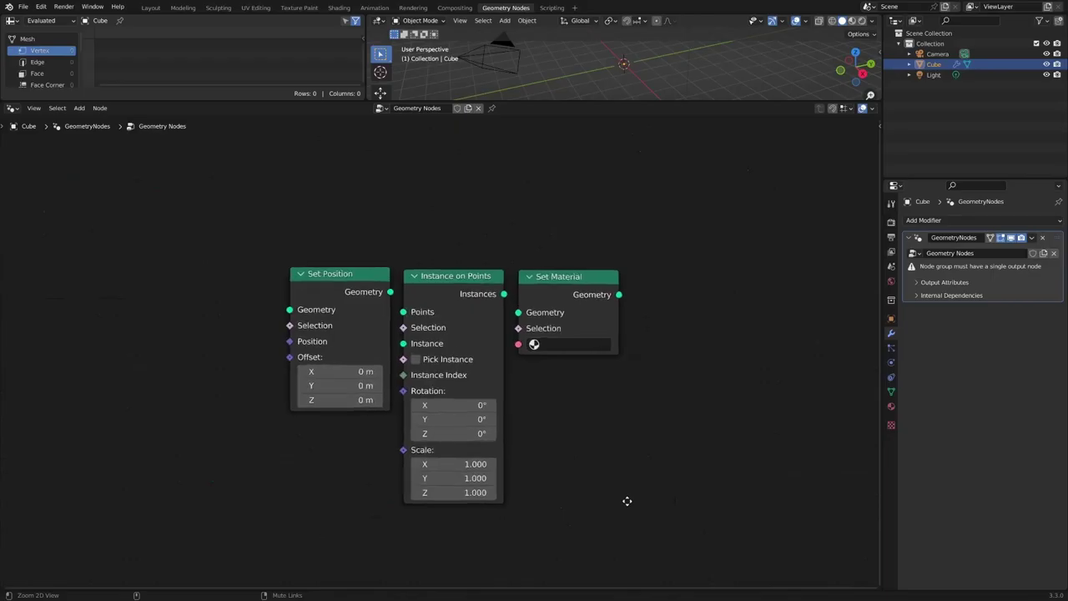
# Move the default cube slightly away from the origin and scale it up uniformly to about 2.02.
pyautogui.keyDown('ctrl'); pyautogui.moveTo(626, 501); pyautogui.dragTo(652, 378, button='middle'); pyautogui.keyUp('ctrl')
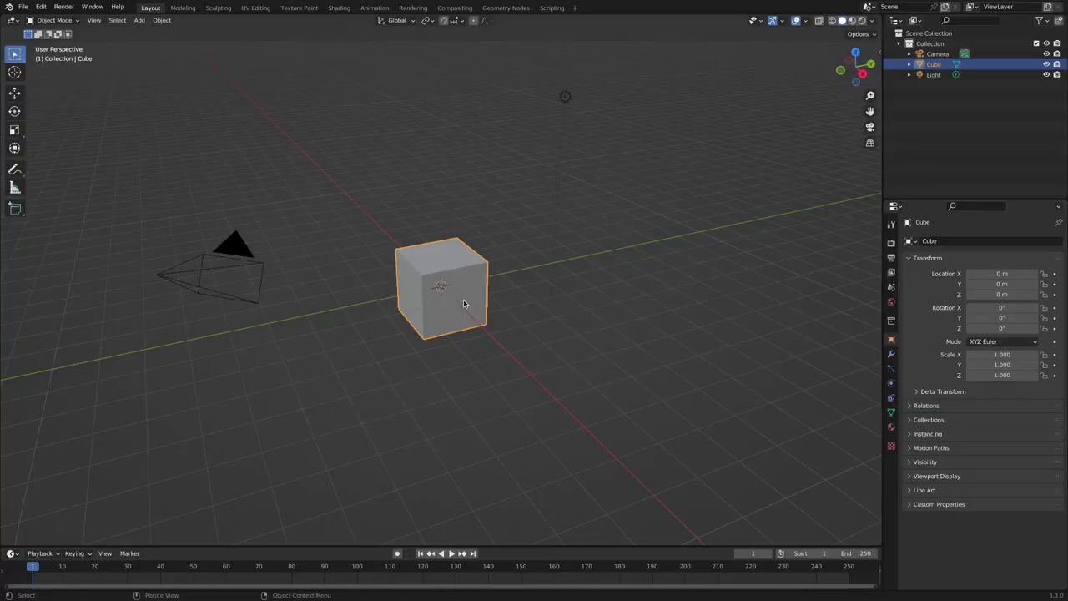
pyautogui.press('g')
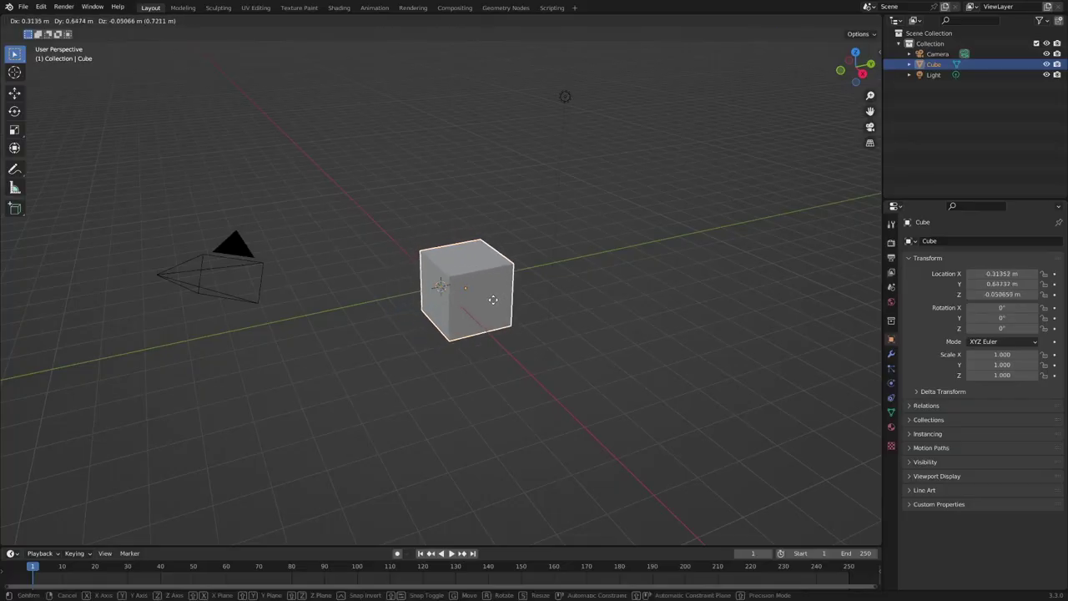
pyautogui.click(470, 294)
pyautogui.press('s')
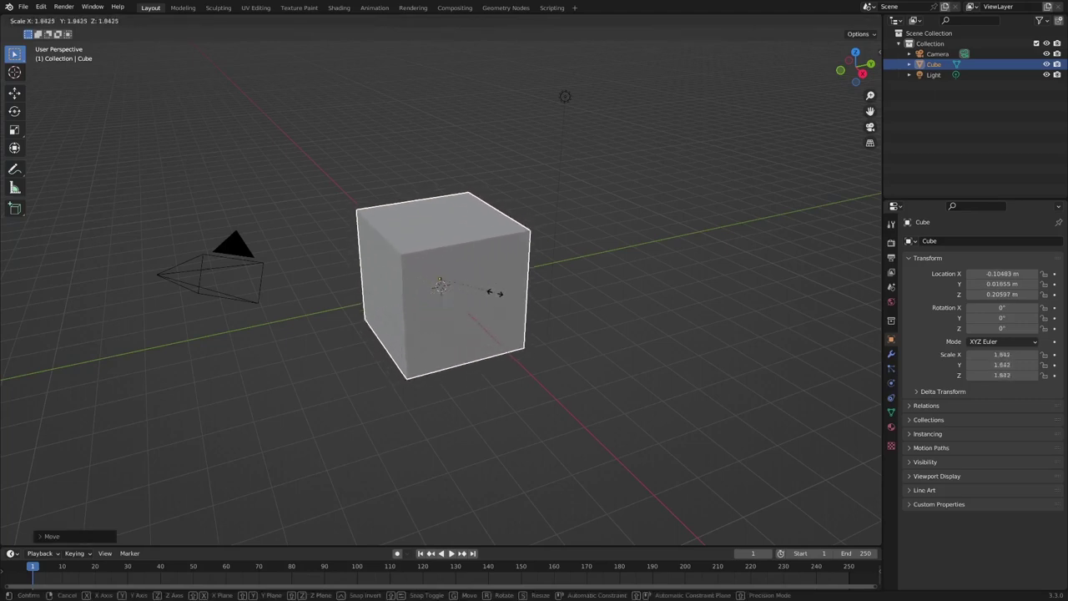
pyautogui.click(493, 292)
# In Edit Mode, pull several of the cube's corner vertices outward and downward to deform it into an irregular shape.
pyautogui.press('Tab')
pyautogui.moveTo(549, 237); pyautogui.dragTo(689, 215)
pyautogui.hotkey('ctrl', 'z')
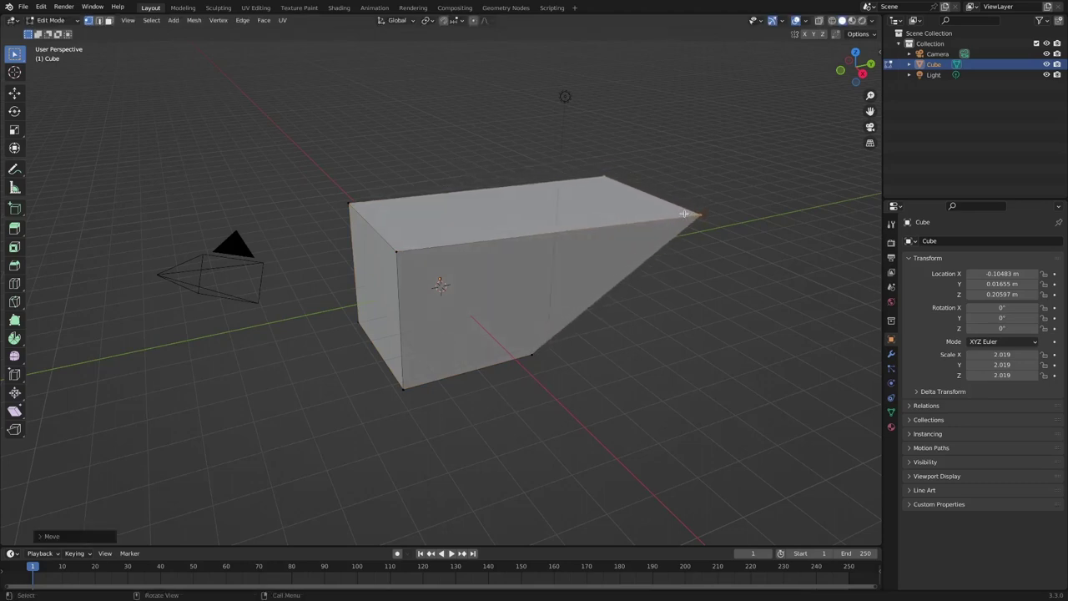
pyautogui.press('s')
pyautogui.click(717, 340)
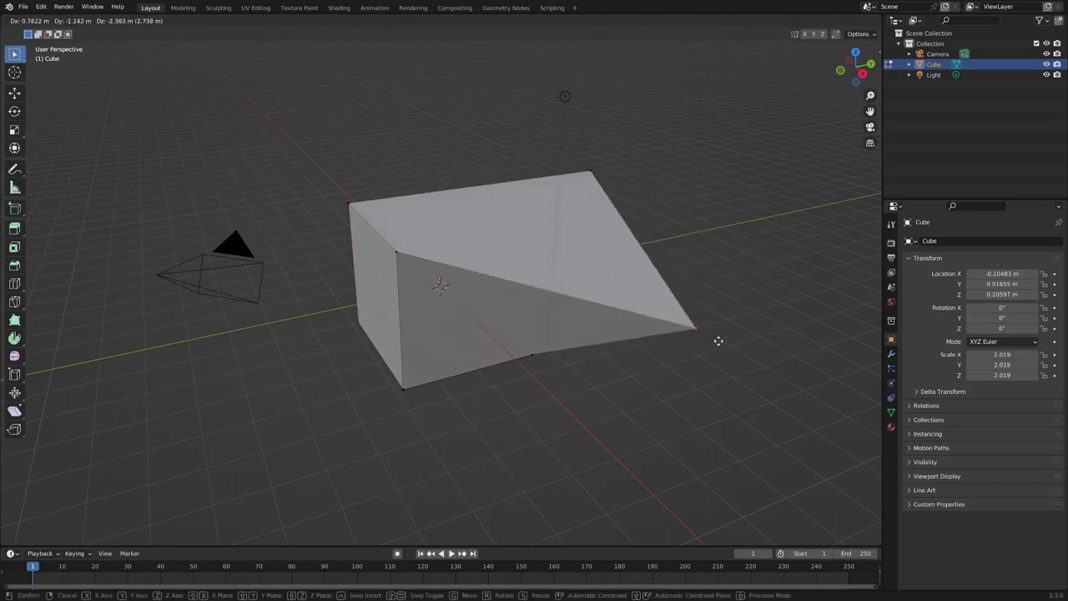
pyautogui.moveTo(329, 309); pyautogui.dragTo(197, 399)
pyautogui.click(408, 389)
pyautogui.press('g')
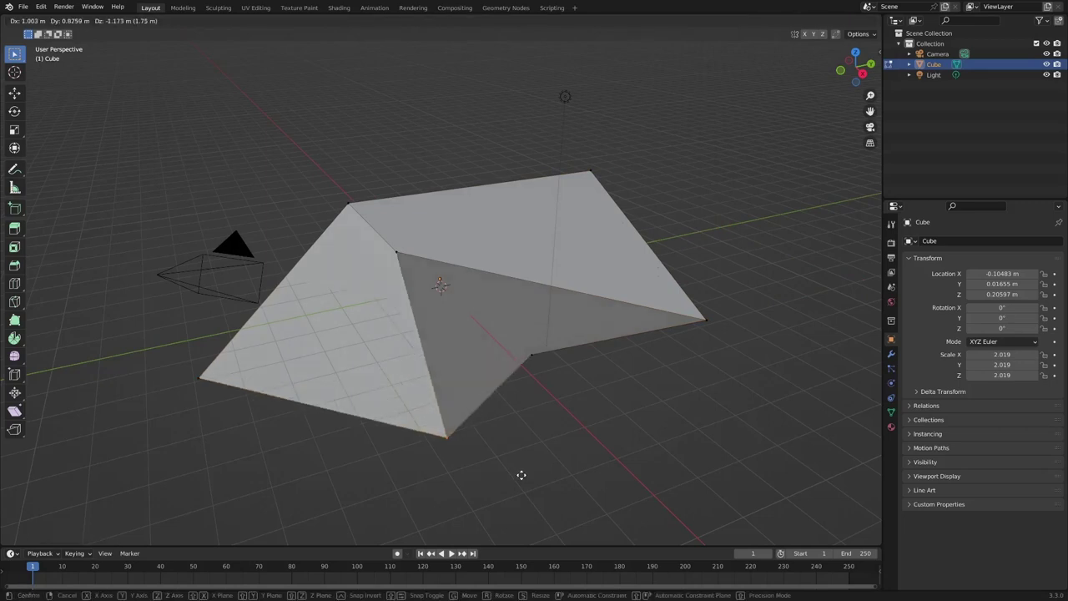
pyautogui.click(524, 474)
# Return to Object Mode and move the deformed cube to a new place in the scene.
pyautogui.click(56, 20)
pyautogui.click(55, 35)
pyautogui.press('g')
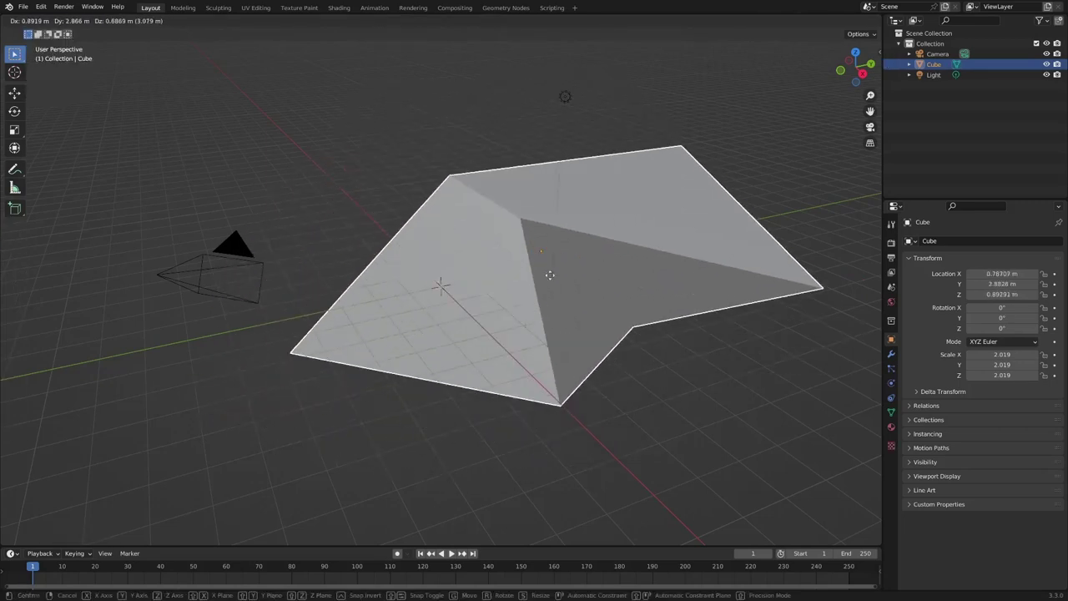
pyautogui.click(506, 291)
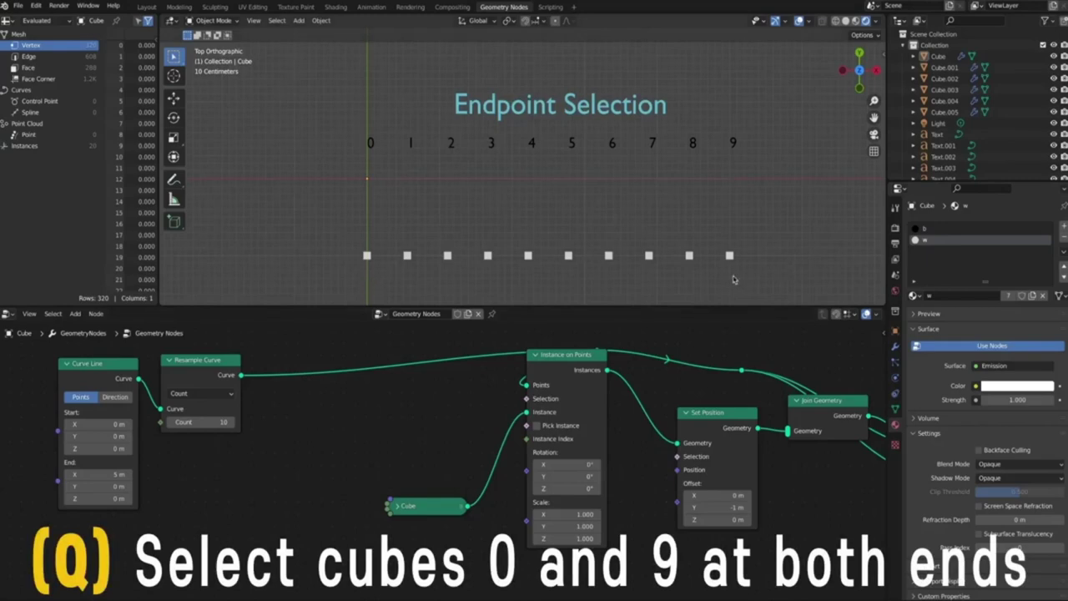
# Drive the Instance on Points selection with a new Endpoint Selection node, setting its Start Size to 3 and raising its End Size.
pyautogui.hotkey('shift', 'a')
pyautogui.moveTo(348, 426)
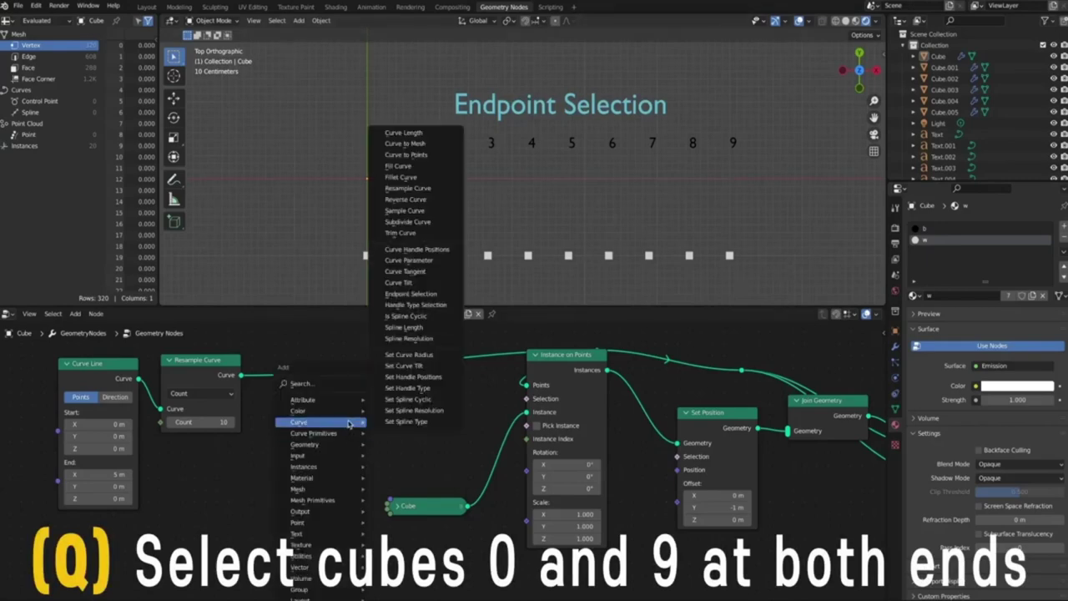
pyautogui.click(434, 293)
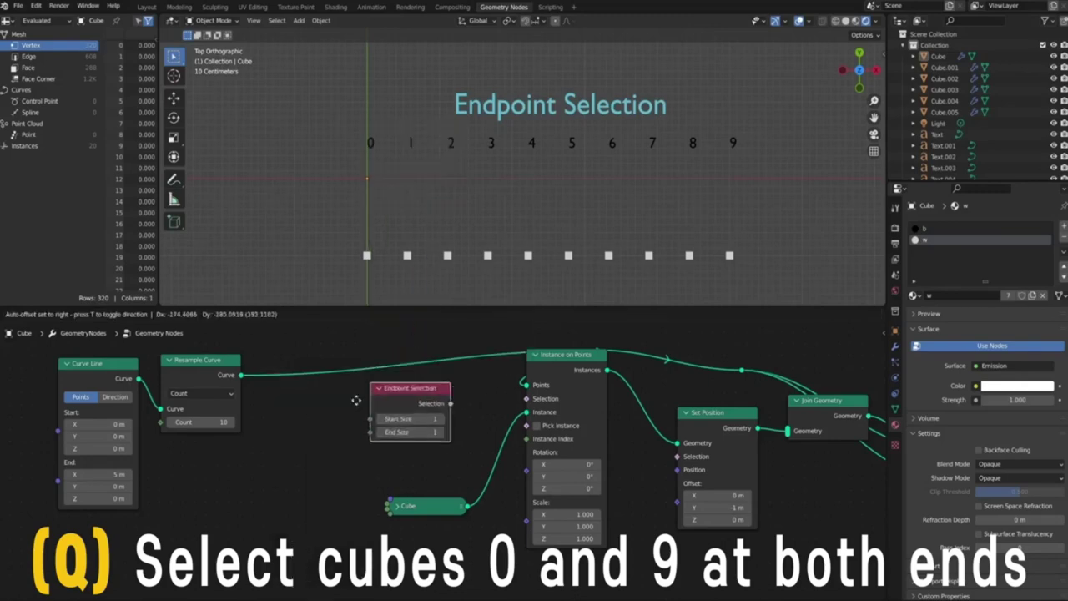
pyautogui.moveTo(422, 431); pyautogui.dragTo(527, 398)
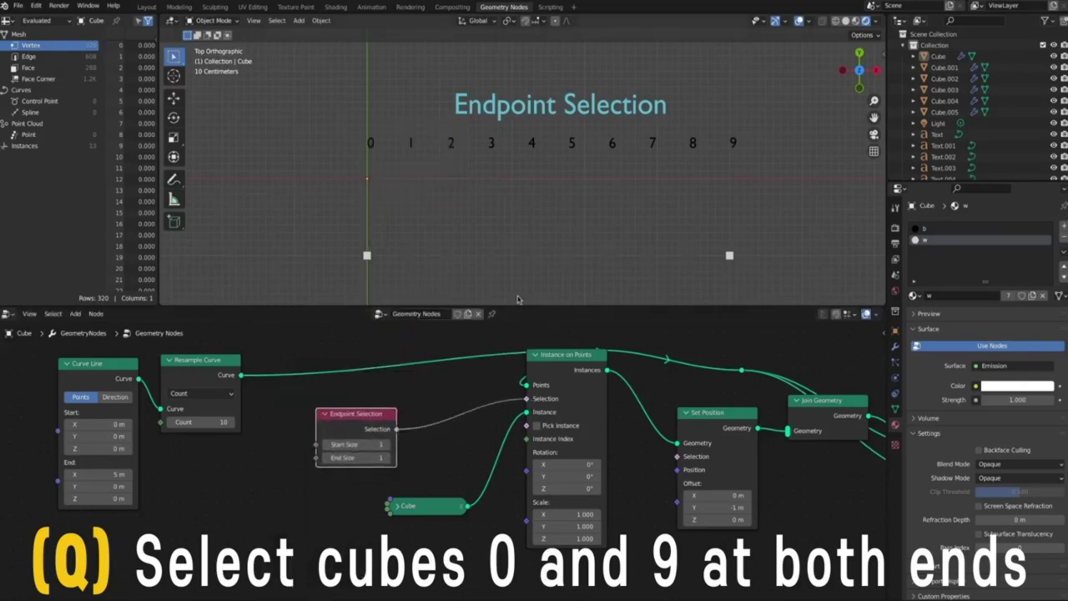
pyautogui.click(386, 445)
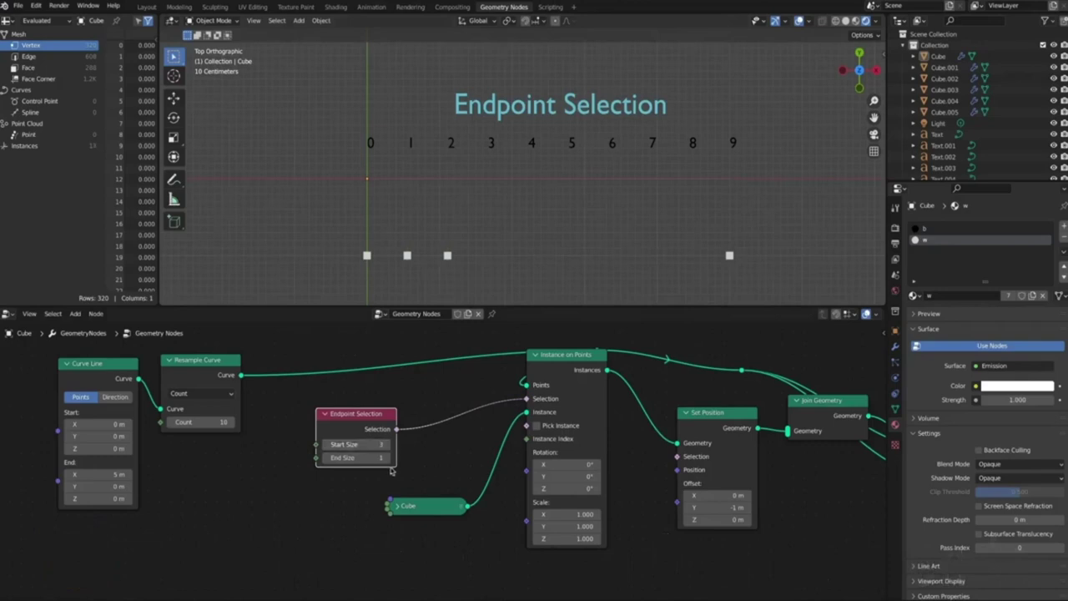
pyautogui.click(387, 458)
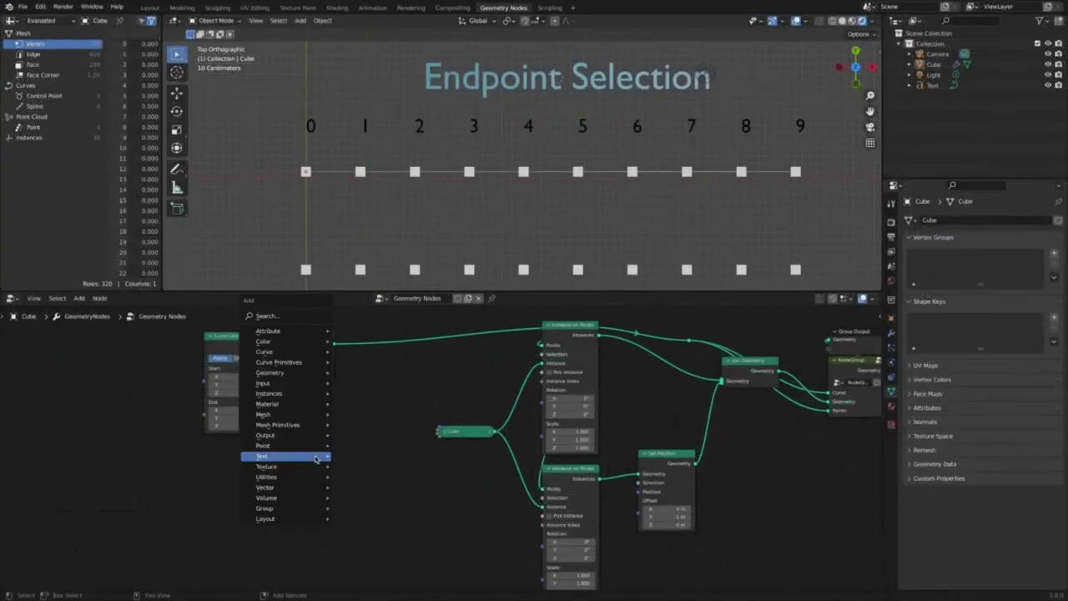
# Add an Endpoint Selection node and link its Selection output to the Selection inputs of both Instance on Points nodes.
pyautogui.moveTo(319, 458)
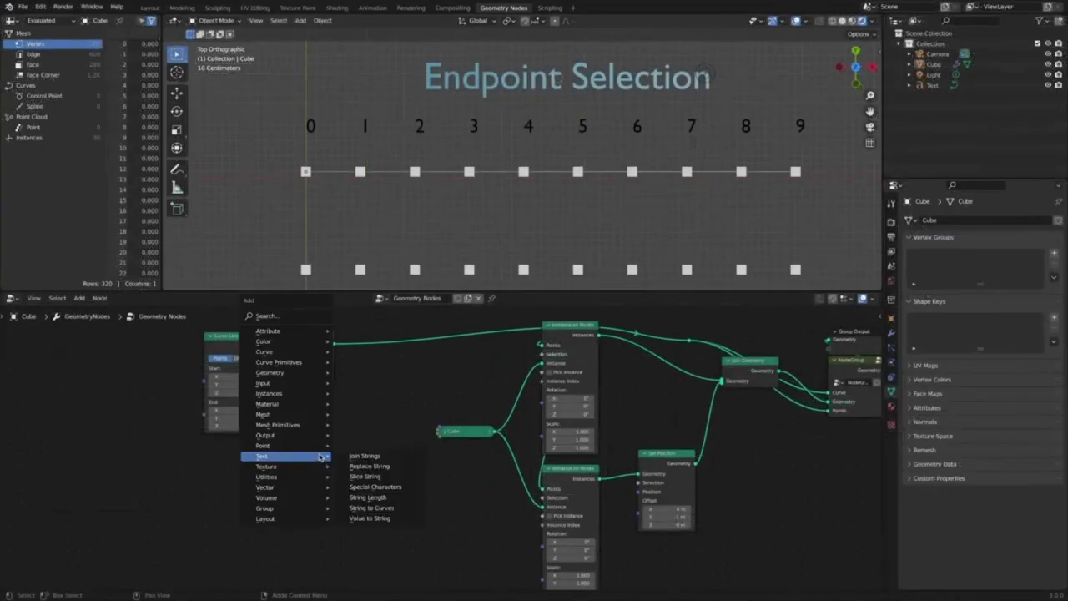
pyautogui.moveTo(315, 356)
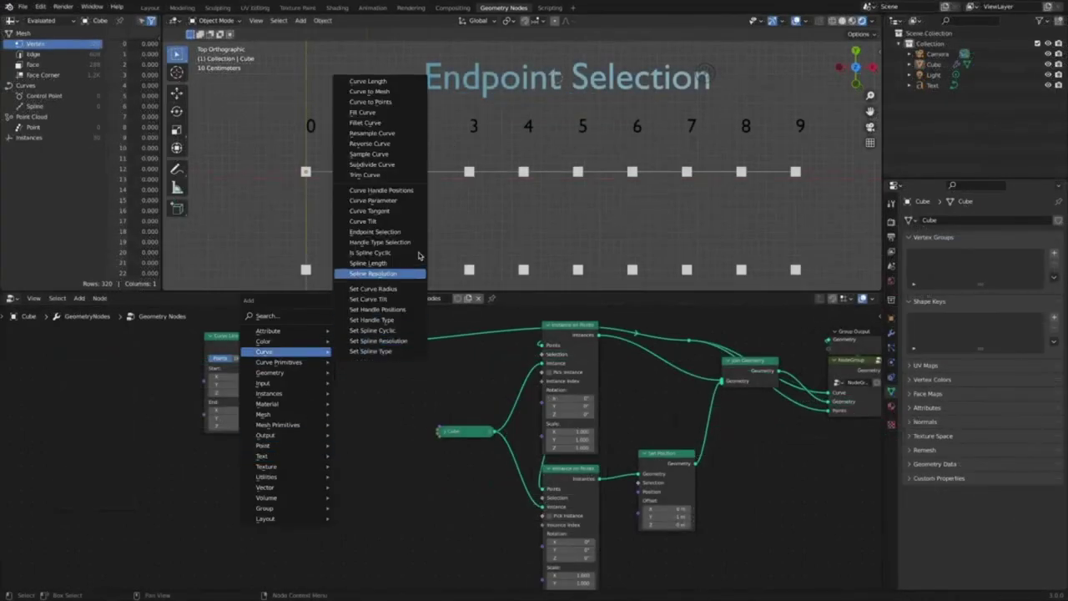
pyautogui.click(375, 231)
pyautogui.click(289, 448)
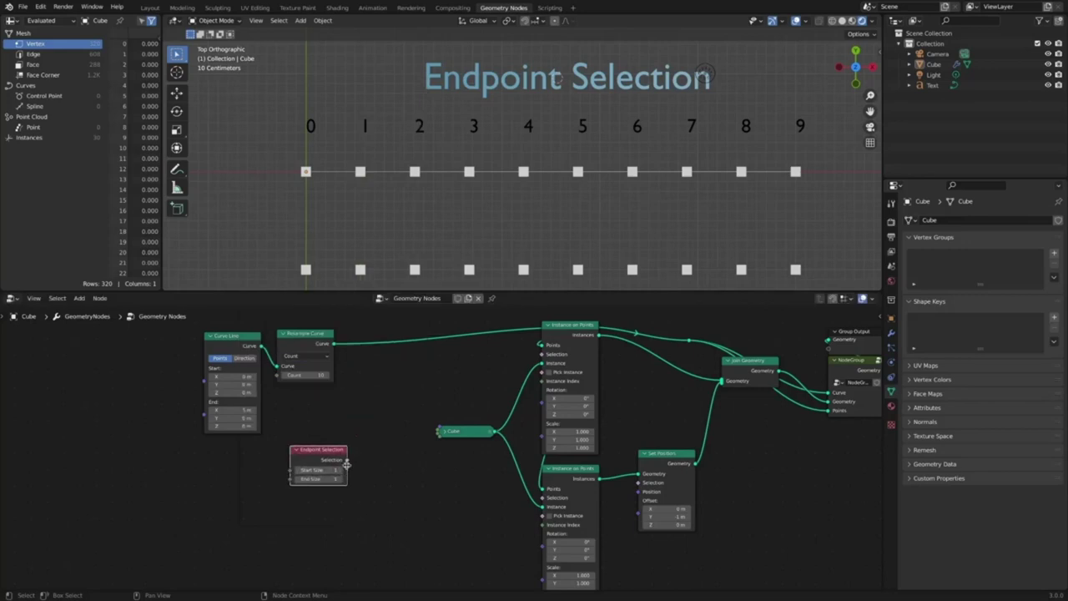
pyautogui.moveTo(346, 460); pyautogui.dragTo(547, 356)
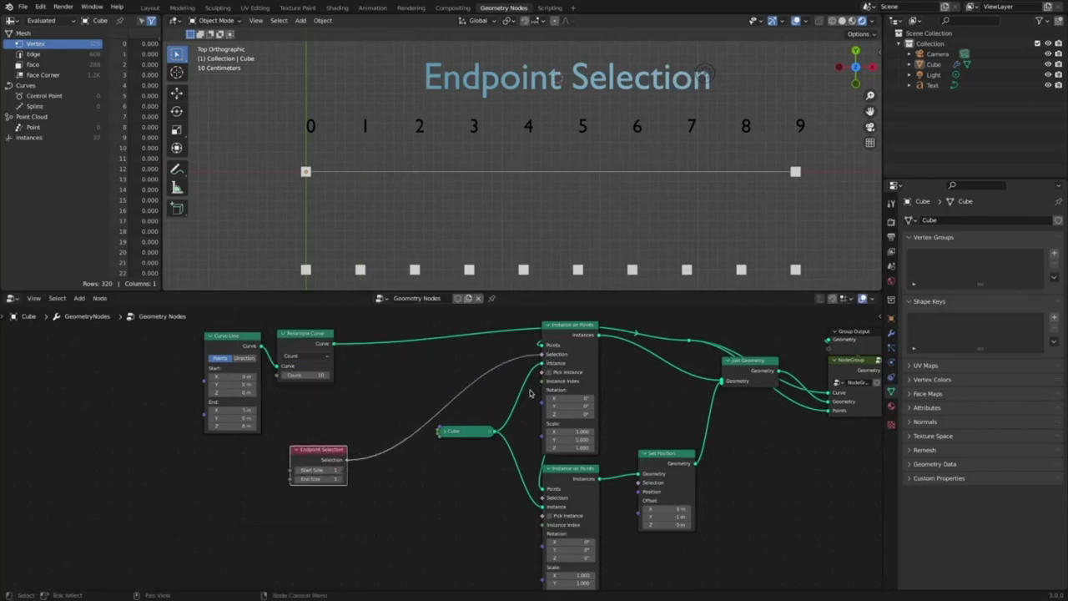
pyautogui.moveTo(325, 455); pyautogui.dragTo(555, 504)
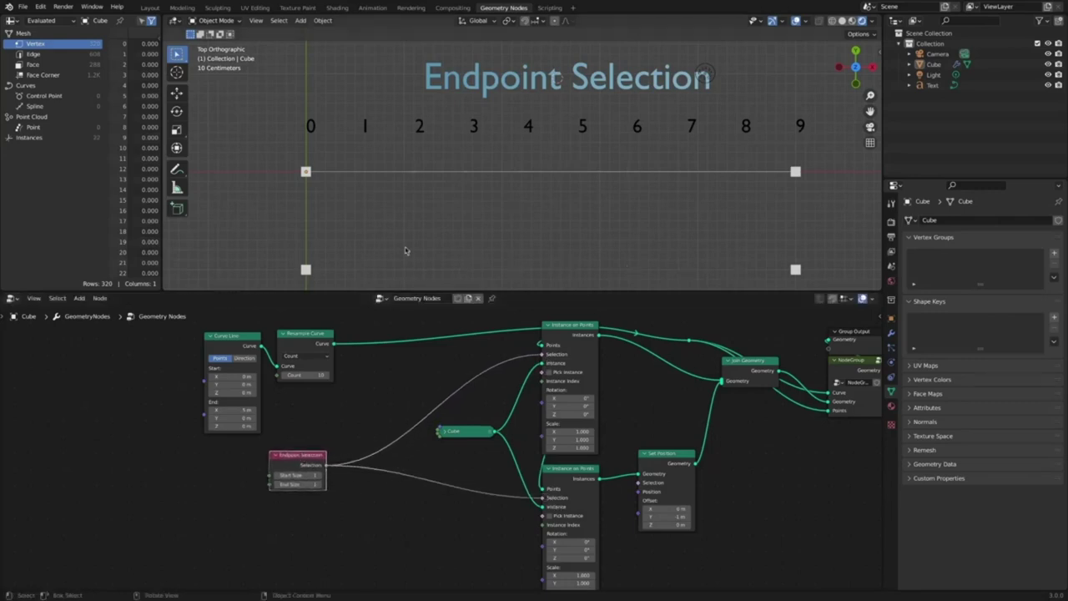
pyautogui.moveTo(309, 457); pyautogui.dragTo(293, 460)
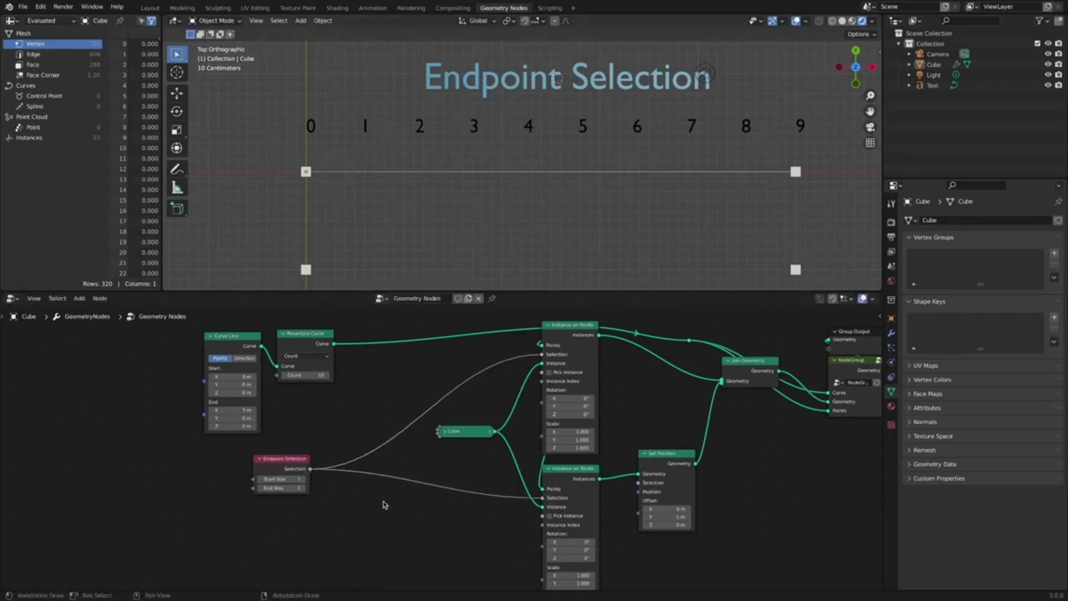
# Insert a Compare Floats node between Endpoint Selection and the upper Instance on Points node, and set its operation to Equal.
pyautogui.hotkey('shift', 'a')
pyautogui.moveTo(377, 504)
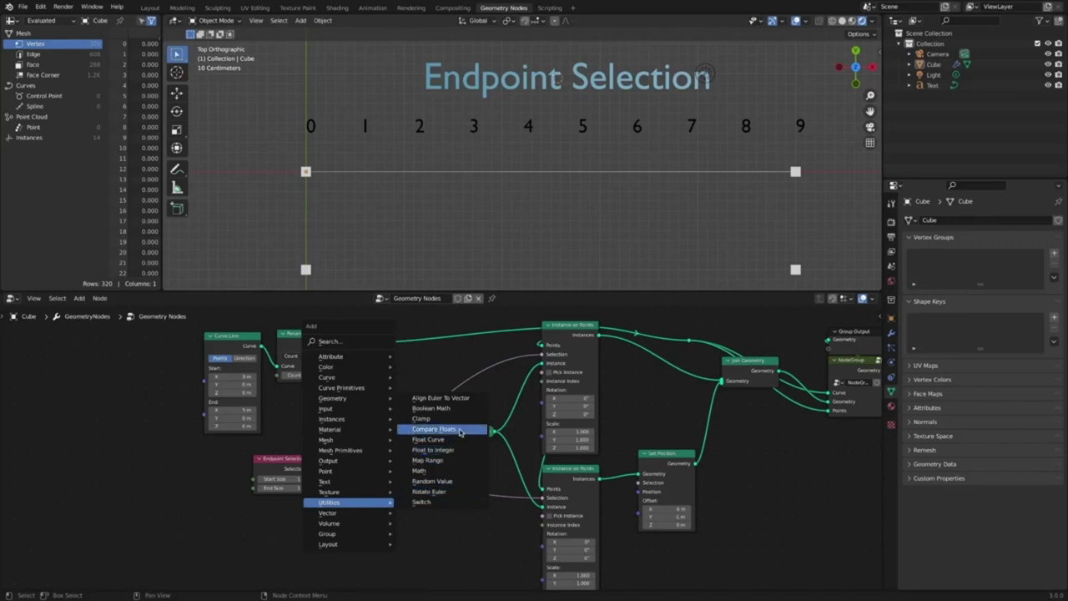
pyautogui.click(434, 428)
pyautogui.click(402, 377)
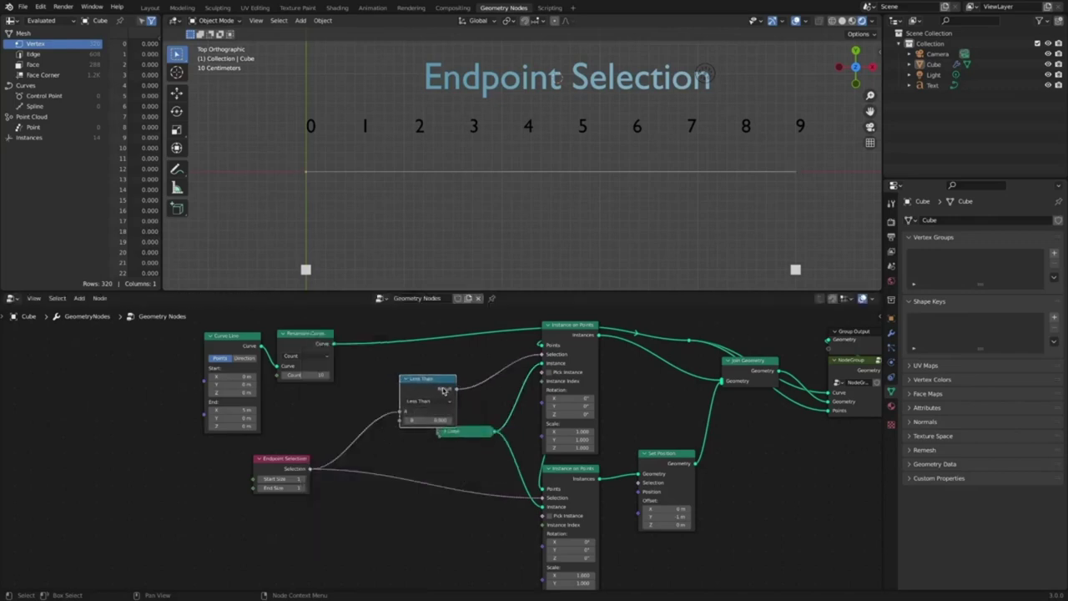
pyautogui.moveTo(444, 382); pyautogui.dragTo(419, 362)
pyautogui.click(417, 382)
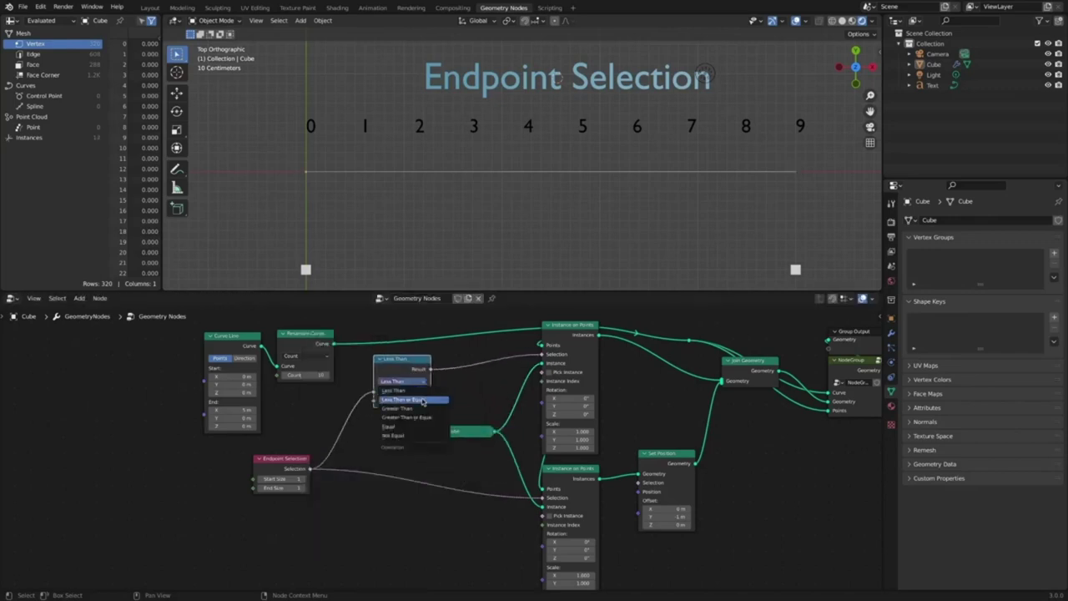
pyautogui.click(428, 428)
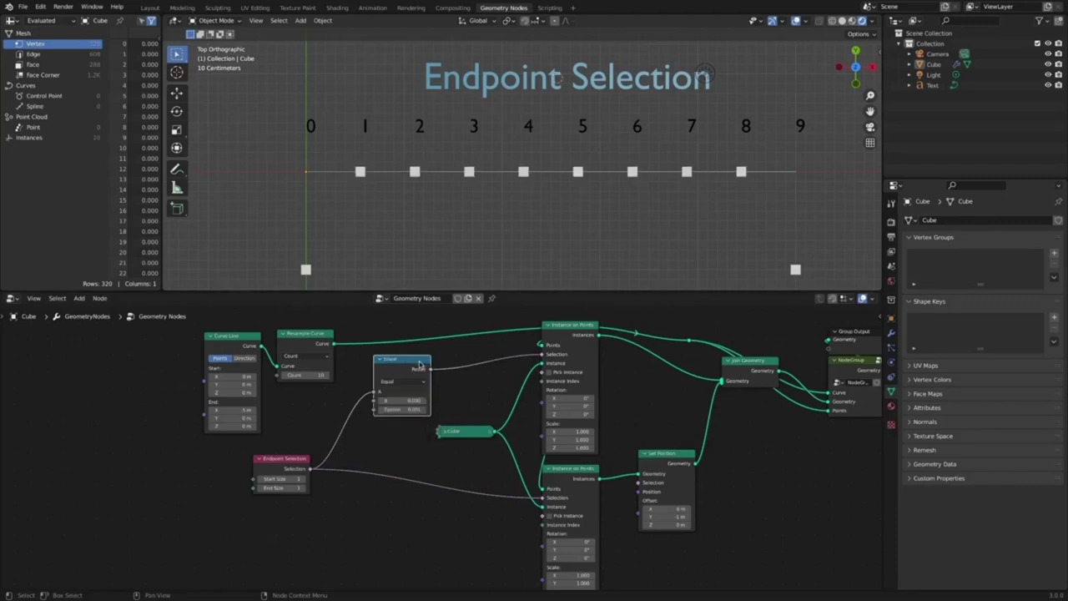
pyautogui.moveTo(419, 364); pyautogui.dragTo(426, 362)
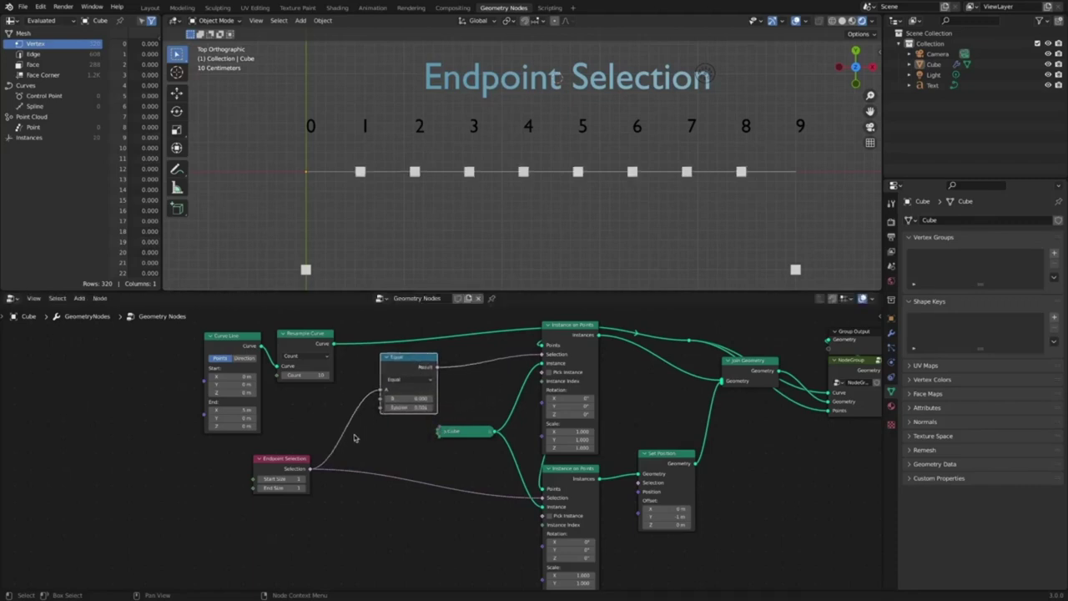
pyautogui.moveTo(290, 470); pyautogui.dragTo(282, 475)
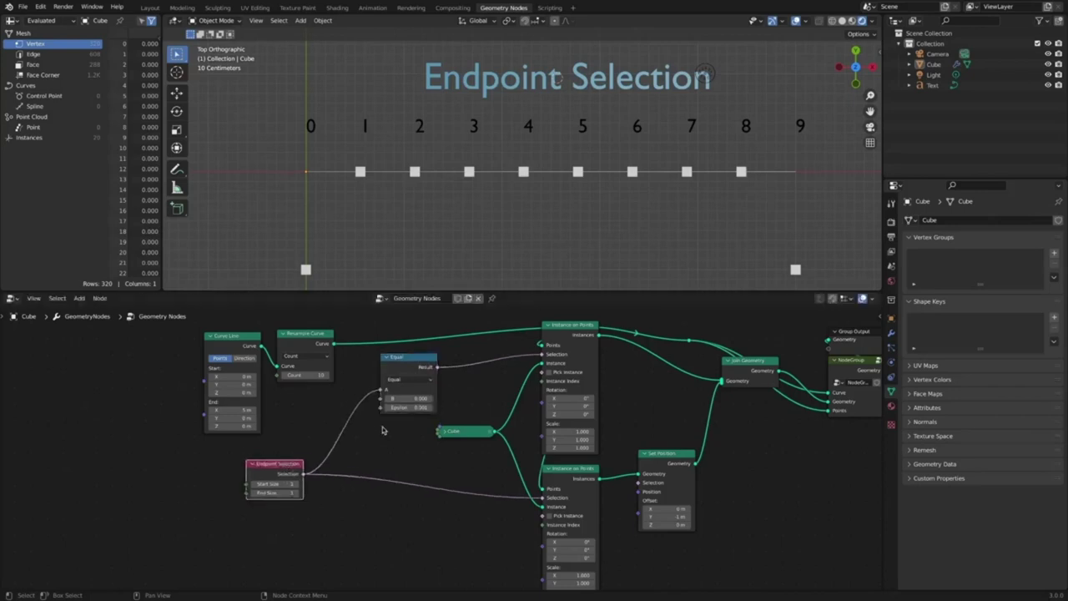
# Raise both the Start Size and the End Size of the Endpoint Selection node to 4.
pyautogui.click(298, 483)
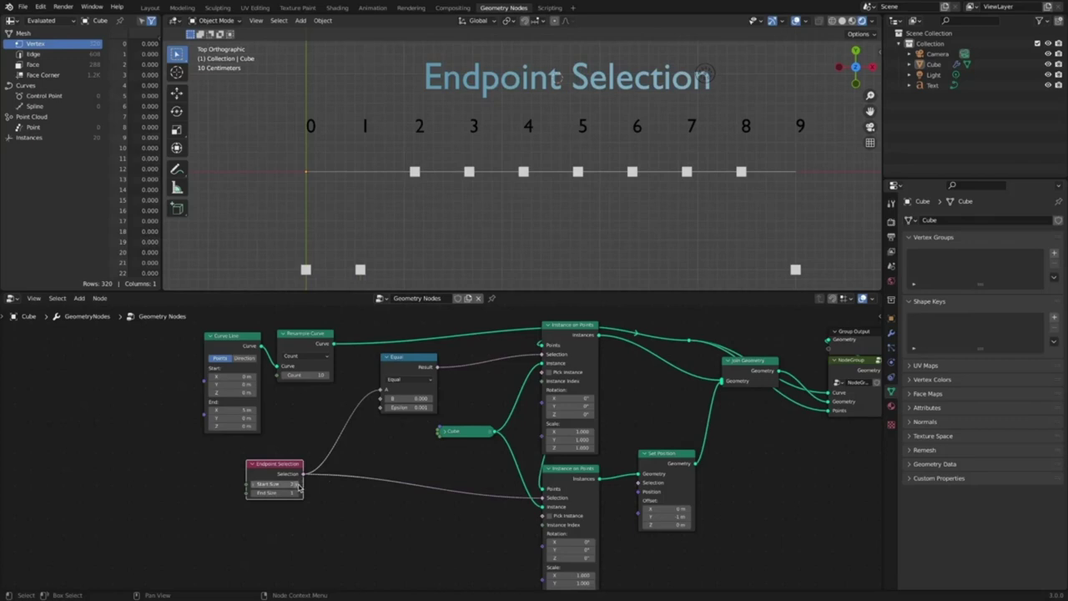
pyautogui.click(297, 484)
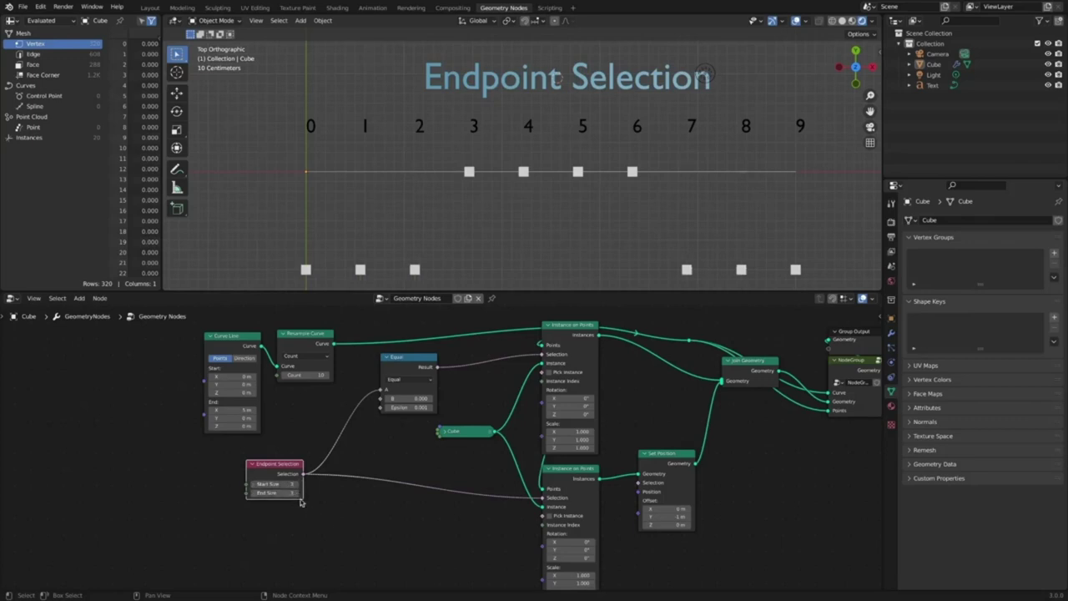
pyautogui.click(299, 496)
pyautogui.click(299, 486)
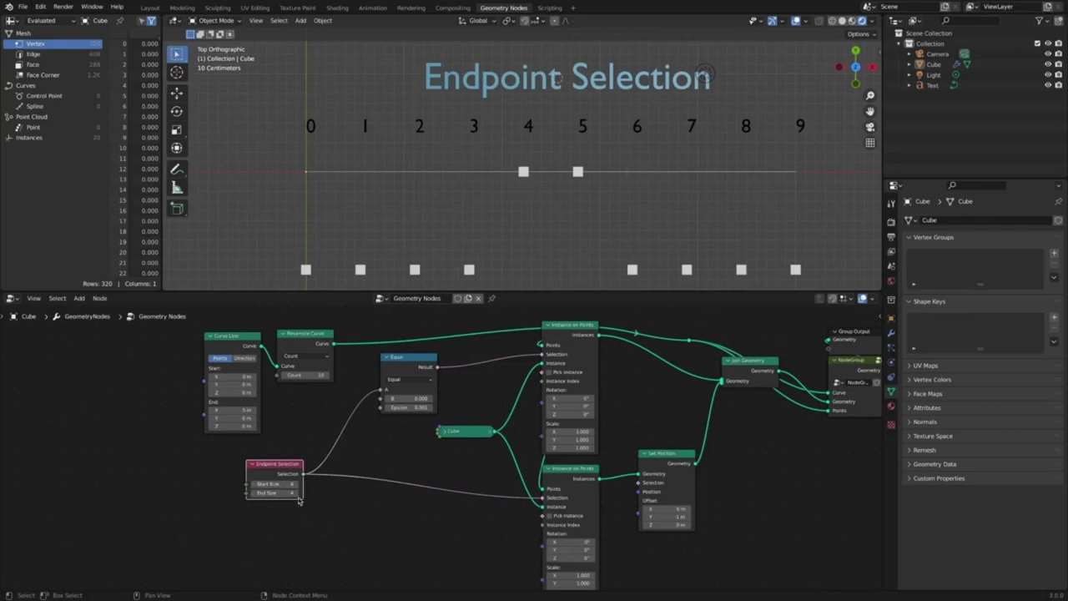
# Lower the Start Size of the Endpoint Selection node to 0.
pyautogui.click(252, 485)
pyautogui.click(253, 485)
pyautogui.click(253, 485)
pyautogui.click(253, 484)
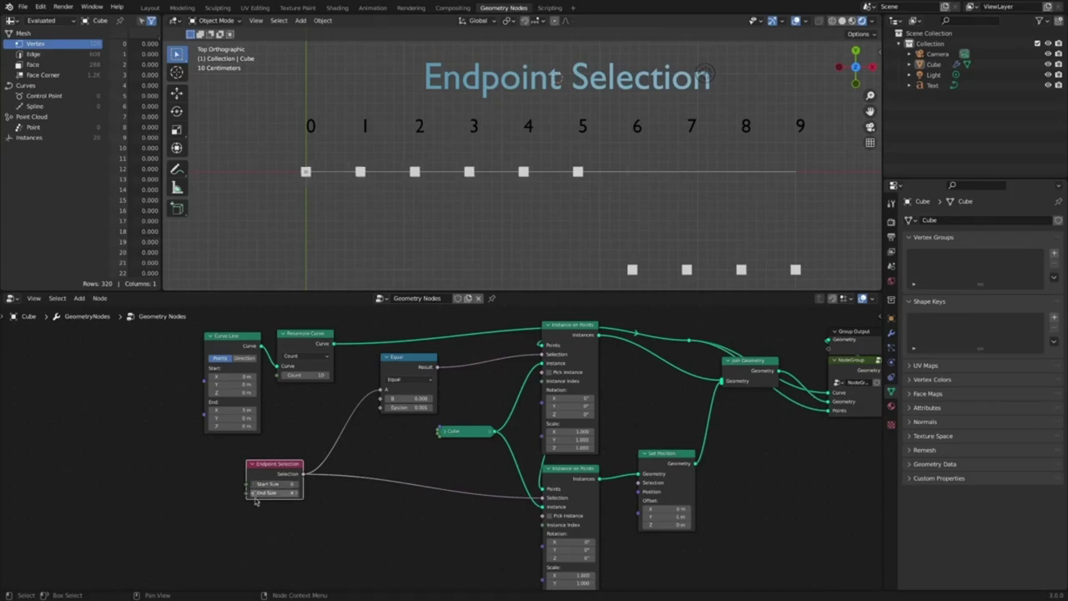
# Set the Endpoint Selection node's Start Size and End Size to 1 and nudge the Equal compare node.
pyautogui.click(297, 484)
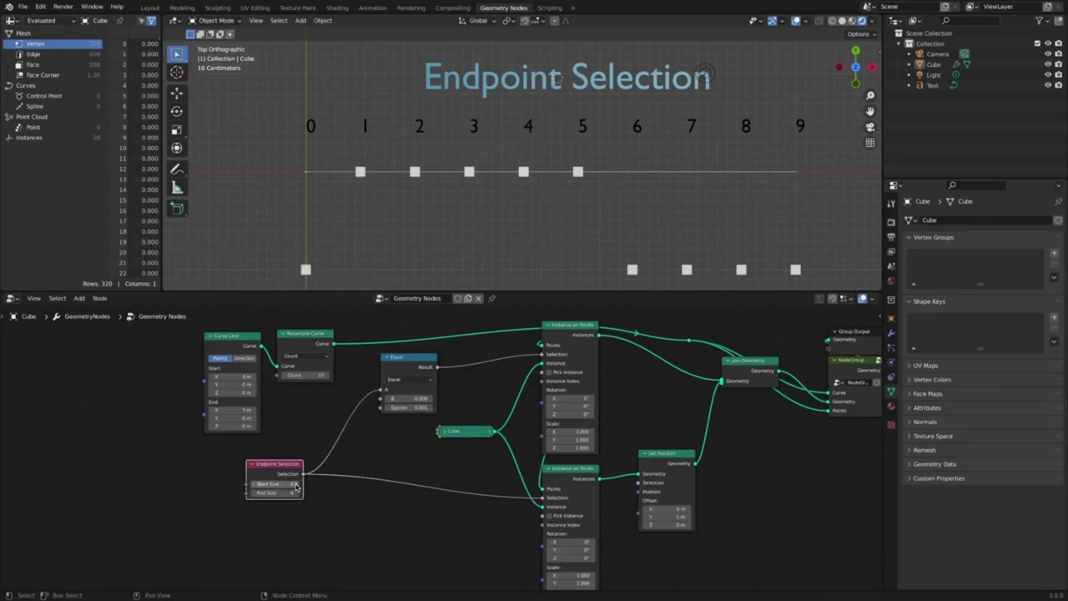
pyautogui.click(253, 494)
pyautogui.click(253, 493)
pyautogui.click(253, 493)
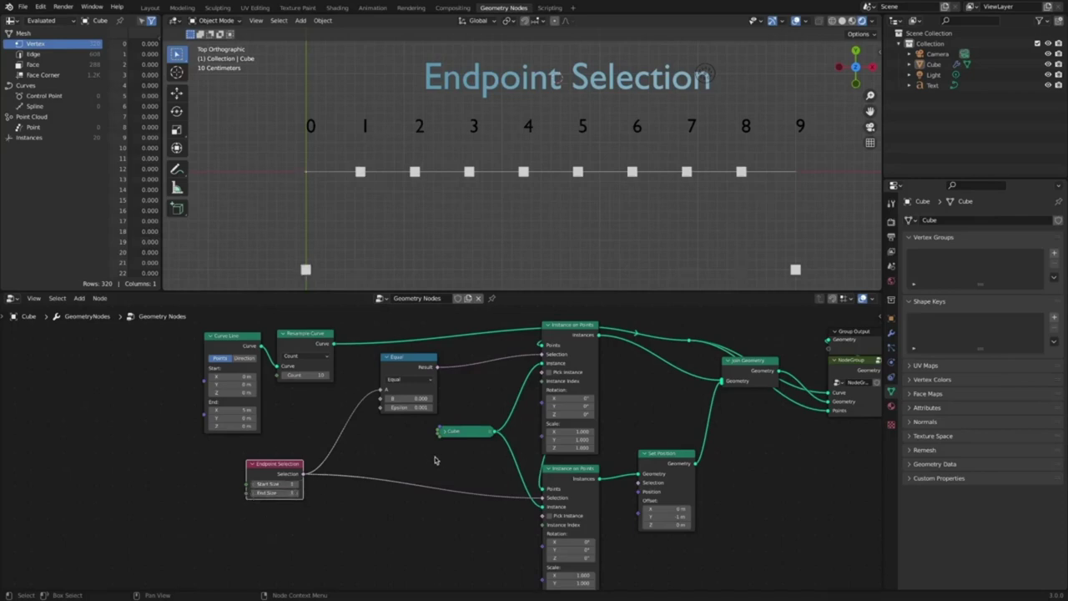
pyautogui.moveTo(417, 368); pyautogui.dragTo(414, 375)
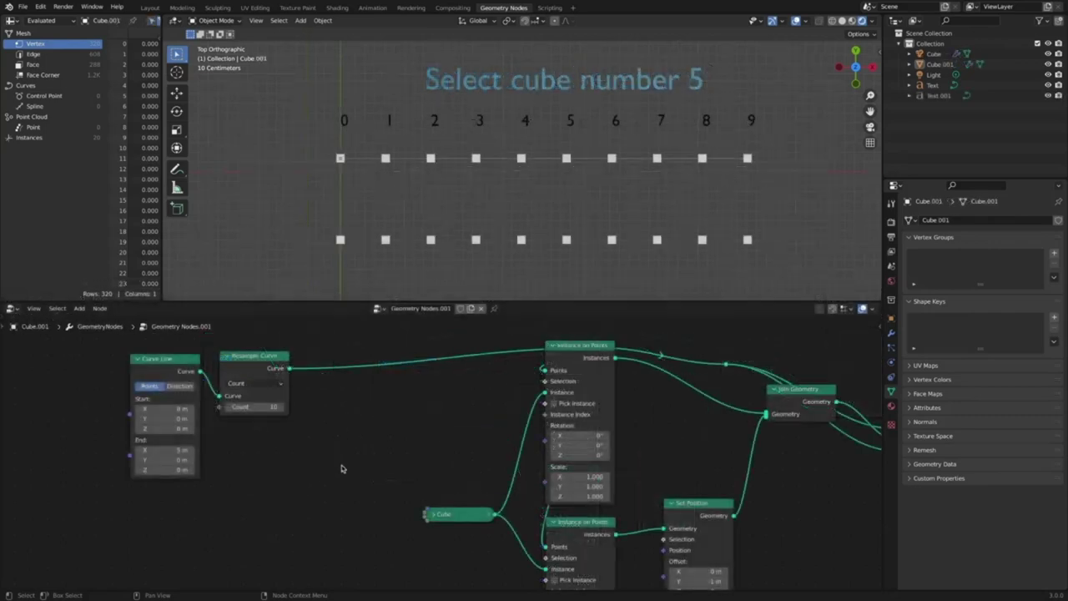
# Add an Index node below the Resample Curve node in the cube number 5 selection setup.
pyautogui.hotkey('shift', 'a')
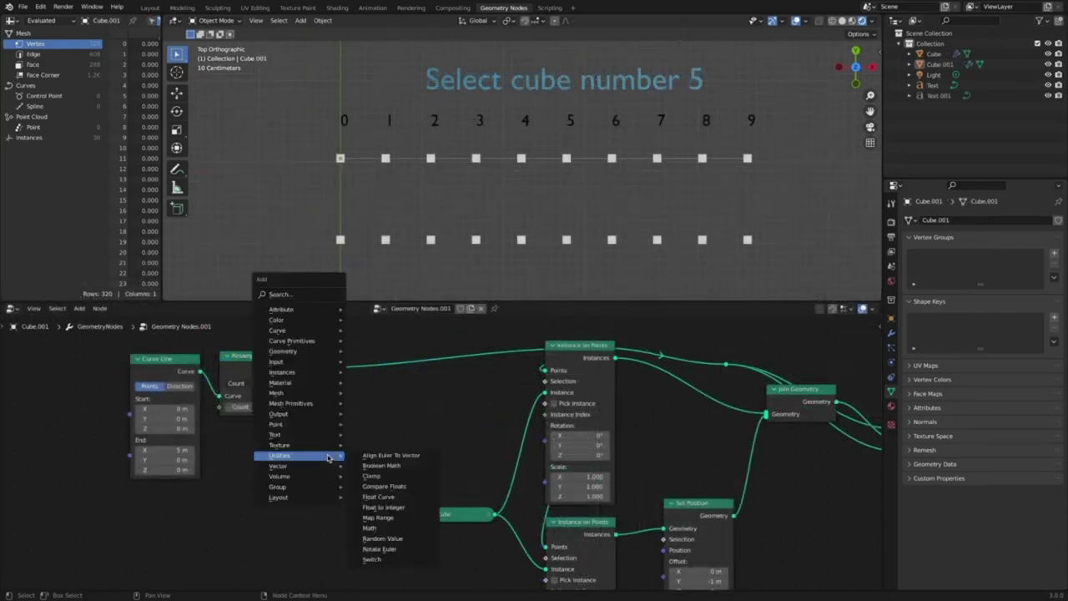
pyautogui.moveTo(335, 361)
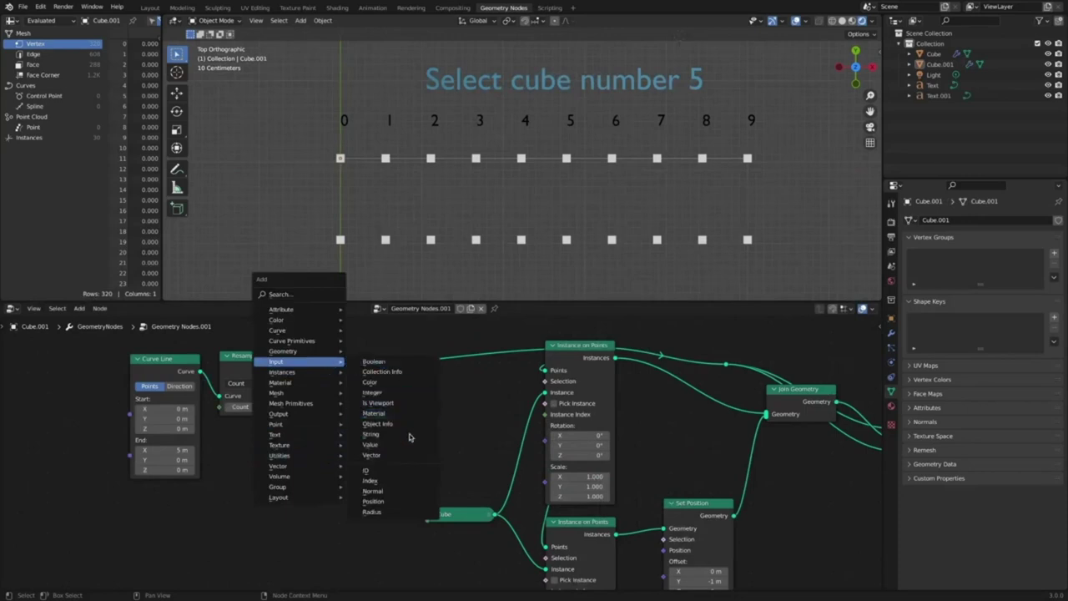
pyautogui.click(369, 481)
pyautogui.click(231, 464)
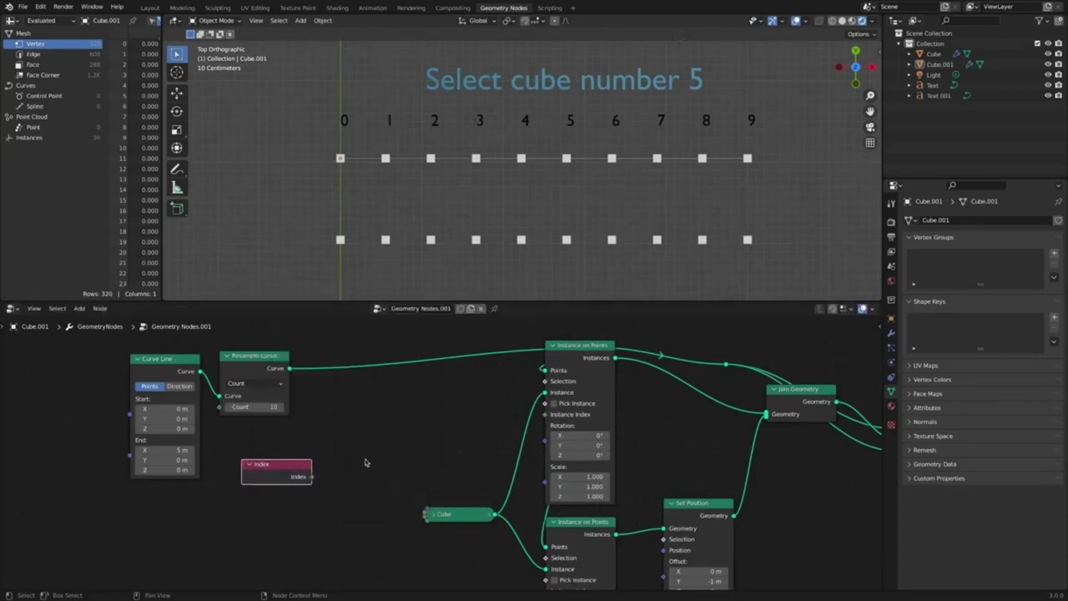
# Add a Math node beside the Index node, set its operation to Compare, and arrange the two nodes.
pyautogui.hotkey('shift', 'a')
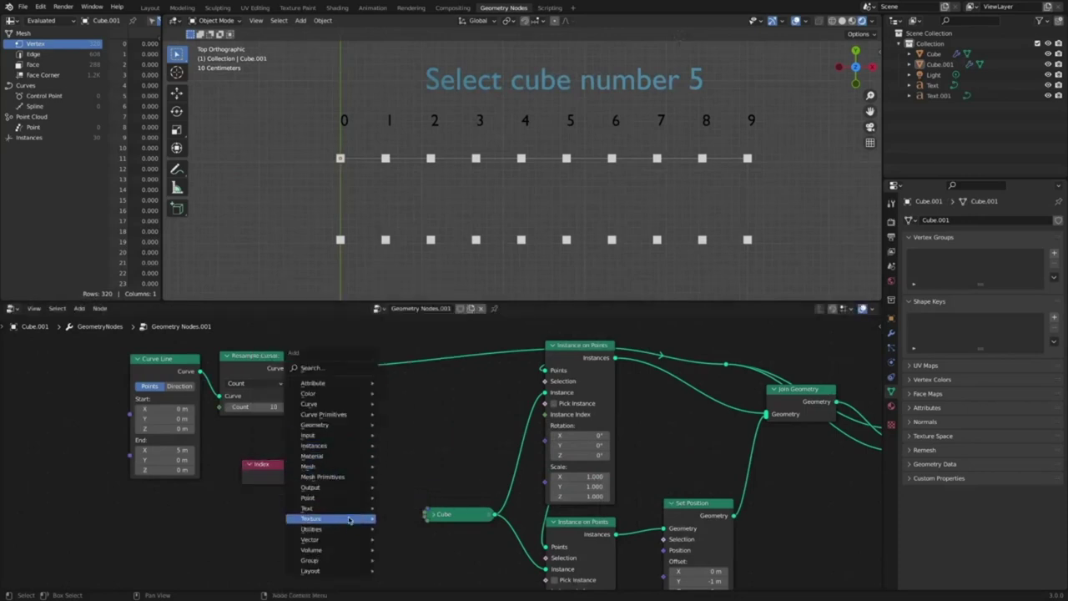
pyautogui.moveTo(353, 532)
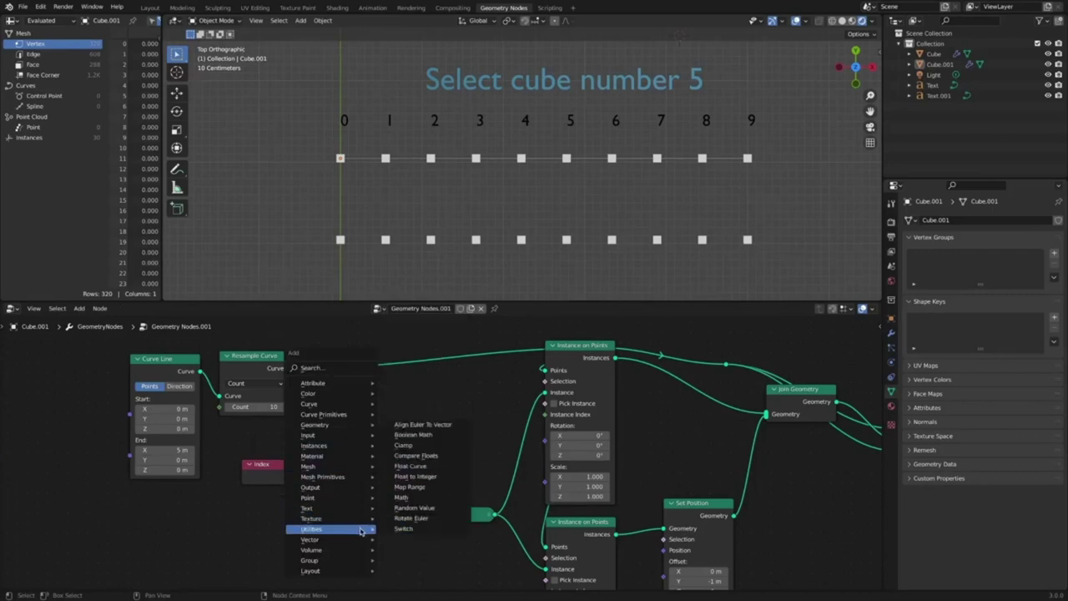
pyautogui.click(401, 497)
pyautogui.click(324, 442)
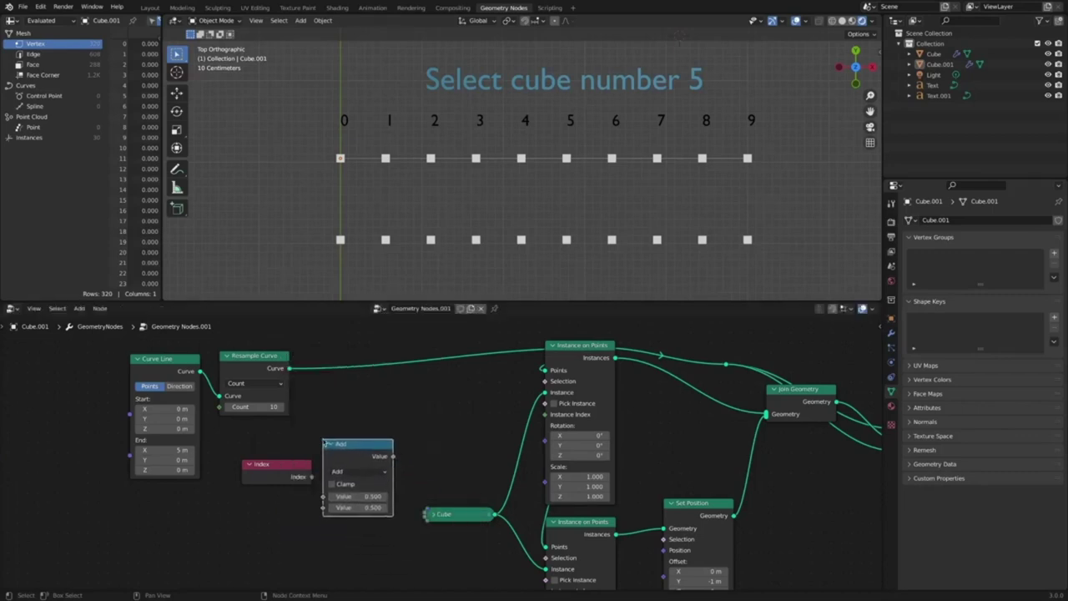
pyautogui.moveTo(294, 468); pyautogui.dragTo(264, 466)
pyautogui.click(359, 471)
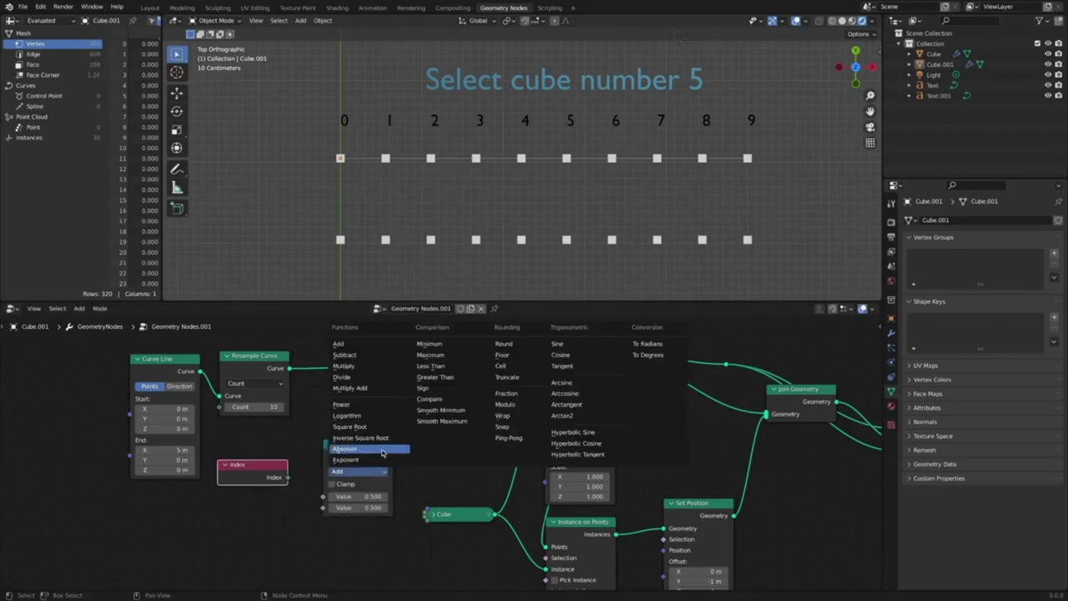
pyautogui.click(427, 401)
pyautogui.moveTo(332, 444); pyautogui.dragTo(309, 448)
pyautogui.moveTo(265, 468); pyautogui.dragTo(257, 467)
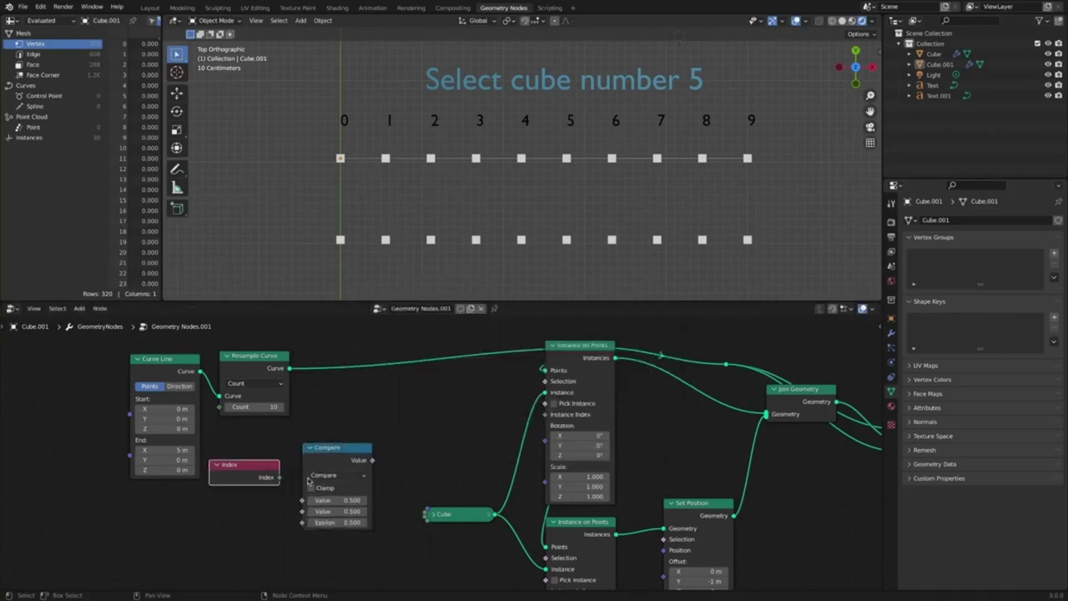
# Add a Compare Floats node between the Compare and Instance on Points nodes and set its operation to Not Equal.
pyautogui.hotkey('shift', 'a')
pyautogui.moveTo(415, 446)
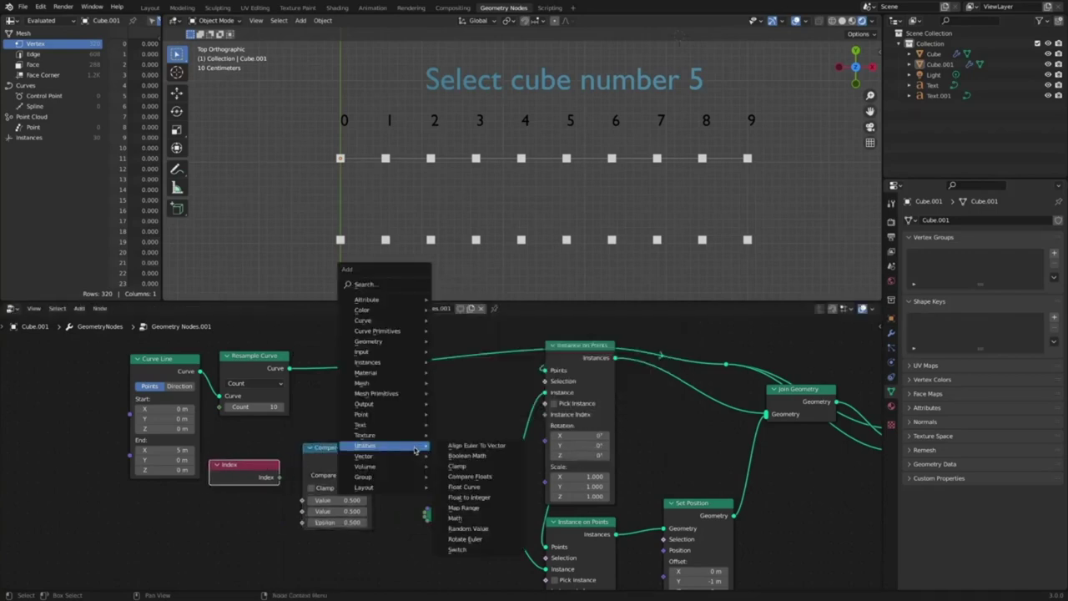
pyautogui.click(470, 476)
pyautogui.click(421, 429)
pyautogui.click(449, 435)
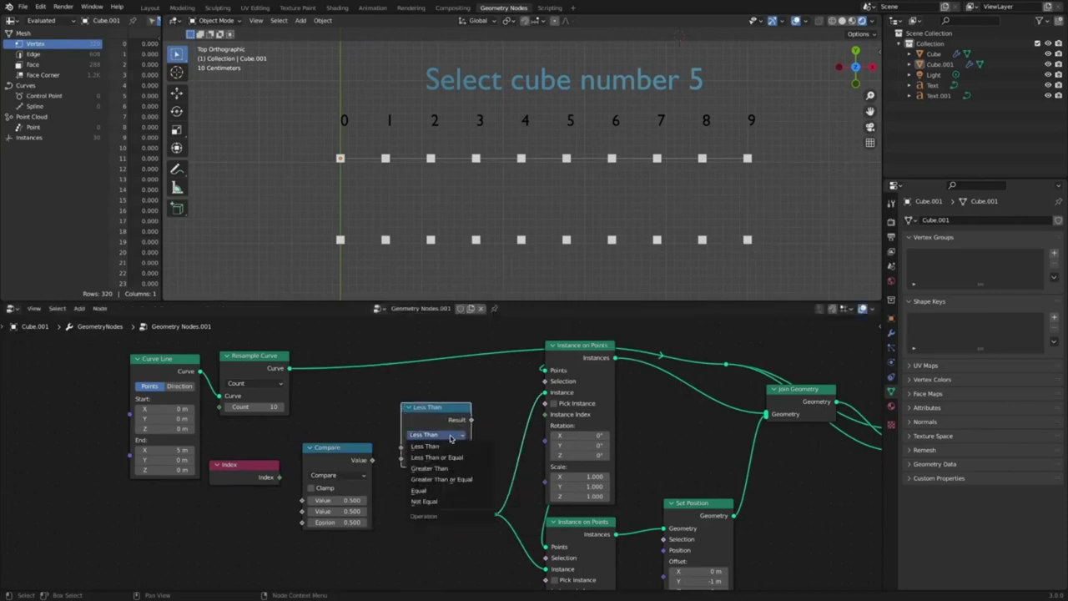
pyautogui.click(449, 502)
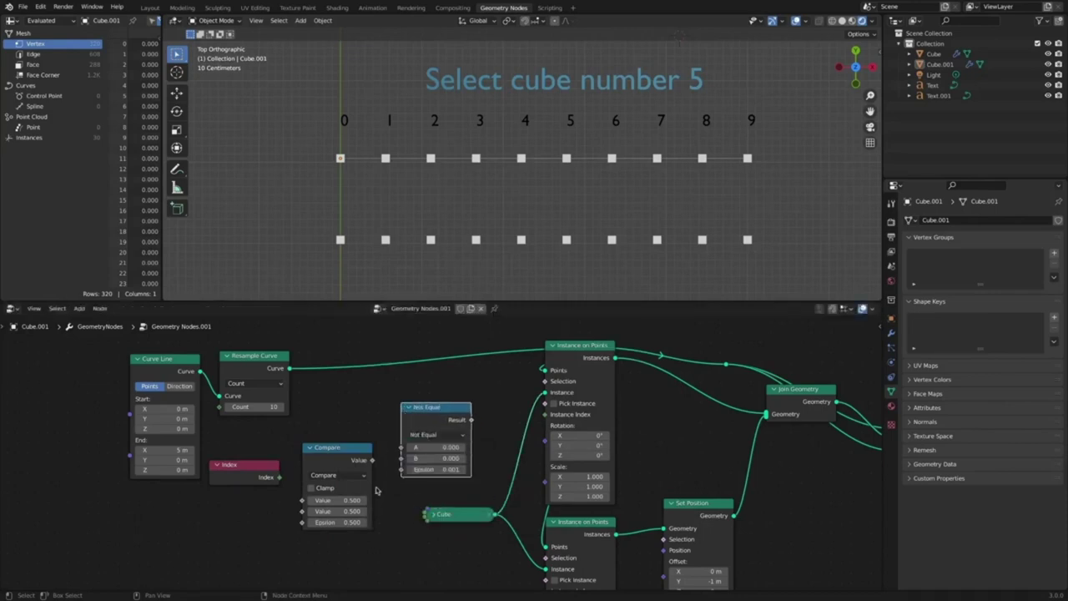
# Link Index into Compare's first value, Compare into Not Equal's A, and its Result into the upper Instance on Points node's Selection.
pyautogui.moveTo(278, 478); pyautogui.dragTo(303, 499)
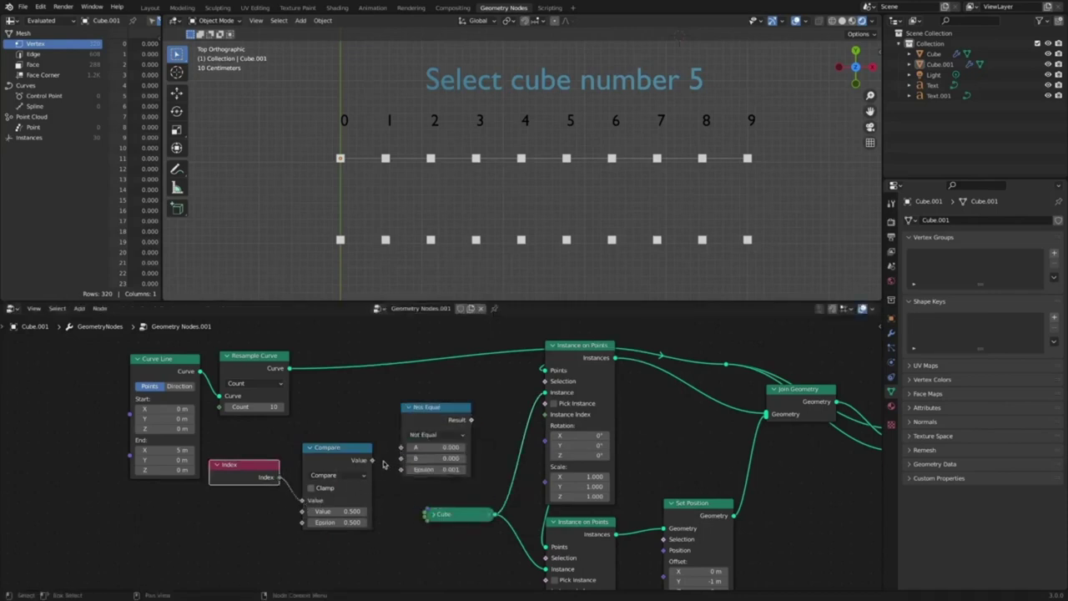
pyautogui.moveTo(372, 459); pyautogui.dragTo(401, 447)
pyautogui.moveTo(472, 420); pyautogui.dragTo(554, 382)
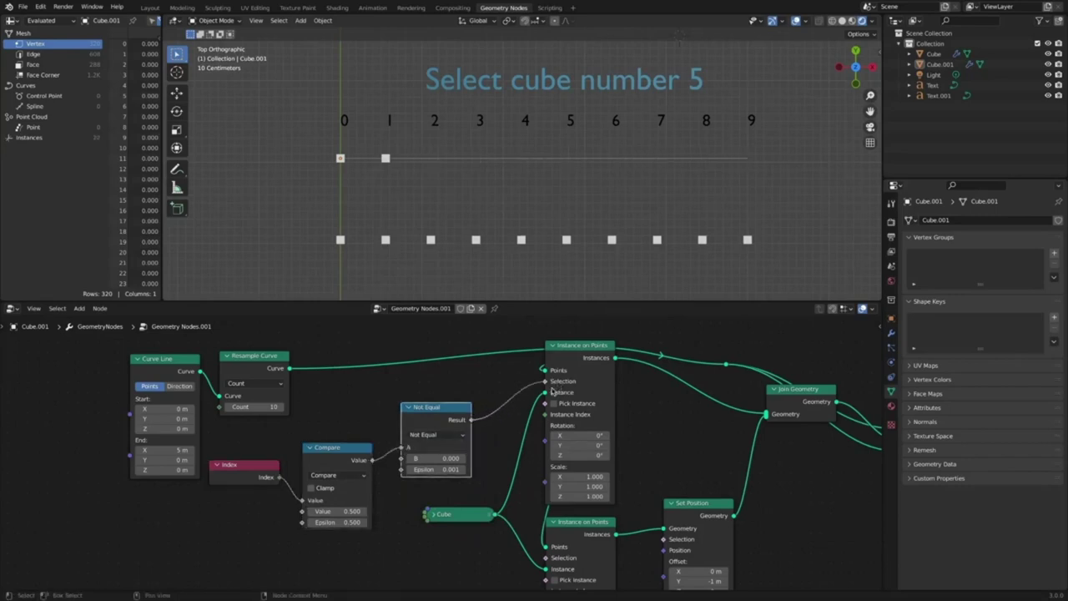
# Set the second value of the Compare node to 5 so only cube number 5 is selected.
pyautogui.click(367, 510)
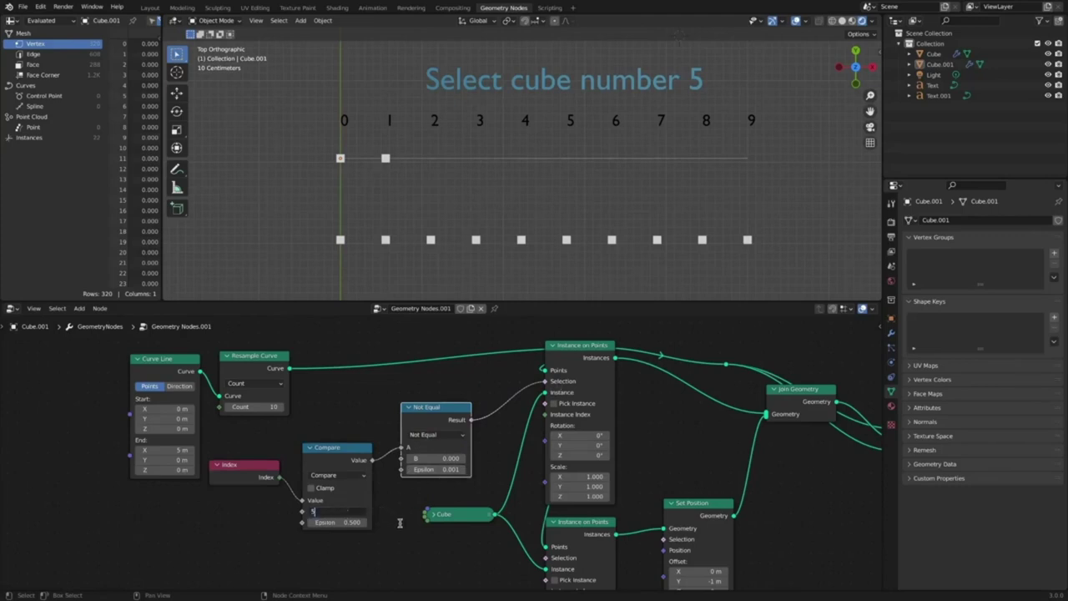
pyautogui.write('5')
pyautogui.press('Return')
pyautogui.click(371, 543)
pyautogui.click(348, 452)
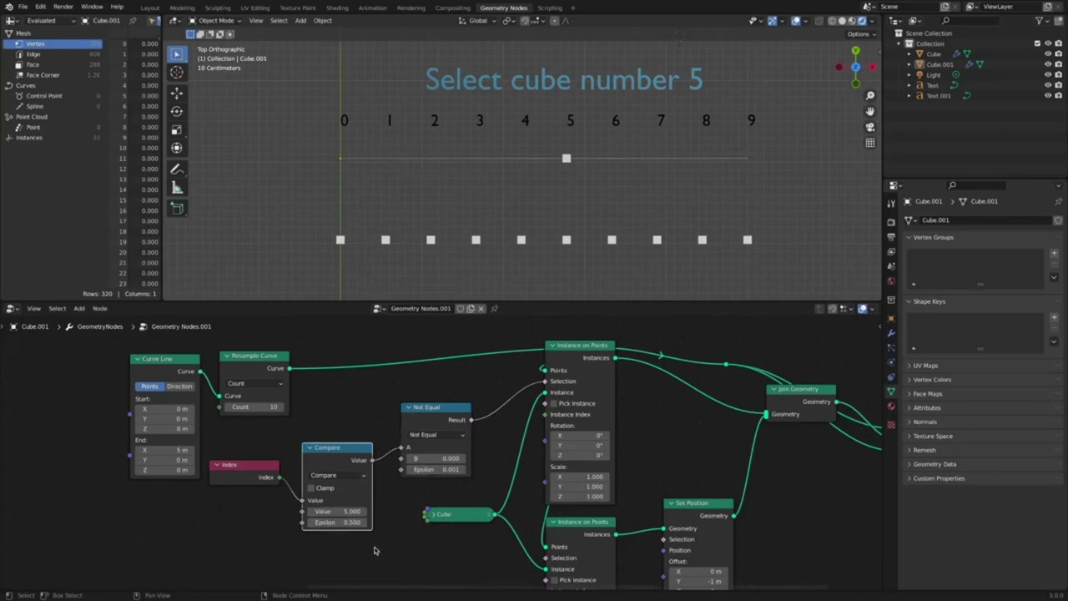
# Switch the Compare node's second value to 6 and back to 5.
pyautogui.click(358, 512)
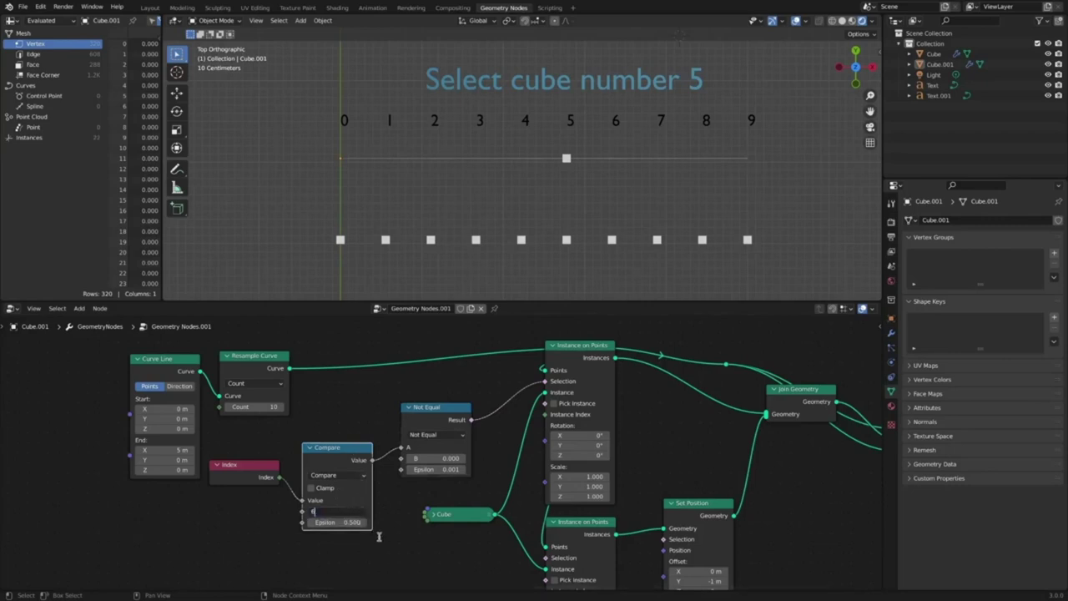
pyautogui.press('Return')
pyautogui.click(355, 512)
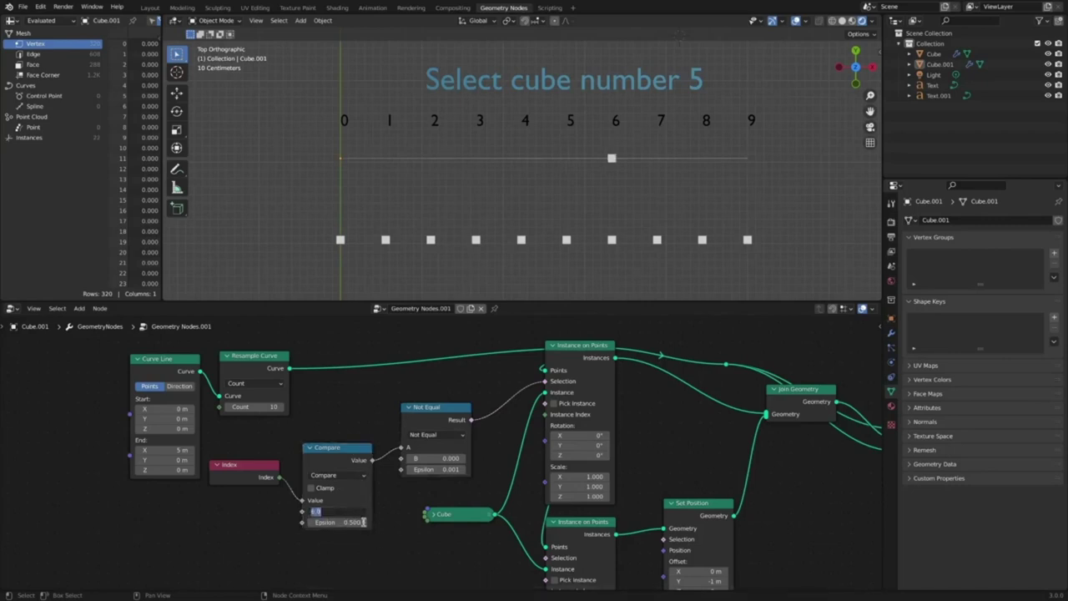
pyautogui.press('Return')
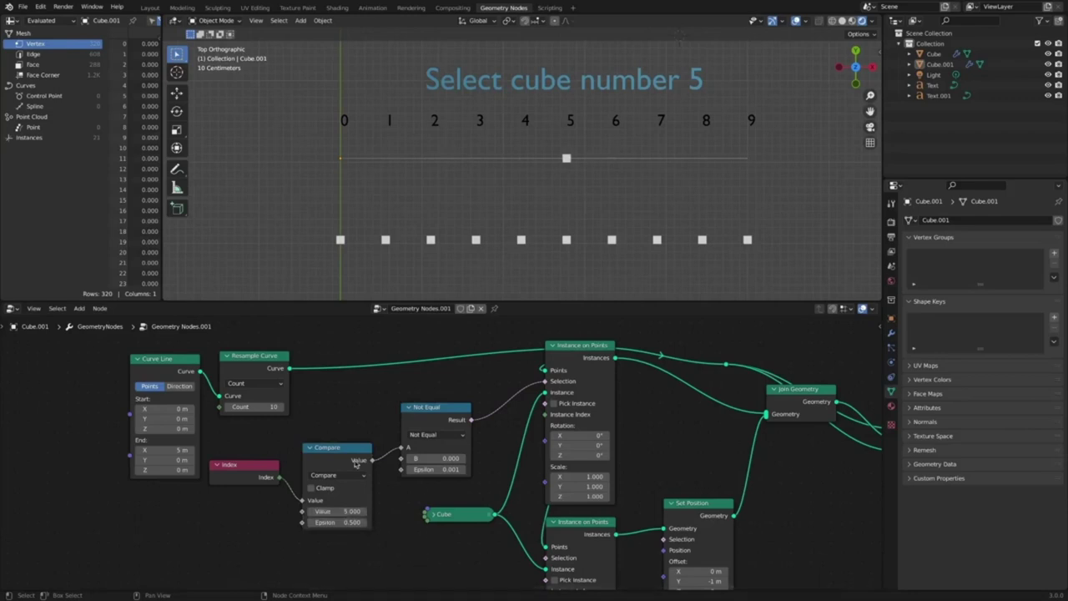
pyautogui.moveTo(341, 451); pyautogui.dragTo(346, 440)
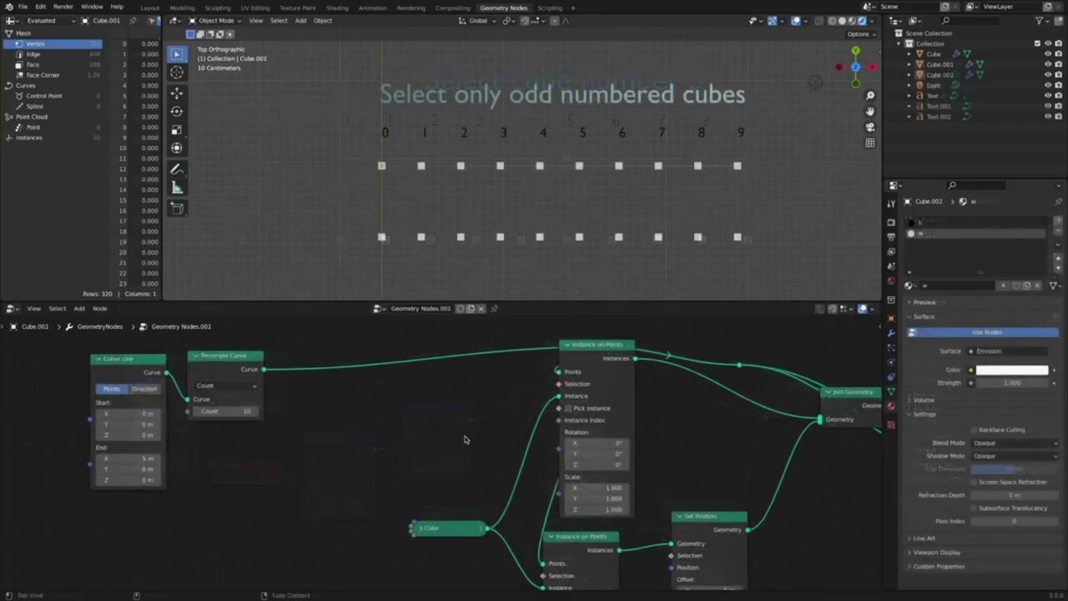
# Add an Index node below the Resample Curve node in the odd numbered cubes setup.
pyautogui.hotkey('shift', 'a')
pyautogui.moveTo(376, 350)
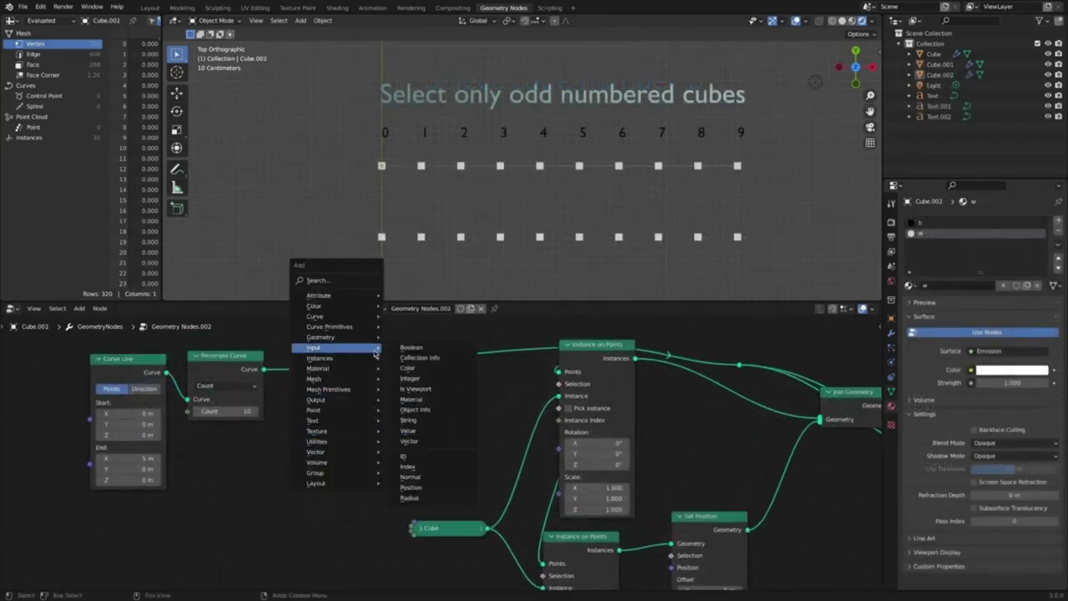
pyautogui.click(408, 467)
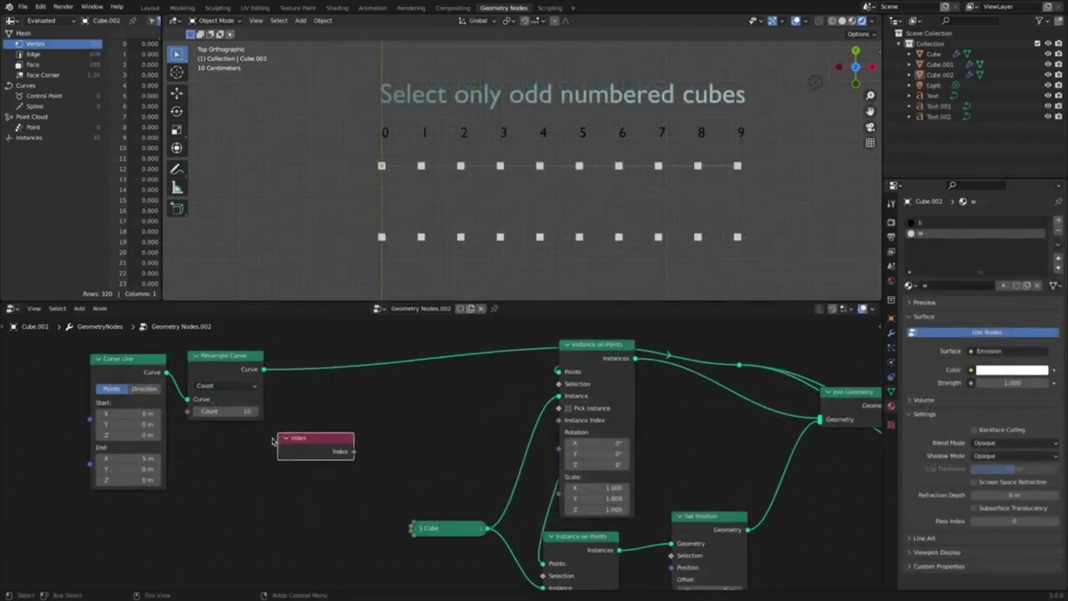
pyautogui.click(274, 441)
# Add a Math node between the Index and Instance on Points nodes and set its operation to Modulo.
pyautogui.hotkey('shift', 'a')
pyautogui.moveTo(368, 536)
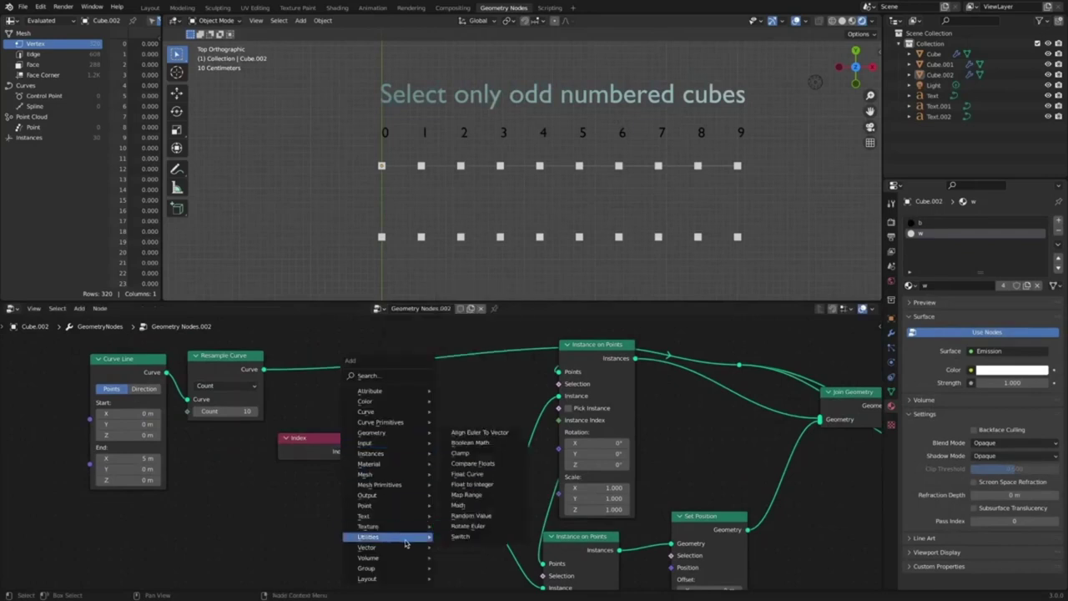
pyautogui.click(458, 504)
pyautogui.click(442, 436)
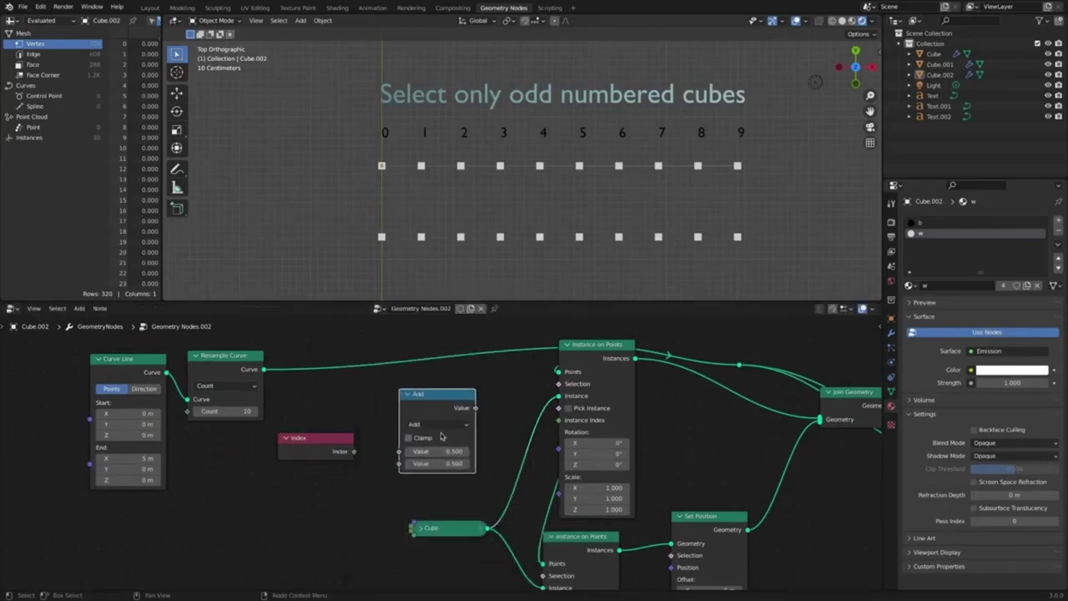
pyautogui.click(445, 425)
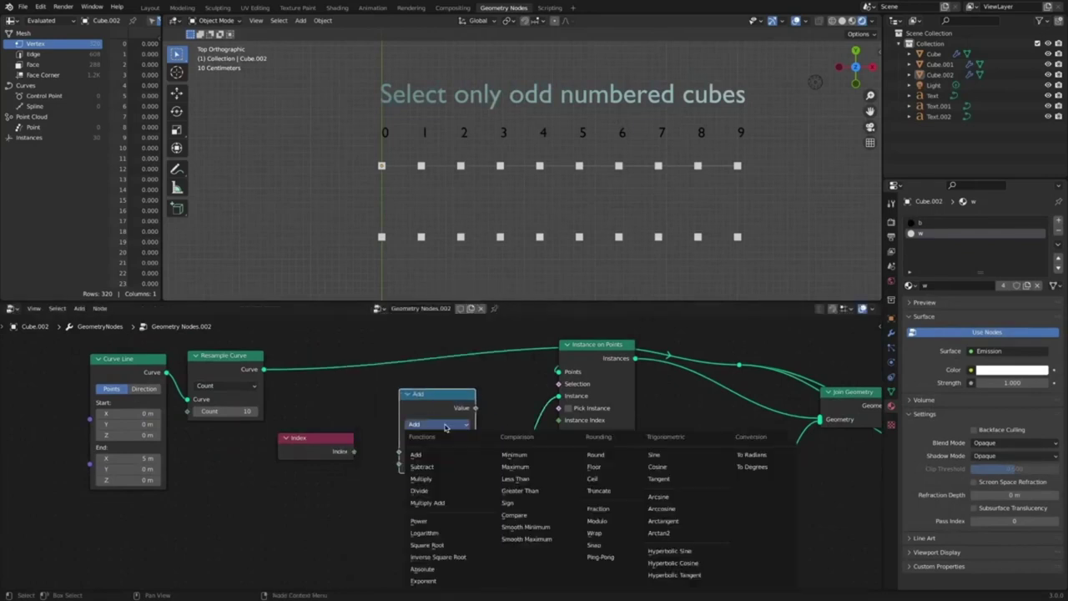
pyautogui.click(597, 520)
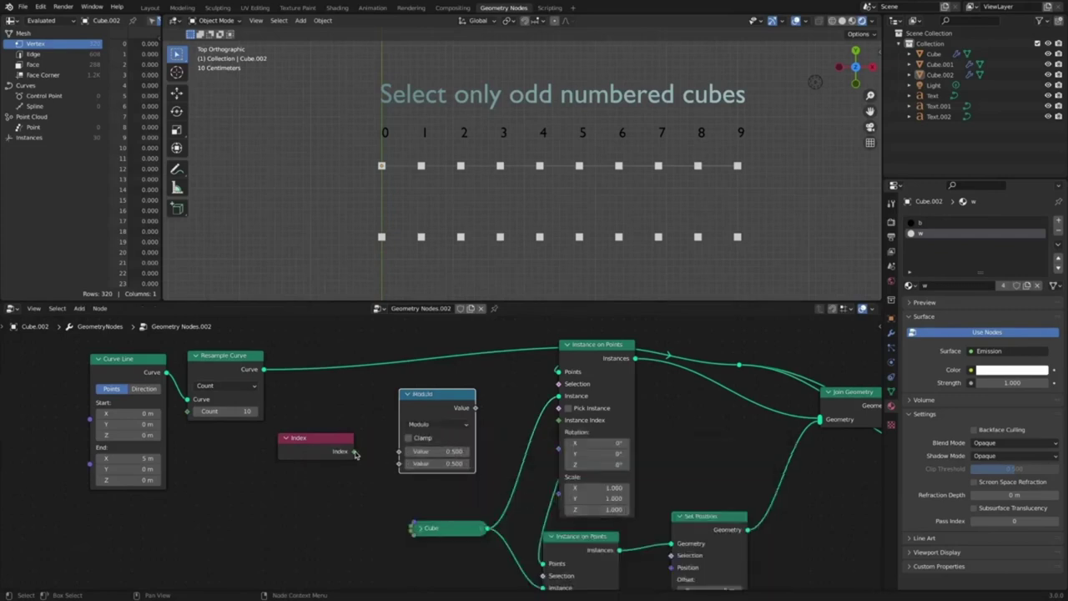
# Connect Index through the Modulo node to the upper Instance on Points node's Selection and set Modulo's second value to 2.
pyautogui.moveTo(355, 452); pyautogui.dragTo(398, 451)
pyautogui.moveTo(474, 407); pyautogui.dragTo(559, 384)
pyautogui.click(443, 463)
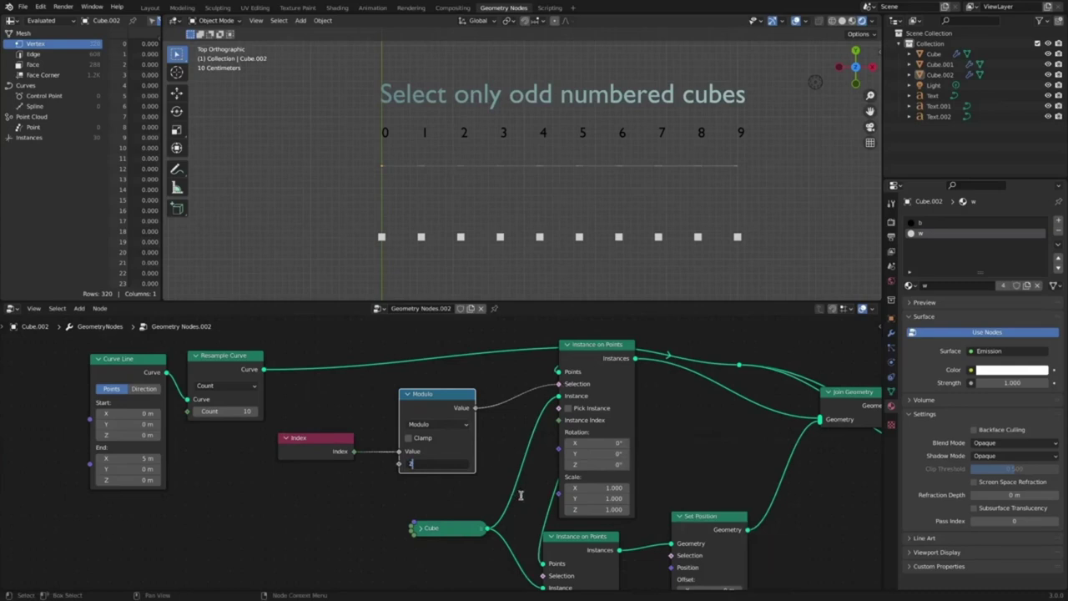
pyautogui.write('2')
pyautogui.press('Return')
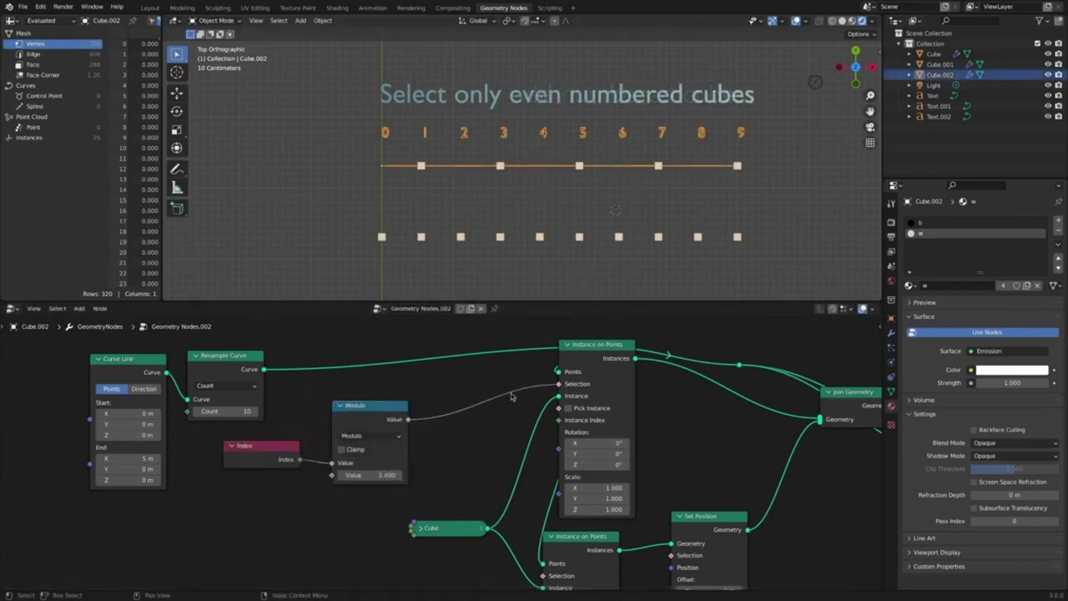
# Insert a Compare Floats node on the link between Modulo and Selection and set it to Equal for the even numbered cubes.
pyautogui.click(675, 284)
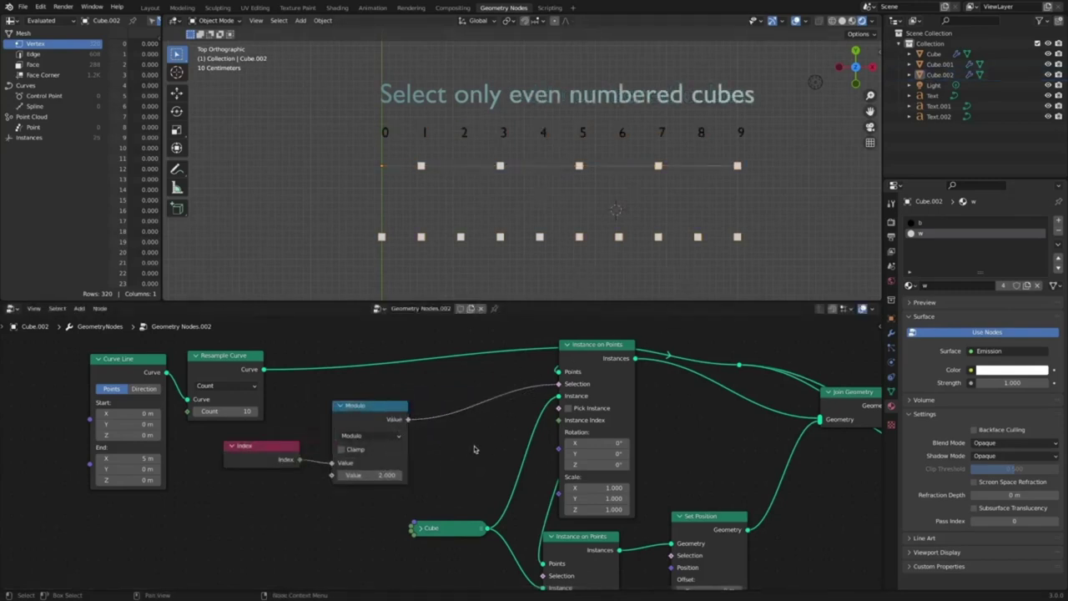
pyautogui.hotkey('shift', 'a')
pyautogui.moveTo(468, 452)
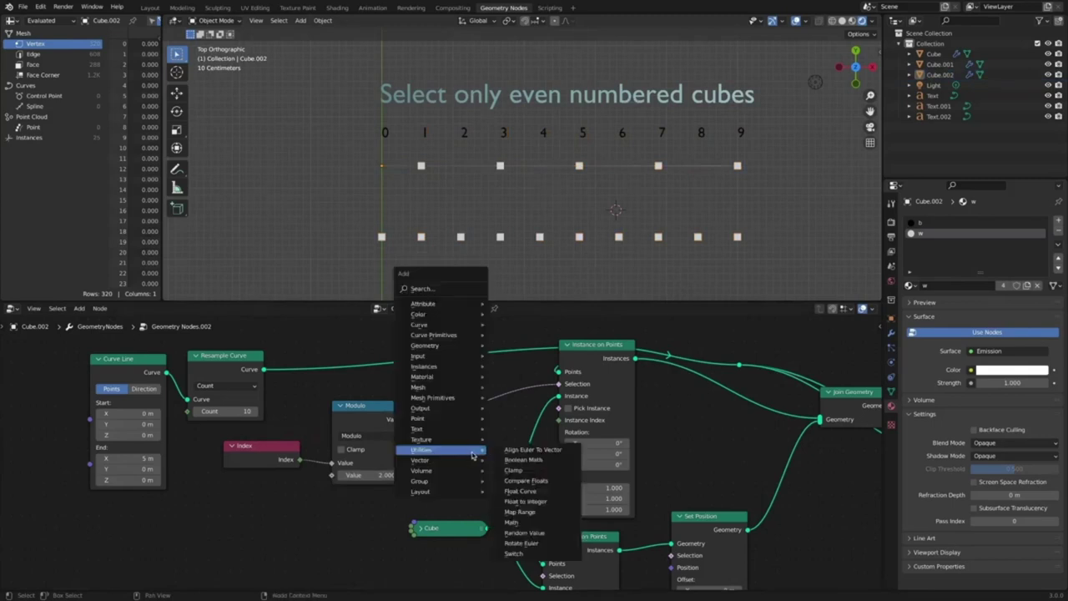
pyautogui.click(525, 480)
pyautogui.click(444, 386)
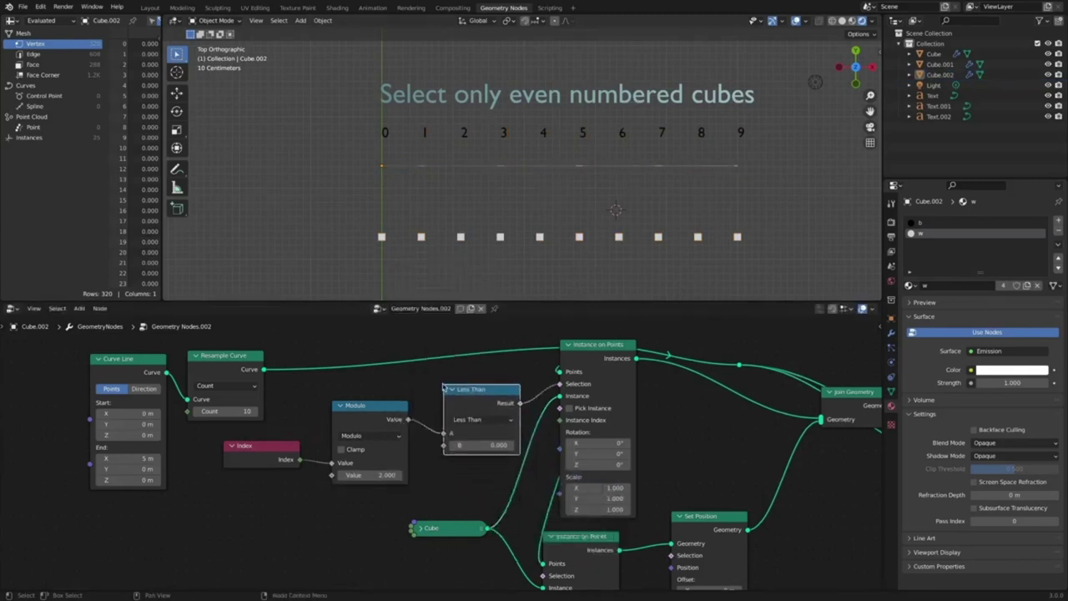
pyautogui.click(490, 419)
pyautogui.click(518, 480)
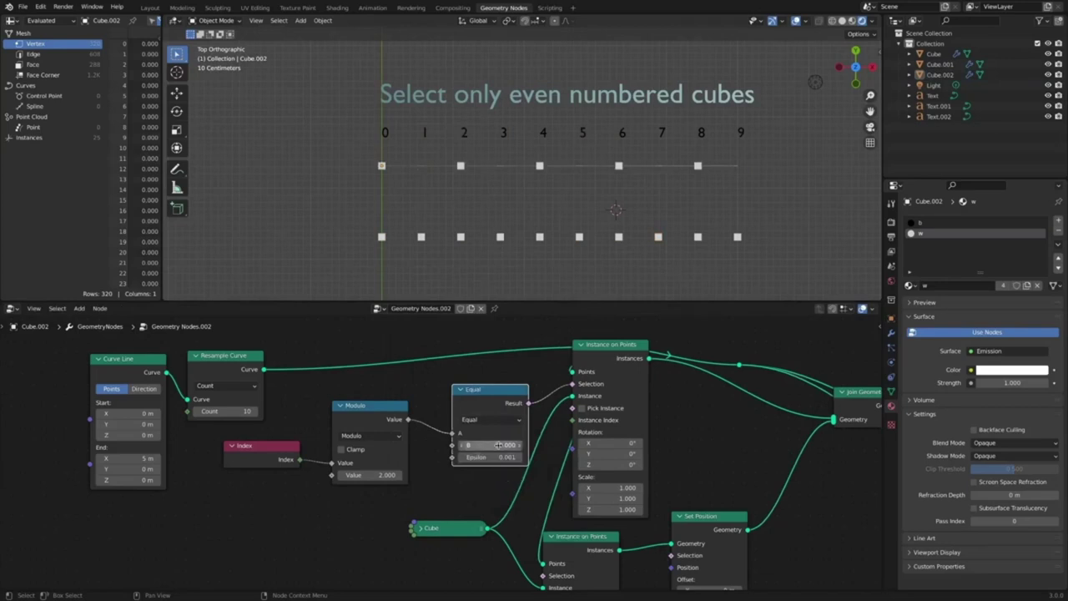
pyautogui.moveTo(508, 396); pyautogui.dragTo(499, 392)
# Switch the Compare Floats operation to Not Equal and back to Equal.
pyautogui.click(503, 418)
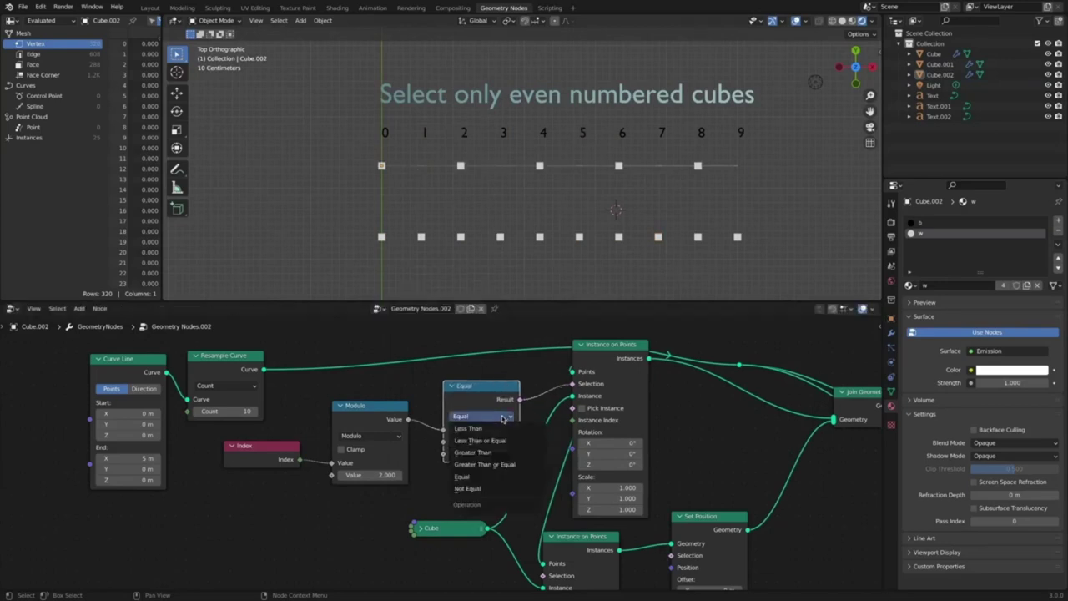
pyautogui.click(507, 489)
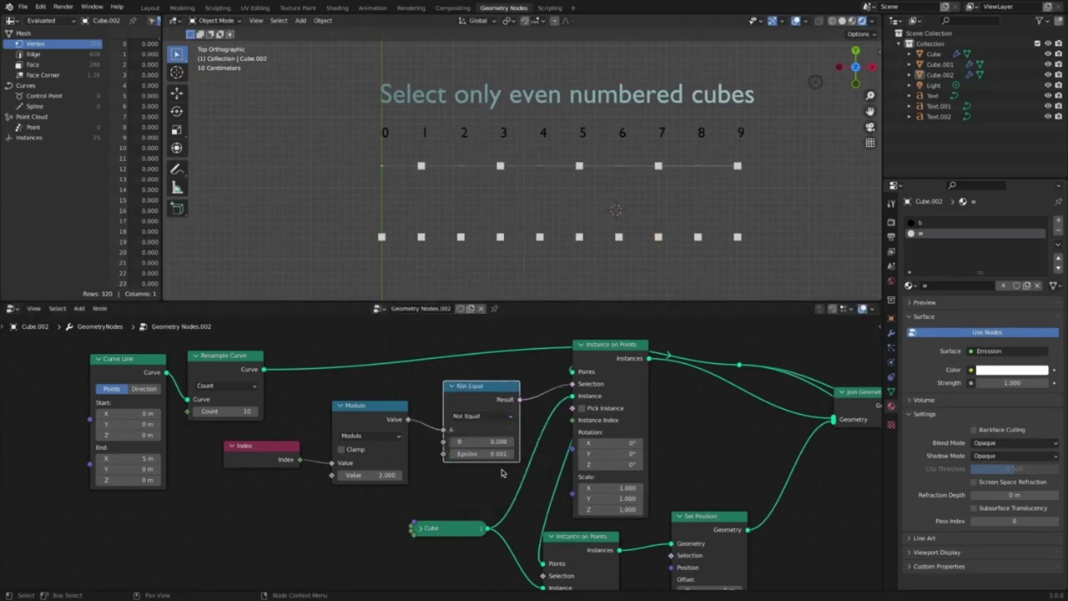
pyautogui.click(506, 417)
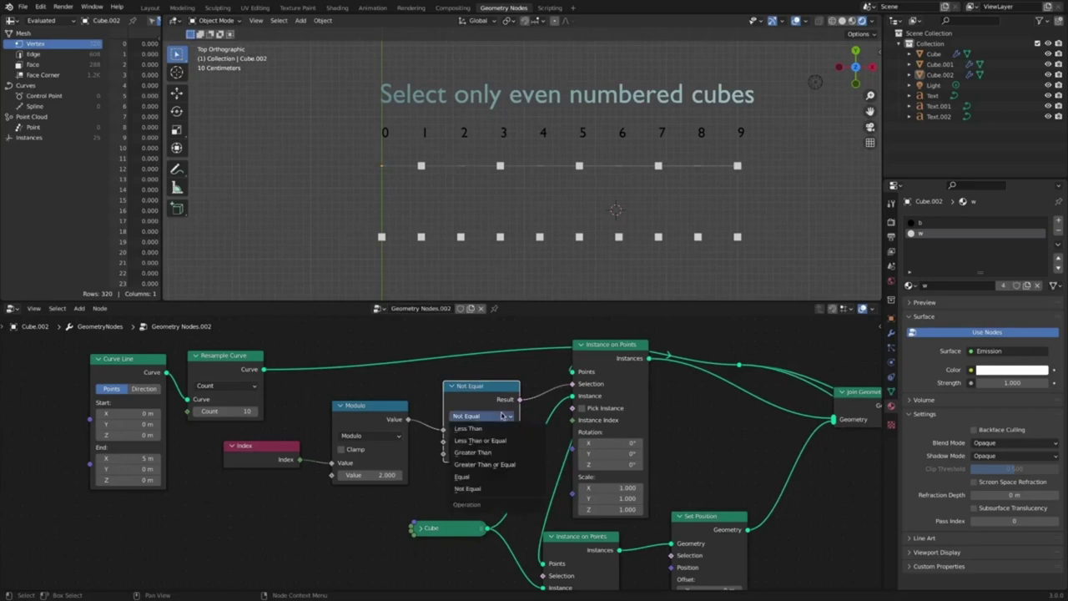
pyautogui.click(505, 476)
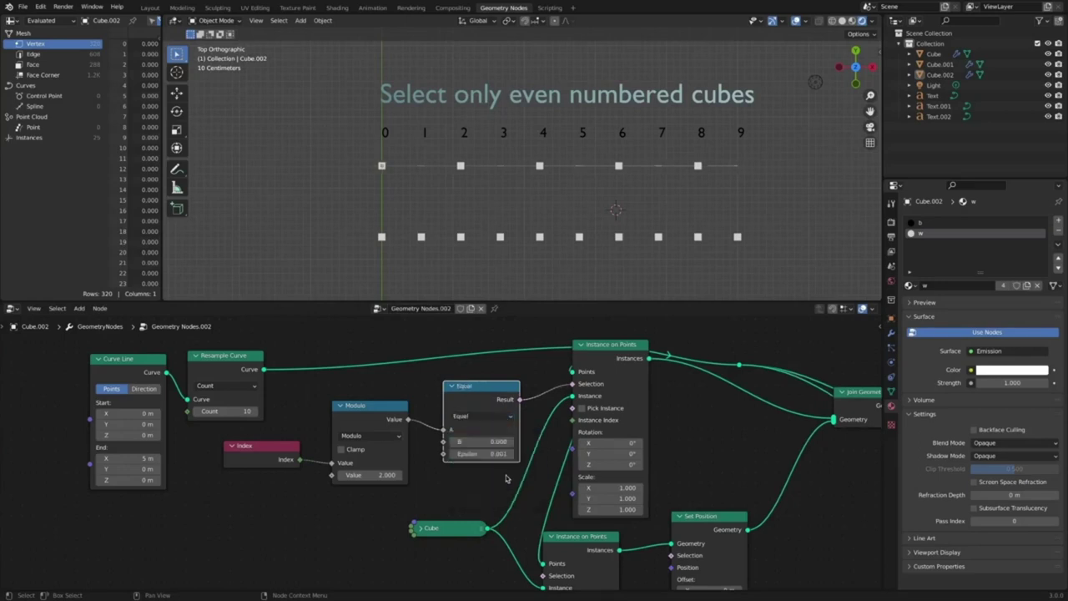
pyautogui.click(725, 432)
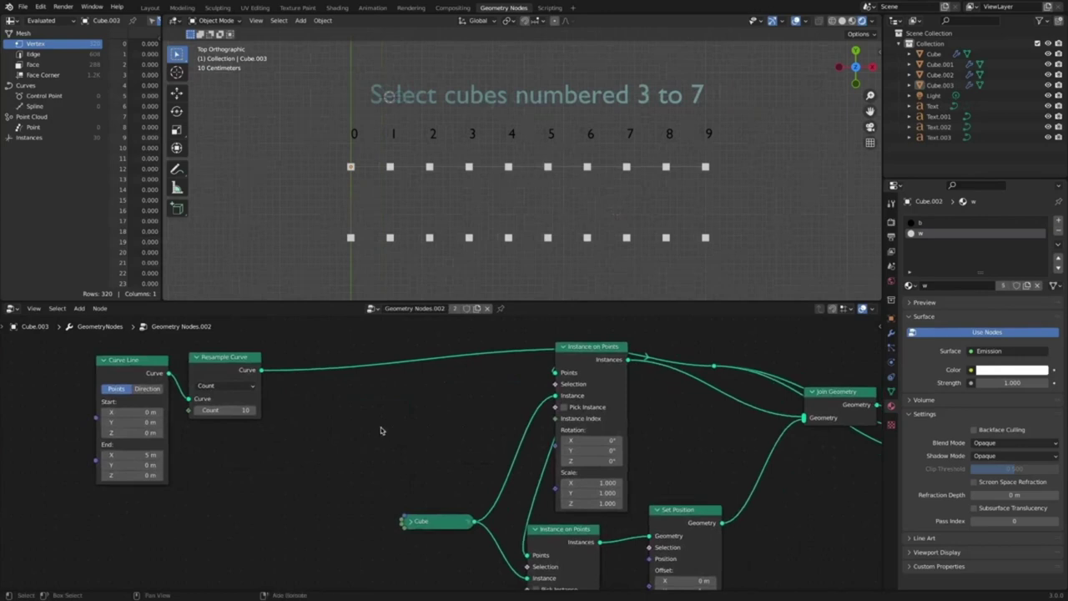
# Add an Endpoint Selection node below the Resample Curve node in the setup for cubes 3 to 7.
pyautogui.hotkey('shift', 'a')
pyautogui.moveTo(379, 427)
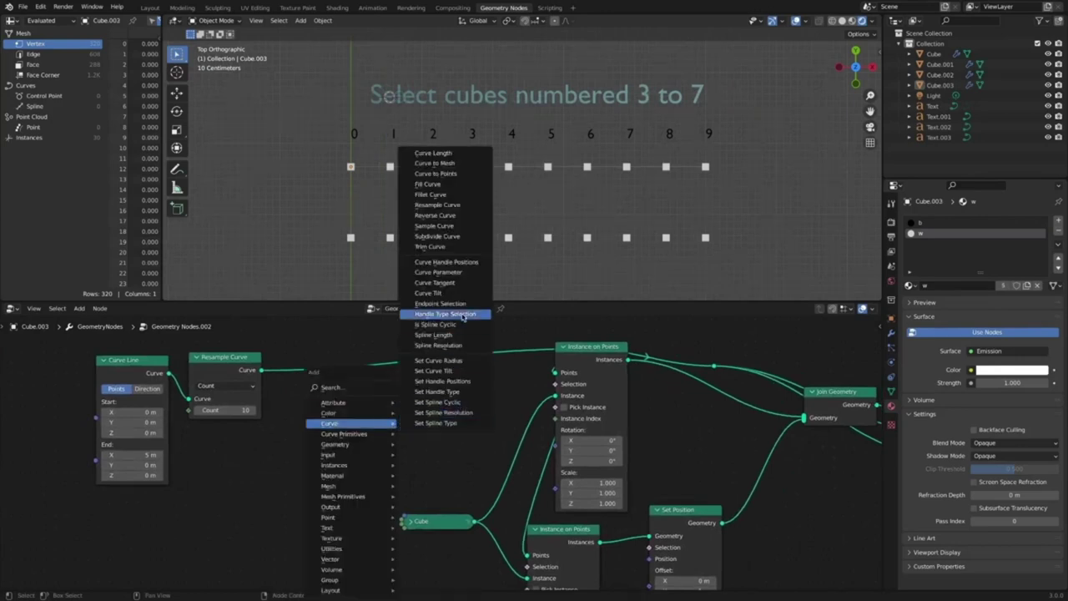
pyautogui.click(440, 303)
pyautogui.click(304, 413)
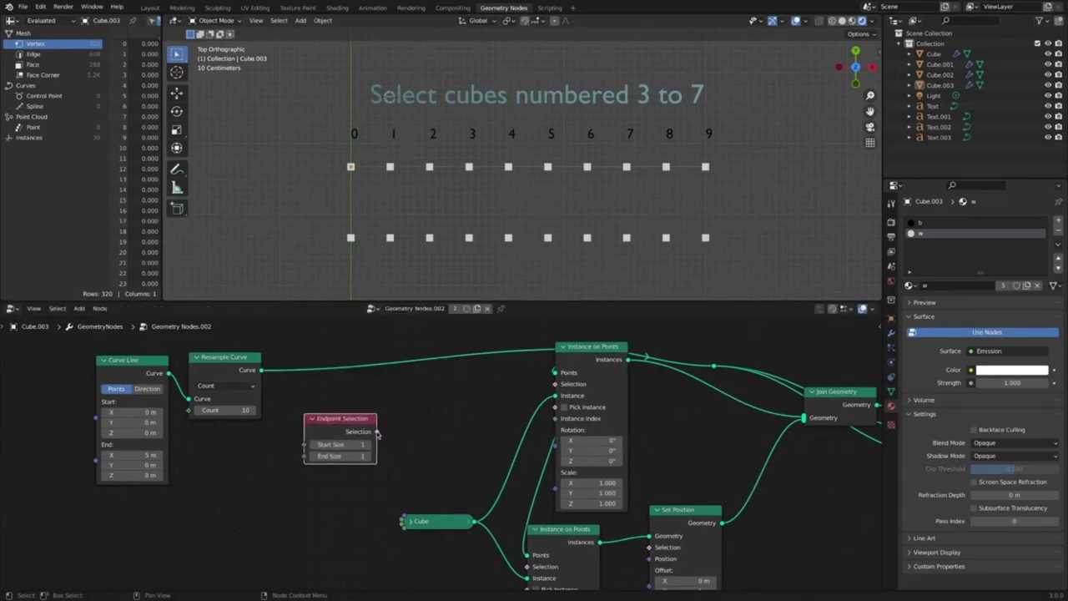
# Connect Endpoint Selection to the upper Instance on Points node's Selection, with Start Size 3 and End Size 2.
pyautogui.moveTo(378, 432); pyautogui.dragTo(555, 385)
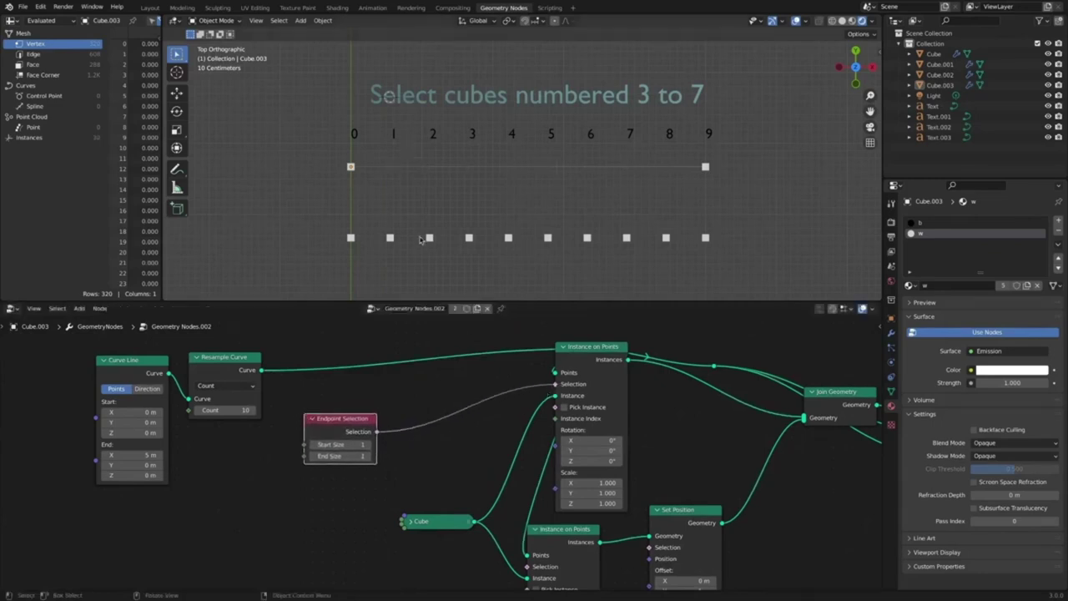
pyautogui.click(370, 445)
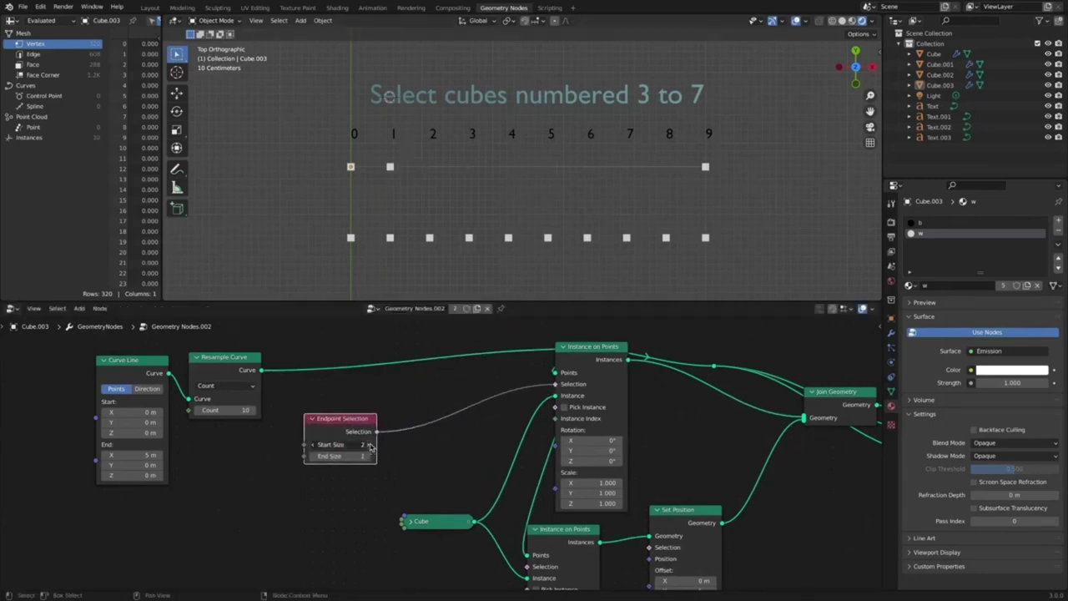
pyautogui.click(370, 445)
pyautogui.click(371, 456)
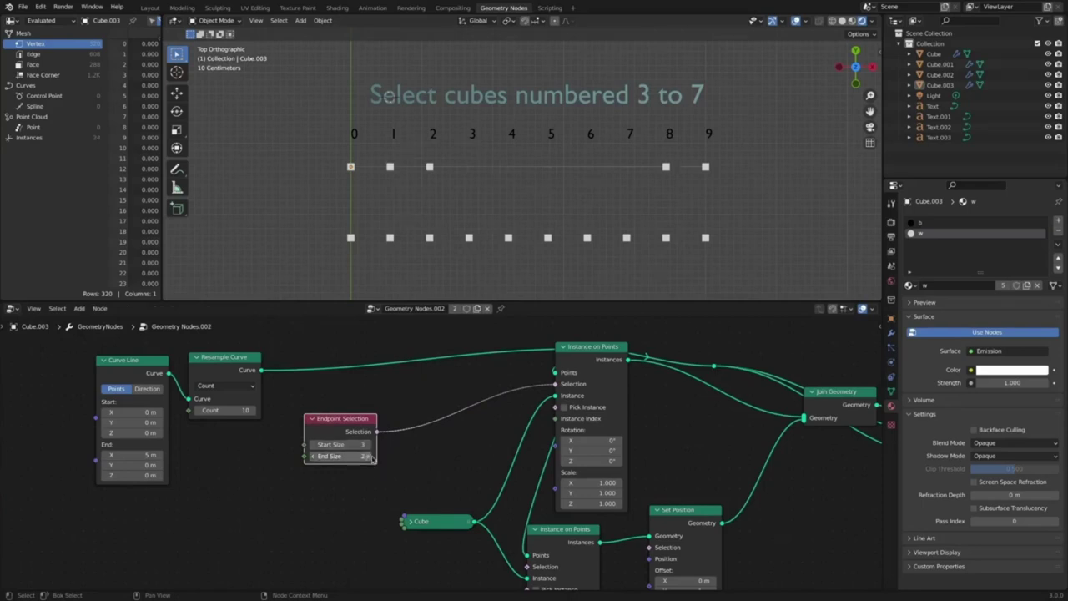
# Insert a Compare Floats node on the link between Endpoint Selection and Selection, and try its Equal and Not Equal operations.
pyautogui.moveTo(357, 421); pyautogui.dragTo(333, 419)
pyautogui.hotkey('shift', 'a')
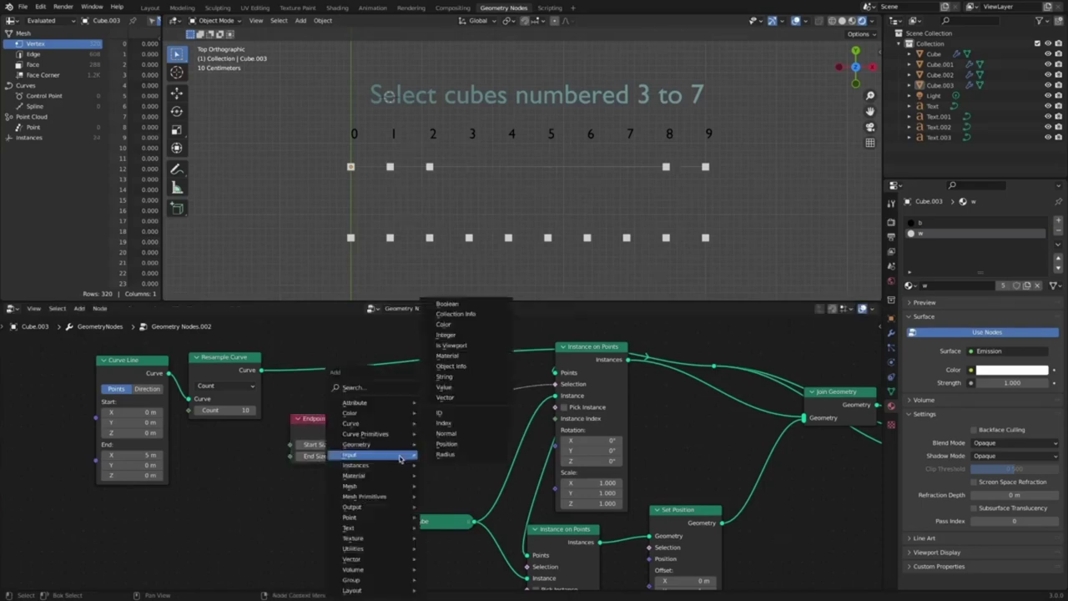
pyautogui.moveTo(397, 542)
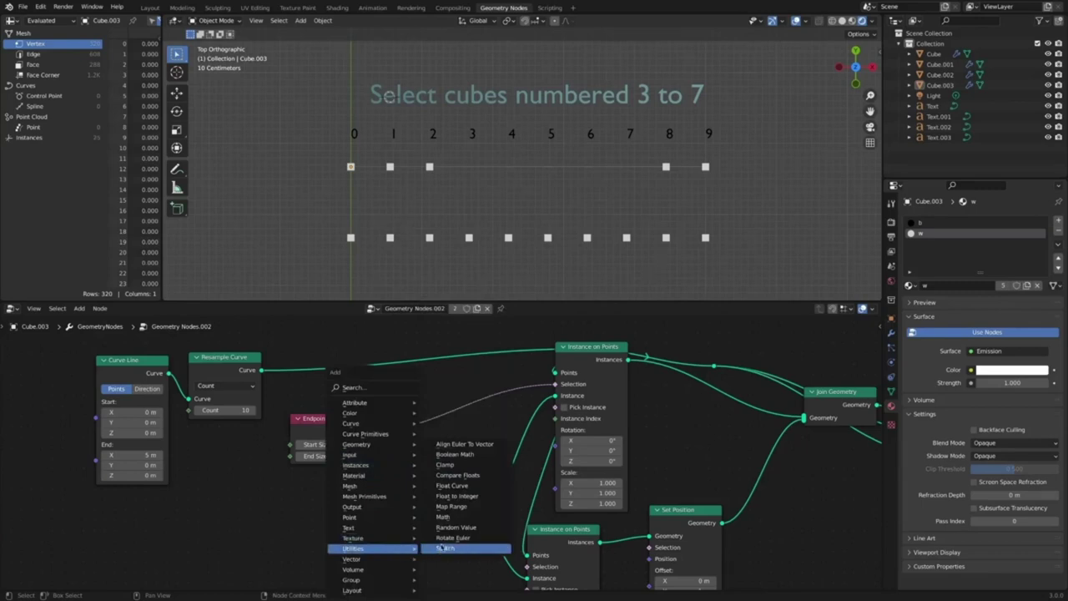
pyautogui.click(468, 476)
pyautogui.click(412, 379)
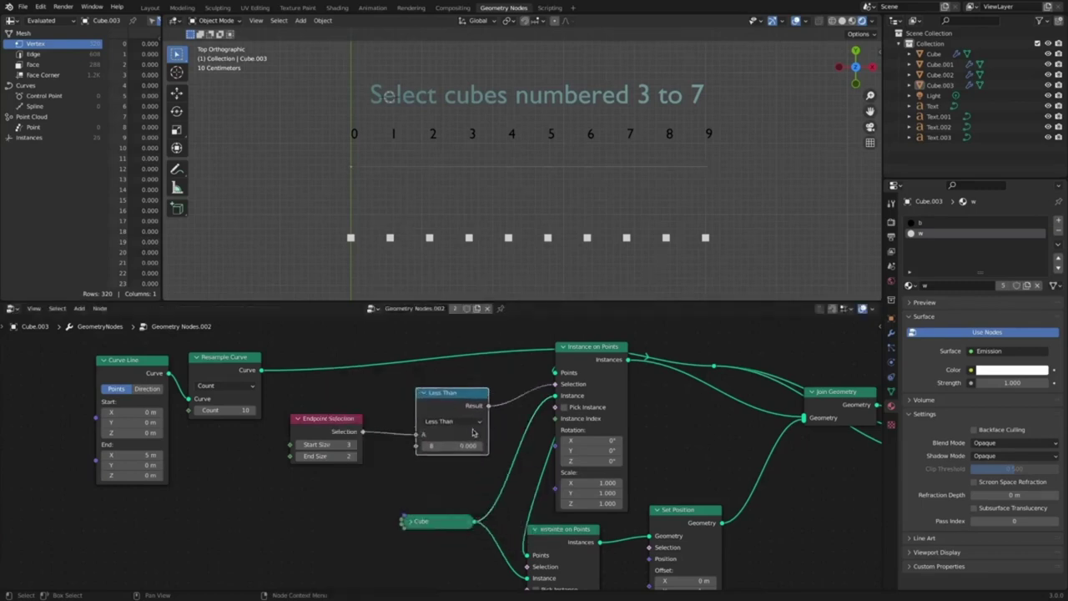
pyautogui.click(459, 421)
pyautogui.click(466, 482)
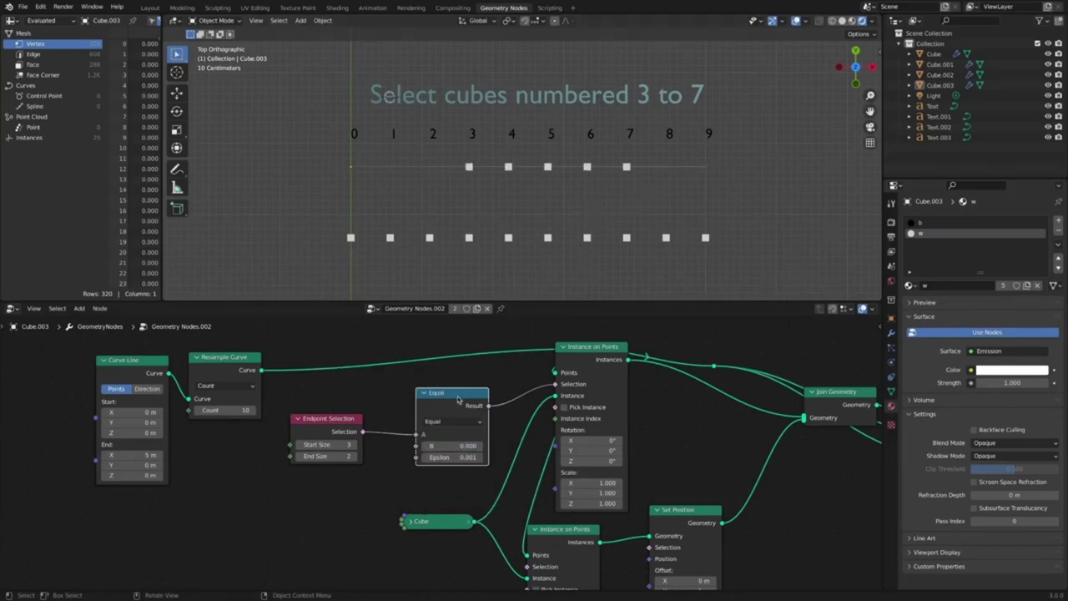
pyautogui.click(471, 421)
pyautogui.click(472, 488)
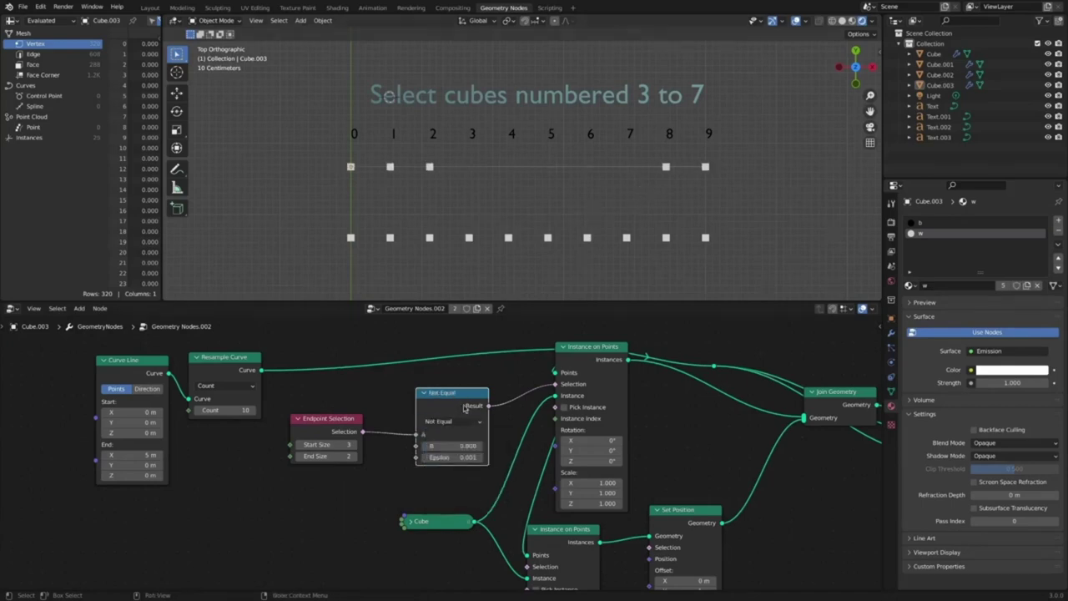
# Delete the Compare Floats node and the Endpoint Selection node.
pyautogui.press('x')
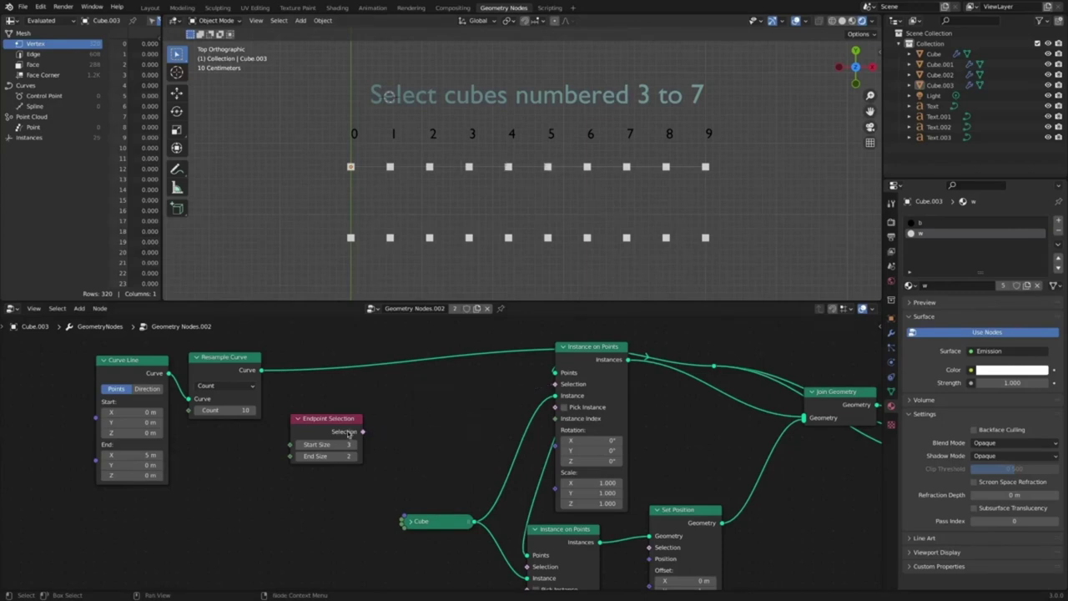
pyautogui.click(330, 428)
pyautogui.press('x')
# Add a Curve Parameter node below the Resample Curve node.
pyautogui.hotkey('shift', 'a')
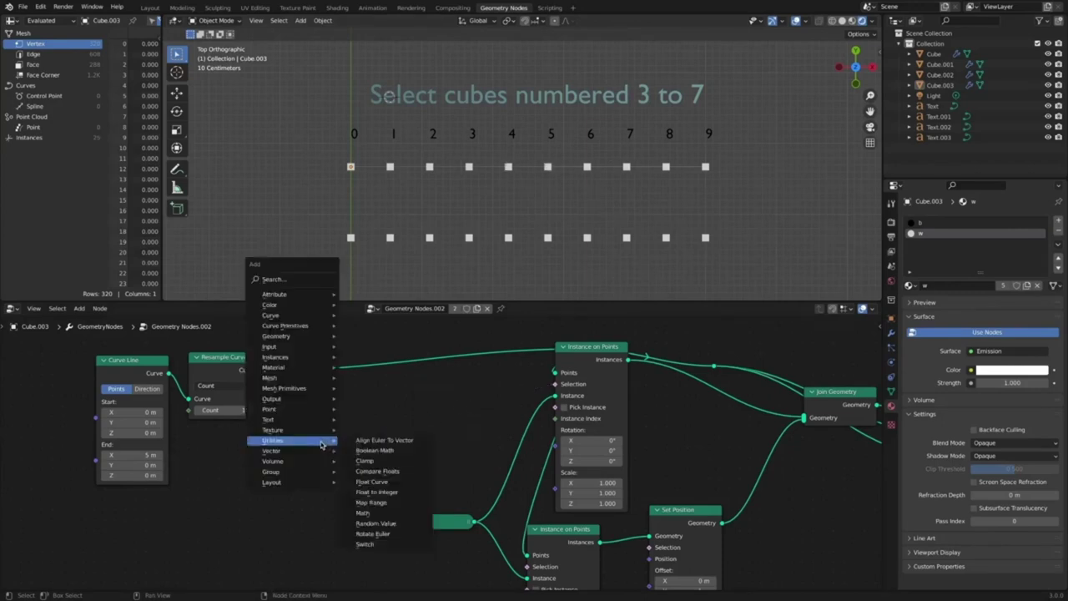
pyautogui.moveTo(325, 317)
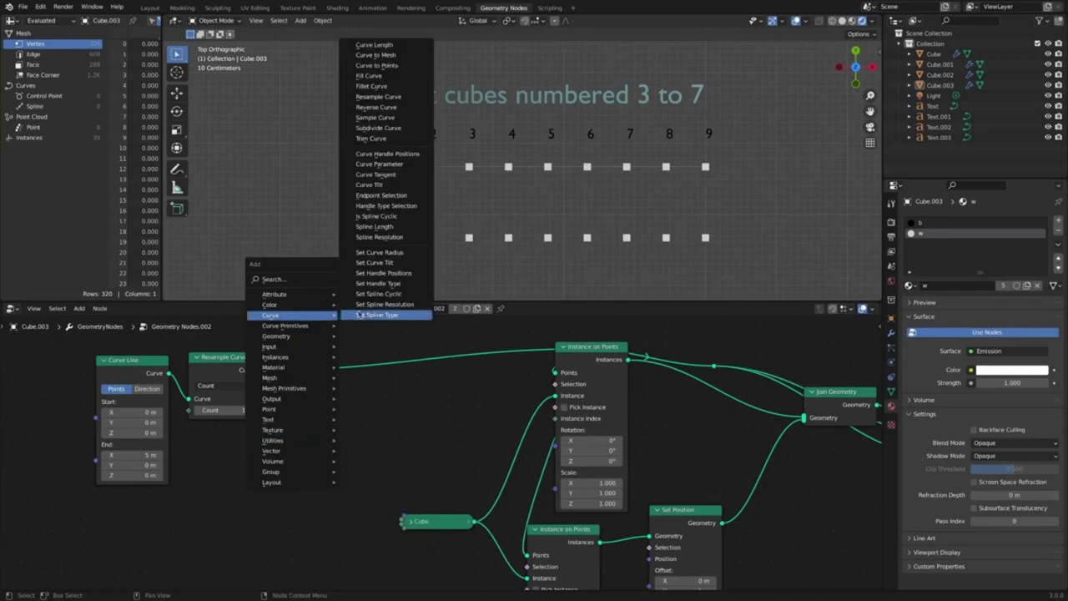
pyautogui.click(411, 167)
pyautogui.click(244, 435)
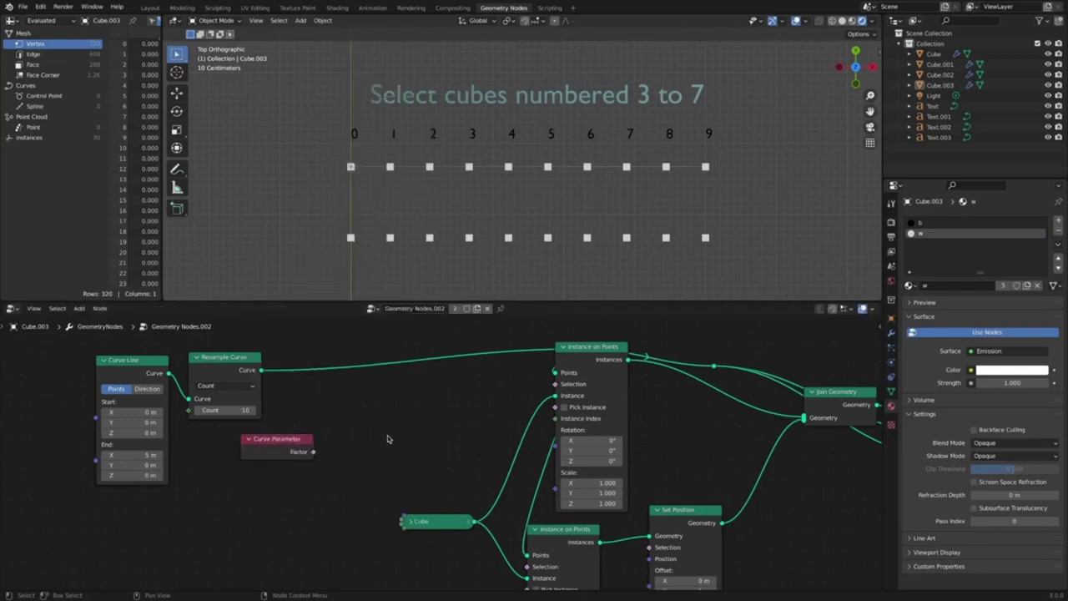
# Add a ColorRamp node beside Curve Parameter, insert a middle stop and make the last stop black.
pyautogui.hotkey('shift', 'a')
pyautogui.moveTo(367, 414)
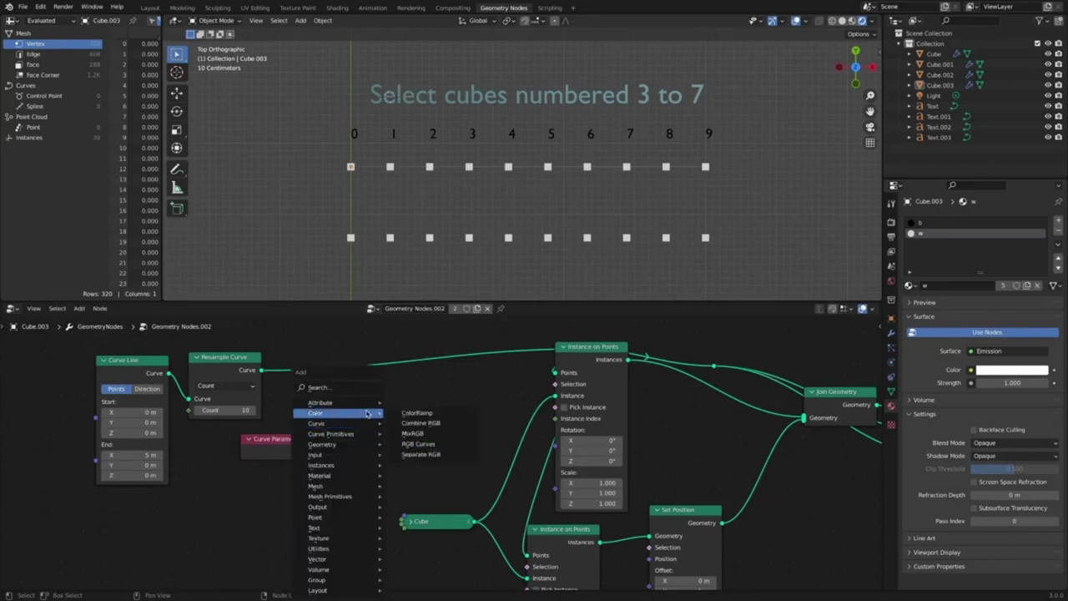
pyautogui.click(417, 412)
pyautogui.click(379, 393)
pyautogui.click(360, 432)
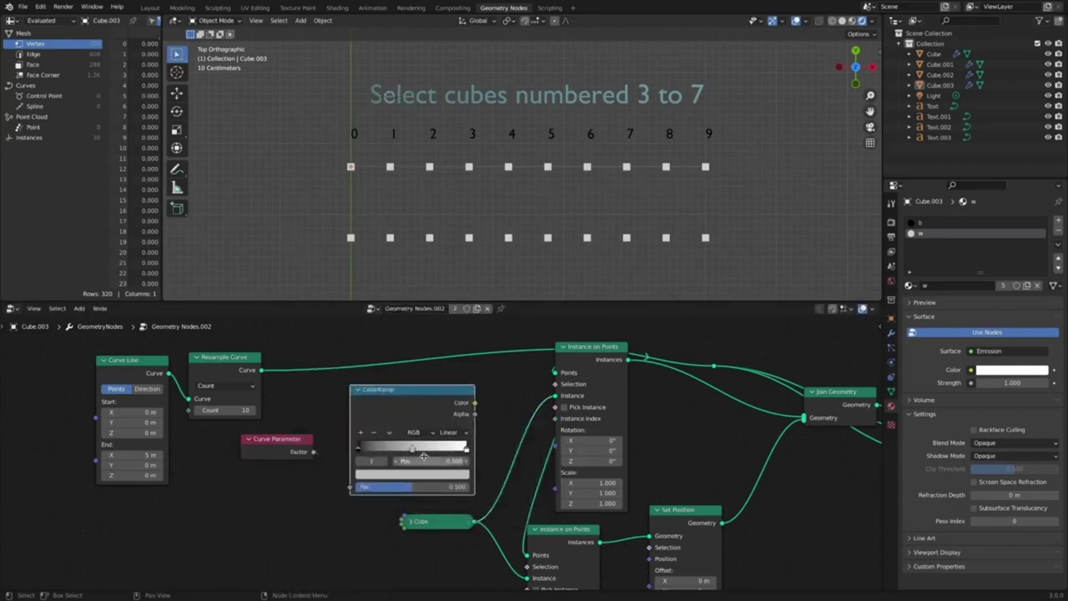
pyautogui.click(466, 448)
pyautogui.click(433, 474)
pyautogui.moveTo(447, 338); pyautogui.dragTo(446, 402)
# Connect Curve Parameter through ColorRamp to the upper Selection and move the outer stops inward, the last one to 0.836, for cubes 3 to 7.
pyautogui.moveTo(314, 452); pyautogui.dragTo(350, 486)
pyautogui.moveTo(475, 402); pyautogui.dragTo(555, 383)
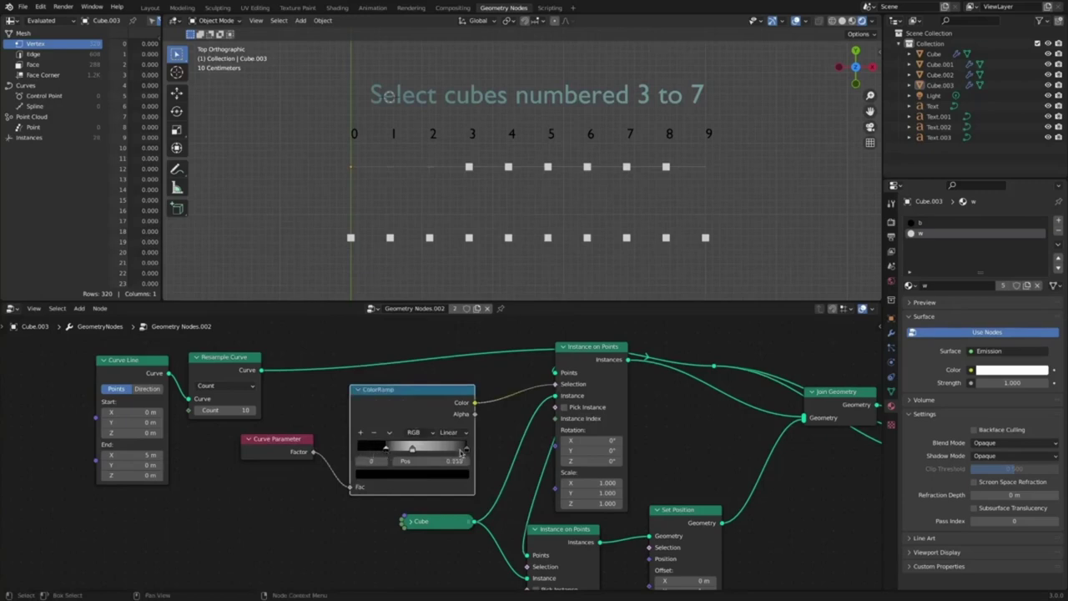
pyautogui.moveTo(466, 452); pyautogui.dragTo(452, 454)
pyautogui.moveTo(425, 397); pyautogui.dragTo(432, 393)
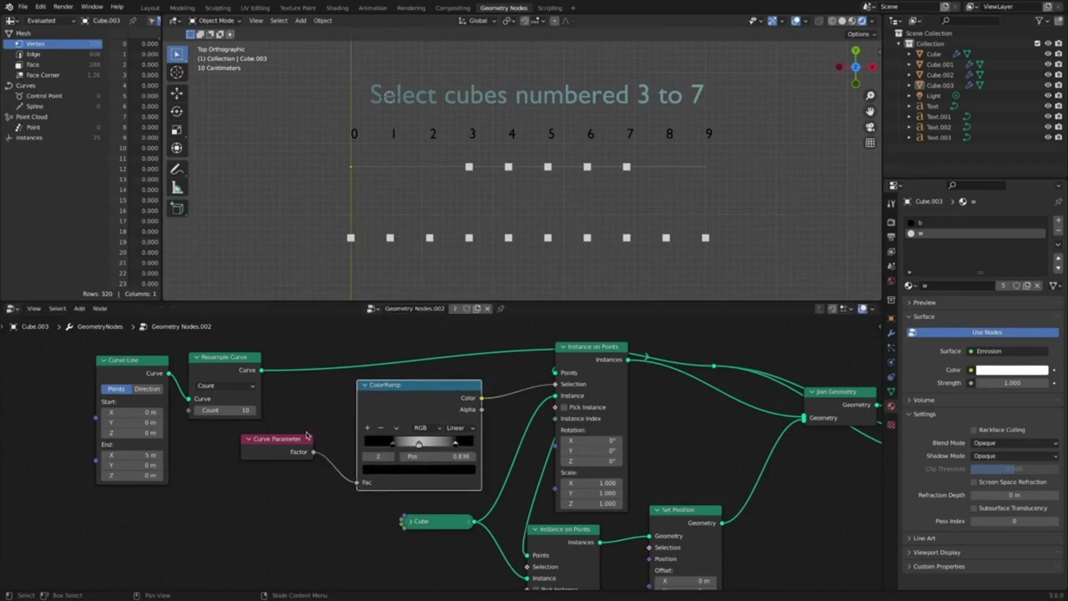
pyautogui.moveTo(279, 439); pyautogui.dragTo(295, 435)
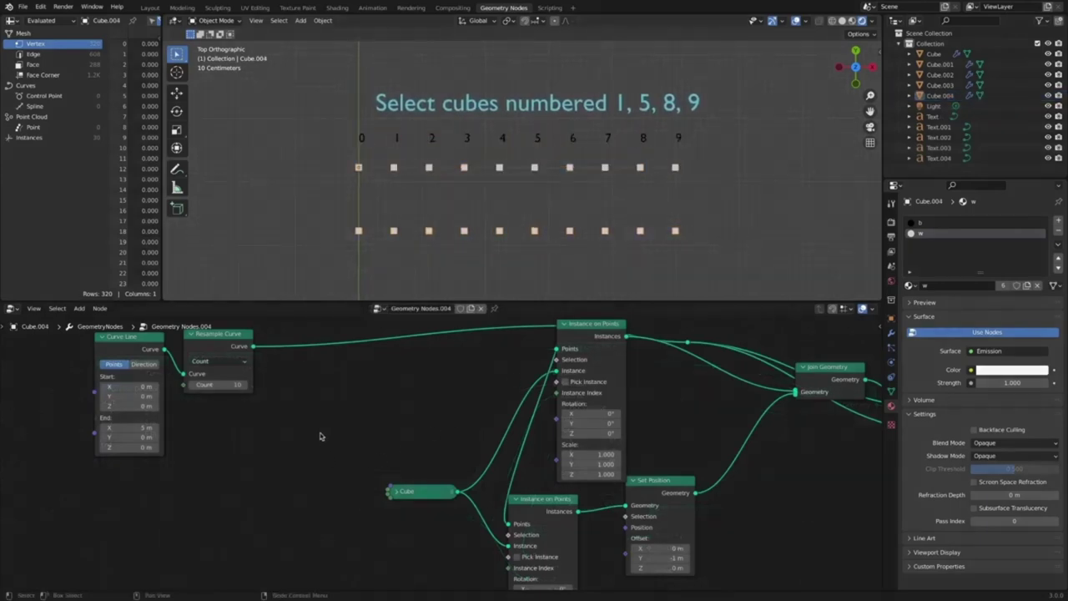
# Add an Index node below the Resample Curve node in the setup for cubes 1, 5, 8 and 9.
pyautogui.hotkey('shift', 'a')
pyautogui.moveTo(319, 428)
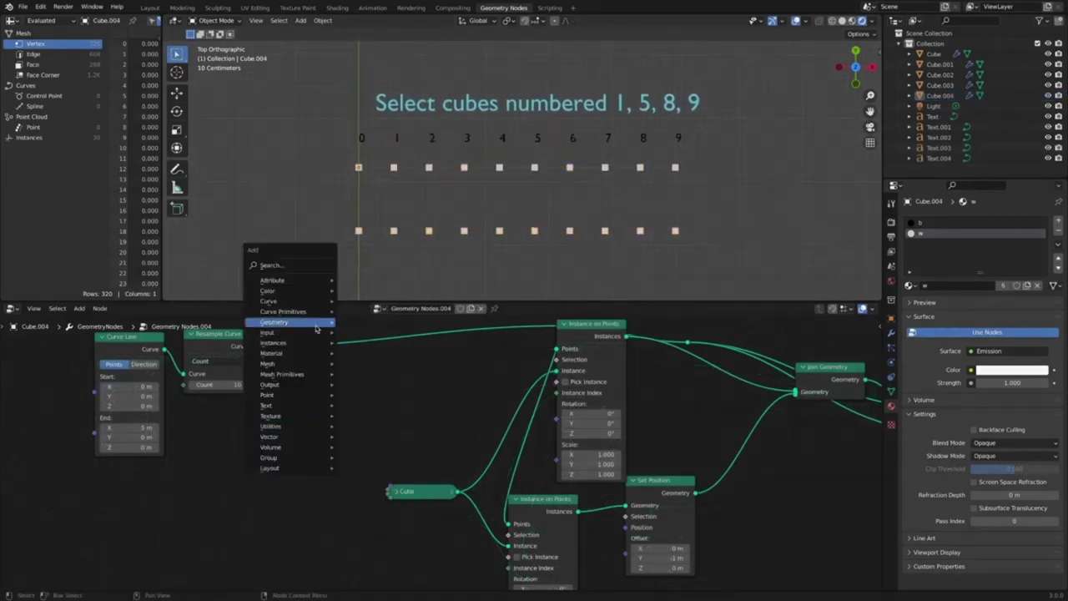
pyautogui.moveTo(317, 334)
pyautogui.click(361, 450)
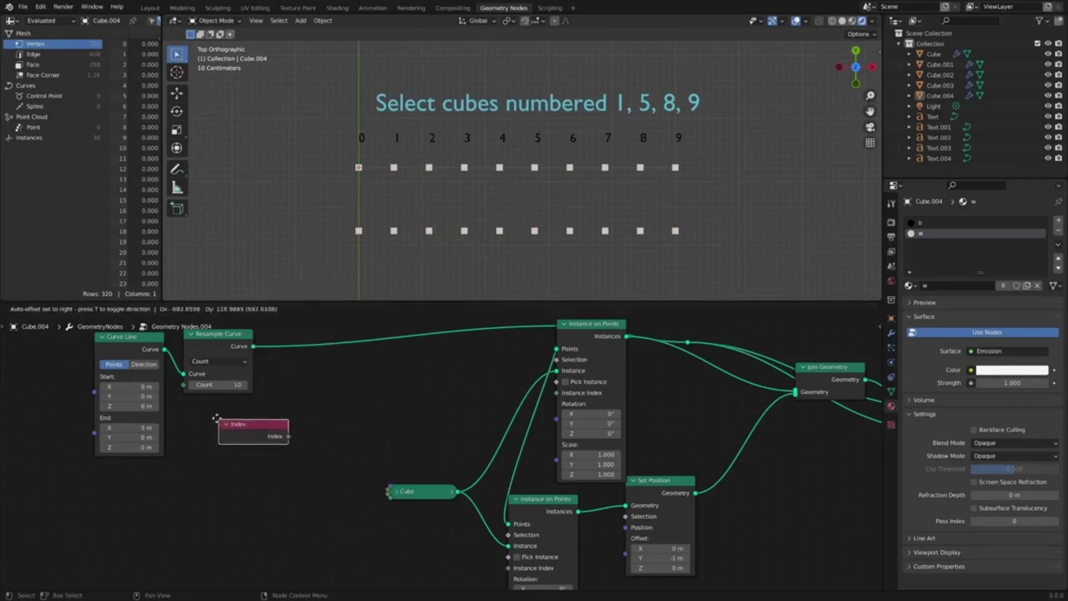
pyautogui.click(286, 429)
pyautogui.click(369, 418)
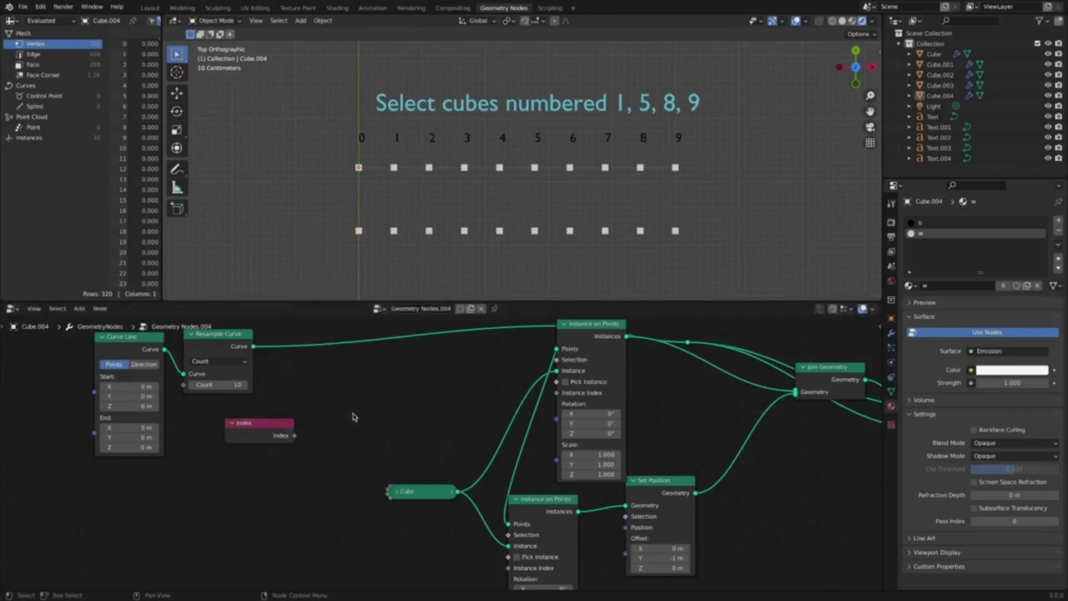
# Add a Compare Floats node beside the Index node and set its operation to Equal.
pyautogui.hotkey('shift', 'a')
pyautogui.moveTo(317, 507)
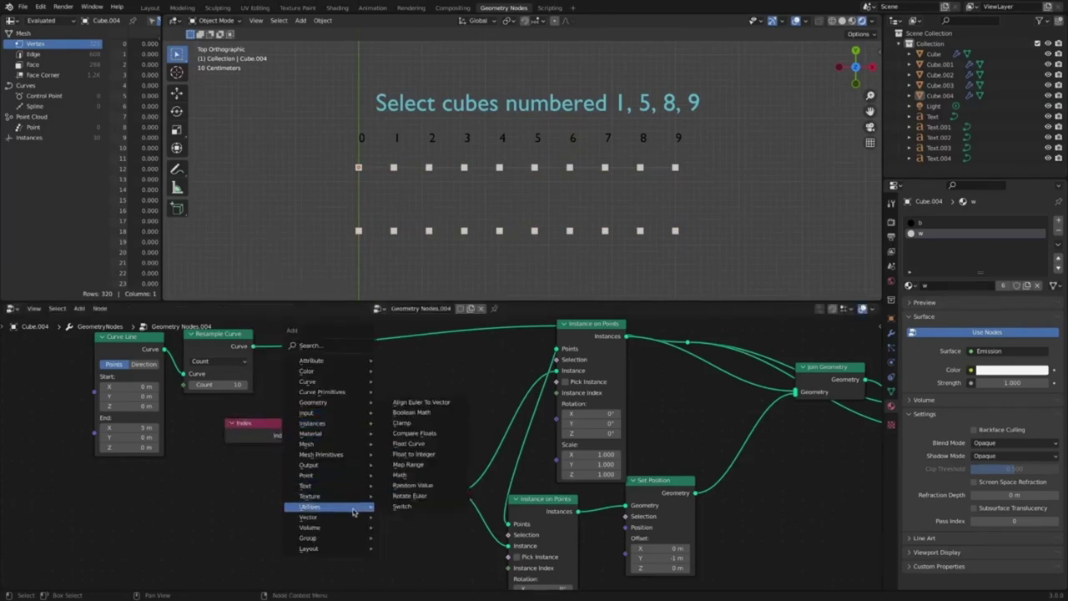
pyautogui.click(415, 433)
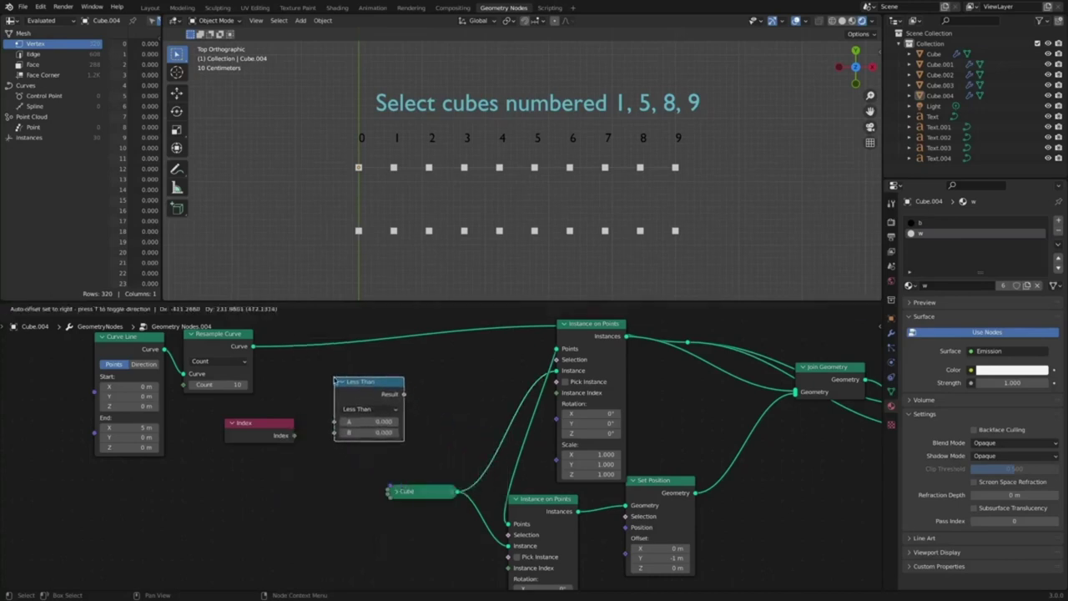
pyautogui.click(383, 413)
pyautogui.click(383, 413)
pyautogui.click(386, 467)
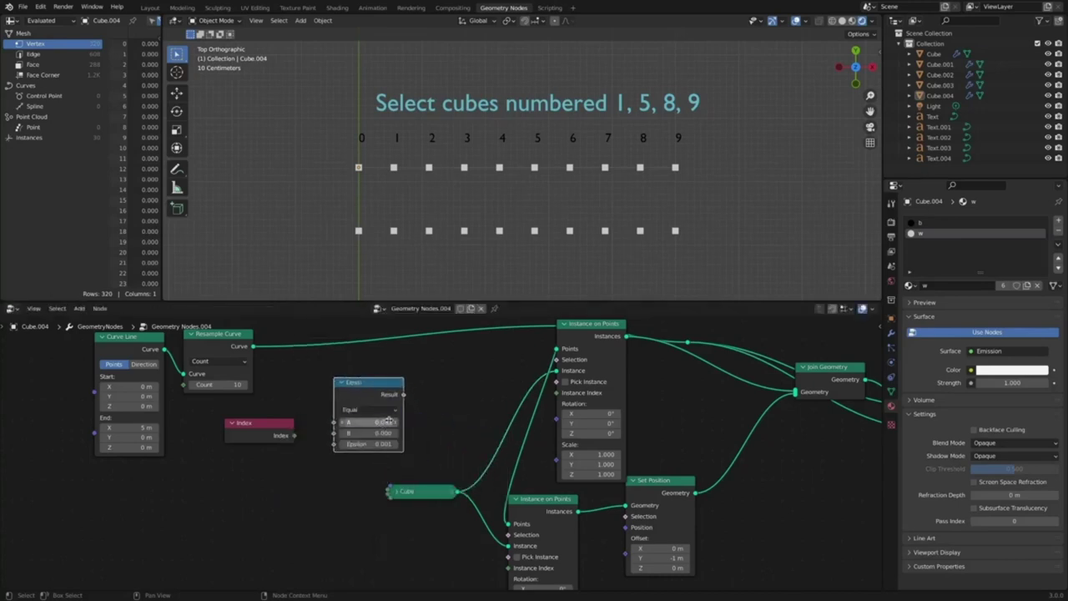
# Connect Index to A of the Equal node, set B to 1 and link the Result to the upper Instance on Points node's Selection.
pyautogui.moveTo(295, 435); pyautogui.dragTo(334, 422)
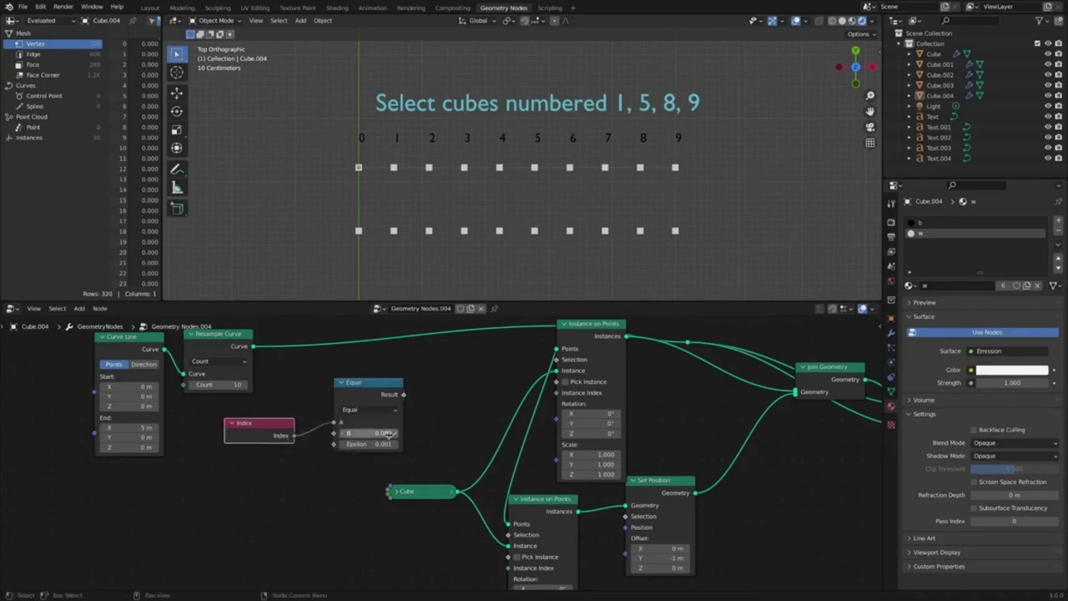
pyautogui.click(388, 433)
pyautogui.write('1')
pyautogui.press('Return')
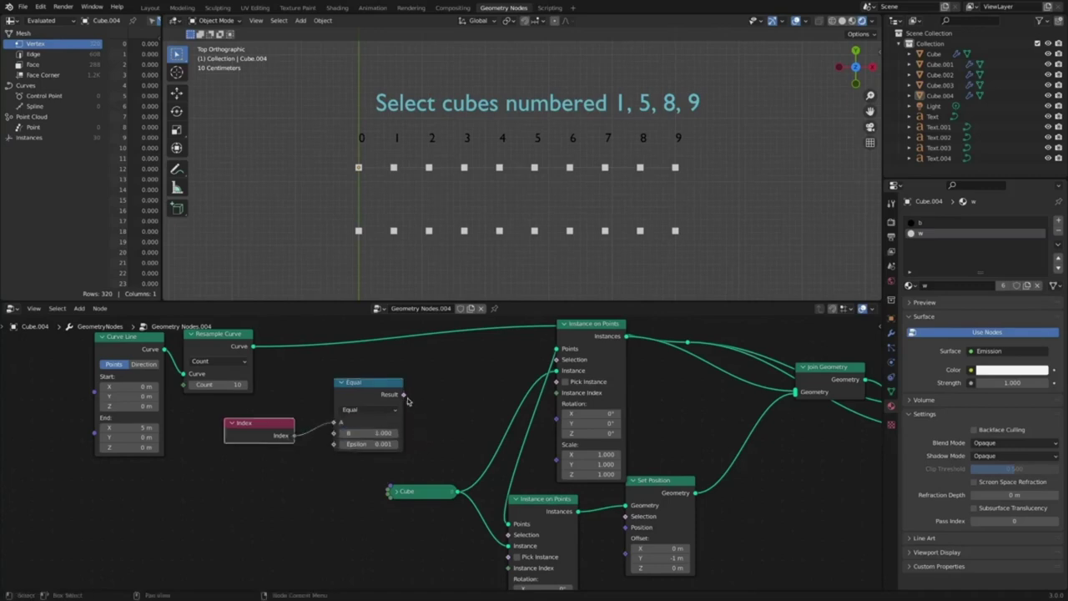
pyautogui.moveTo(403, 393); pyautogui.dragTo(346, 392)
pyautogui.moveTo(258, 423); pyautogui.dragTo(229, 424)
# Insert a Math node between the Equal node and Selection, and place a duplicate of the Equal node below the original.
pyautogui.hotkey('shift', 'a')
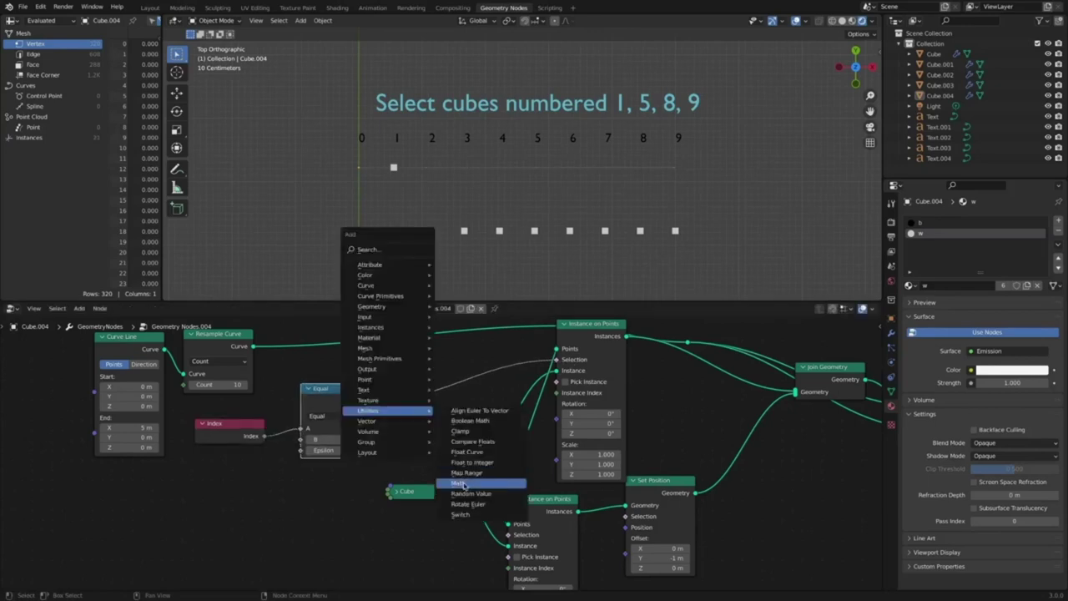
pyautogui.click(470, 483)
pyautogui.click(453, 377)
pyautogui.click(343, 392)
pyautogui.hotkey('shift', 'd')
pyautogui.click(338, 482)
pyautogui.click(349, 530)
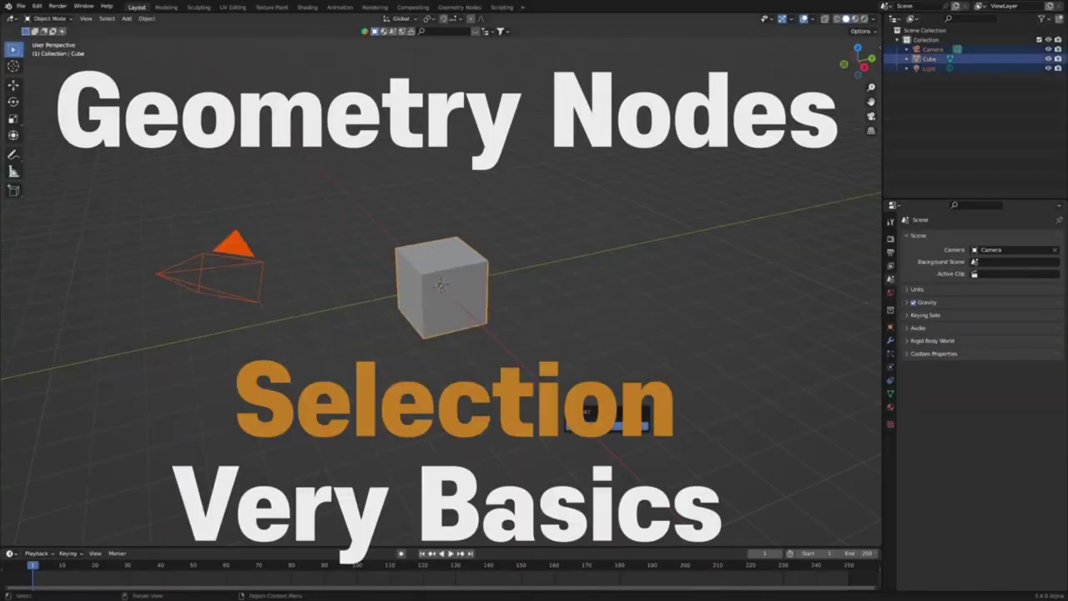
# Delete the default camera, cube and light from the new scene and add a Bezier curve.
pyautogui.press('Delete')
pyautogui.hotkey('shift', 'a')
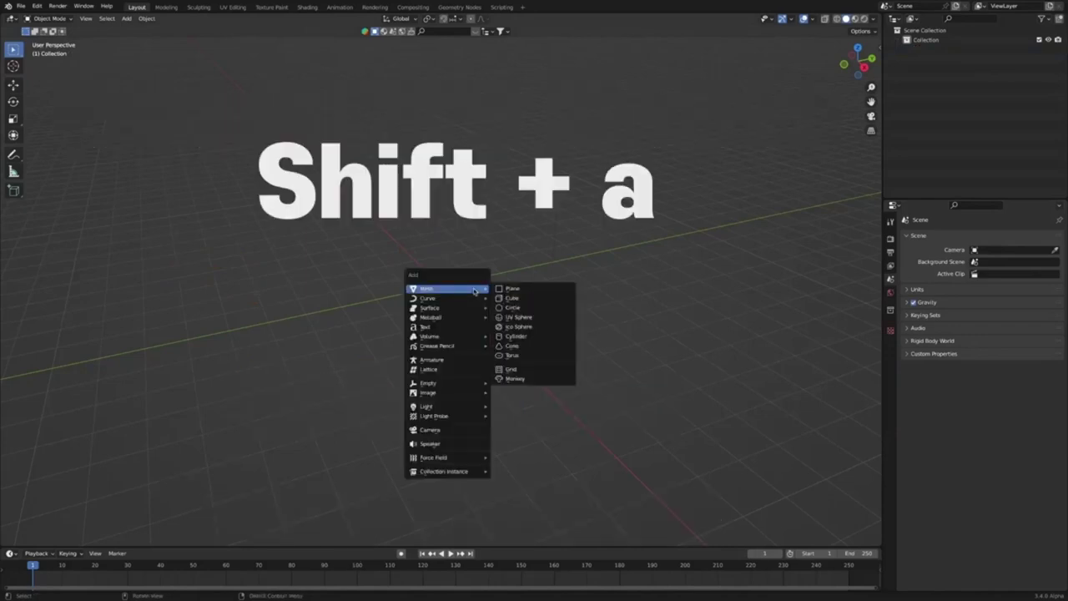
pyautogui.moveTo(474, 301)
pyautogui.click(513, 299)
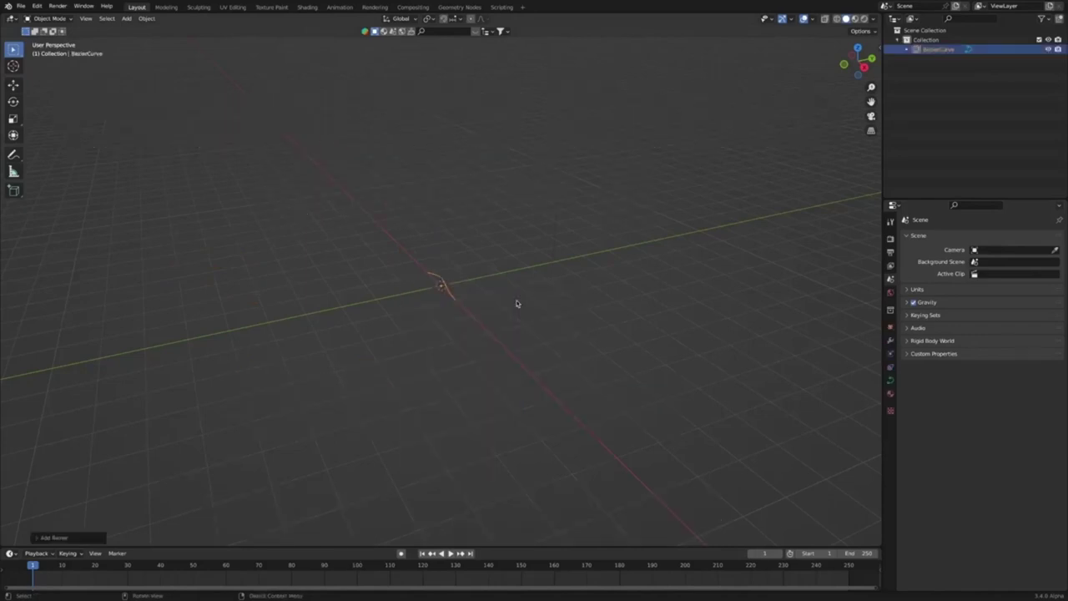
# Switch to the Geometry Nodes workspace and create a new geometry node tree for the Bezier curve.
pyautogui.click(461, 8)
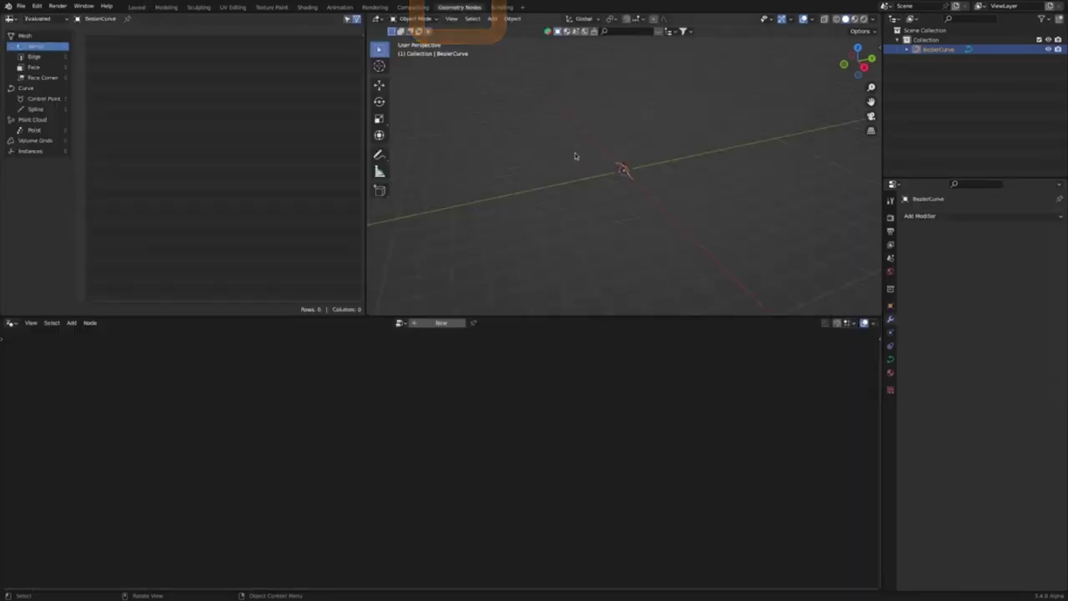
pyautogui.press('KP_7')
pyautogui.keyDown('ctrl'); pyautogui.moveTo(616, 201); pyautogui.dragTo(597, 125, button='middle'); pyautogui.keyUp('ctrl')
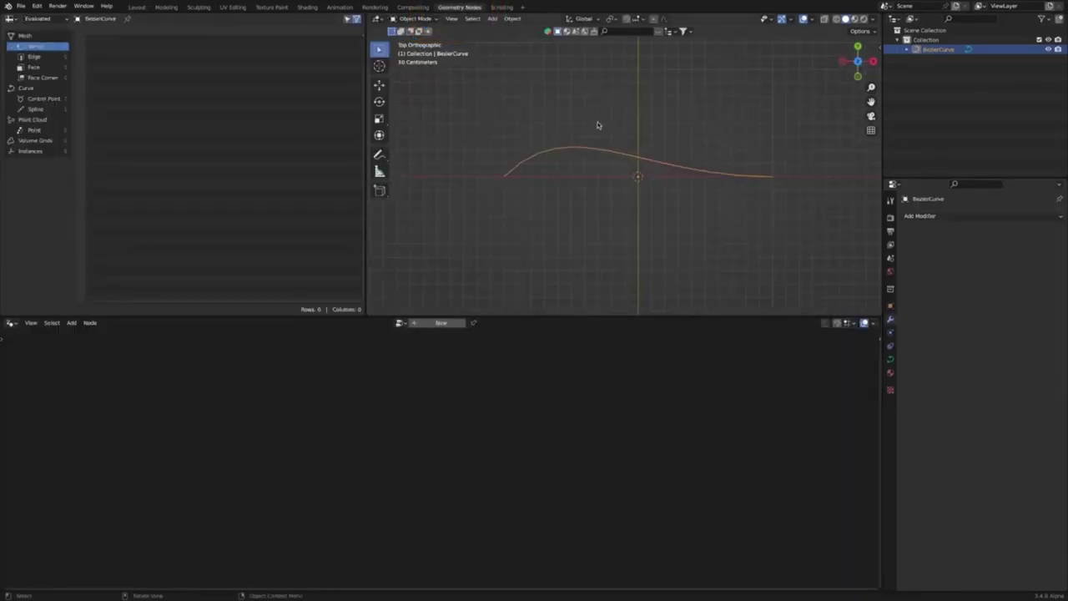
pyautogui.click(442, 323)
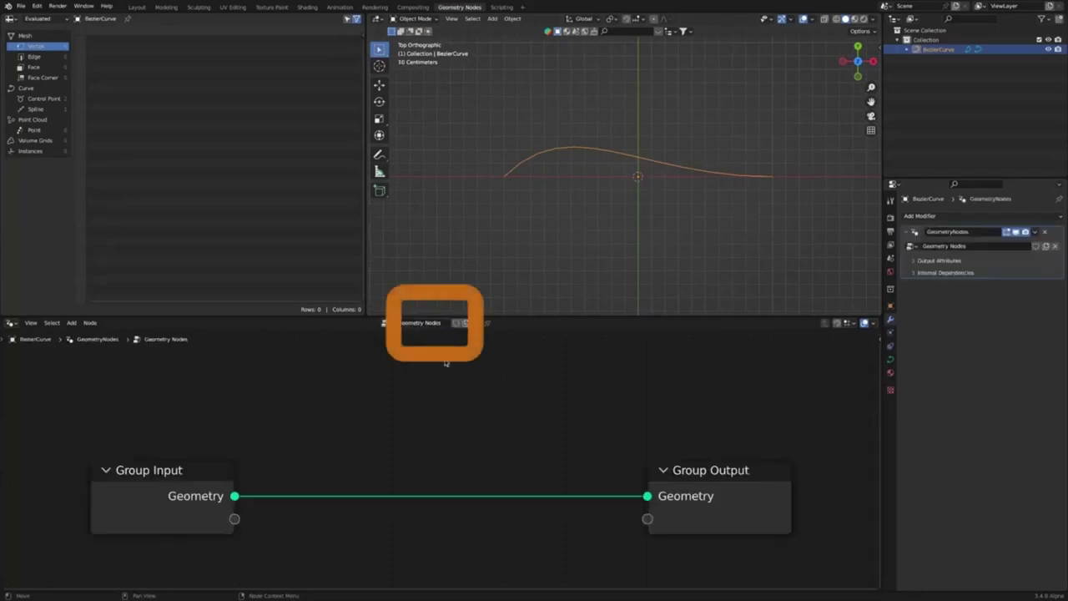
# Add an Instance on Points node on the link between Group Input and Group Output.
pyautogui.scroll(-2, 461, 409)
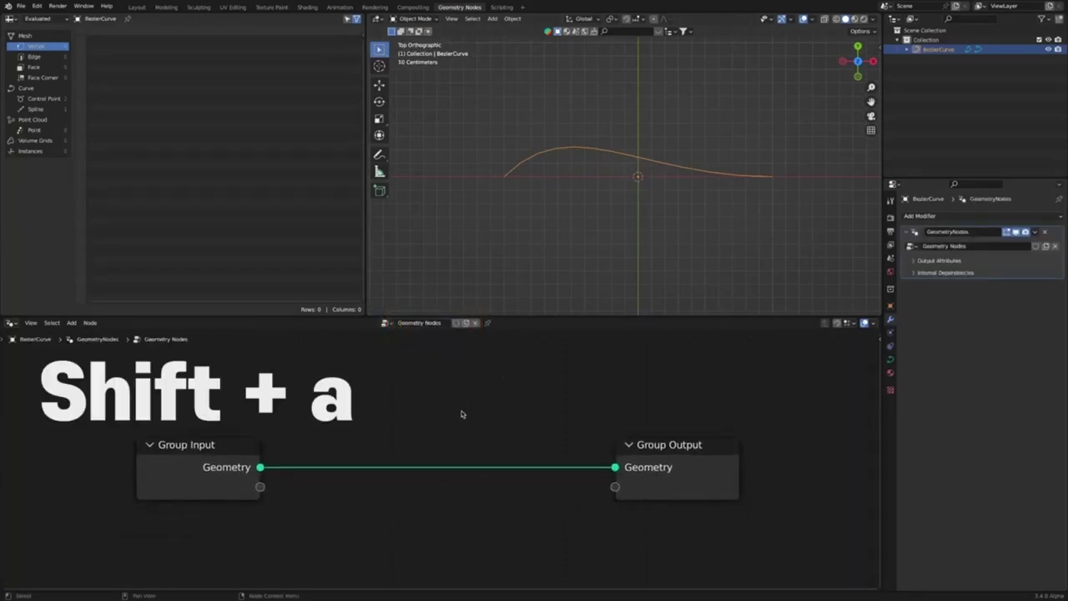
pyautogui.hotkey('shift', 'a')
pyautogui.moveTo(462, 412)
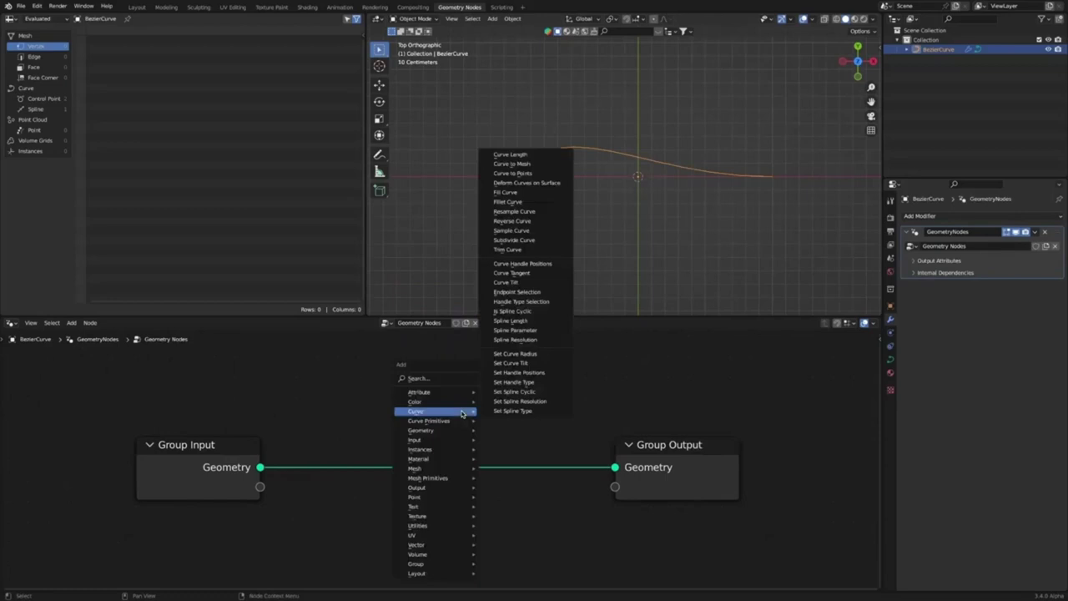
pyautogui.moveTo(456, 455)
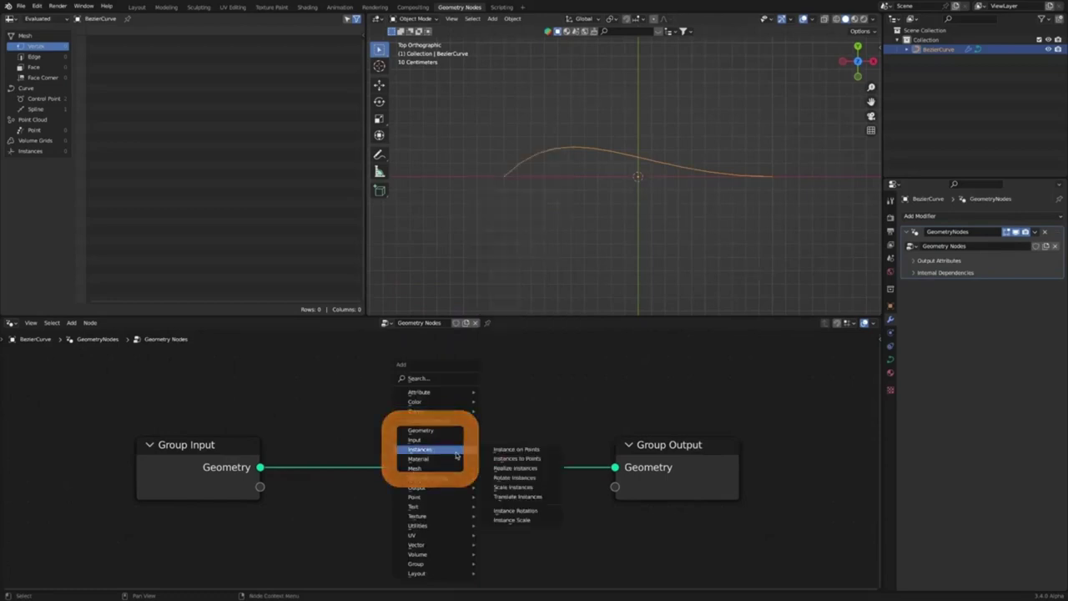
pyautogui.click(513, 447)
pyautogui.click(521, 409)
pyautogui.scroll(-8, 522, 410)
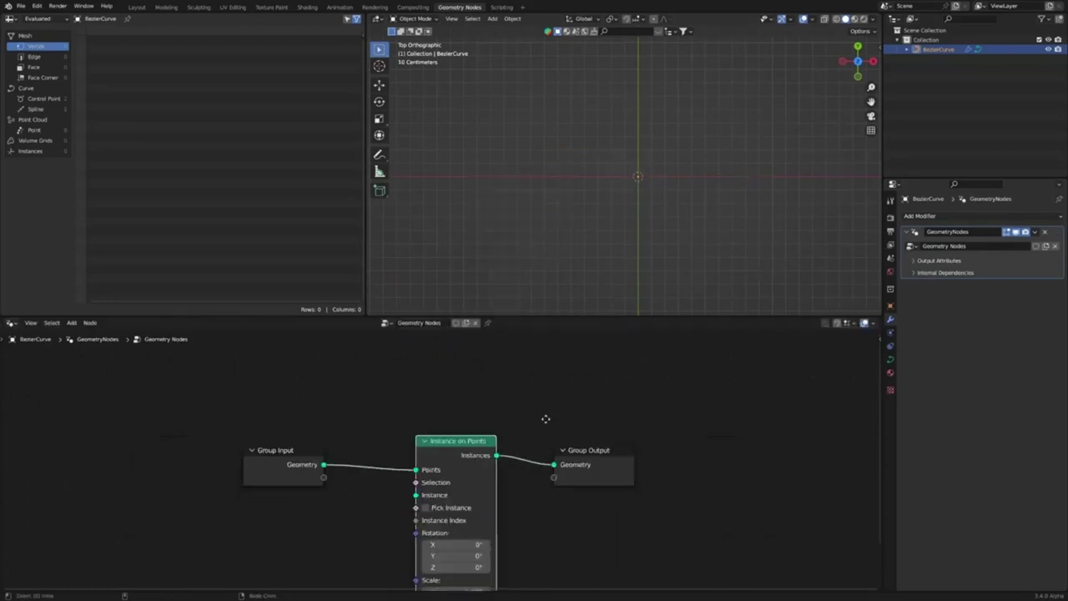
pyautogui.moveTo(568, 499); pyautogui.dragTo(565, 462, button='middle')
pyautogui.scroll(3, 565, 462)
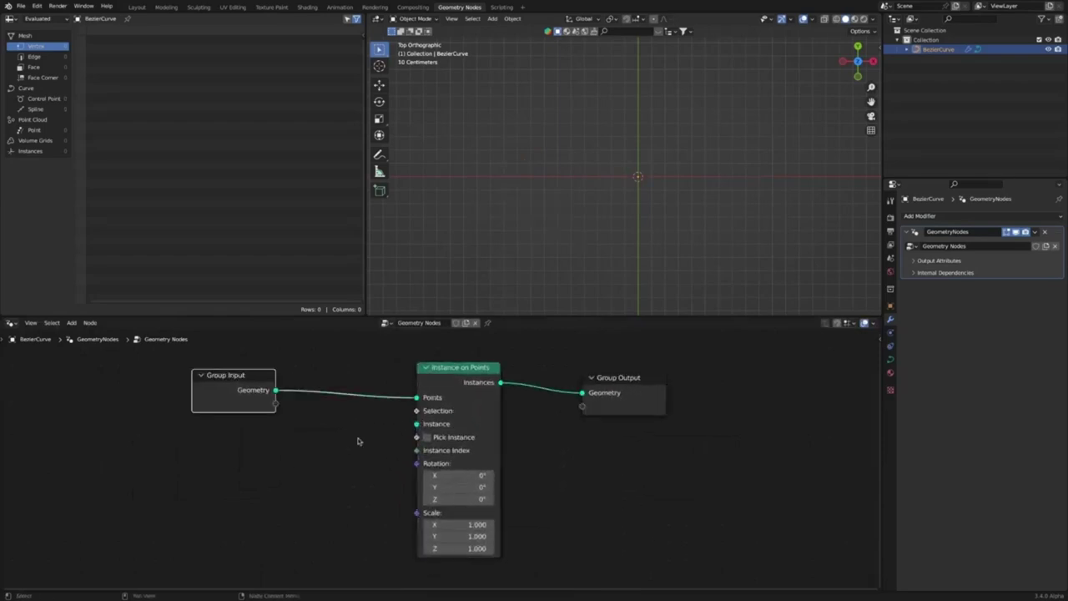
# Add a Cube mesh primitive node and link its Mesh output to the Instance input of Instance on Points.
pyautogui.hotkey('shift', 'a')
pyautogui.moveTo(287, 466)
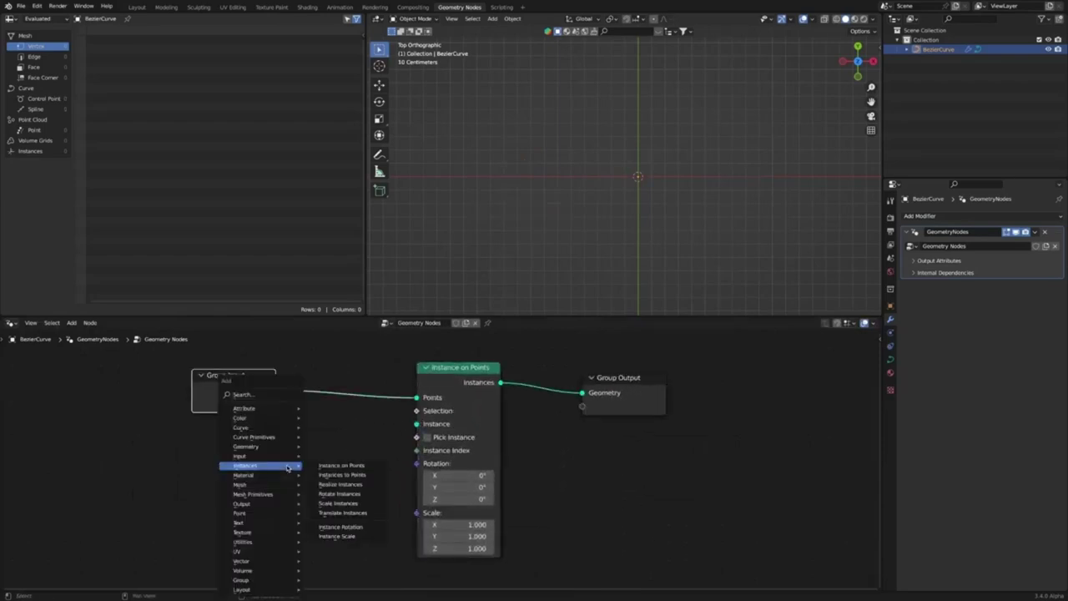
pyautogui.moveTo(275, 494)
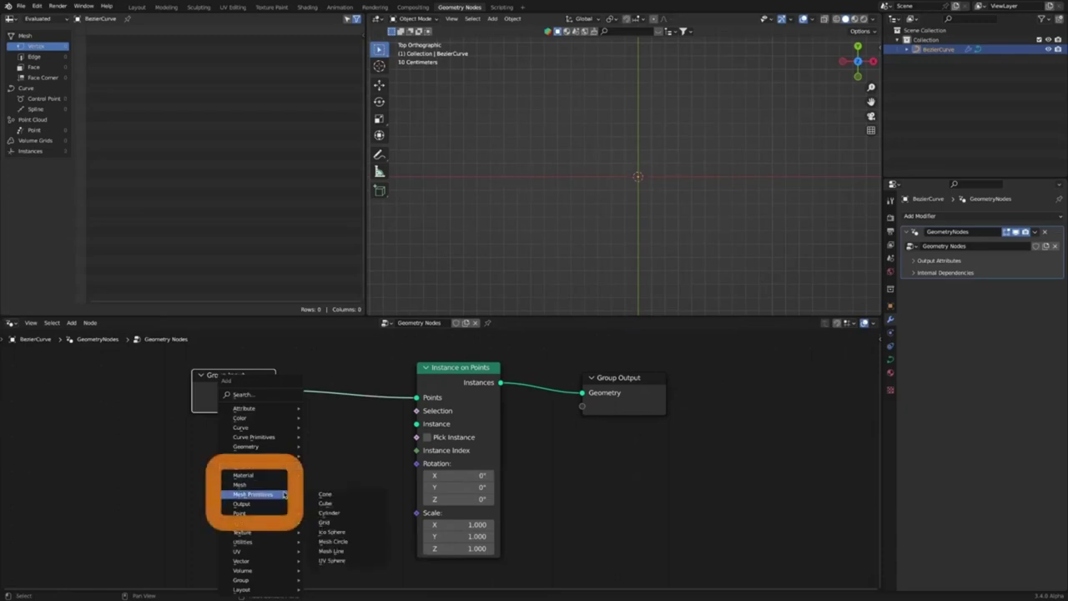
pyautogui.click(325, 503)
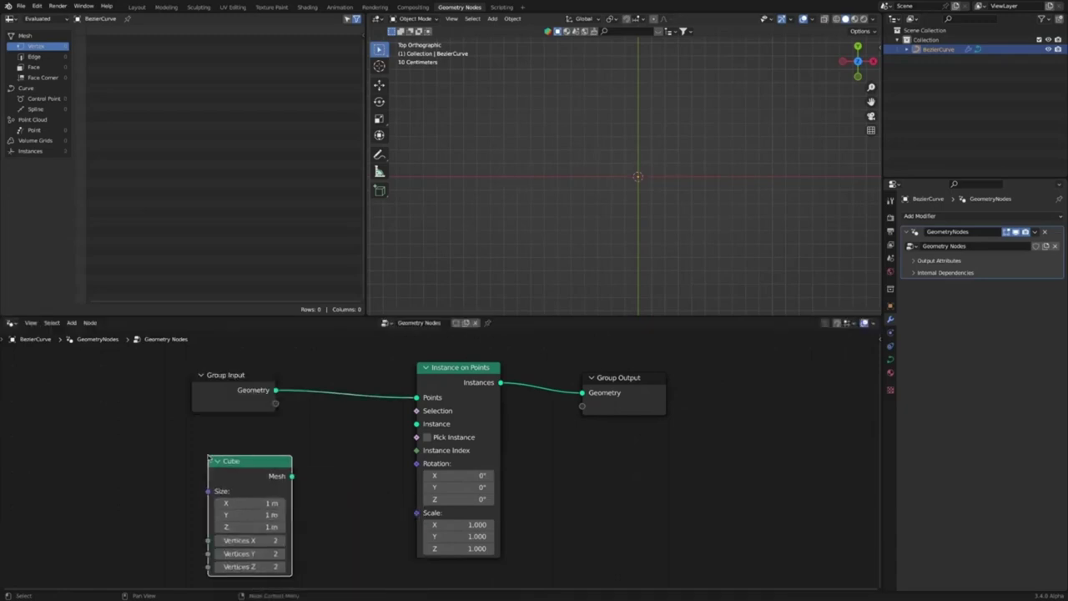
pyautogui.moveTo(292, 476); pyautogui.dragTo(417, 423)
# Move Group Input aside and insert a Resample Curve node between it and Instance on Points.
pyautogui.moveTo(263, 390); pyautogui.dragTo(177, 392)
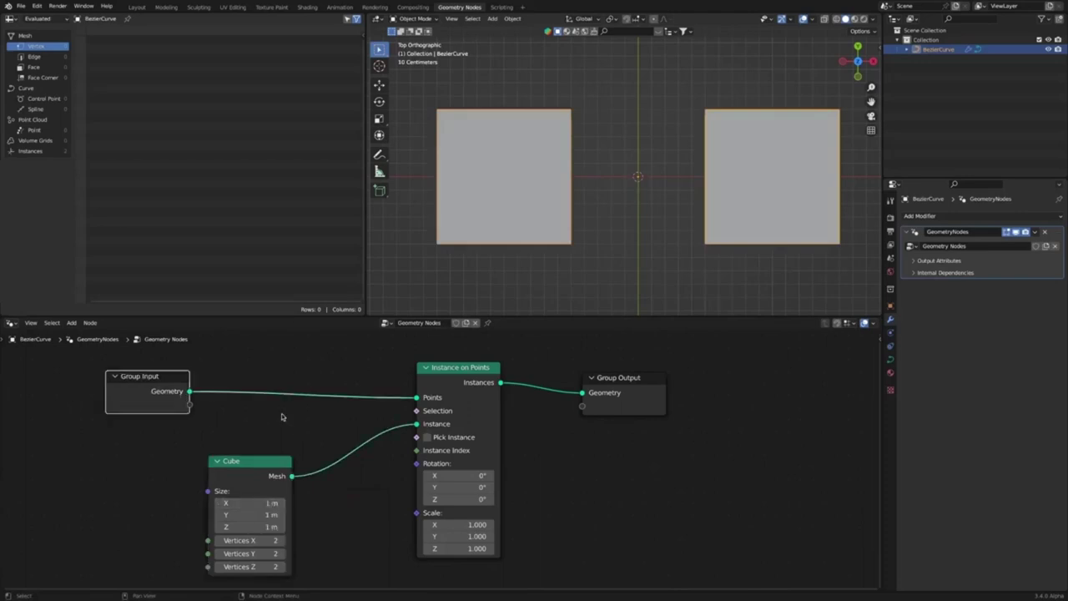
pyautogui.click(283, 416)
pyautogui.hotkey('shift', 'a')
pyautogui.moveTo(282, 415)
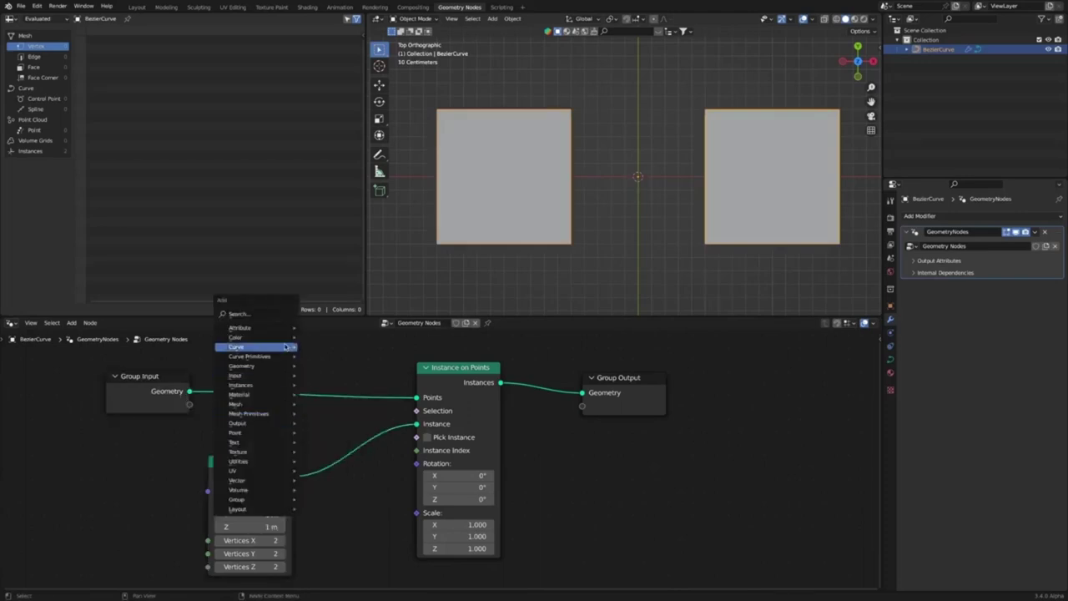
pyautogui.moveTo(250, 347)
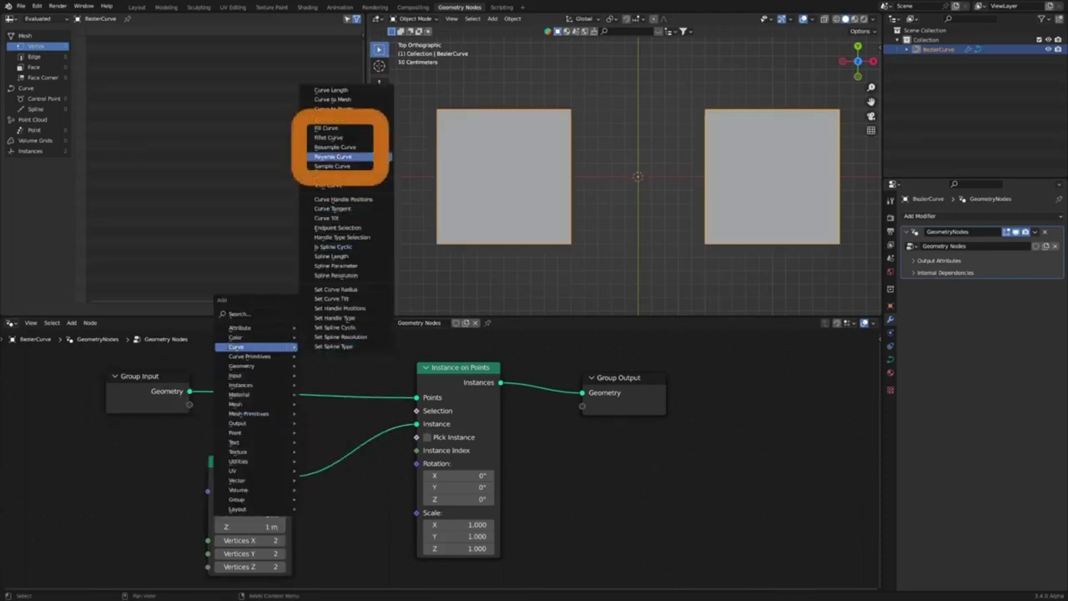
pyautogui.click(334, 146)
pyautogui.click(254, 346)
pyautogui.keyDown('ctrl'); pyautogui.moveTo(376, 450); pyautogui.dragTo(379, 472, button='middle'); pyautogui.keyUp('ctrl')
# Set the Cube node's size to 0.1 m on all axes, and show the Instances data in the spreadsheet.
pyautogui.moveTo(301, 463); pyautogui.dragTo(293, 471)
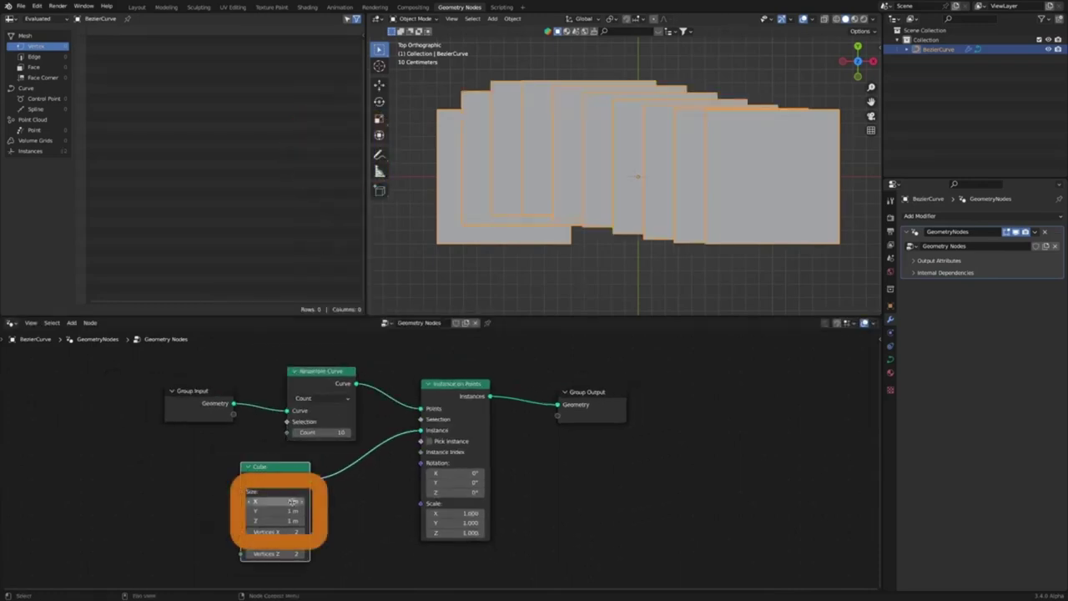
pyautogui.click(292, 502)
pyautogui.press('BackSpace')
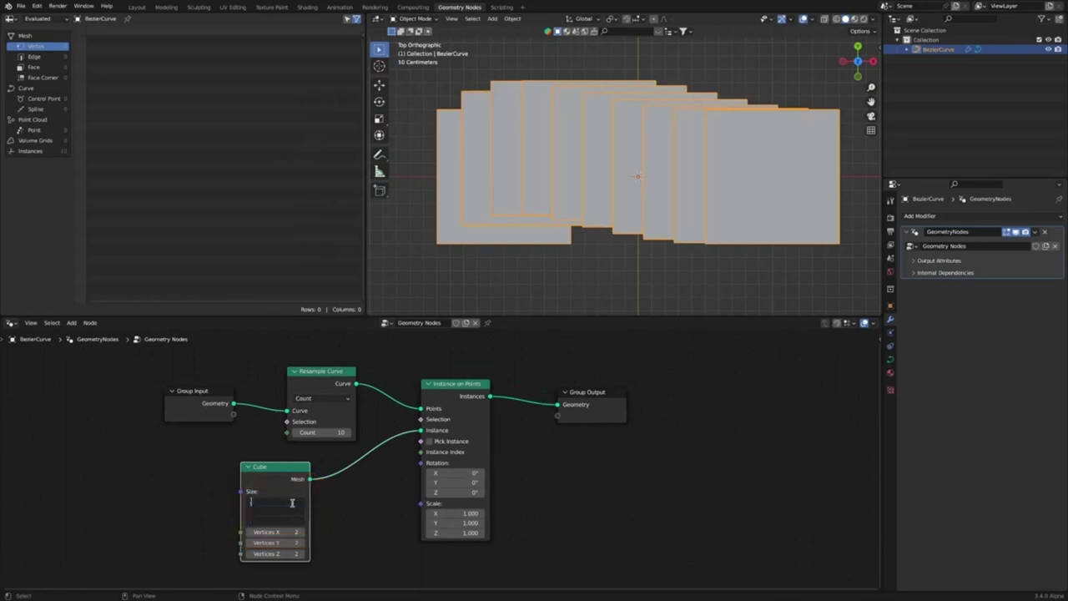
pyautogui.write('0.1')
pyautogui.press('Return')
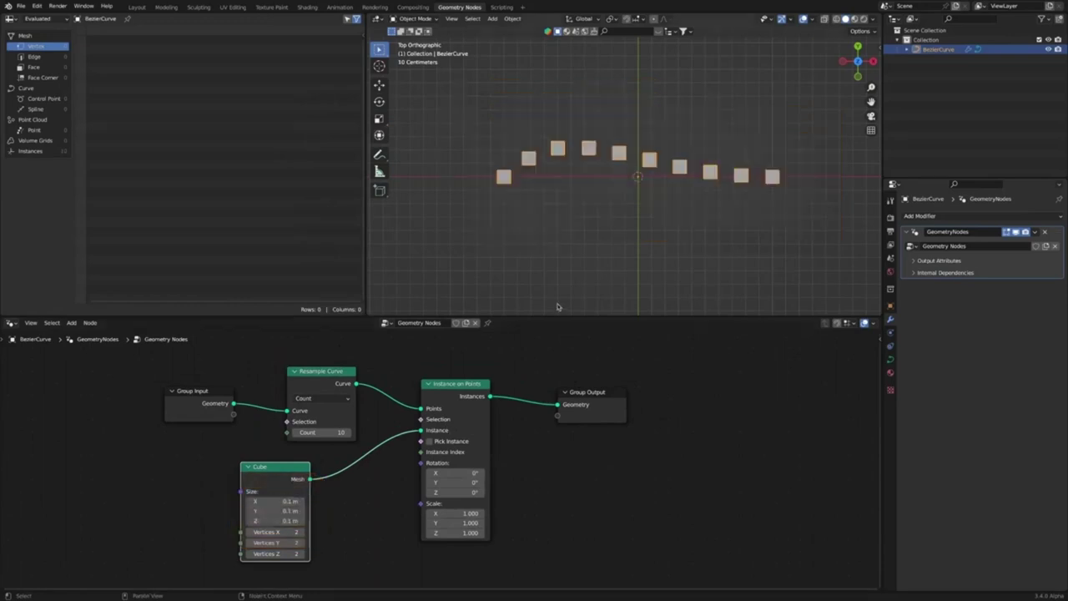
pyautogui.click(577, 282)
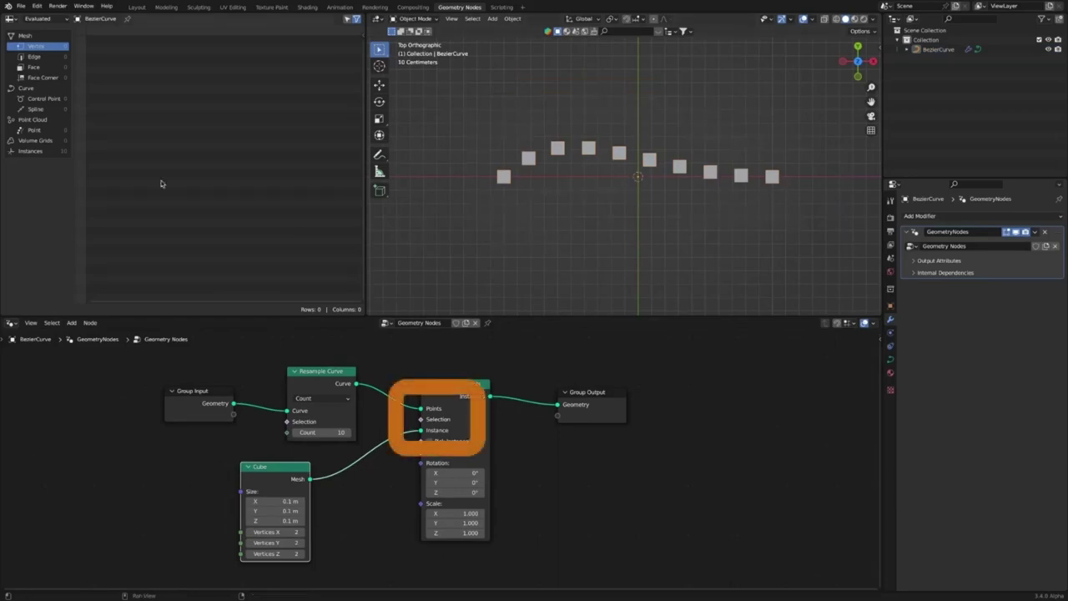
pyautogui.click(33, 151)
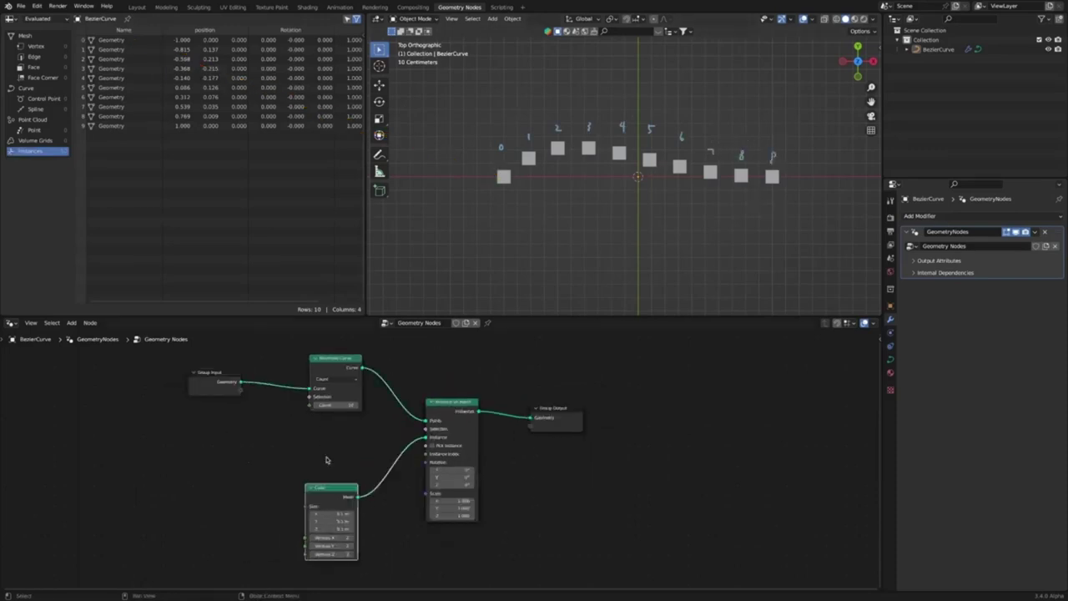
# Add an Index node and link it to the Selection input of Instance on Points.
pyautogui.hotkey('shift', 'a')
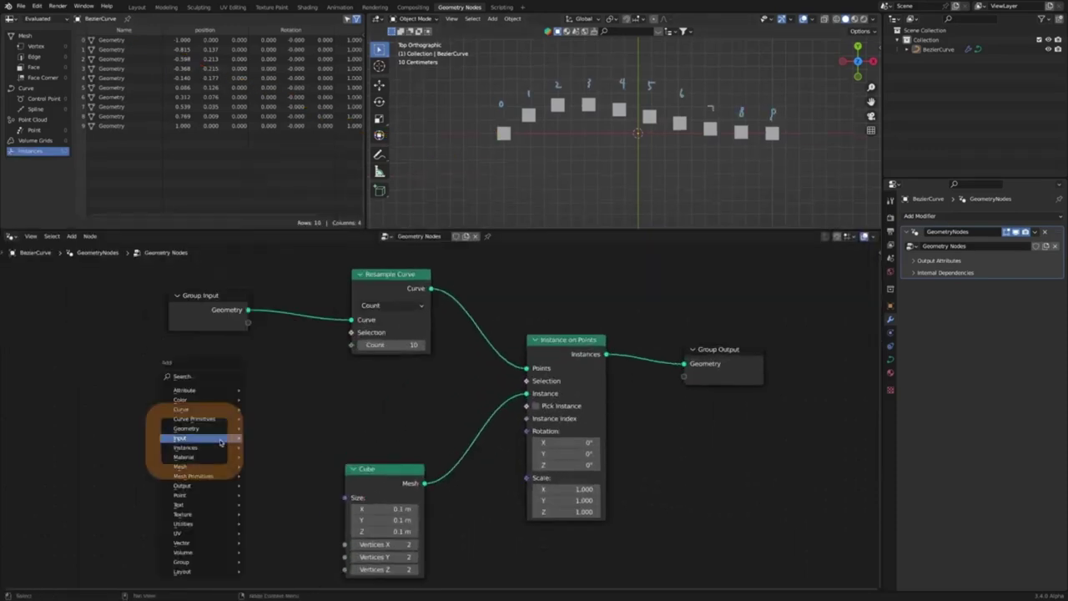
pyautogui.moveTo(220, 442)
pyautogui.click(272, 389)
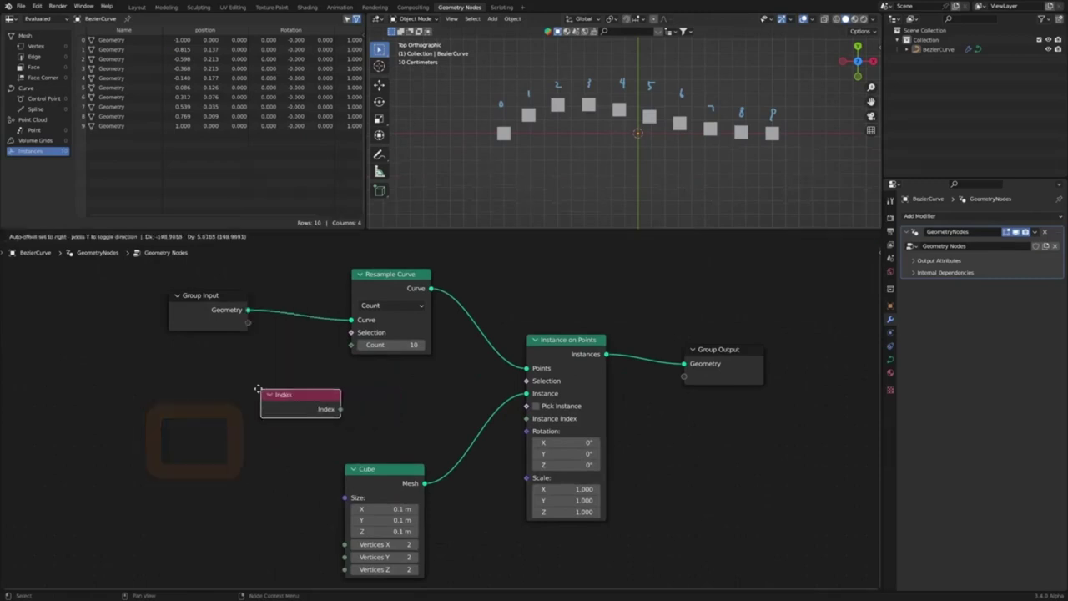
pyautogui.moveTo(338, 409); pyautogui.dragTo(525, 381)
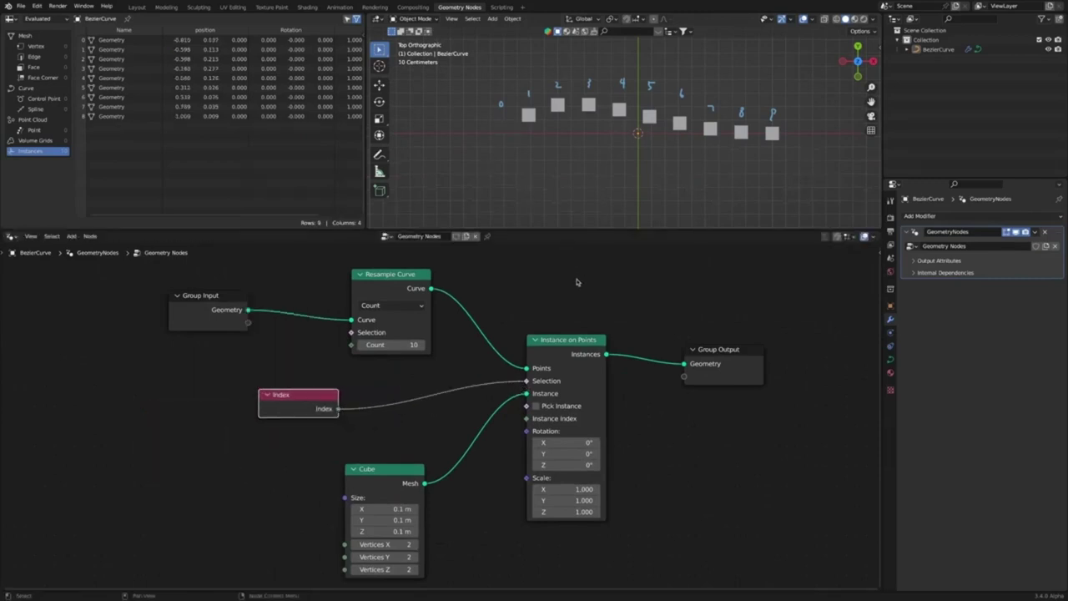
# Move the Index node aside and insert a Math node on the link between Index and Selection.
pyautogui.moveTo(297, 394); pyautogui.dragTo(229, 392)
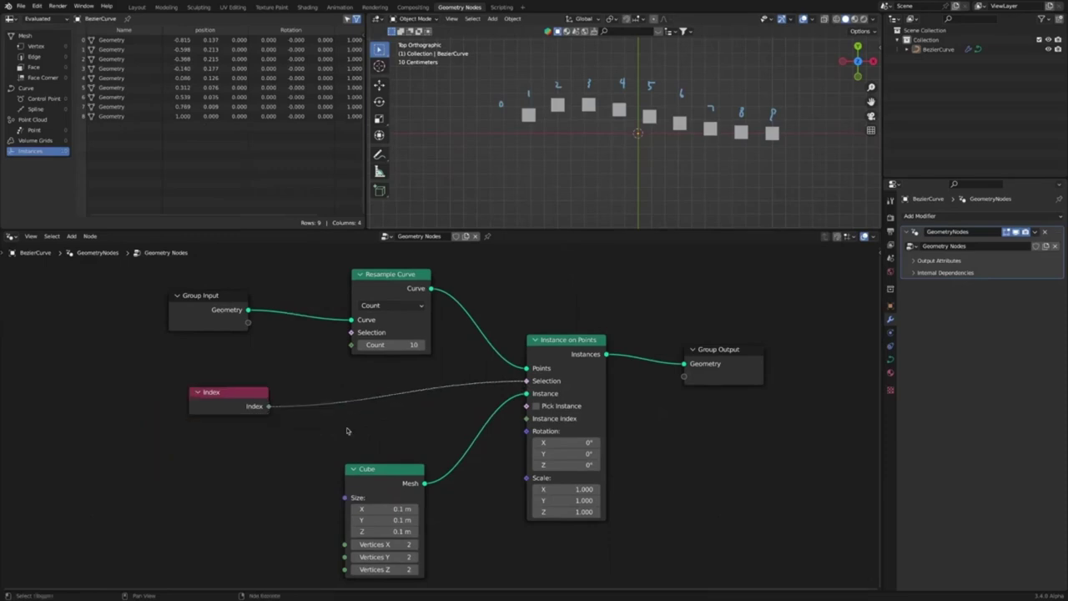
pyautogui.hotkey('shift', 'a')
pyautogui.moveTo(348, 430)
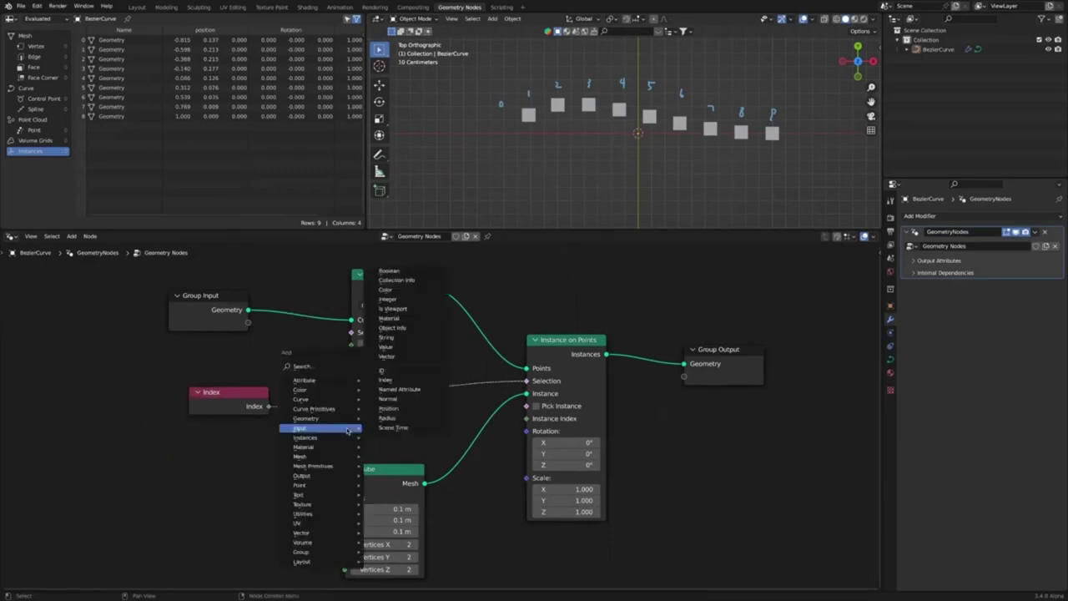
pyautogui.click(338, 515)
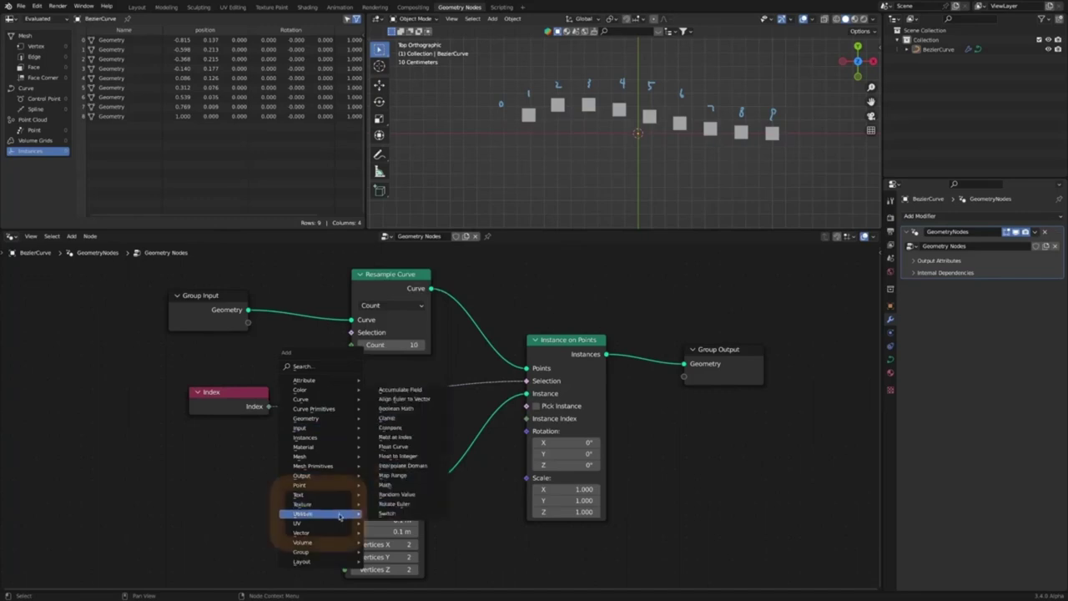
pyautogui.click(384, 483)
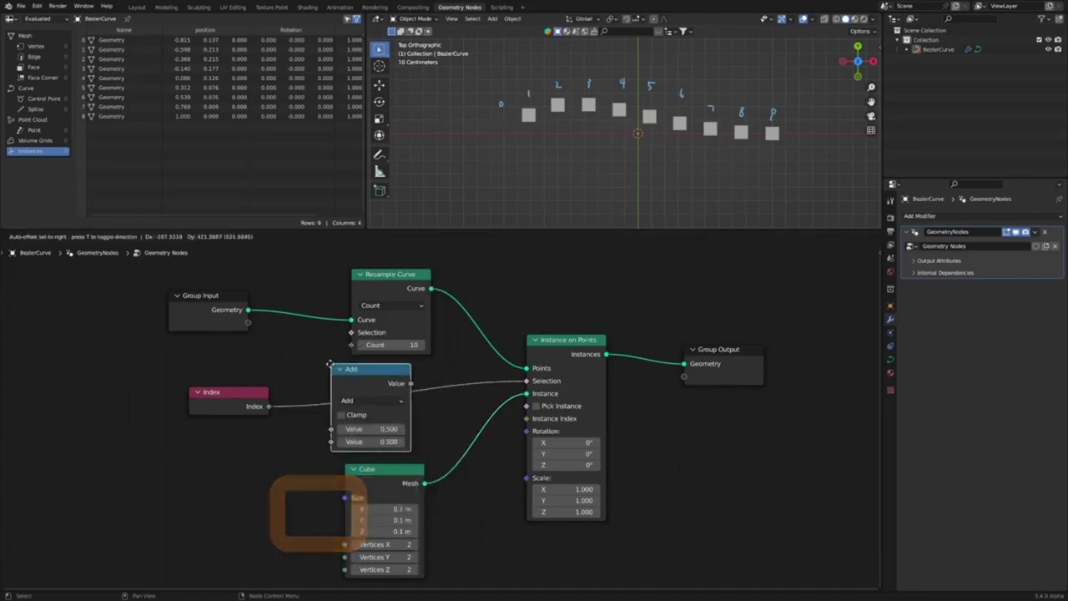
pyautogui.click(330, 364)
pyautogui.moveTo(389, 432)
pyautogui.mouseDown()
pyautogui.moveTo(221, 432)
pyautogui.moveTo(381, 432)
pyautogui.moveTo(388, 442)
pyautogui.mouseUp()
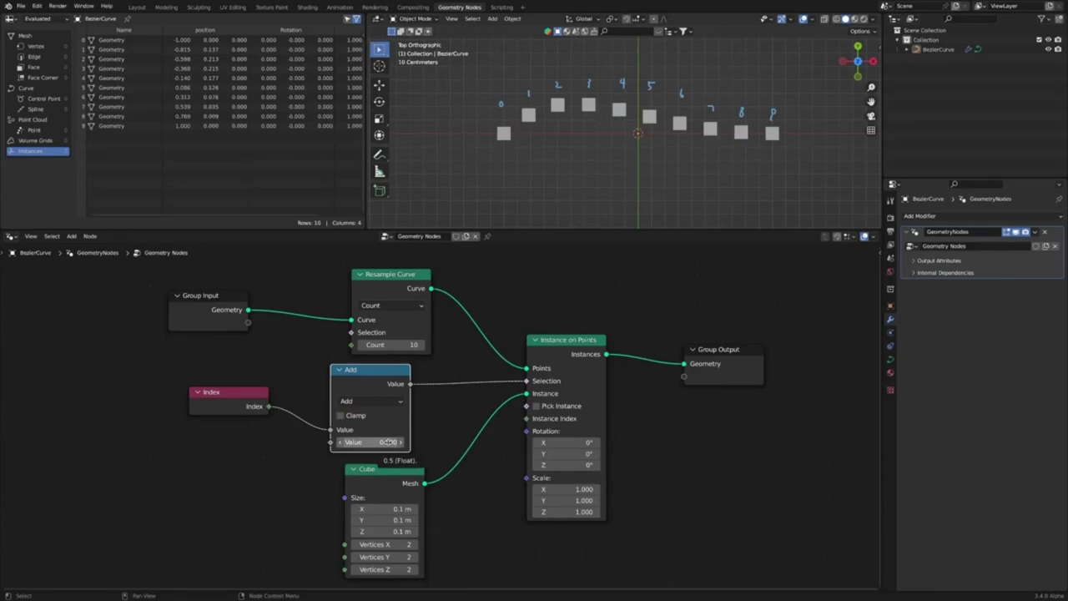
# Change the Math node's operation to Modulo and set its second value to 2.
pyautogui.click(371, 400)
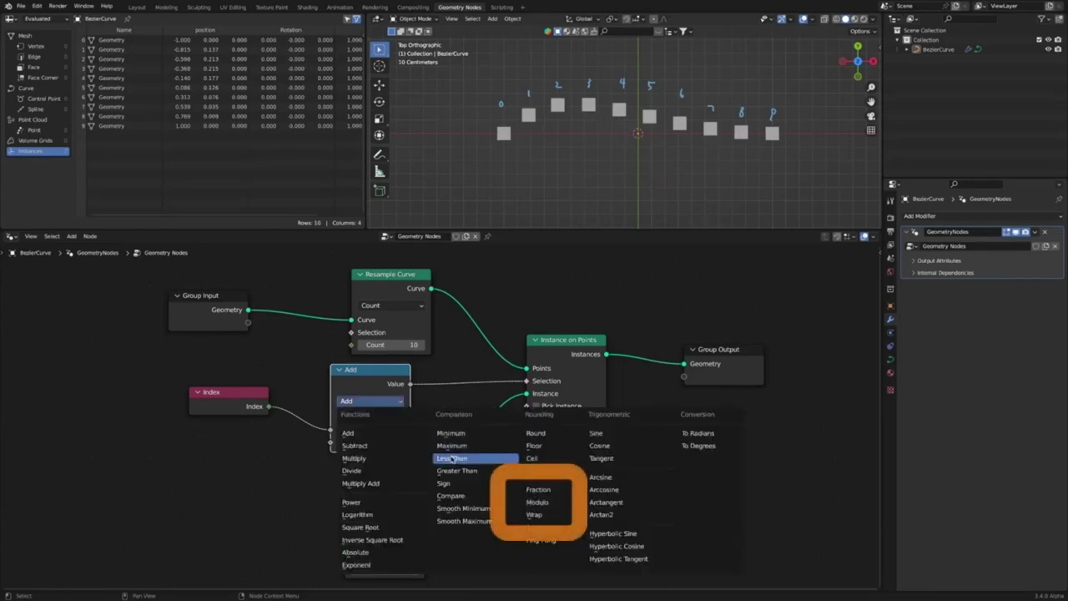
pyautogui.click(547, 501)
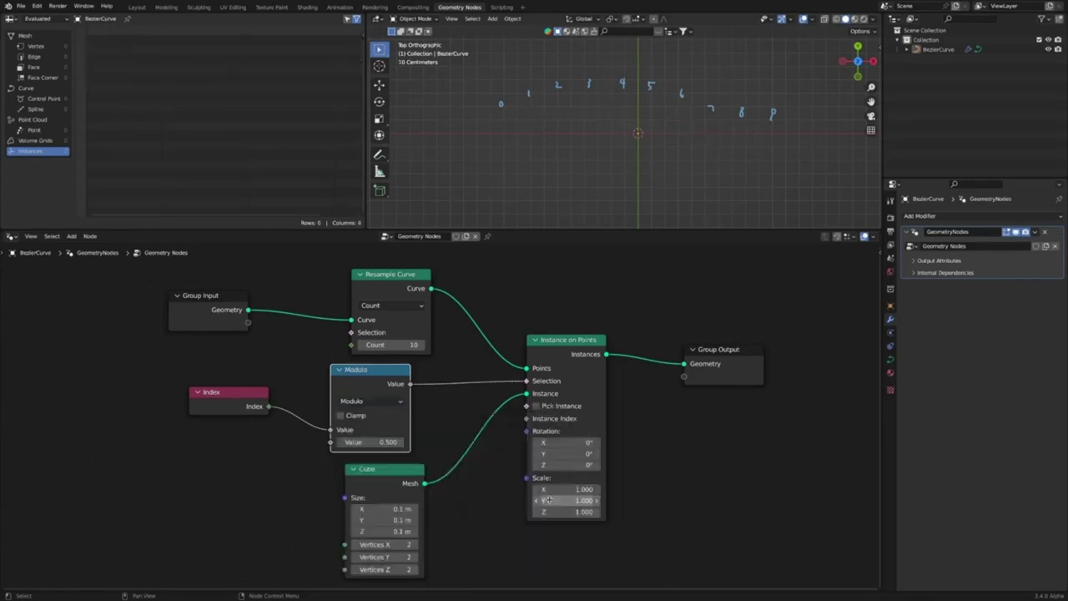
pyautogui.click(393, 443)
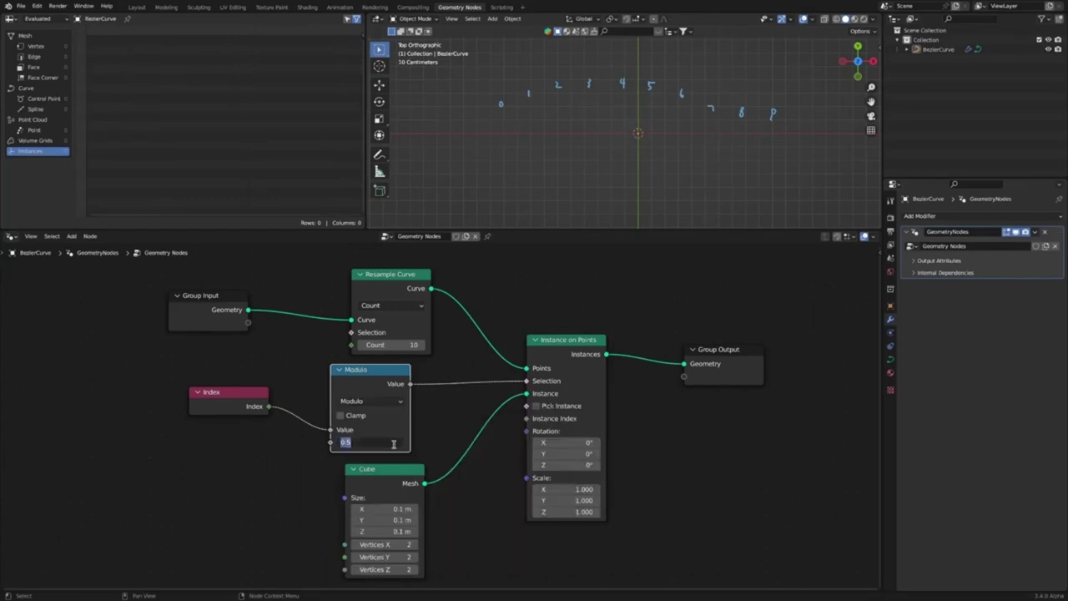
pyautogui.press('Return')
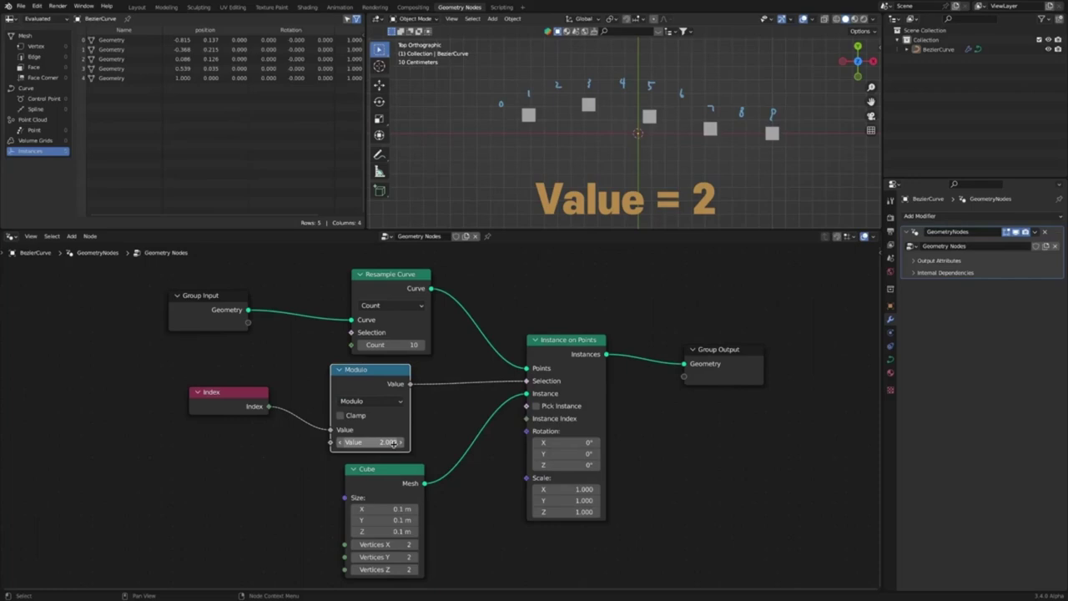
# Try 3 and 4 as the Modulo node's second value, and return it to 2.
pyautogui.click(394, 443)
pyautogui.write('3')
pyautogui.press('Return')
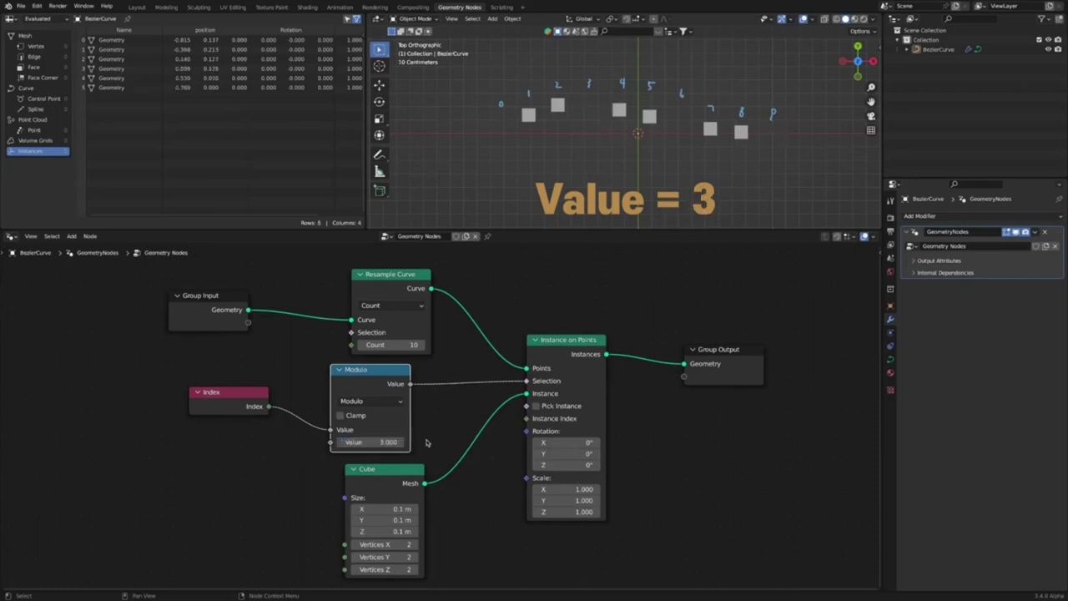
pyautogui.moveTo(392, 442); pyautogui.dragTo(401, 443)
pyautogui.click(383, 443)
pyautogui.click(384, 442)
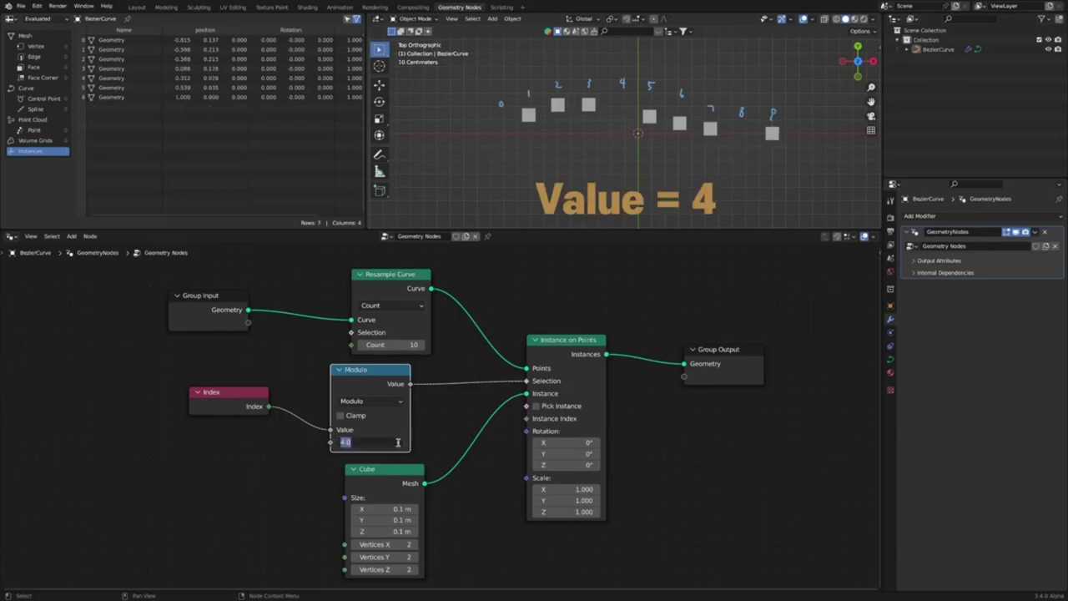
pyautogui.write('2')
pyautogui.press('Return')
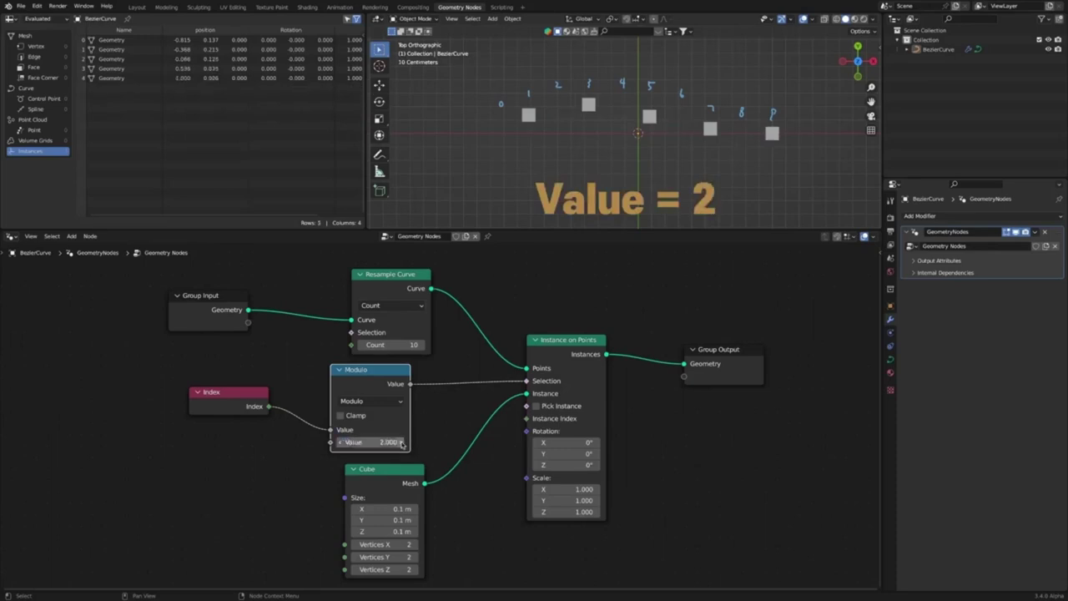
# Change the Modulo node's operation to Compare and set its second value to 3.
pyautogui.click(398, 401)
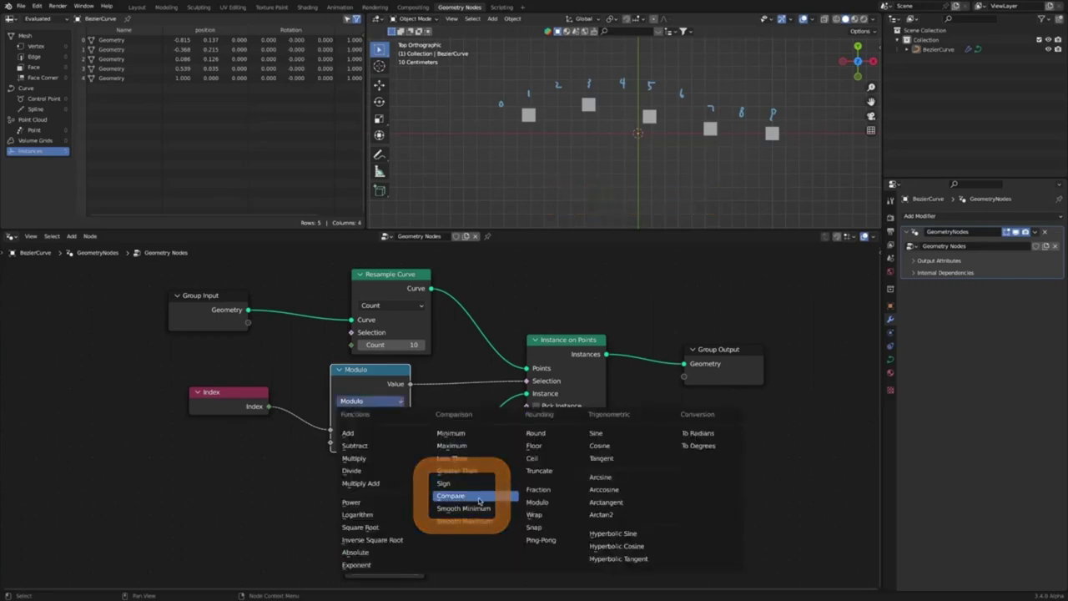
pyautogui.click(451, 496)
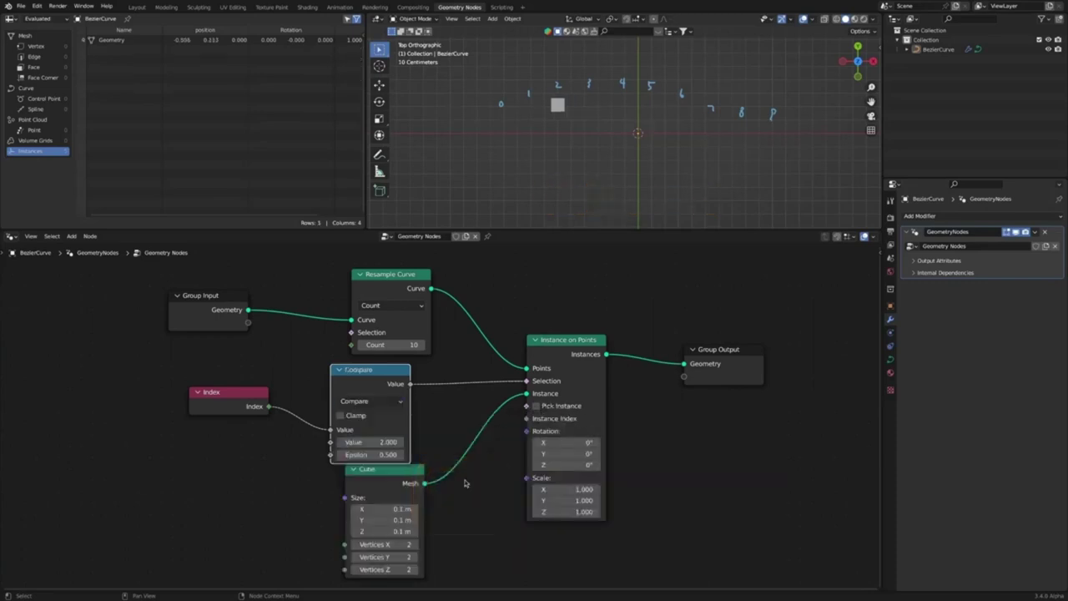
pyautogui.click(393, 442)
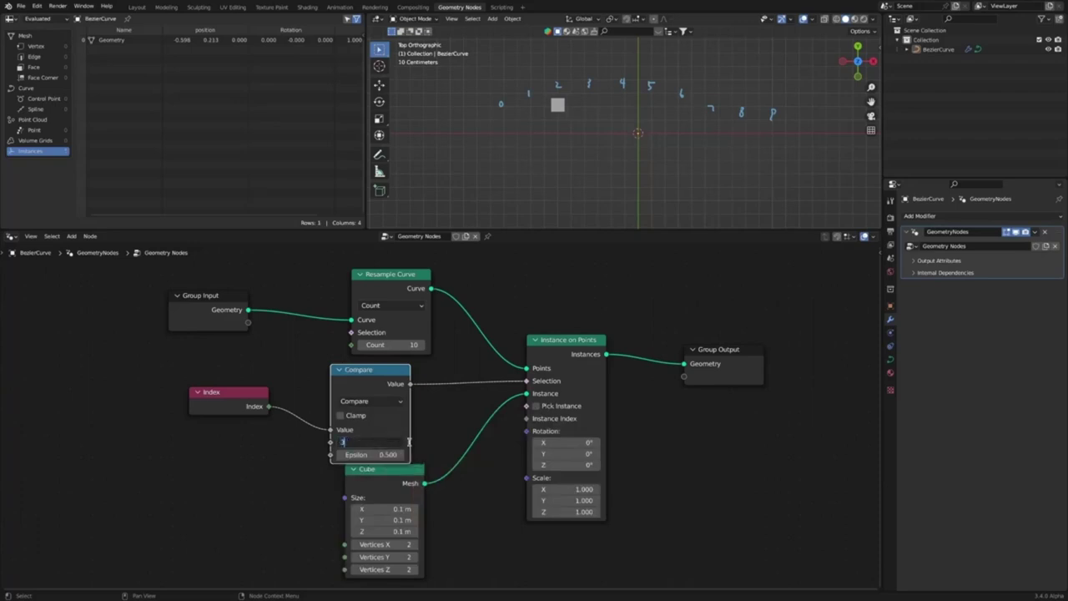
pyautogui.write('3')
pyautogui.press('Return')
# Try 9 as the Compare node's second value, and return it to 2.
pyautogui.click(393, 442)
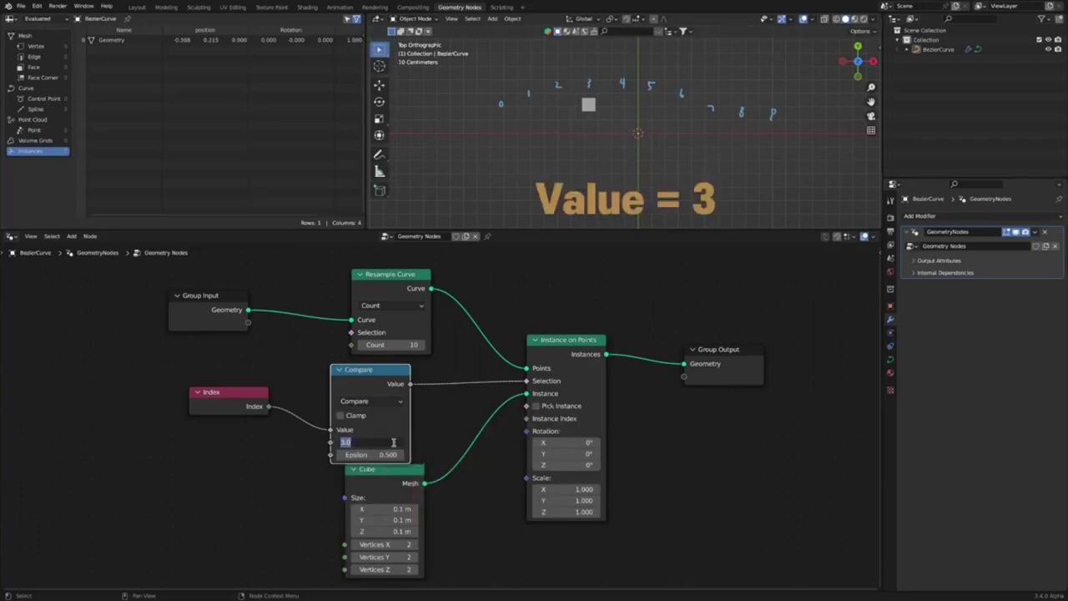
pyautogui.press('Return')
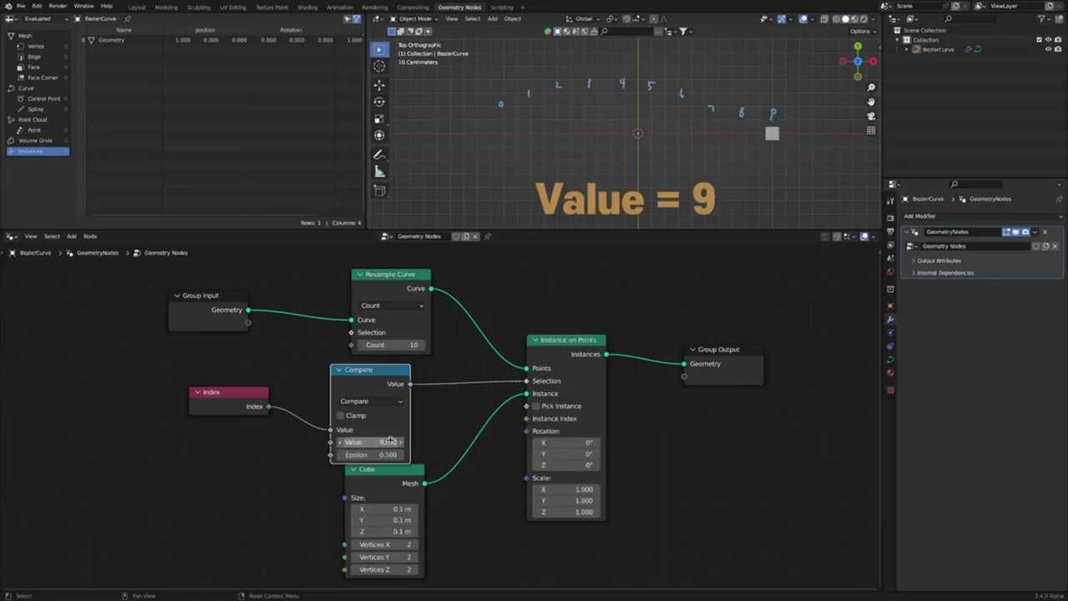
pyautogui.moveTo(390, 442); pyautogui.dragTo(318, 441)
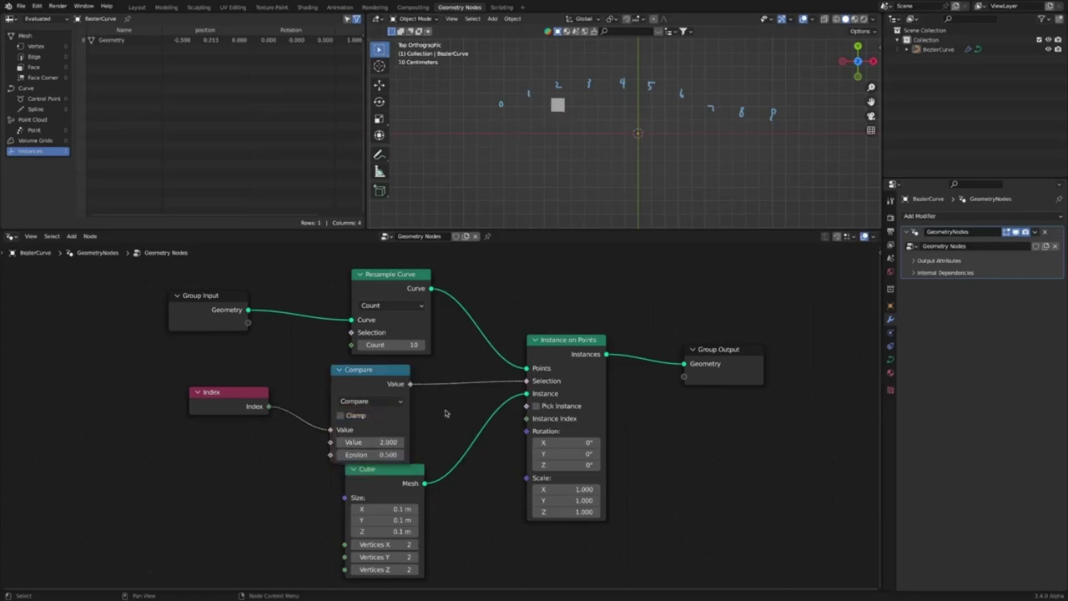
# Spread the Group Input, Resample Curve, Index, Compare and Cube nodes apart to make room before Instance on Points.
pyautogui.moveTo(209, 296); pyautogui.dragTo(96, 265)
pyautogui.moveTo(390, 274); pyautogui.dragTo(340, 263)
pyautogui.moveTo(250, 396); pyautogui.dragTo(200, 383)
pyautogui.moveTo(384, 469); pyautogui.dragTo(467, 472)
pyautogui.moveTo(204, 382); pyautogui.dragTo(148, 381)
pyautogui.moveTo(373, 376); pyautogui.dragTo(246, 372)
# Duplicate the Compare node below the original and link the Index output to the copy's first value.
pyautogui.hotkey('shift', 'd')
pyautogui.click(246, 477)
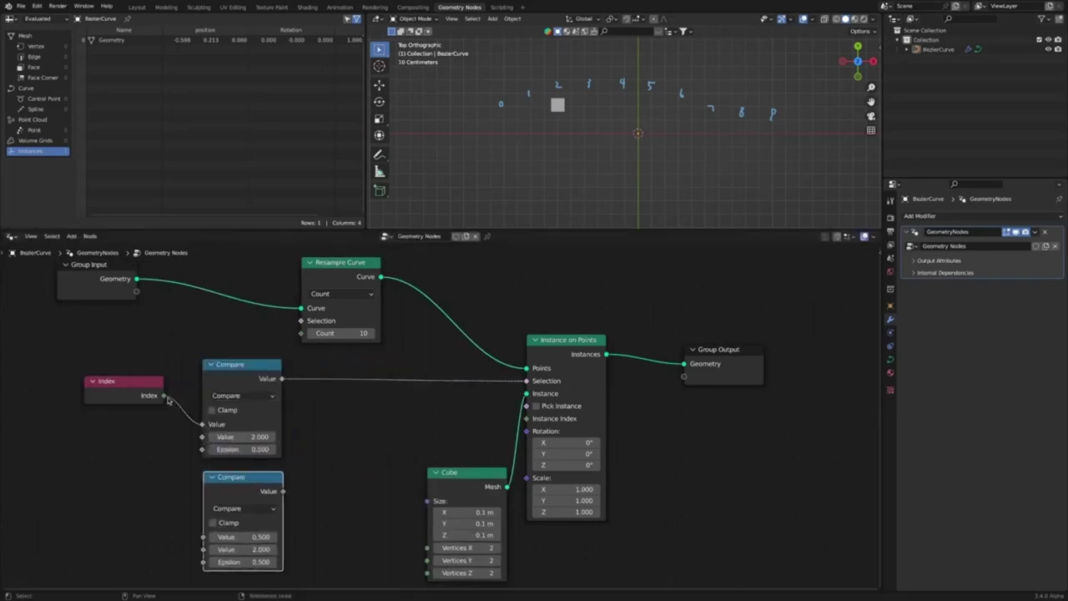
pyautogui.moveTo(165, 395); pyautogui.dragTo(207, 537)
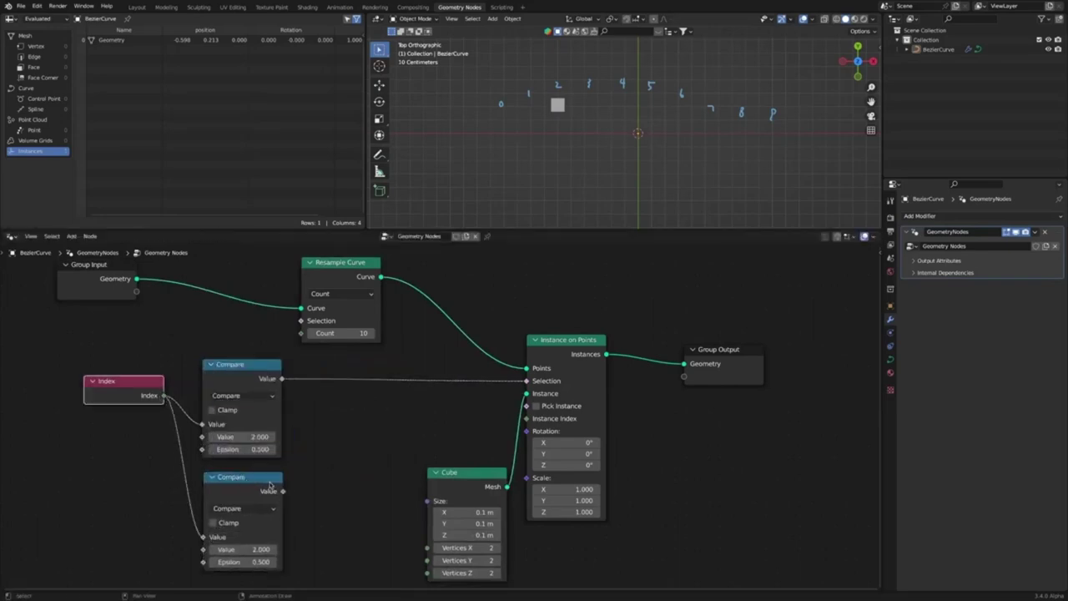
# Duplicate a Compare node, change the copy's operation to Add, and insert it between the first Compare and Selection.
pyautogui.click(254, 479)
pyautogui.hotkey('shift', 'd')
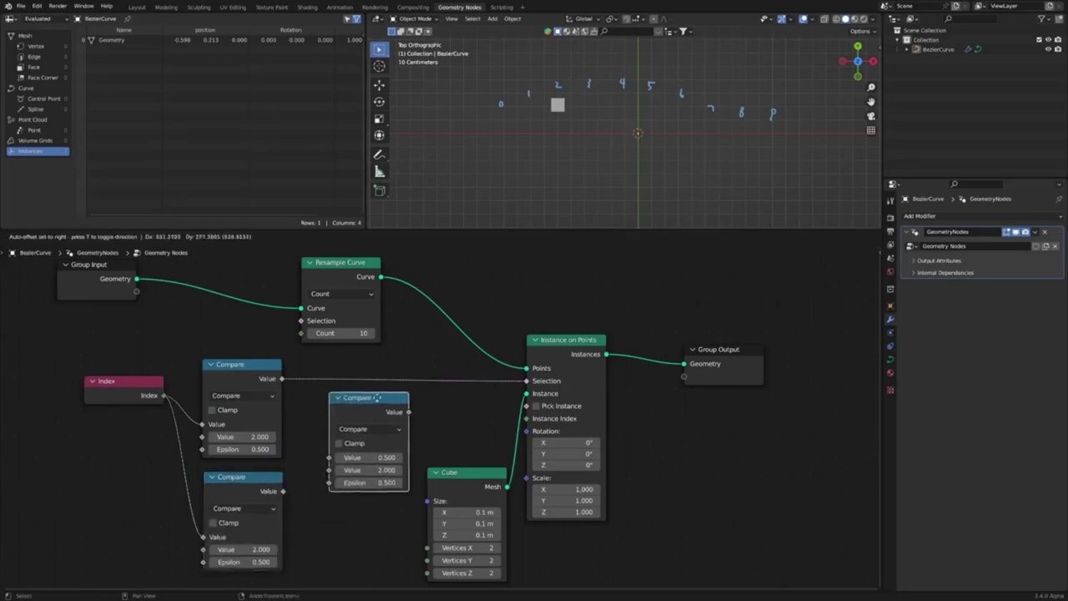
pyautogui.click(377, 405)
pyautogui.click(377, 435)
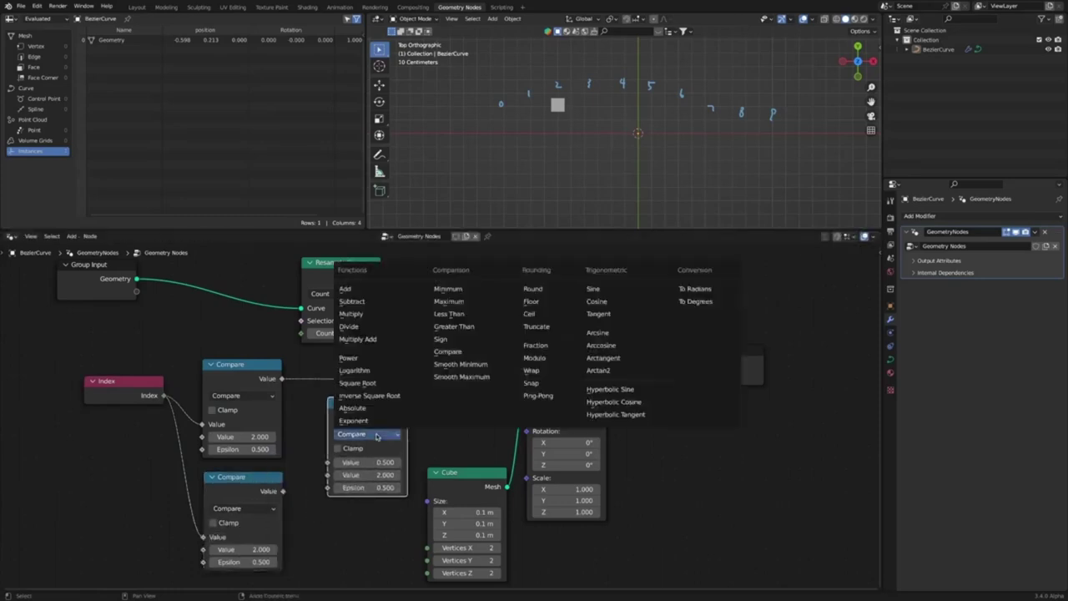
pyautogui.click(396, 293)
pyautogui.moveTo(374, 409); pyautogui.dragTo(421, 371)
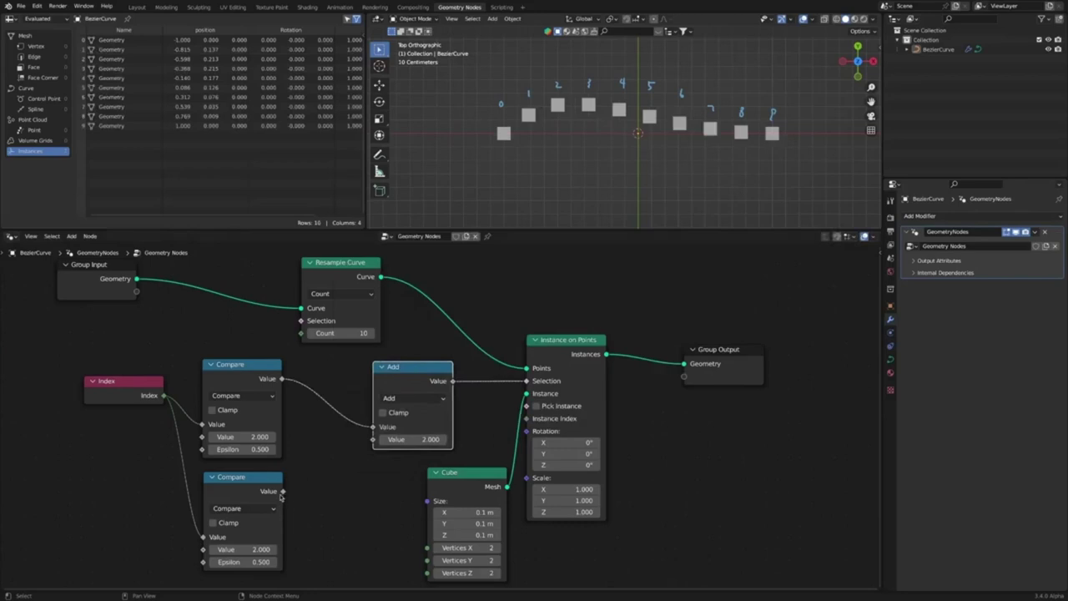
# Link the second Compare node to the Add node's second value and vary the compare values, setting the second node to 8.
pyautogui.moveTo(282, 494); pyautogui.dragTo(302, 477)
pyautogui.moveTo(383, 443); pyautogui.dragTo(383, 444)
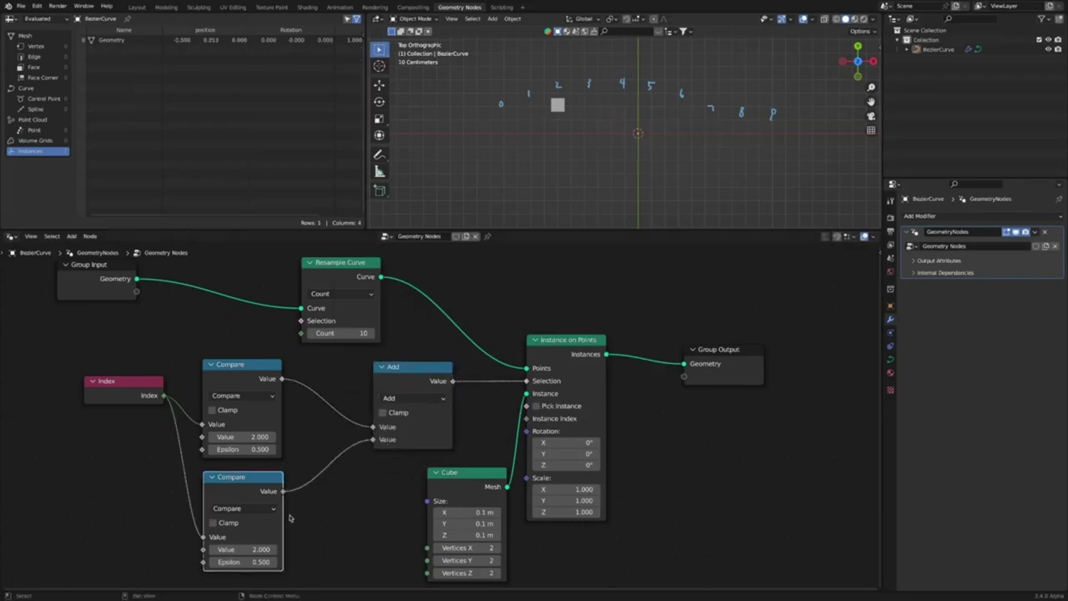
pyautogui.click(273, 549)
pyautogui.moveTo(242, 549)
pyautogui.mouseDown()
pyautogui.moveTo(269, 549)
pyautogui.moveTo(238, 542)
pyautogui.mouseUp()
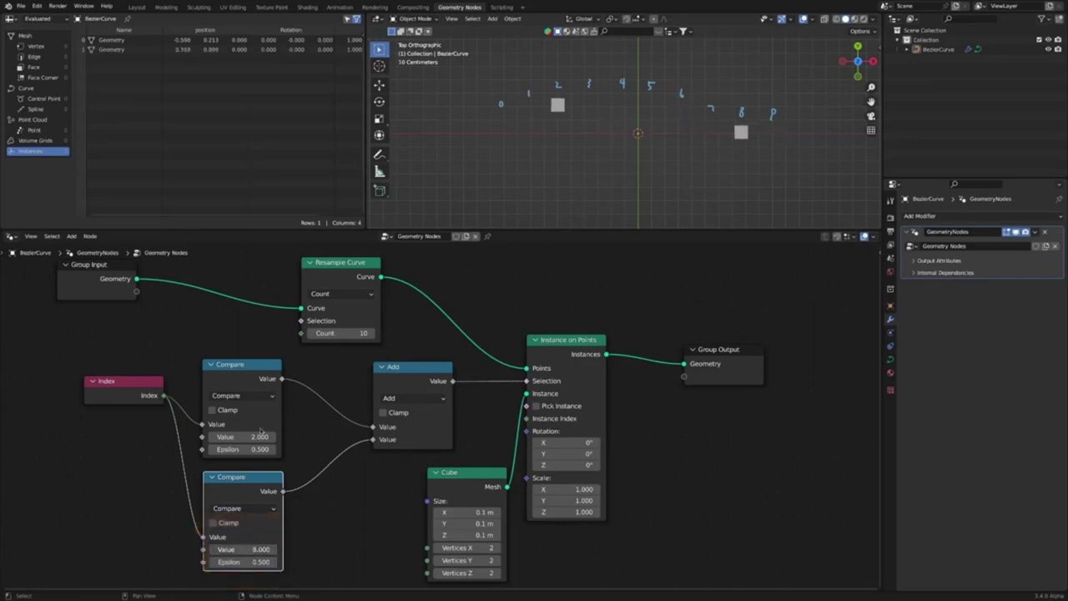
pyautogui.moveTo(260, 431)
pyautogui.mouseDown()
pyautogui.moveTo(296, 431)
pyautogui.moveTo(242, 431)
pyautogui.moveTo(271, 431)
pyautogui.mouseUp()
# Replace the Index, Compare and Add nodes with an Endpoint Selection node linked to the Selection input of Instance on Points.
pyautogui.moveTo(123, 367); pyautogui.dragTo(410, 573)
pyautogui.press('Delete')
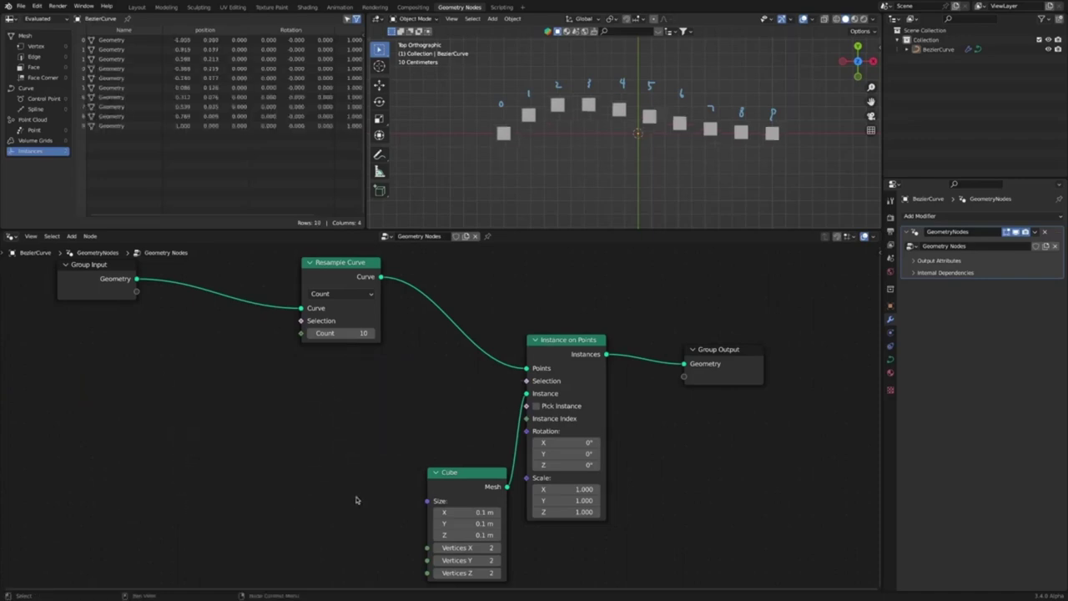
pyautogui.hotkey('shift', 'a')
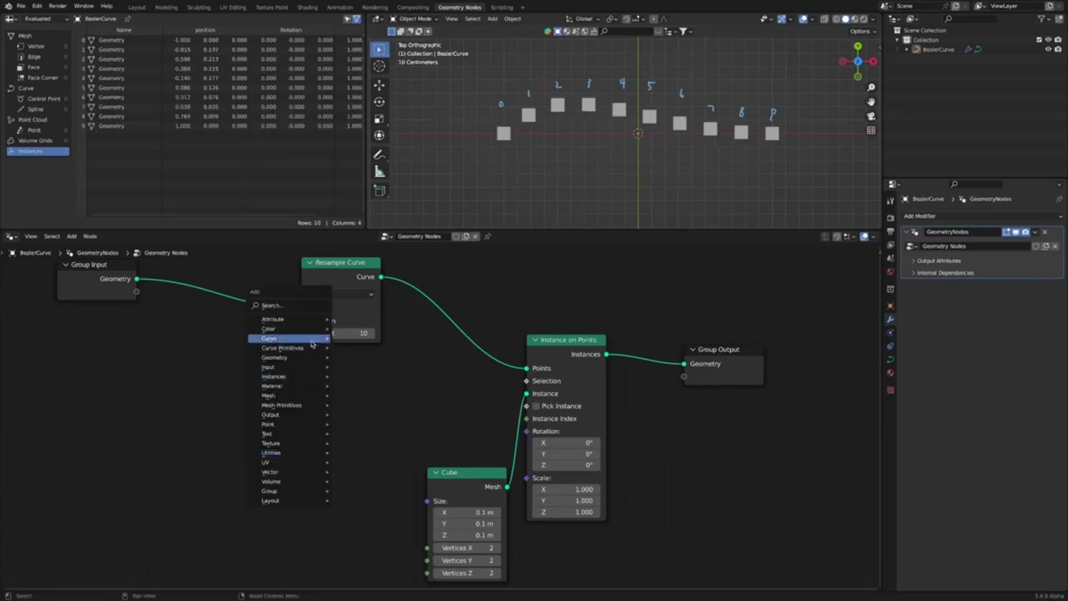
pyautogui.moveTo(311, 340)
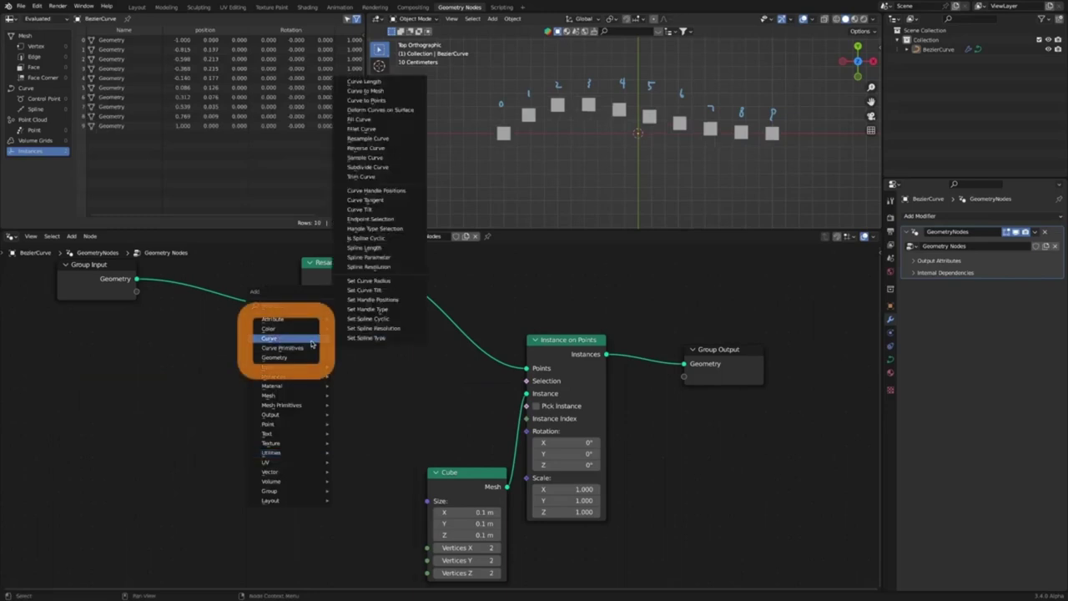
pyautogui.click(367, 219)
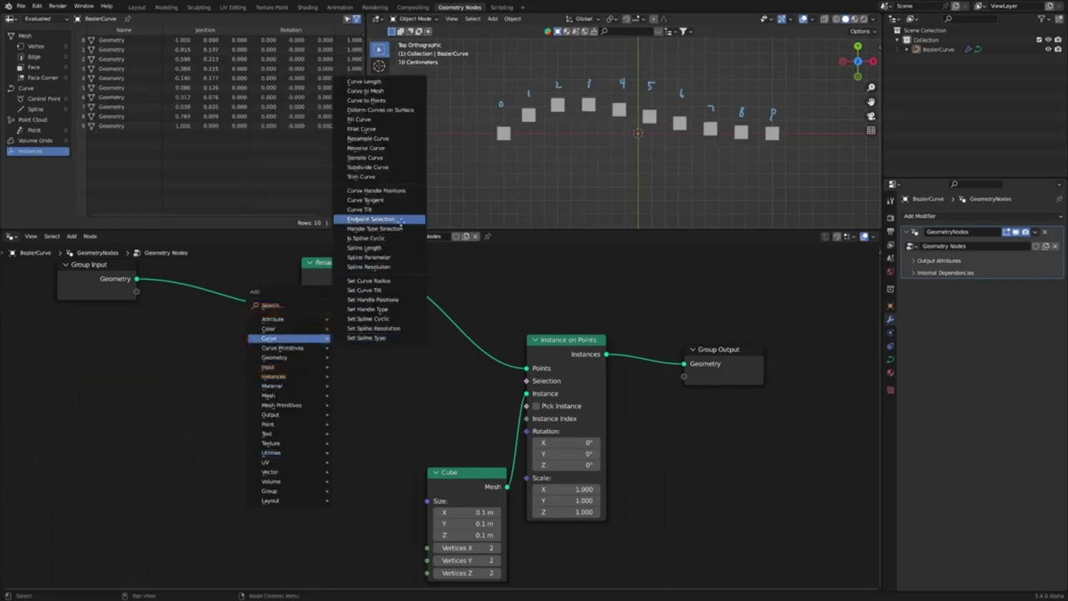
pyautogui.click(370, 415)
pyautogui.moveTo(355, 411); pyautogui.dragTo(515, 397)
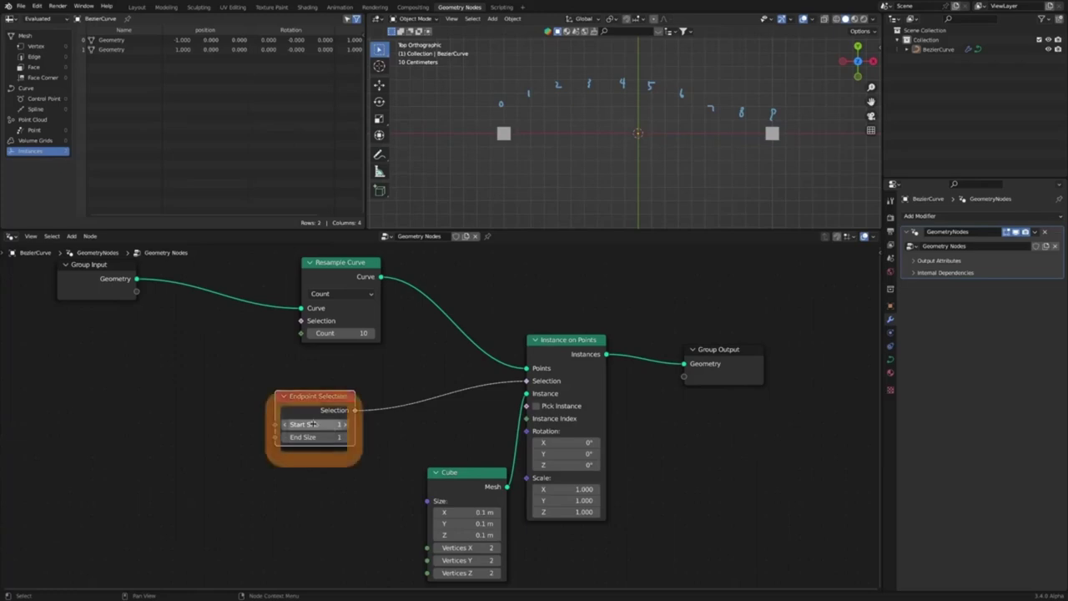
# Try other sizes on the Endpoint Selection node, including an End Size of 0, and delete the node.
pyautogui.moveTo(313, 424)
pyautogui.mouseDown()
pyautogui.moveTo(371, 424)
pyautogui.moveTo(317, 423)
pyautogui.moveTo(334, 436)
pyautogui.moveTo(318, 437)
pyautogui.moveTo(321, 423)
pyautogui.moveTo(309, 424)
pyautogui.moveTo(334, 424)
pyautogui.moveTo(299, 425)
pyautogui.moveTo(327, 437)
pyautogui.mouseUp()
pyautogui.click(319, 436)
pyautogui.write('0')
pyautogui.press('Return')
pyautogui.press('x')
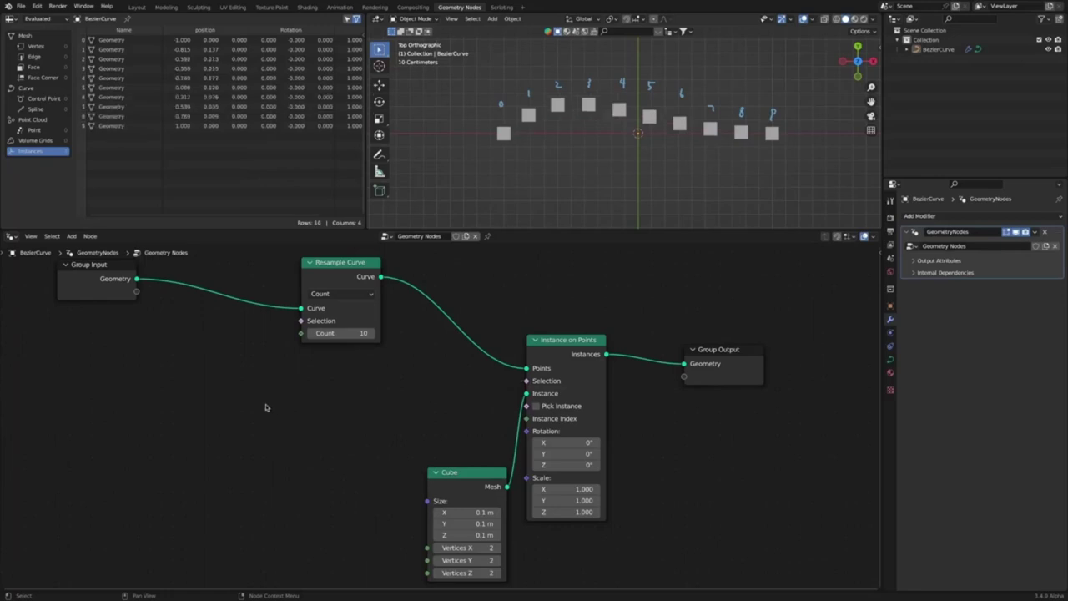
# Add a Spline Parameter node below the Resample Curve node.
pyautogui.hotkey('shift', 'a')
pyautogui.moveTo(265, 404)
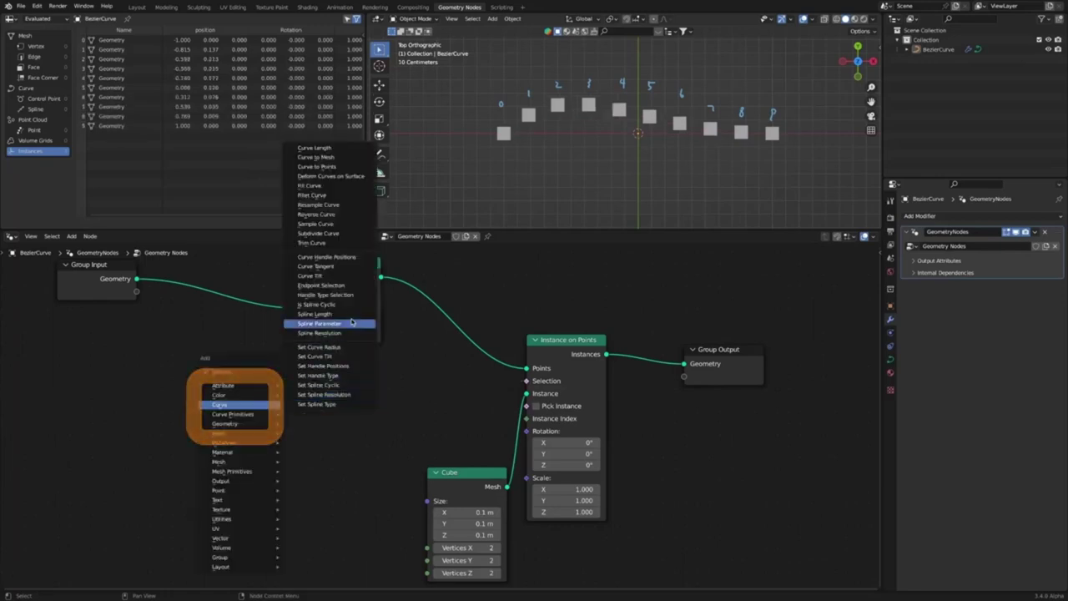
pyautogui.click(319, 323)
pyautogui.click(379, 413)
# Add a ColorRamp node and place it between the Spline Parameter and Instance on Points nodes.
pyautogui.hotkey('shift', 'a')
pyautogui.moveTo(380, 413)
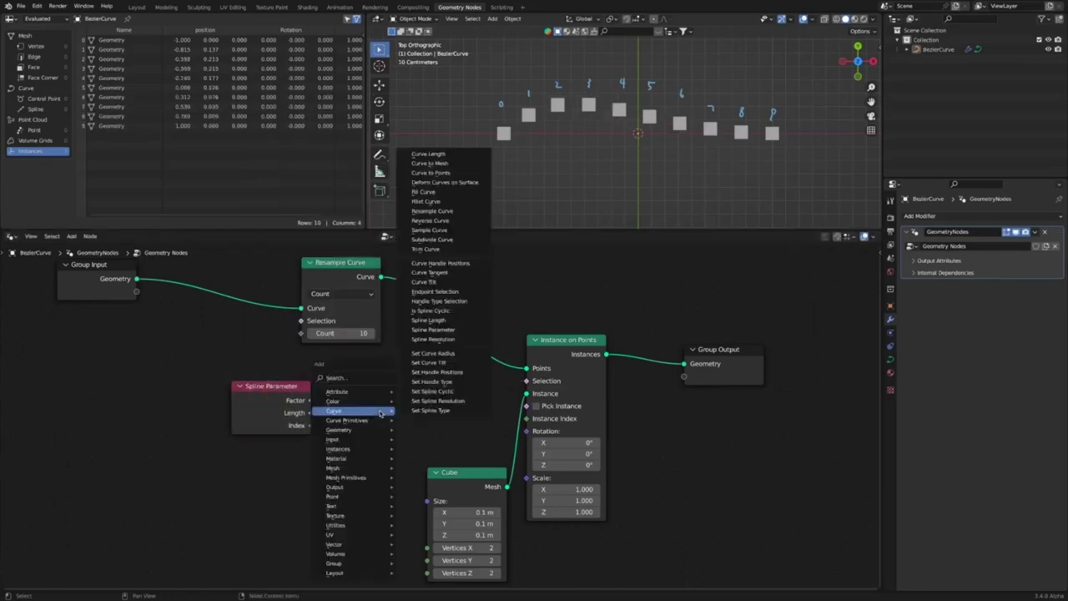
pyautogui.click(438, 402)
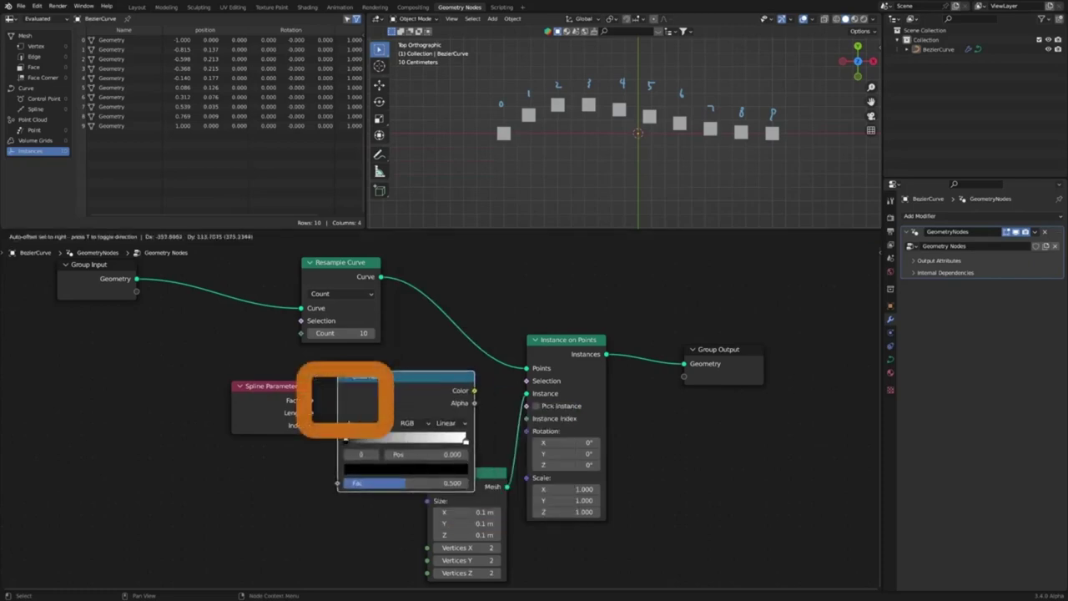
pyautogui.click(337, 366)
pyautogui.moveTo(296, 384); pyautogui.dragTo(207, 373)
pyautogui.moveTo(392, 372); pyautogui.dragTo(308, 371)
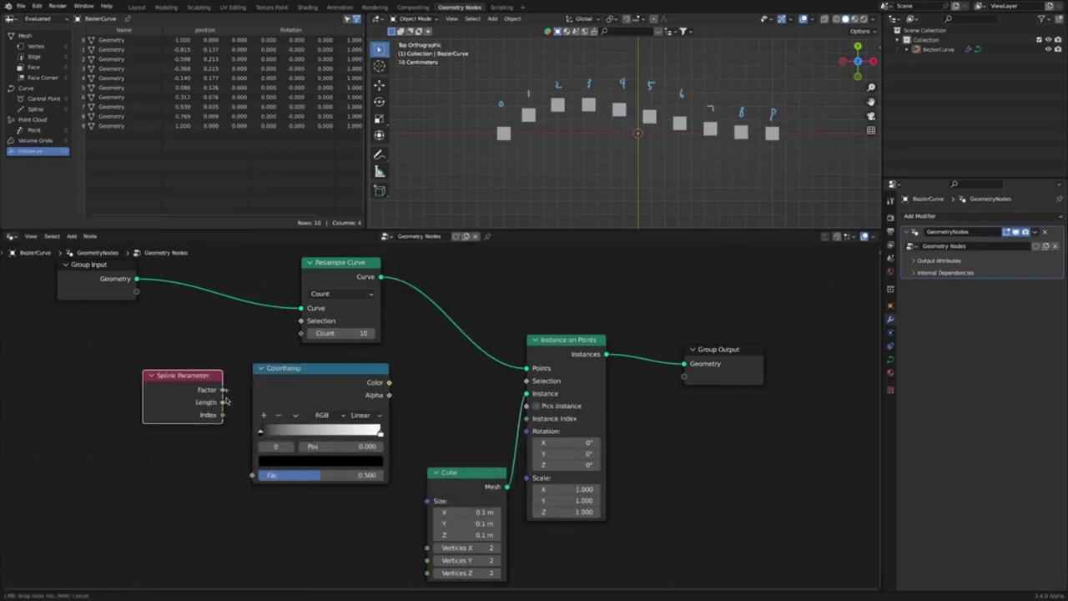
# Link the Spline Parameter's Factor to the ColorRamp's Fac, and the ramp's Color to the Selection of Instance on Points.
pyautogui.moveTo(223, 390); pyautogui.dragTo(252, 475)
pyautogui.moveTo(389, 382); pyautogui.dragTo(527, 380)
pyautogui.moveTo(269, 437); pyautogui.dragTo(260, 437)
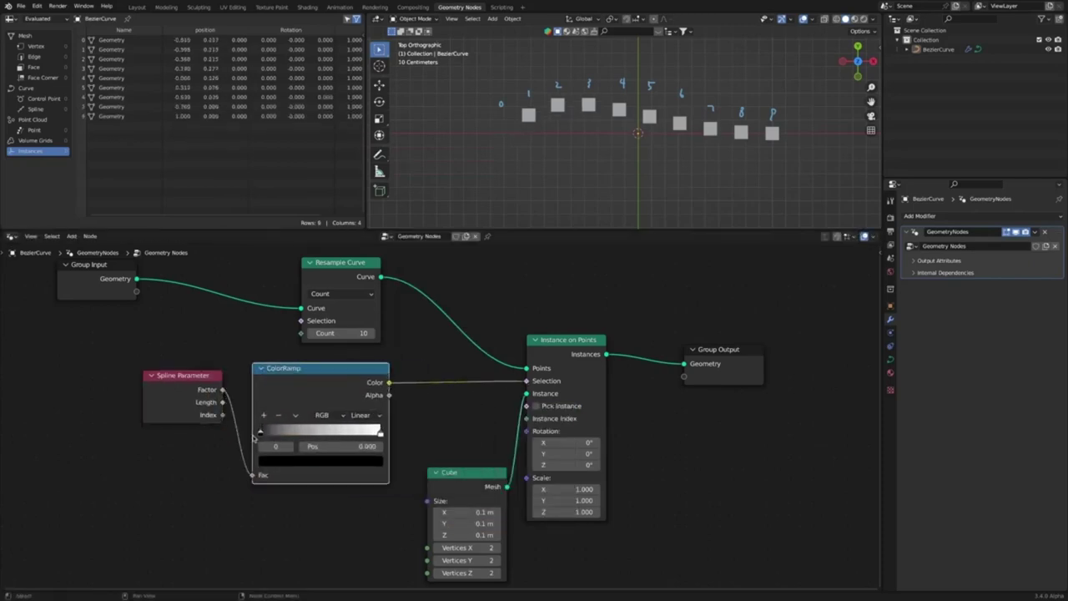
# Set the ColorRamp's interpolation to Constant and shift its white stop close to the start of the ramp.
pyautogui.click(365, 415)
pyautogui.click(371, 495)
pyautogui.moveTo(380, 433); pyautogui.dragTo(275, 433)
# Add stops to the ColorRamp and space them into alternating black and white bands, with the last white stop at about 0.918.
pyautogui.click(263, 415)
pyautogui.moveTo(267, 433); pyautogui.dragTo(379, 433)
pyautogui.click(263, 415)
pyautogui.click(272, 412)
pyautogui.moveTo(327, 432); pyautogui.dragTo(354, 431)
pyautogui.moveTo(299, 431); pyautogui.dragTo(340, 431)
pyautogui.moveTo(284, 432)
pyautogui.mouseDown()
pyautogui.moveTo(320, 431)
pyautogui.moveTo(284, 431)
pyautogui.mouseUp()
pyautogui.moveTo(340, 431)
pyautogui.mouseDown()
pyautogui.moveTo(321, 431)
pyautogui.moveTo(398, 431)
pyautogui.moveTo(361, 431)
pyautogui.mouseUp()
pyautogui.moveTo(378, 431); pyautogui.dragTo(379, 431)
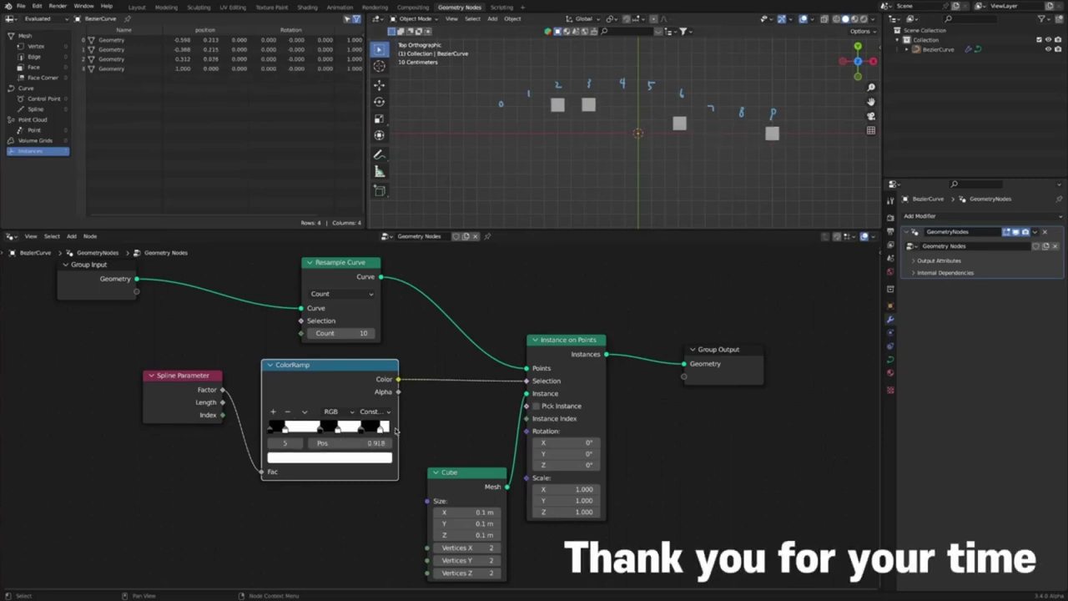
pyautogui.click(473, 417)
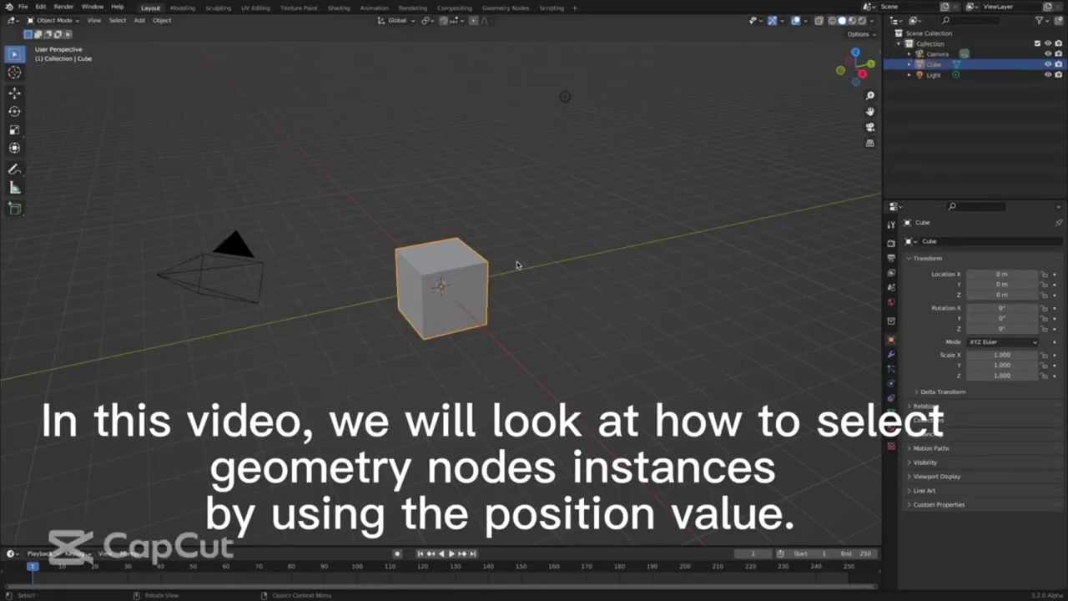
# Create a new geometry nodes tree for the default cube in the Geometry Nodes workspace.
pyautogui.click(506, 7)
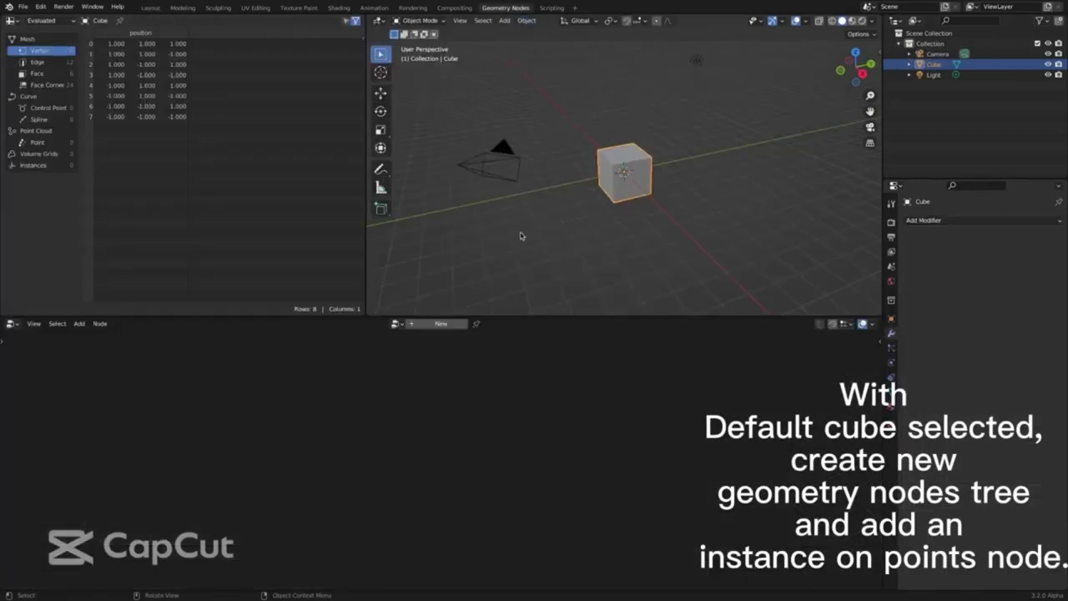
pyautogui.click(440, 326)
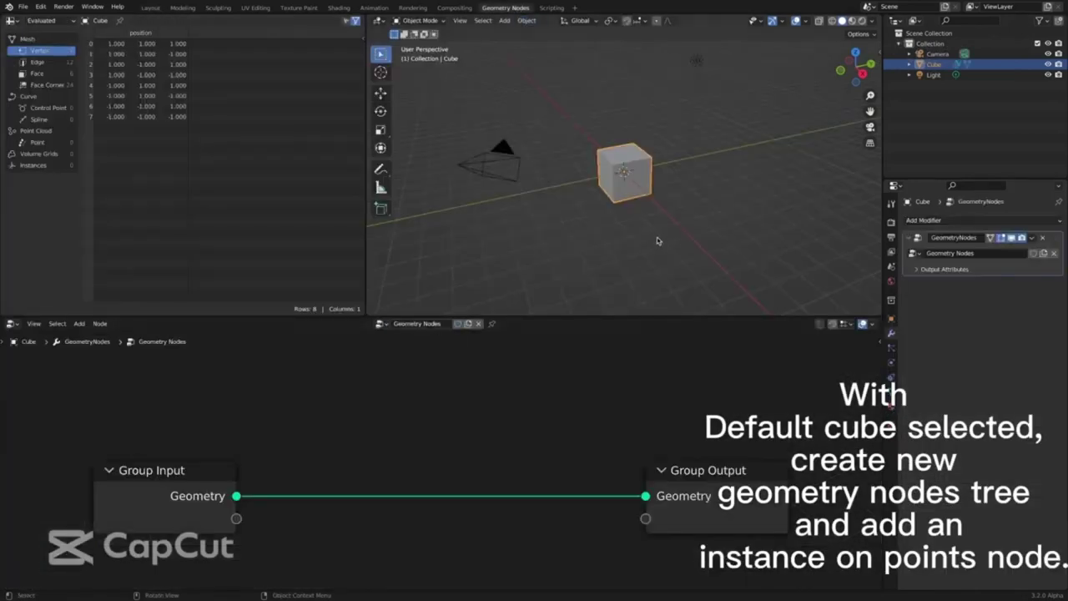
pyautogui.keyDown('ctrl'); pyautogui.moveTo(656, 247); pyautogui.dragTo(667, 225, button='middle'); pyautogui.keyUp('ctrl')
# Insert an Instance on Points node on the link between Group Input and Group Output.
pyautogui.press('Home')
pyautogui.hotkey('shift', 'a')
pyautogui.moveTo(446, 482)
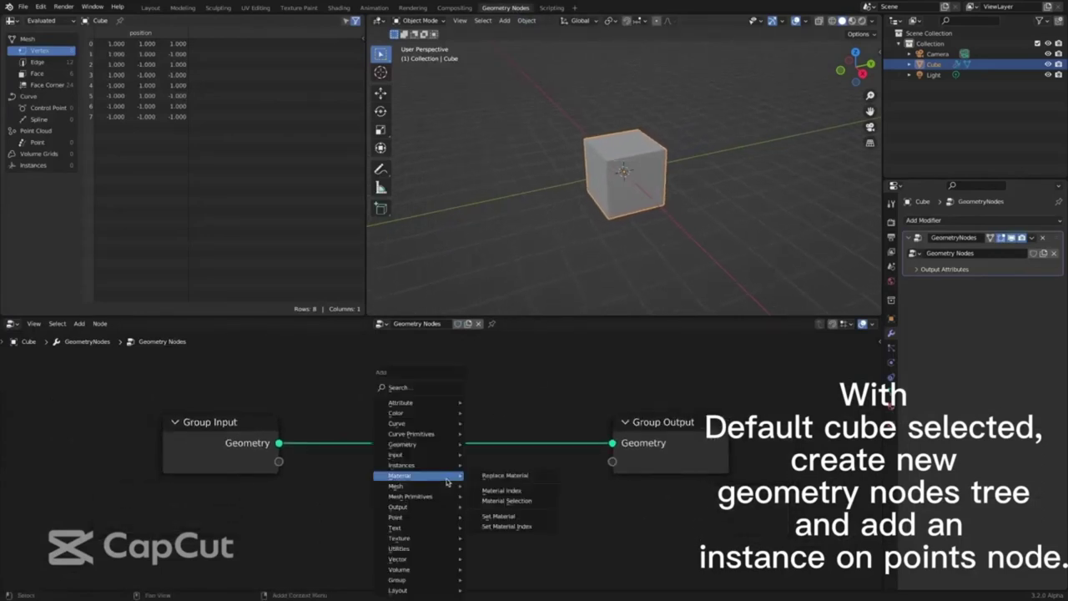
pyautogui.moveTo(418, 465)
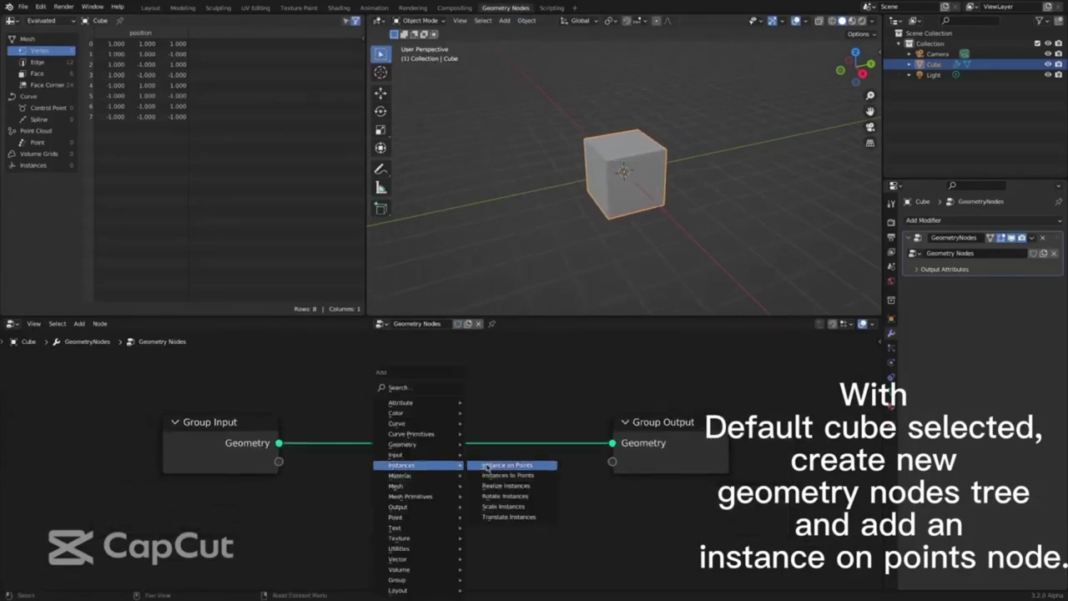
pyautogui.click(499, 465)
pyautogui.click(451, 393)
pyautogui.press('Home')
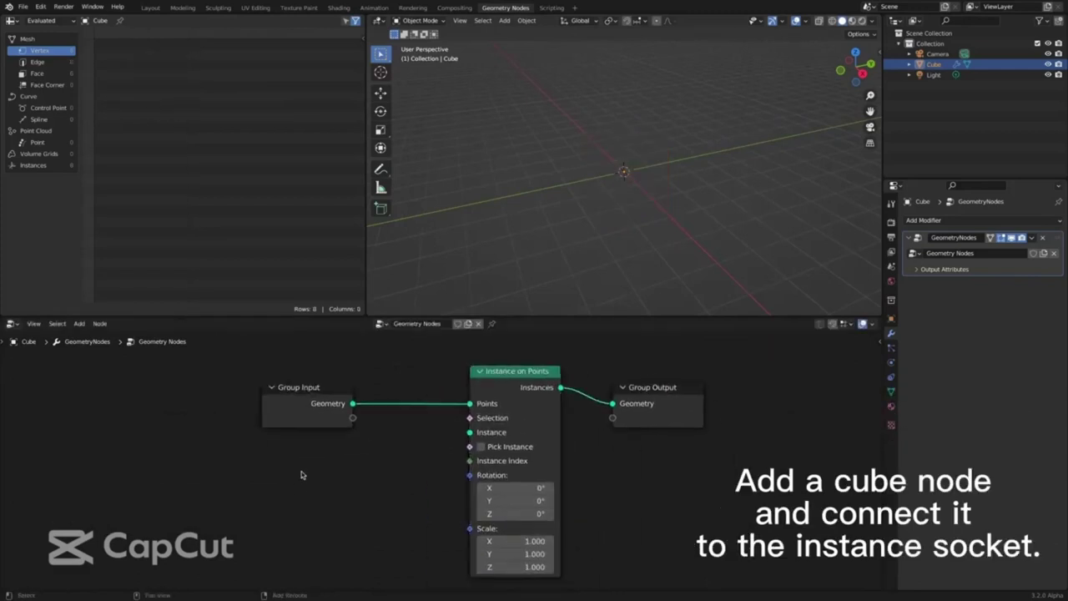
# Add a Cube mesh node and link its Mesh output to the Instance input of Instance on Points.
pyautogui.hotkey('shift', 'a')
pyautogui.moveTo(300, 498)
pyautogui.click(348, 506)
pyautogui.click(353, 471)
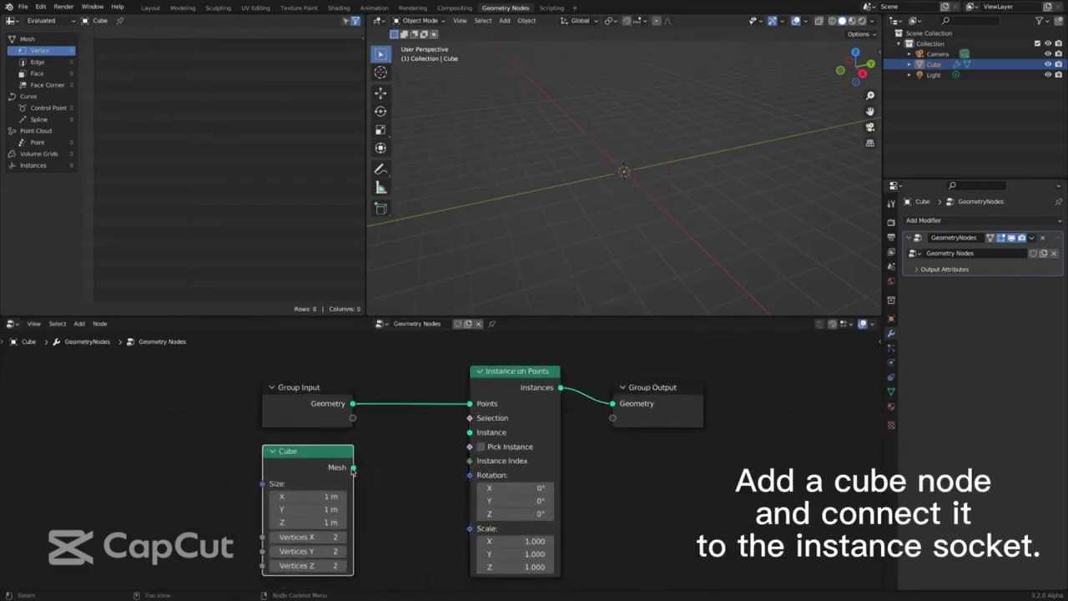
pyautogui.moveTo(353, 468); pyautogui.dragTo(477, 438)
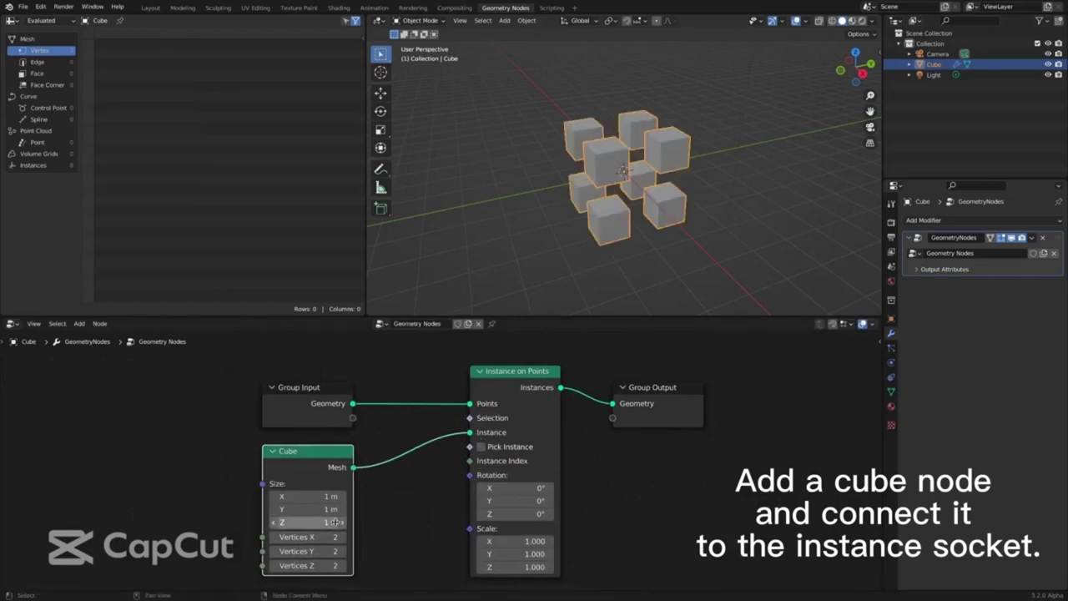
# Set the Cube node's X, Y and Z size to 0.1 m.
pyautogui.moveTo(330, 497); pyautogui.dragTo(341, 522)
pyautogui.write('.1')
pyautogui.press('Return')
# Insert a Subdivide Mesh node on the link between Group Input and Instance on Points.
pyautogui.moveTo(313, 389); pyautogui.dragTo(161, 374)
pyautogui.hotkey('shift', 'a')
pyautogui.moveTo(351, 361)
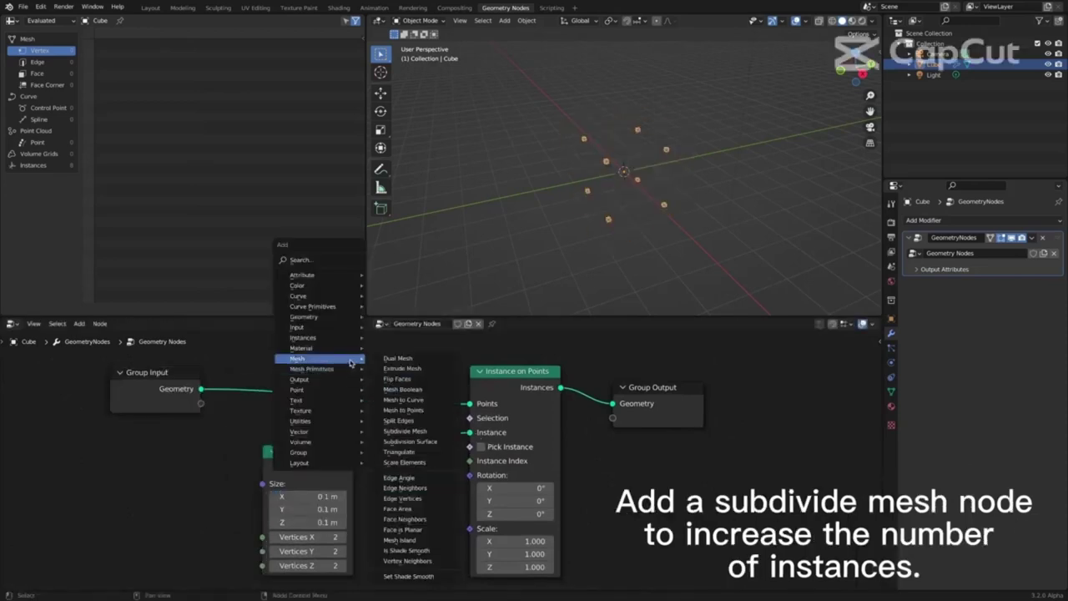
pyautogui.click(441, 431)
pyautogui.click(311, 380)
# Set the Subdivide Mesh level to 4 and show the deselected cube in front view.
pyautogui.click(373, 413)
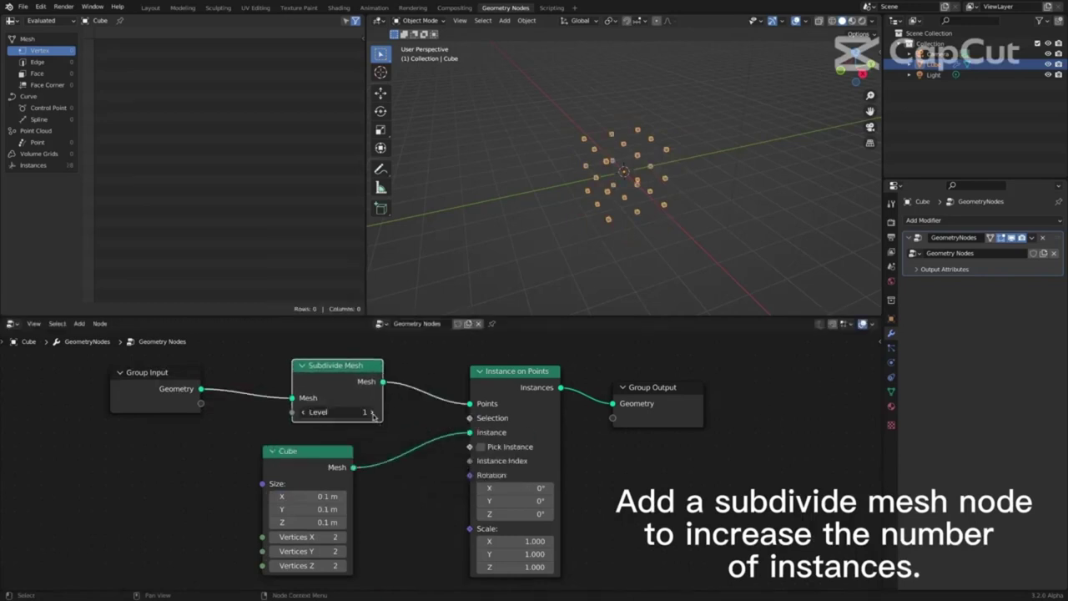
pyautogui.click(373, 413)
pyautogui.click(373, 413)
pyautogui.scroll(4, 674, 192)
pyautogui.press('KP_1')
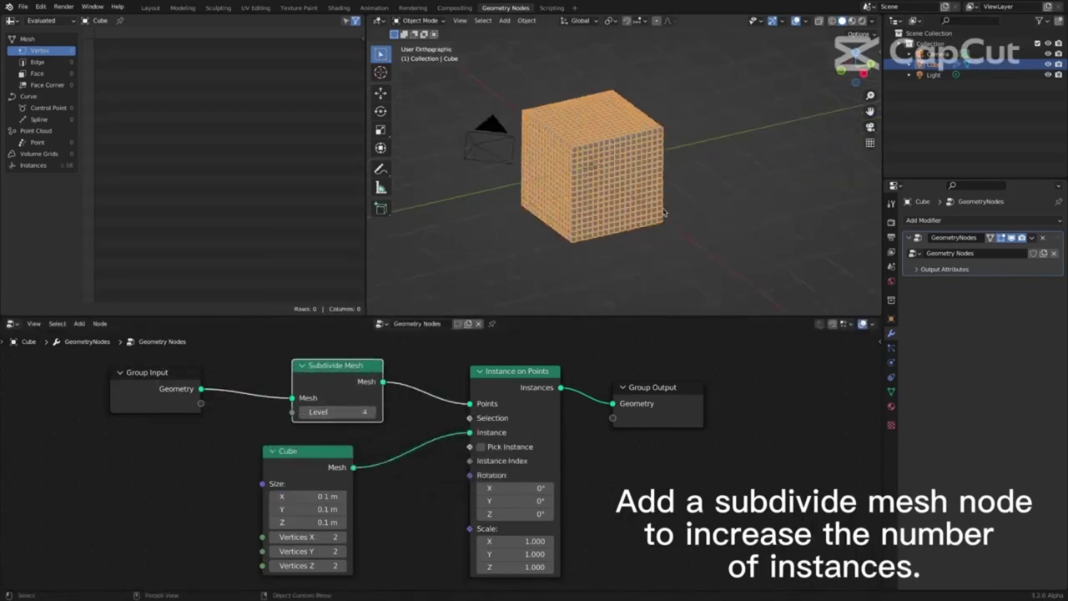
pyautogui.click(675, 266)
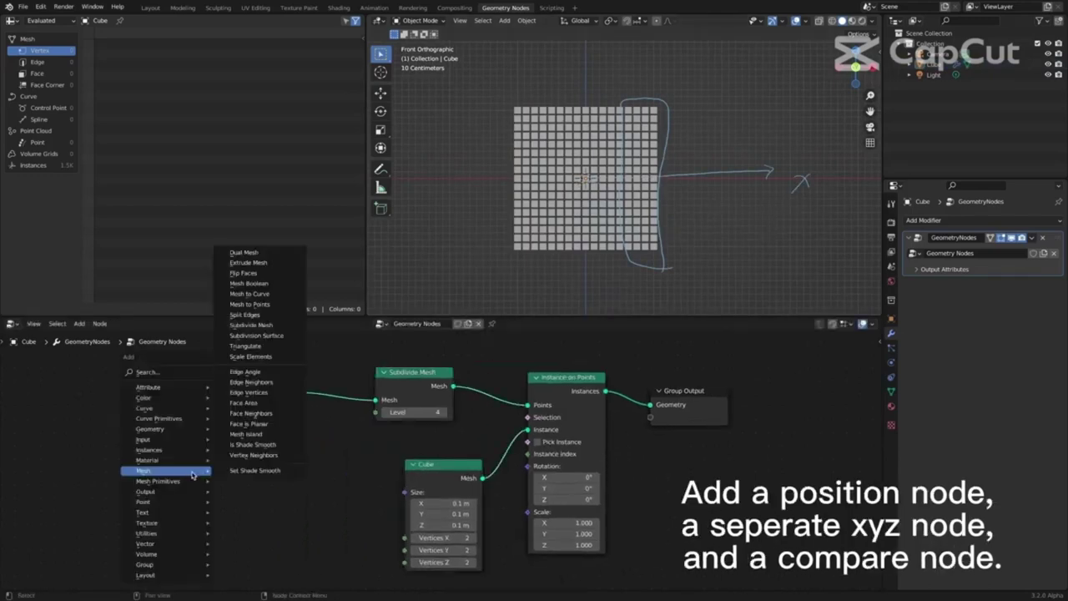
# Add a Position node and a Separate XYZ node side by side below the Group Input node.
pyautogui.moveTo(143, 439)
pyautogui.click(240, 417)
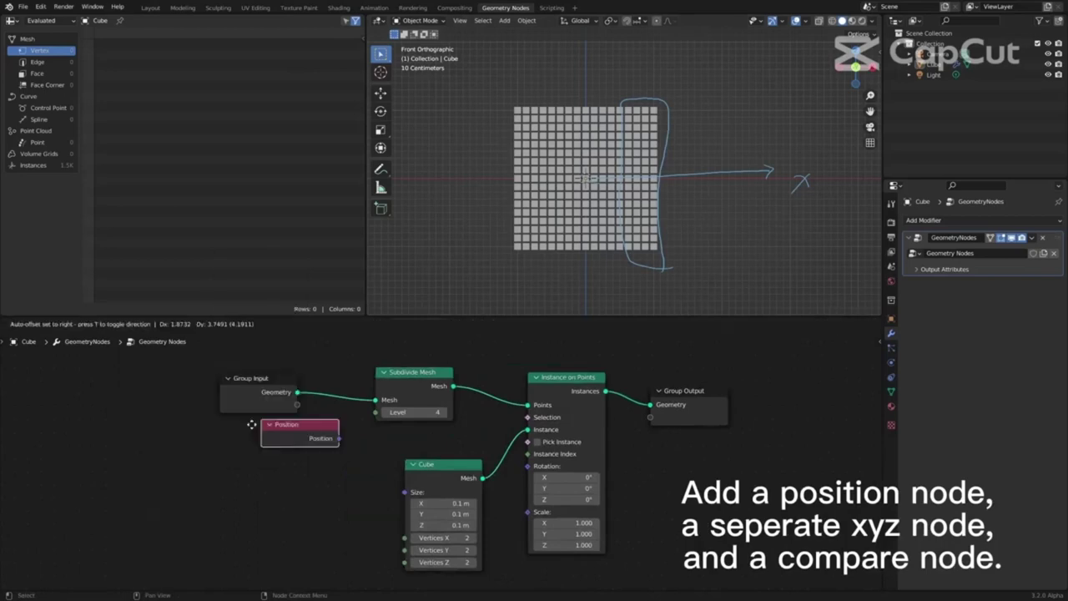
pyautogui.click(171, 448)
pyautogui.hotkey('shift', 'a')
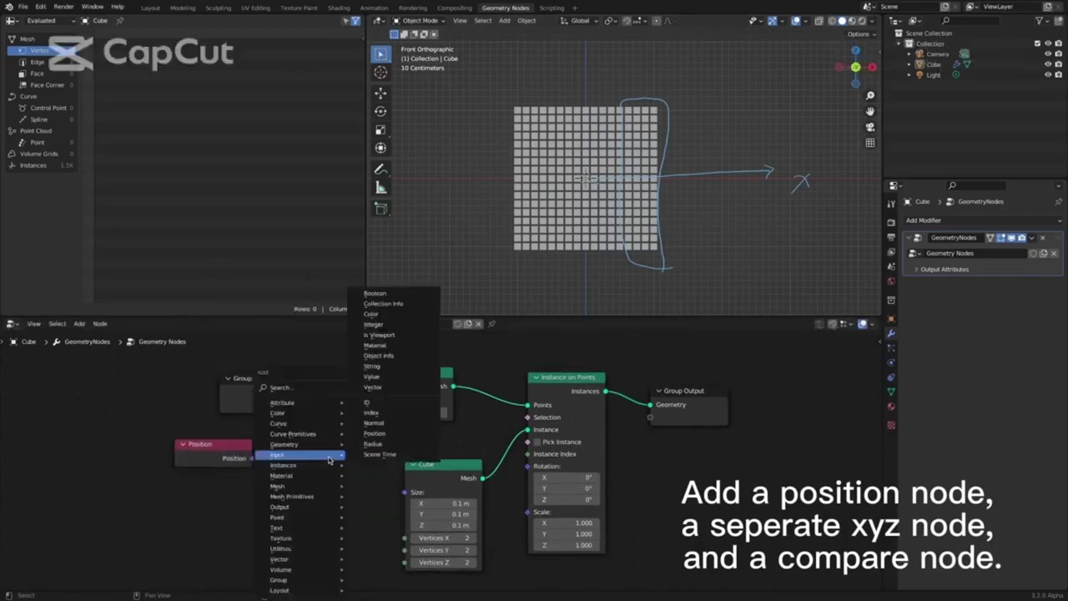
pyautogui.moveTo(328, 559)
pyautogui.click(401, 531)
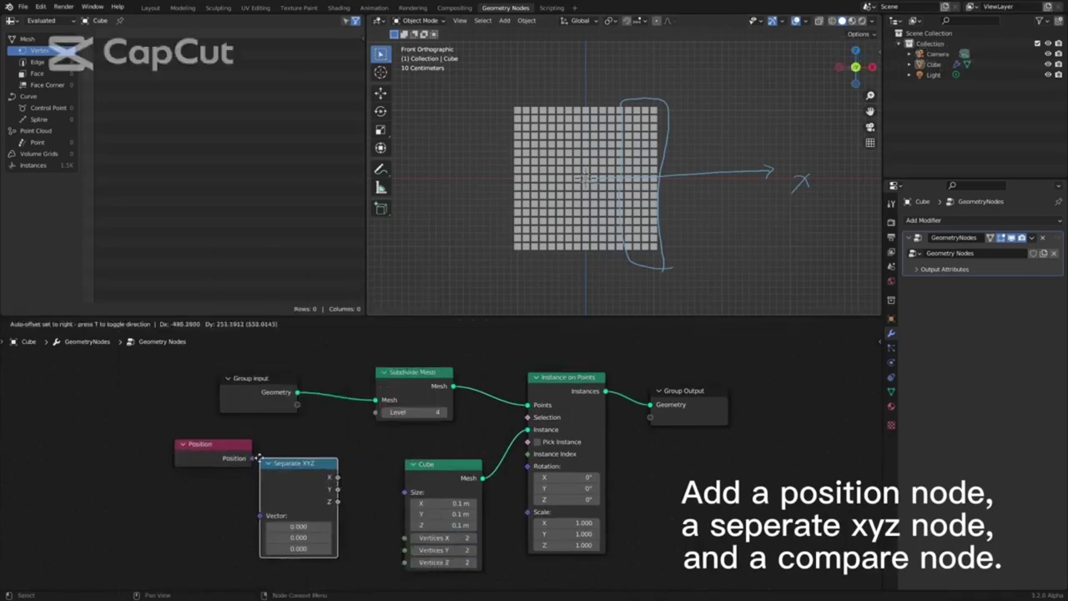
pyautogui.click(269, 437)
pyautogui.moveTo(234, 449); pyautogui.dragTo(178, 446)
# Add a Compare node in Greater Than mode after the Separate XYZ node, making room for it.
pyautogui.hotkey('shift', 'a')
pyautogui.moveTo(300, 444); pyautogui.dragTo(262, 443)
pyautogui.moveTo(342, 447)
pyautogui.click(429, 486)
pyautogui.click(317, 433)
# Link Position through Separate XYZ's X output to the Greater Than node's A input, and its Result to the Selection of Instance on Points.
pyautogui.moveTo(192, 450); pyautogui.dragTo(216, 493)
pyautogui.moveTo(275, 447); pyautogui.dragTo(316, 493)
pyautogui.moveTo(366, 435); pyautogui.dragTo(528, 417)
# Set the Greater Than node's B value to 0.6.
pyautogui.moveTo(305, 507); pyautogui.dragTo(311, 507)
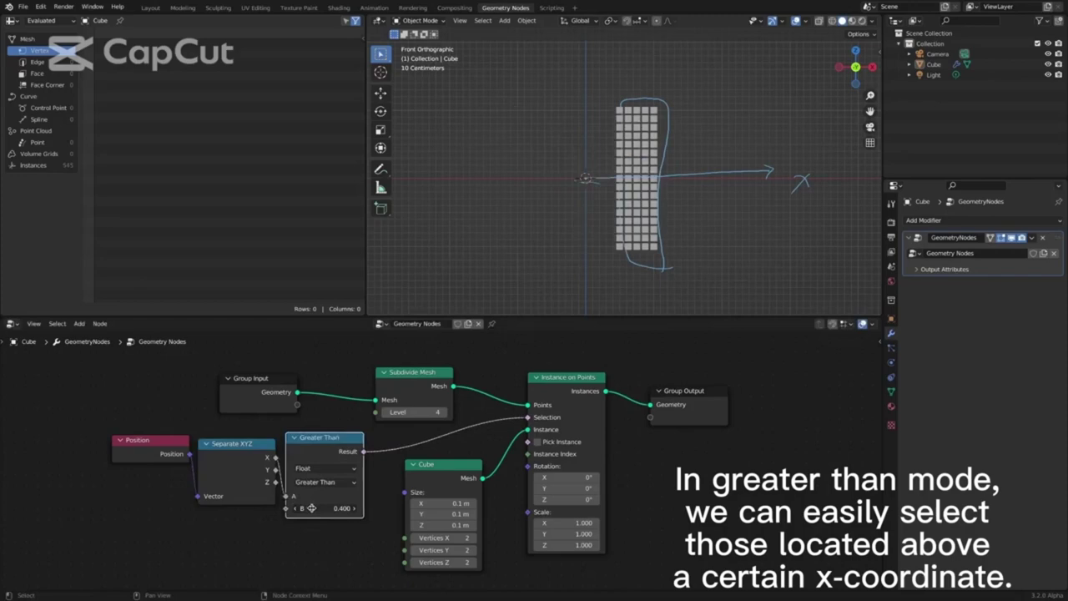
pyautogui.rightClick(311, 507)
pyautogui.click(352, 508)
pyautogui.click(353, 508)
pyautogui.click(352, 508)
pyautogui.click(353, 508)
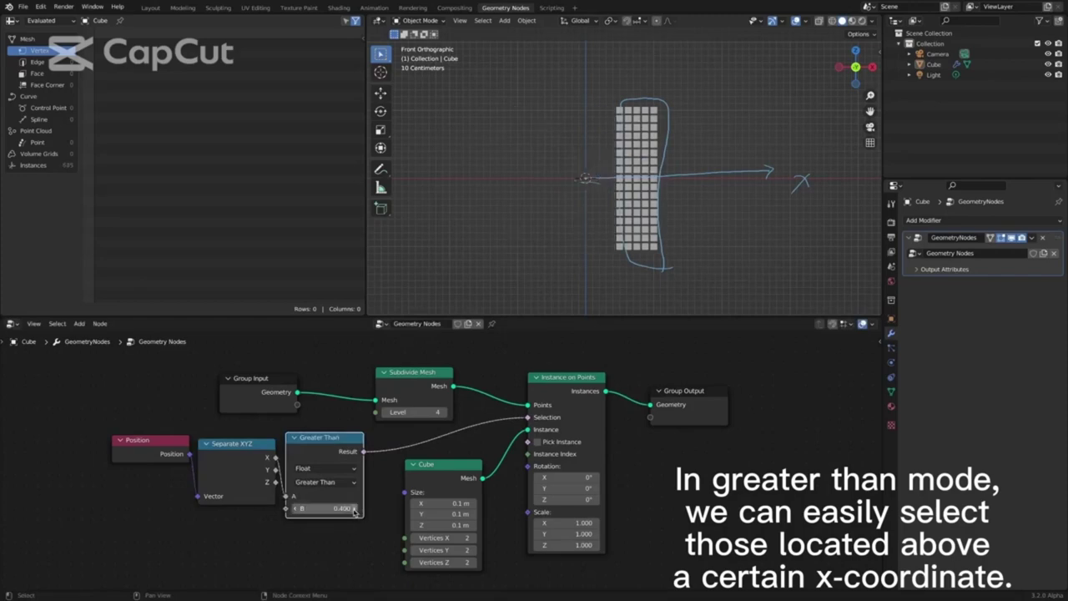
pyautogui.click(354, 509)
pyautogui.click(354, 509)
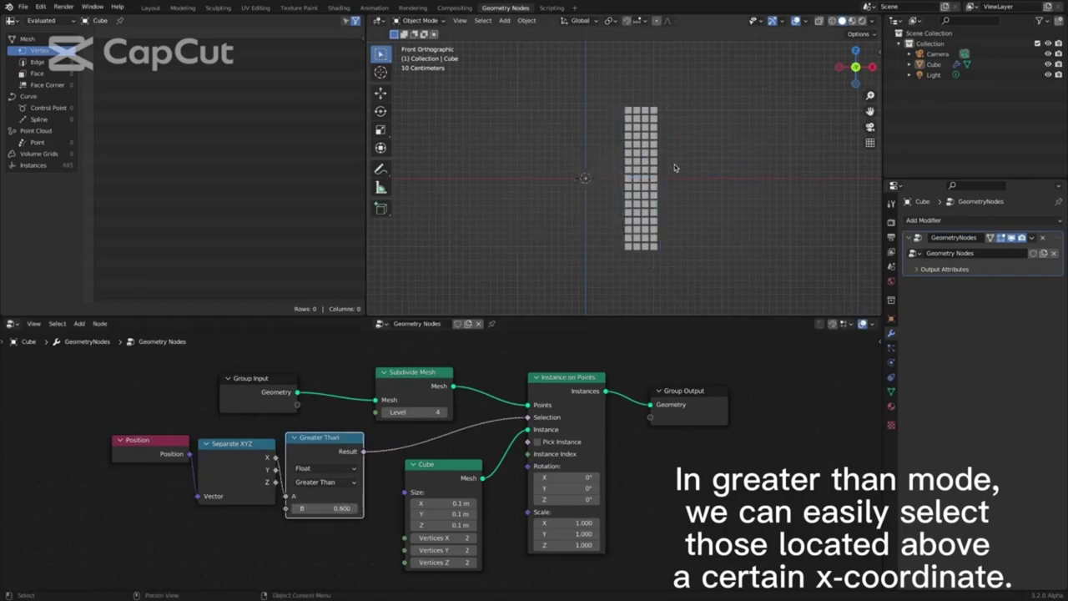
pyautogui.moveTo(672, 167); pyautogui.dragTo(654, 169)
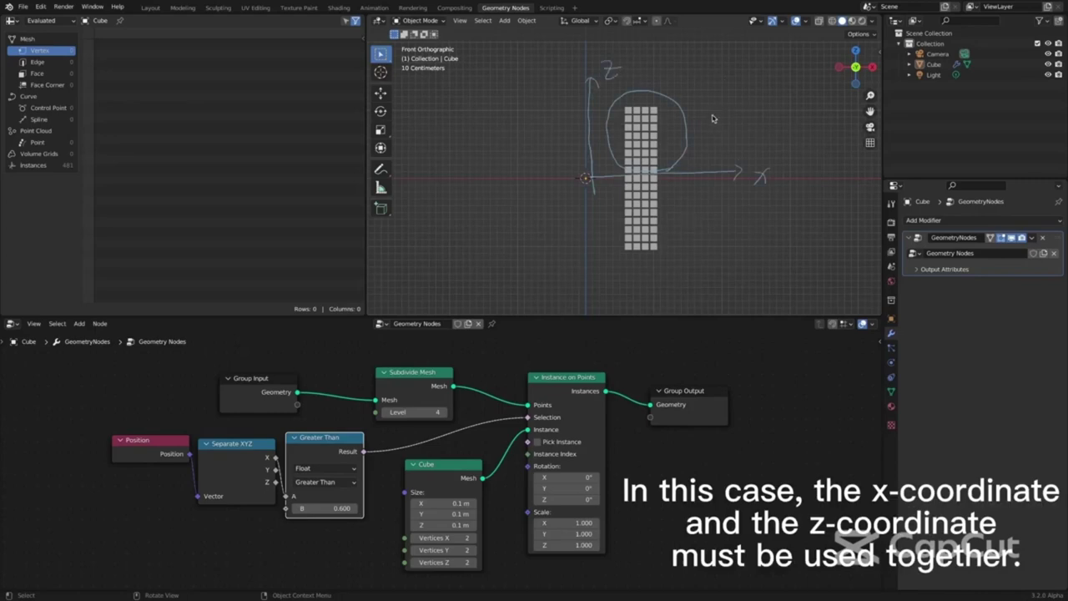
# Duplicate the Separate XYZ and Greater Than nodes together and place the copies below the originals.
pyautogui.scroll(-1, 453, 392)
pyautogui.moveTo(183, 449); pyautogui.dragTo(222, 412, button='middle')
pyautogui.keyDown('shift'); pyautogui.click(382, 436); pyautogui.keyUp('shift')
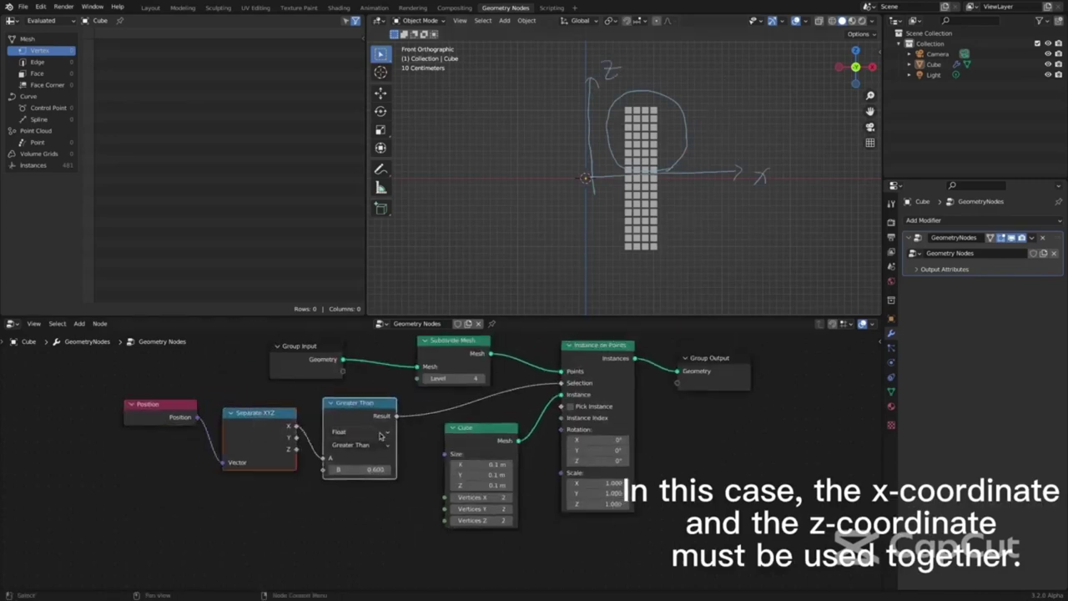
pyautogui.hotkey('shift', 'd')
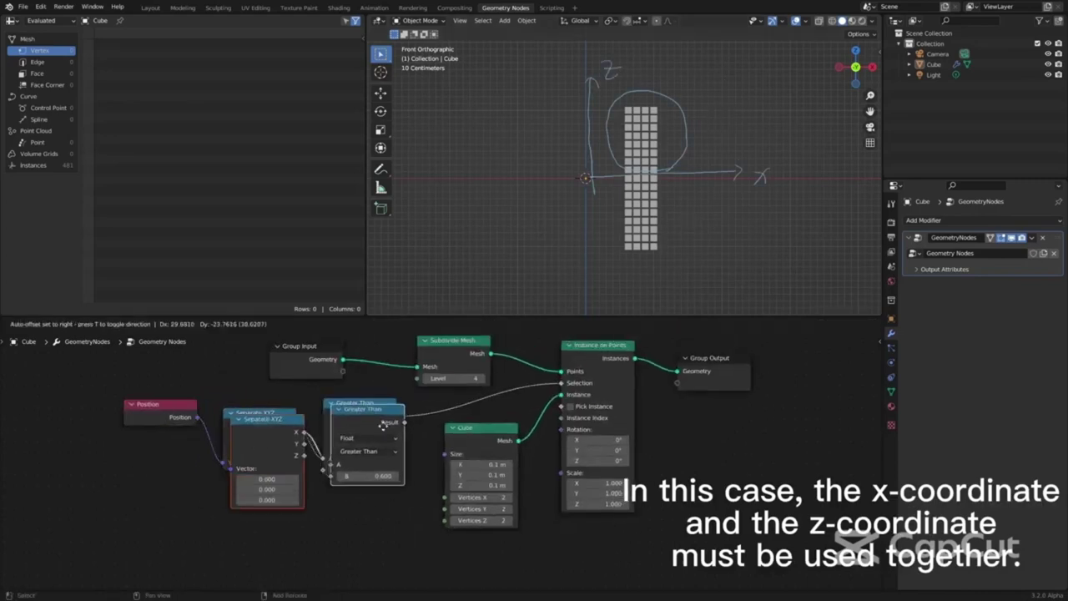
pyautogui.click(375, 495)
# Link Position to the duplicated Separate XYZ node and its Z output to the duplicated Greater Than node's A input.
pyautogui.scroll(-1, 400, 467)
pyautogui.moveTo(412, 456); pyautogui.dragTo(421, 424, button='middle')
pyautogui.click(214, 407)
pyautogui.moveTo(205, 385); pyautogui.dragTo(247, 513)
pyautogui.moveTo(338, 509); pyautogui.dragTo(298, 493)
pyautogui.moveTo(307, 502); pyautogui.dragTo(339, 510)
# Rearrange the node pairs and link the lower Greater Than node's Result to the Selection input of Instance on Points.
pyautogui.moveTo(280, 469); pyautogui.dragTo(269, 468)
pyautogui.moveTo(292, 387); pyautogui.dragTo(266, 385)
pyautogui.moveTo(367, 391); pyautogui.dragTo(358, 393)
pyautogui.moveTo(376, 459); pyautogui.dragTo(399, 474)
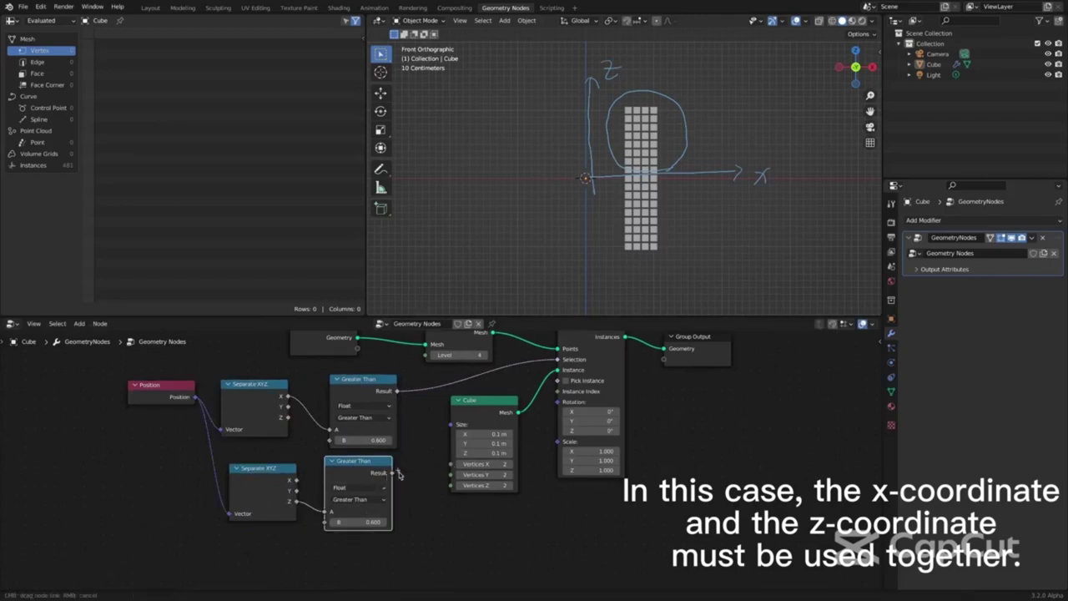
pyautogui.moveTo(469, 404); pyautogui.dragTo(557, 359)
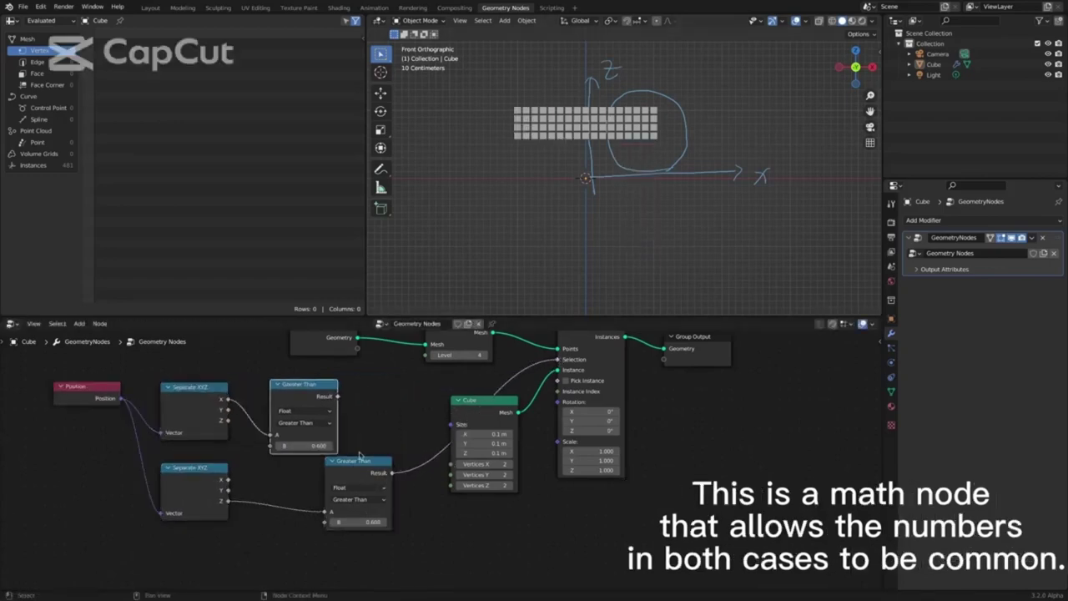
# Insert a Math node set to Multiply before the Selection input and link the upper Greater Than node's Result into it.
pyautogui.hotkey('shift', 'a')
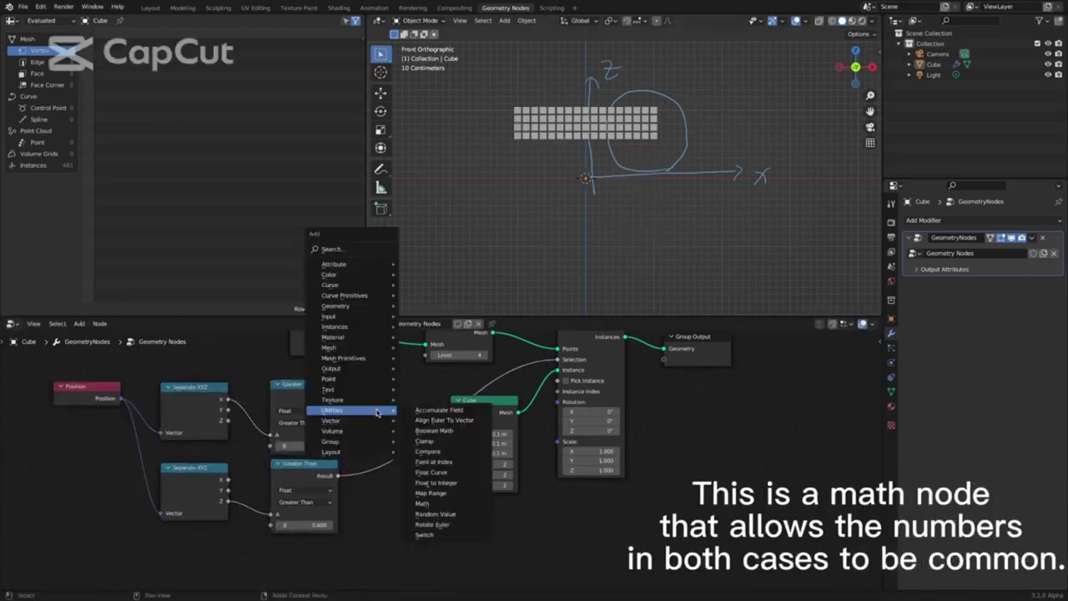
pyautogui.click(442, 497)
pyautogui.click(377, 377)
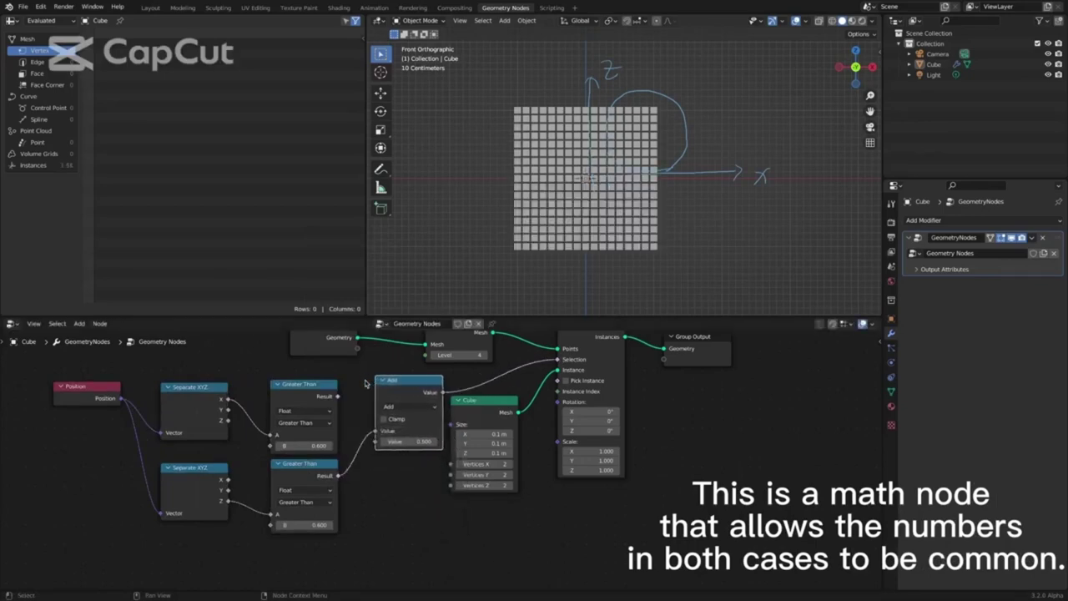
pyautogui.click(411, 414)
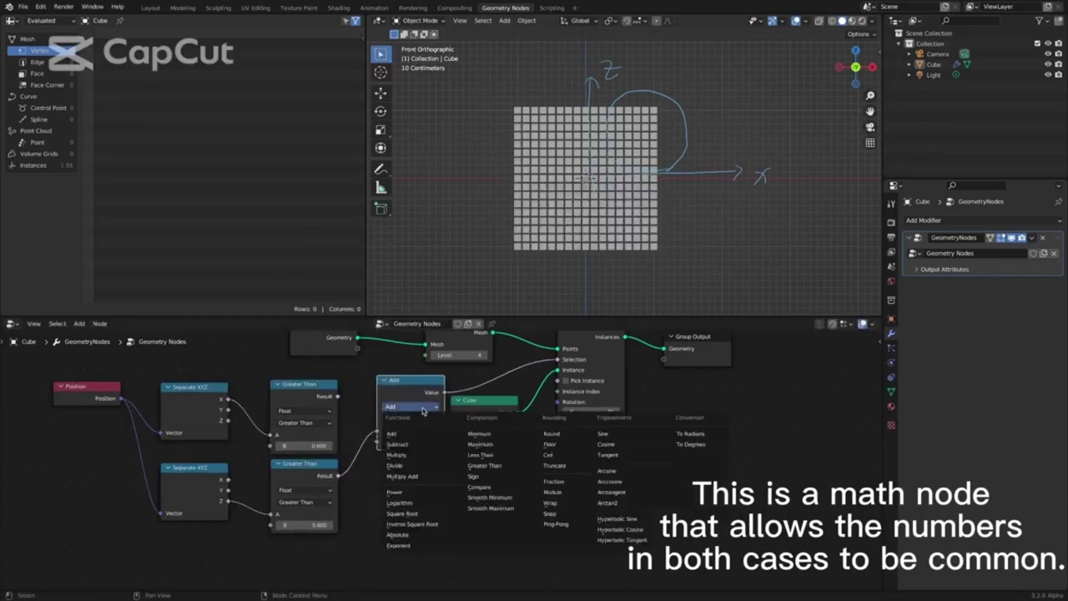
pyautogui.click(423, 459)
pyautogui.moveTo(336, 398); pyautogui.dragTo(378, 441)
pyautogui.moveTo(434, 392); pyautogui.dragTo(419, 399)
# Set the B value of the Z comparison to 0.3 and of the X comparison to 0.5.
pyautogui.click(279, 526)
pyautogui.click(279, 525)
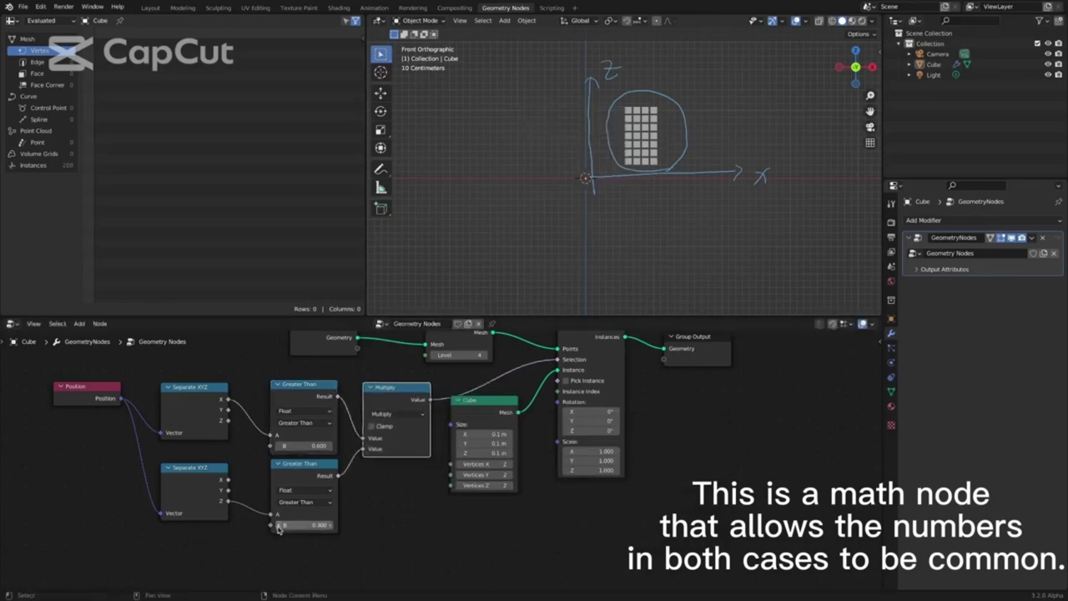
pyautogui.click(280, 446)
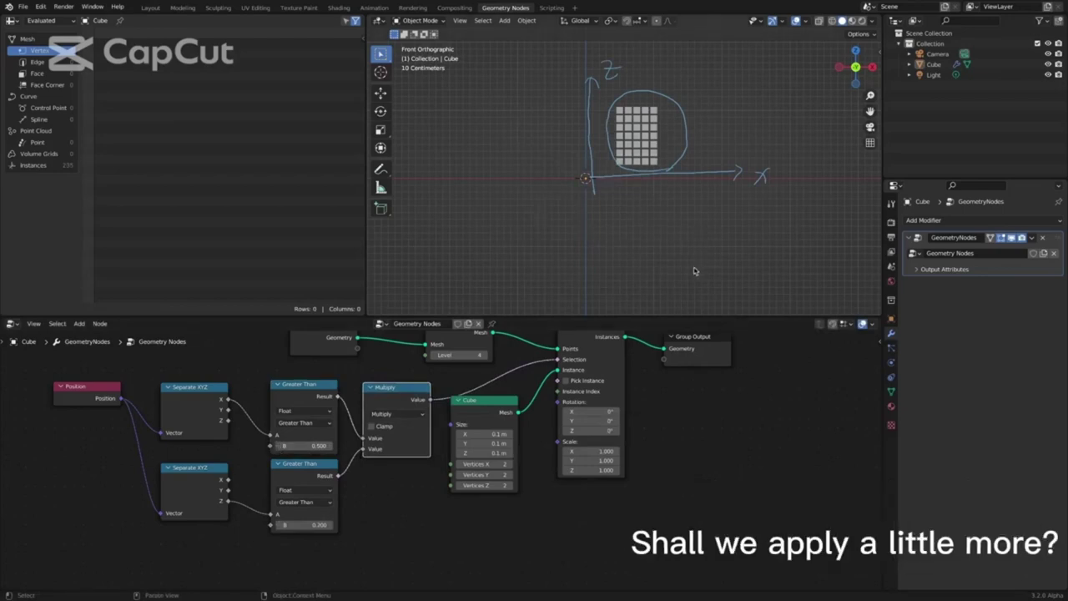
# Space out the Cube, Instance on Points and Group Output nodes to make room for another node.
pyautogui.scroll(-1, 687, 448)
pyautogui.moveTo(669, 434); pyautogui.dragTo(687, 448, button='middle')
pyautogui.moveTo(538, 423); pyautogui.dragTo(569, 424)
pyautogui.moveTo(626, 360); pyautogui.dragTo(687, 361)
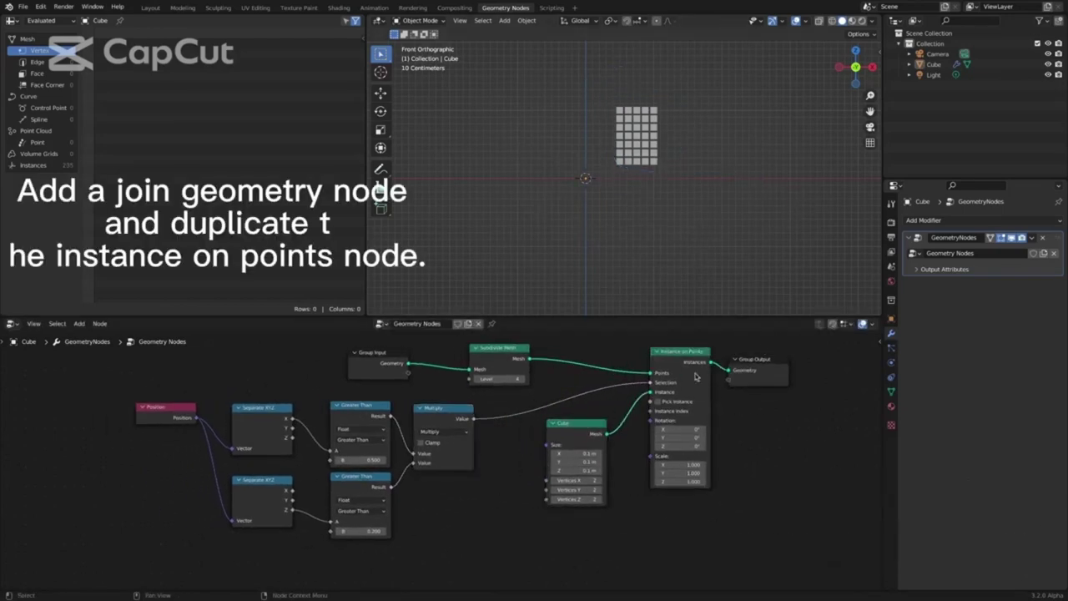
pyautogui.hotkey('shift', 'd')
pyautogui.click(666, 382)
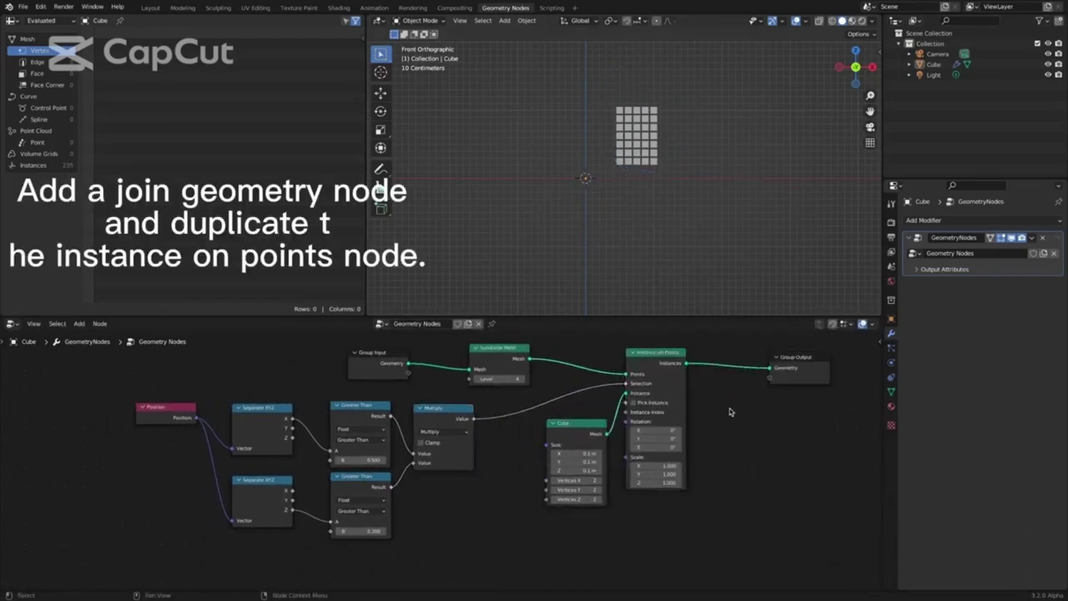
# Insert a Join Geometry node between Instance on Points and Group Output.
pyautogui.hotkey('shift', 'a')
pyautogui.click(784, 379)
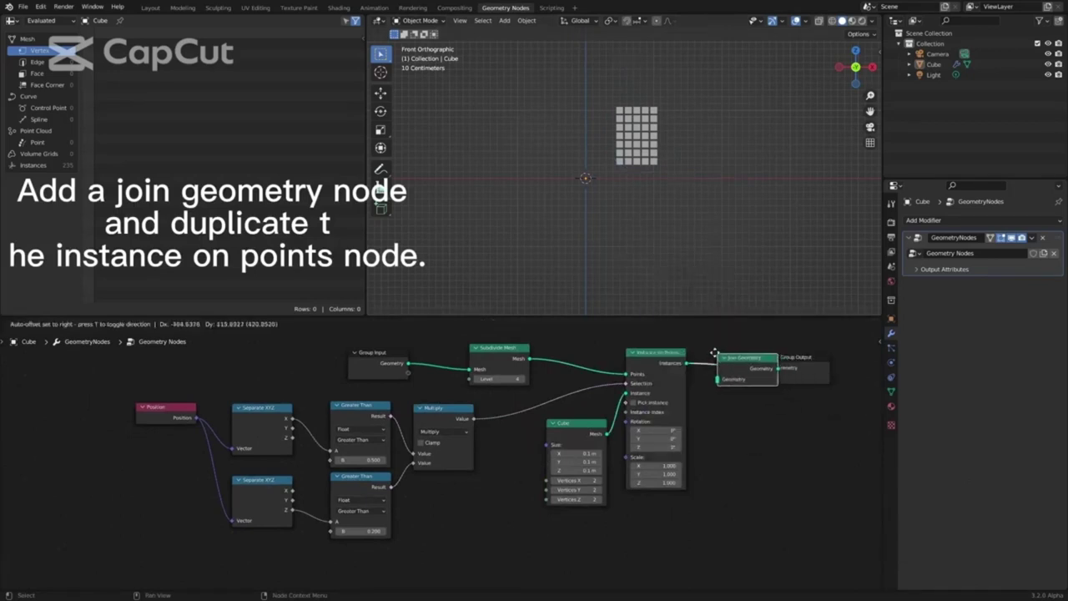
pyautogui.click(866, 409)
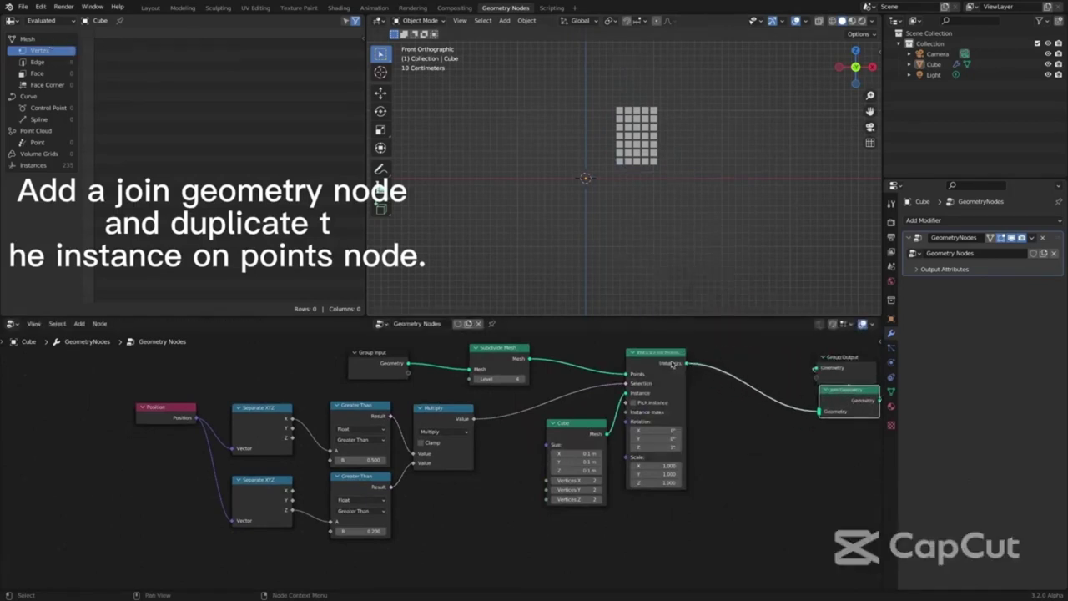
# Duplicate the Instance on Points node below the original and enlarge the node editor upward.
pyautogui.moveTo(676, 364); pyautogui.dragTo(733, 362)
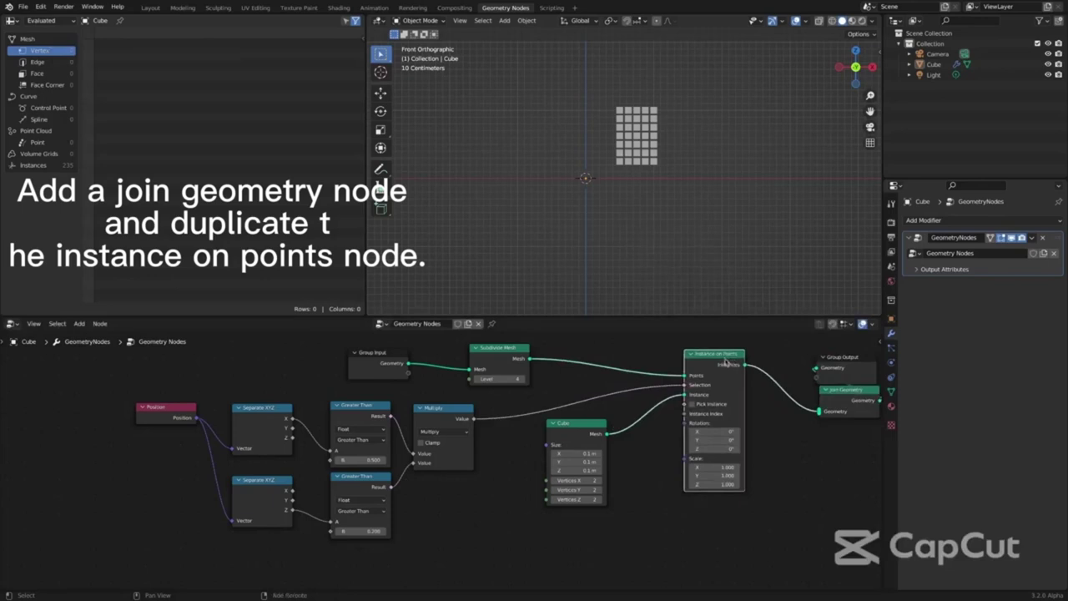
pyautogui.hotkey('shift', 'd')
pyautogui.click(728, 509)
pyautogui.moveTo(780, 422); pyautogui.dragTo(780, 402, button='middle')
pyautogui.moveTo(626, 316); pyautogui.dragTo(626, 284)
# Link Subdivide Mesh and Cube to the duplicate's Points and Instance inputs, and its Instances output to Join Geometry.
pyautogui.moveTo(611, 350); pyautogui.dragTo(598, 348, button='middle')
pyautogui.moveTo(518, 322); pyautogui.dragTo(672, 485)
pyautogui.moveTo(590, 404); pyautogui.dragTo(556, 421)
pyautogui.moveTo(733, 474); pyautogui.dragTo(806, 375)
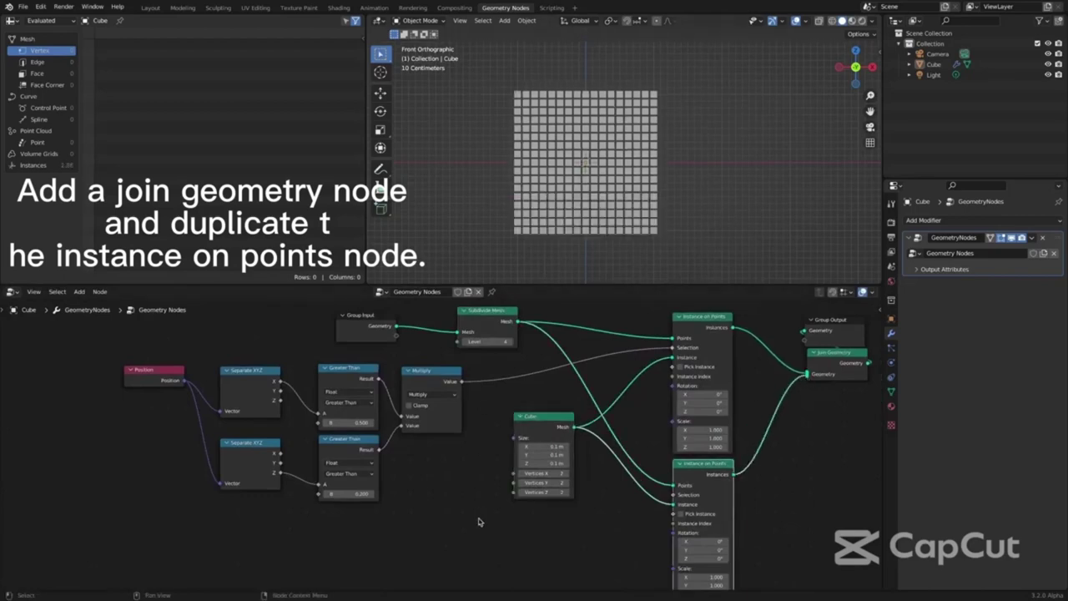
# Add a Compare node set to Equal below the Cube node.
pyautogui.hotkey('shift', 'a')
pyautogui.click(511, 469)
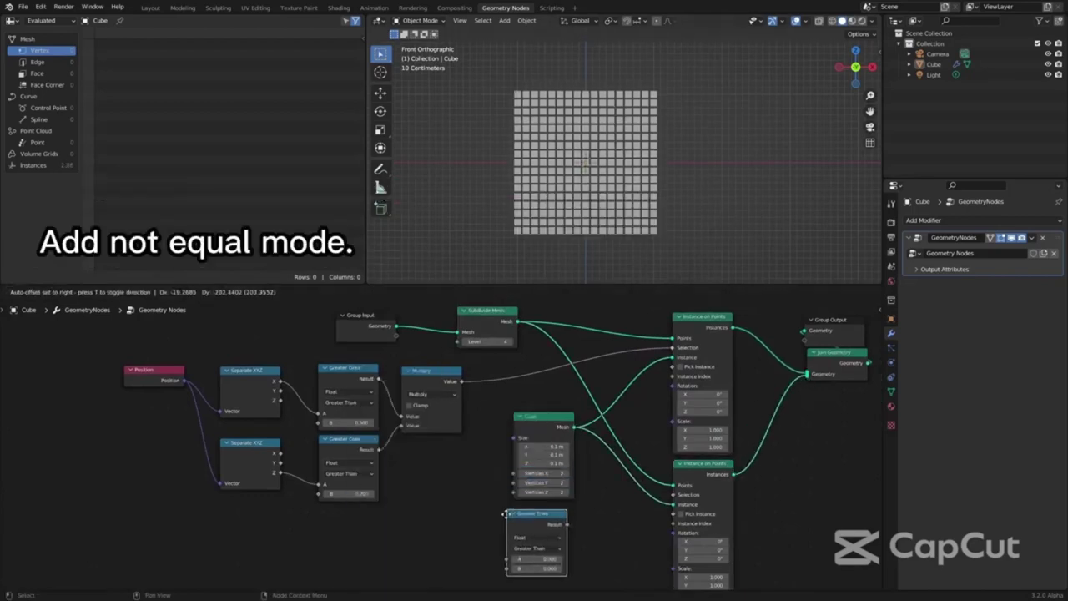
pyautogui.click(515, 519)
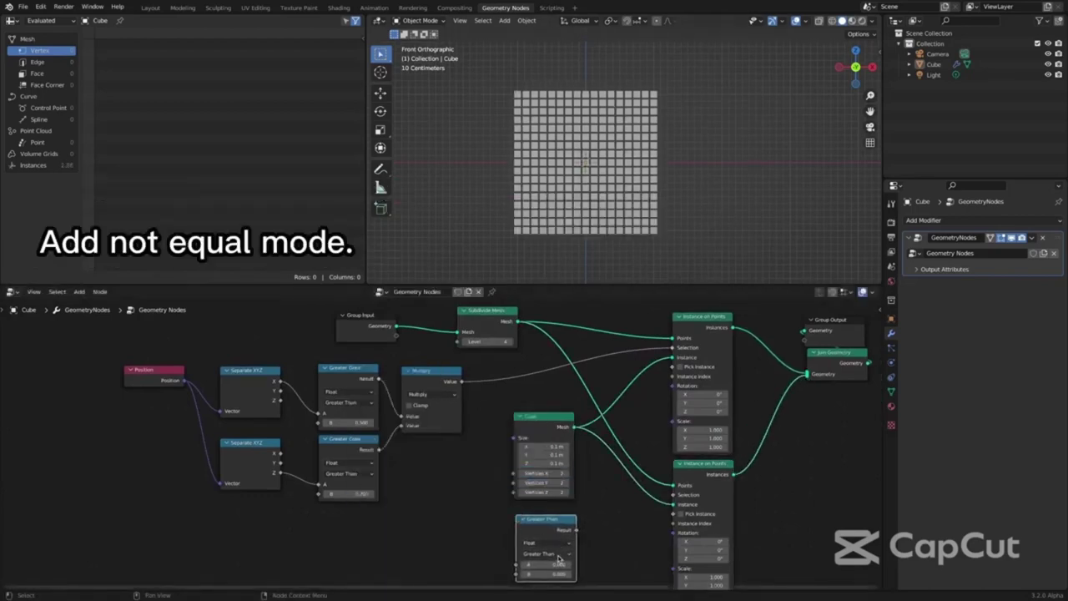
pyautogui.click(558, 556)
pyautogui.click(569, 506)
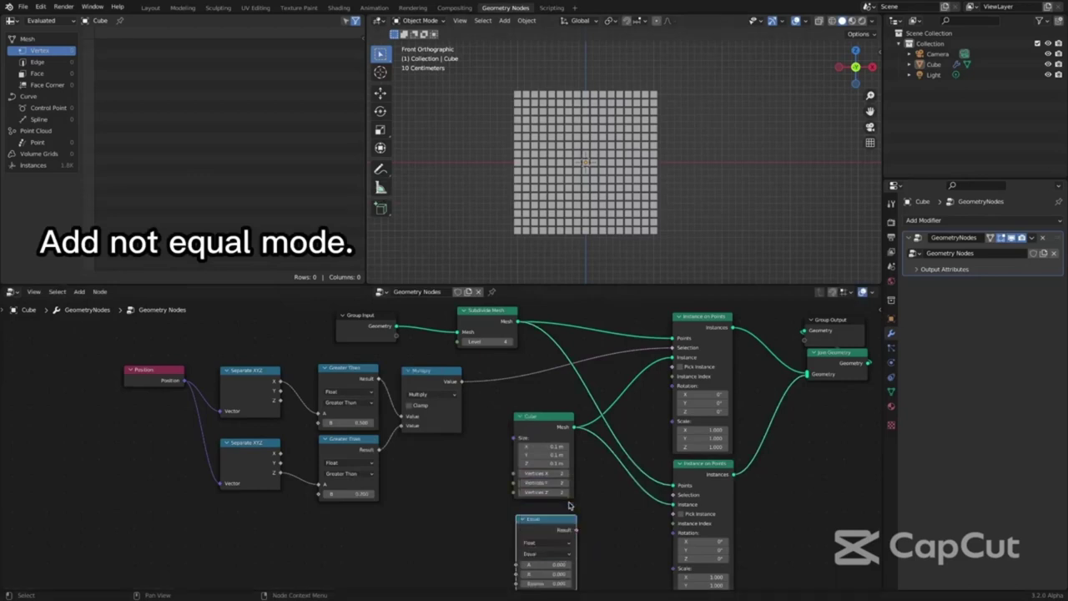
# Link the Multiply value to the Equal node's A input and its Result to the lower Instance on Points node's Selection.
pyautogui.moveTo(446, 377); pyautogui.dragTo(465, 383)
pyautogui.moveTo(523, 566); pyautogui.dragTo(518, 566)
pyautogui.moveTo(576, 529); pyautogui.dragTo(650, 496)
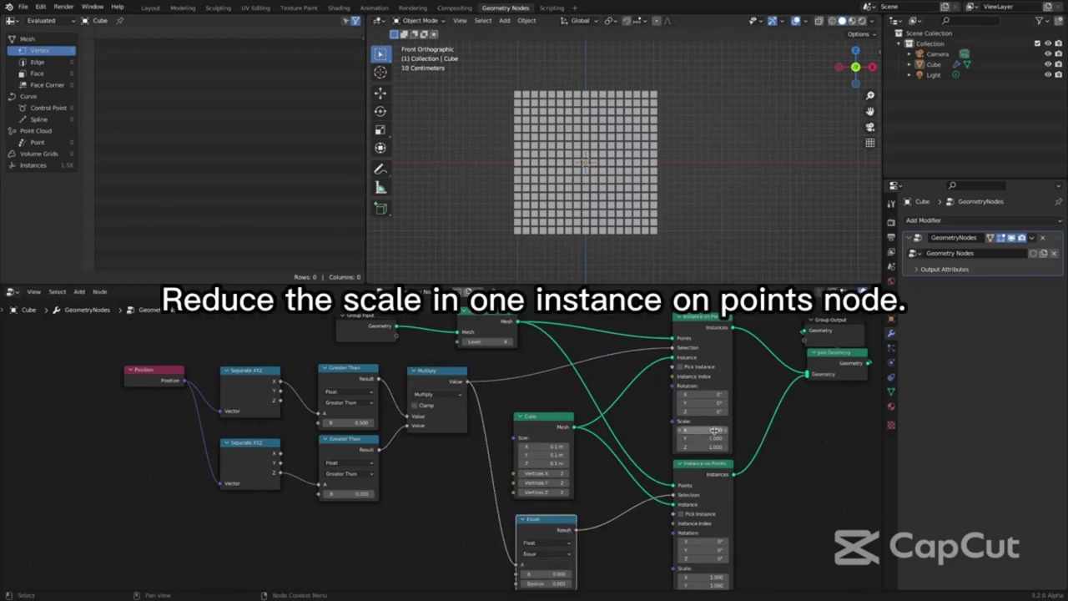
# Set the X, Y and Z scale of the upper Instance on Points node to 0.5.
pyautogui.write('0.1')
pyautogui.moveTo(717, 430); pyautogui.dragTo(717, 448)
pyautogui.press('Return')
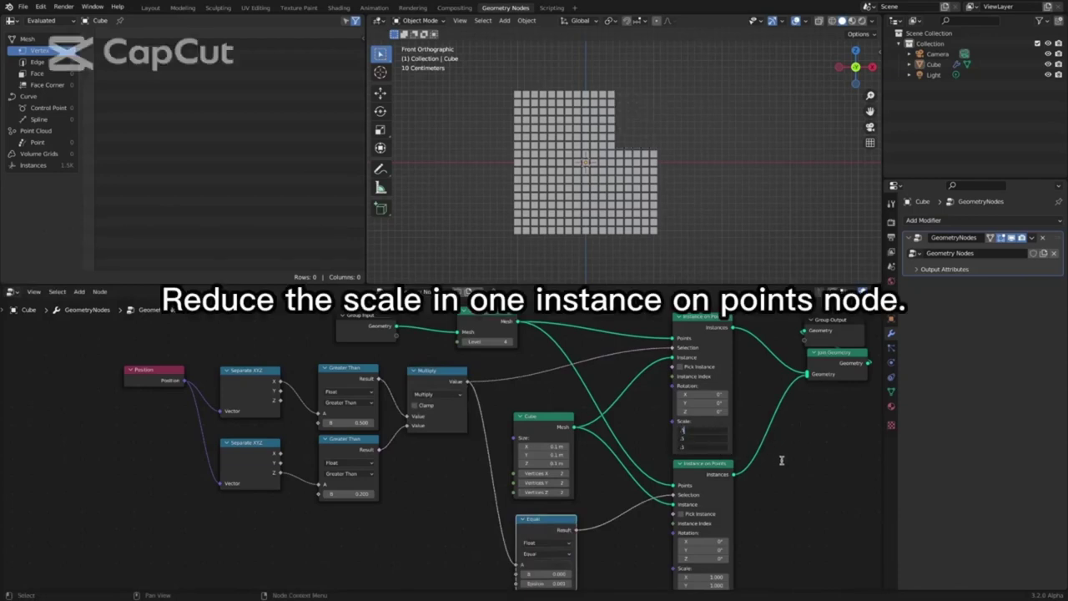
pyautogui.press('Return')
# Try out different B thresholds on the two Greater Than nodes.
pyautogui.moveTo(338, 423); pyautogui.dragTo(337, 423)
pyautogui.hotkey('ctrl', 'z')
pyautogui.moveTo(353, 493); pyautogui.dragTo(353, 493)
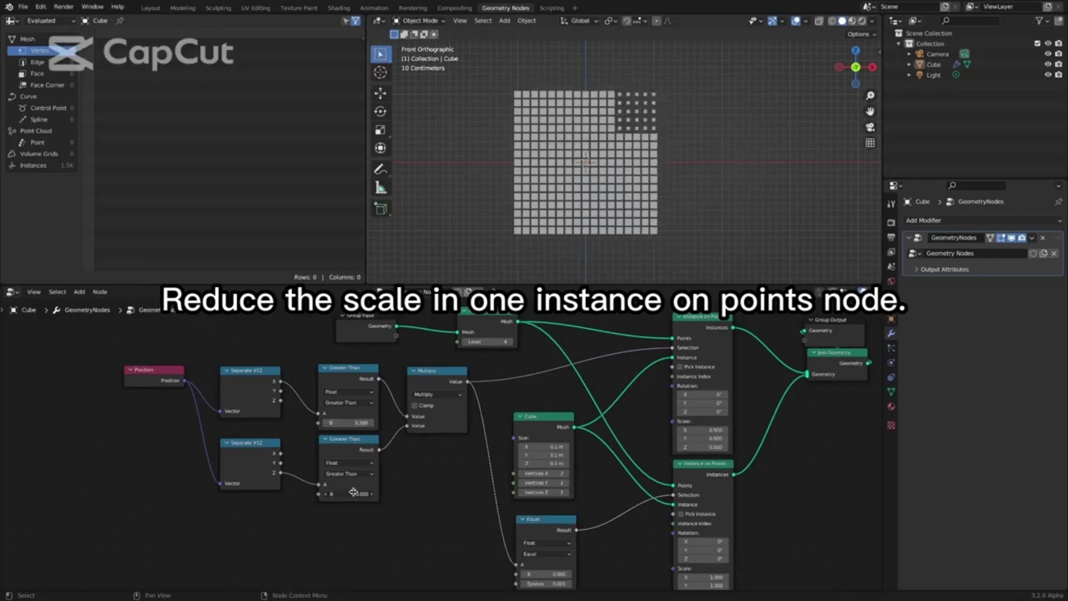
# Add a Value node below the Position node.
pyautogui.hotkey('shift', 'a')
pyautogui.moveTo(92, 346)
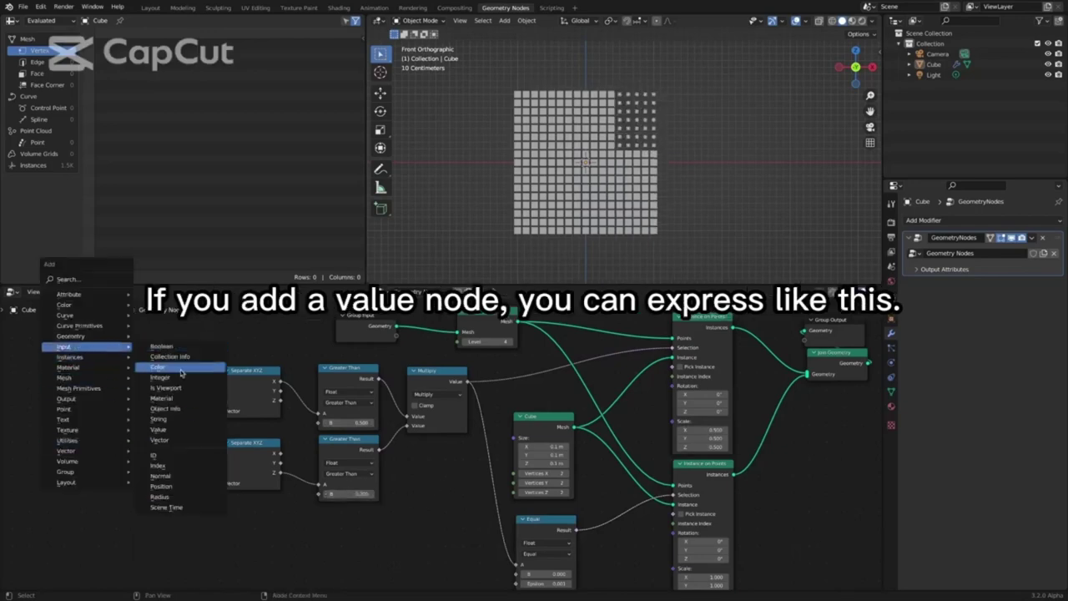
pyautogui.click(198, 431)
pyautogui.click(112, 443)
# Link the Value node to the B inputs of both Greater Than nodes and lower its value to about -0.6.
pyautogui.moveTo(172, 455); pyautogui.dragTo(318, 423)
pyautogui.moveTo(172, 456); pyautogui.dragTo(319, 493)
pyautogui.moveTo(139, 469); pyautogui.dragTo(127, 468)
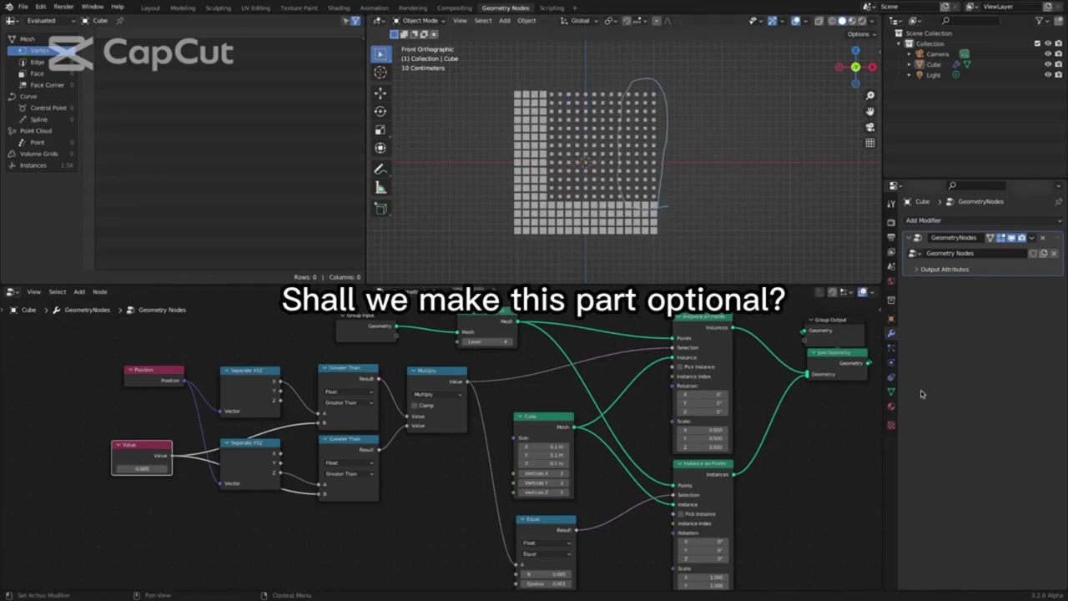
# Duplicate the Separate XYZ and Greater Than pair below the originals, feed it from Position, and link its X output to A.
pyautogui.hotkey('shift', 'd')
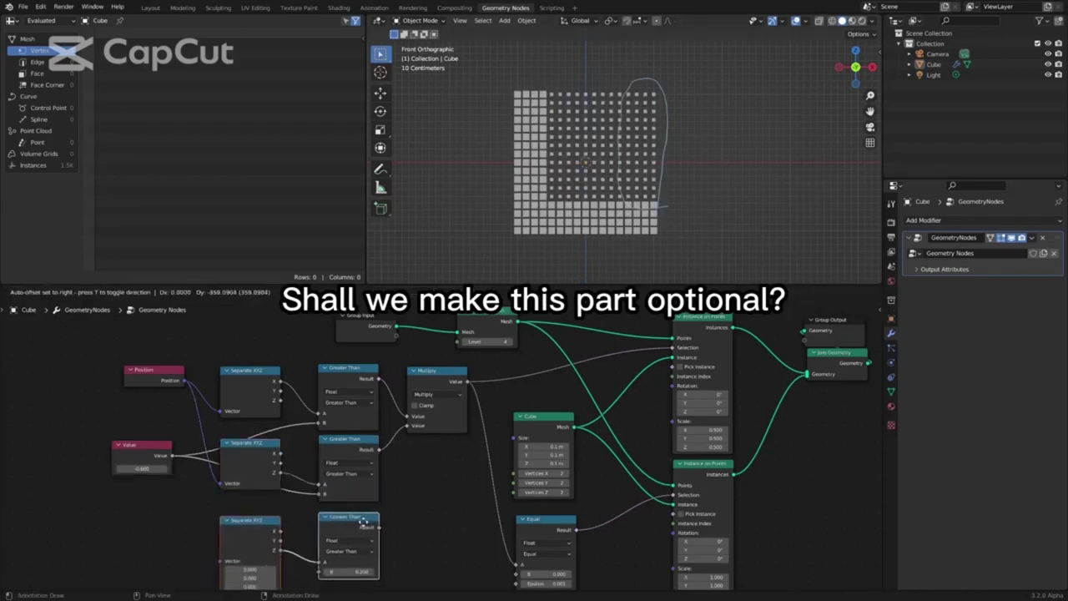
pyautogui.click(362, 522)
pyautogui.moveTo(280, 530); pyautogui.dragTo(305, 552)
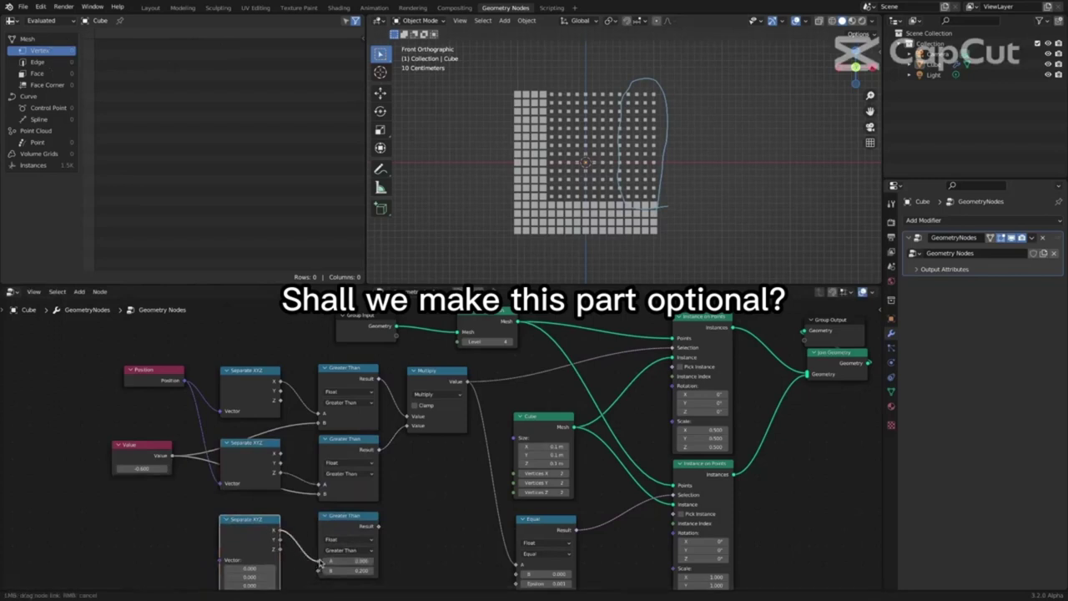
pyautogui.click(181, 381)
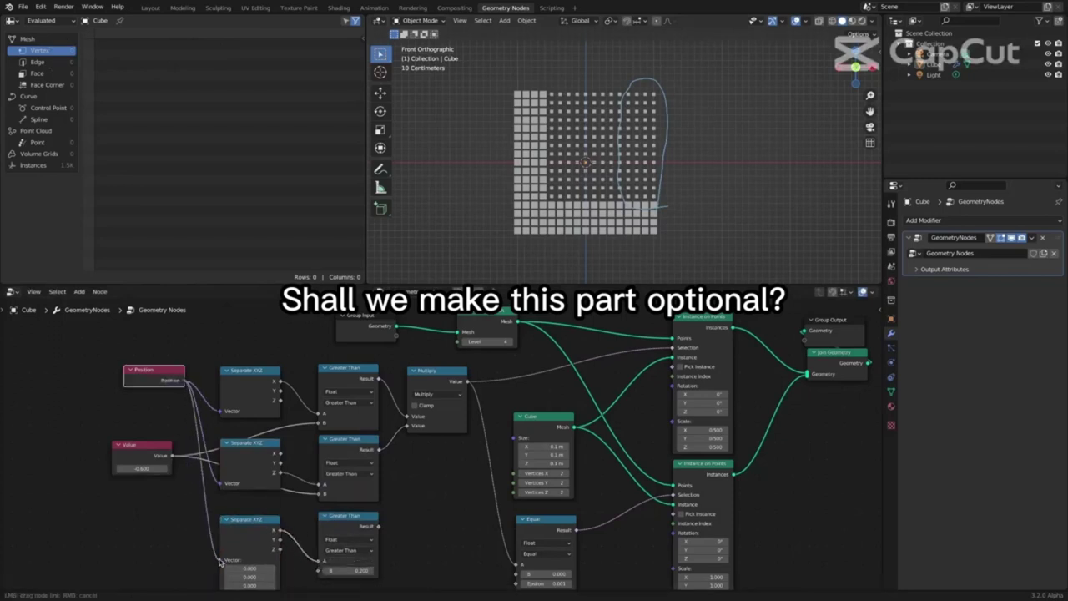
pyautogui.moveTo(220, 562); pyautogui.dragTo(220, 560)
# Insert a duplicate Multiply after the first, link it to Equal's A input, and feed the third comparison into its second value.
pyautogui.moveTo(434, 378); pyautogui.dragTo(424, 376)
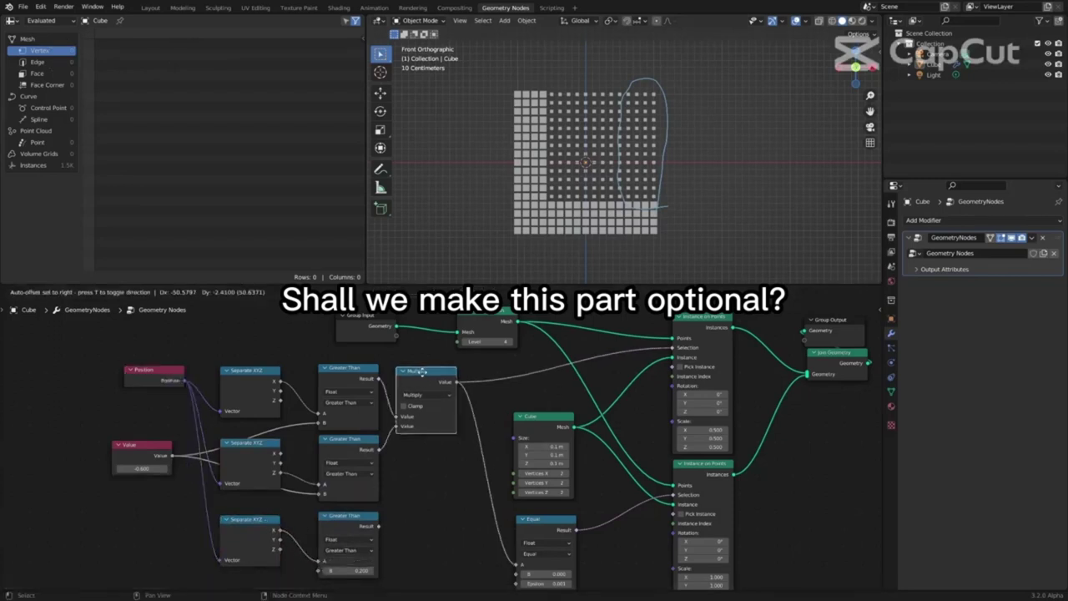
pyautogui.hotkey('shift', 'd')
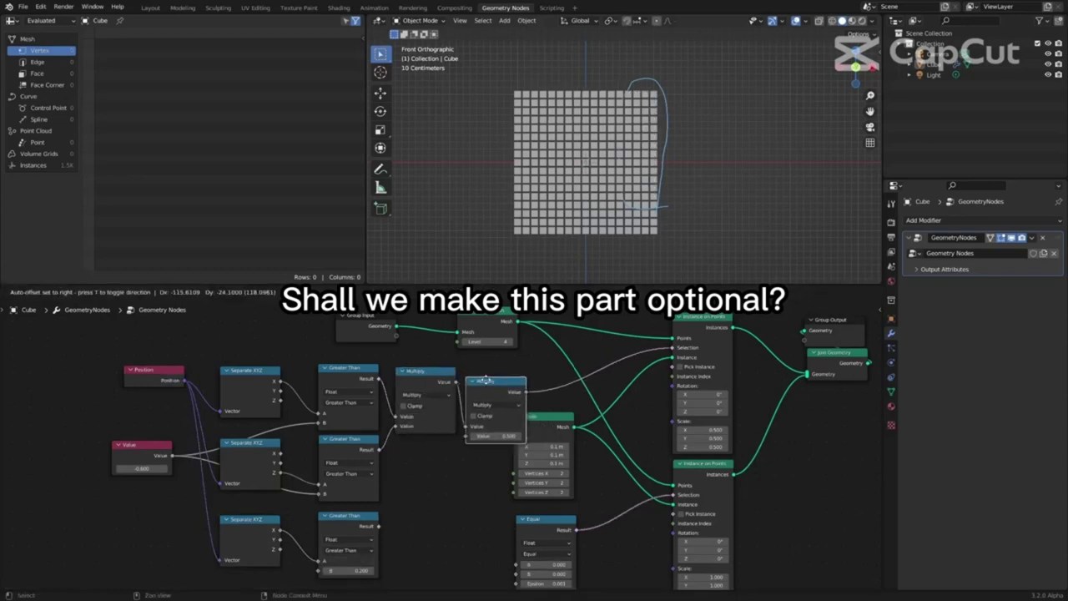
pyautogui.click(511, 394)
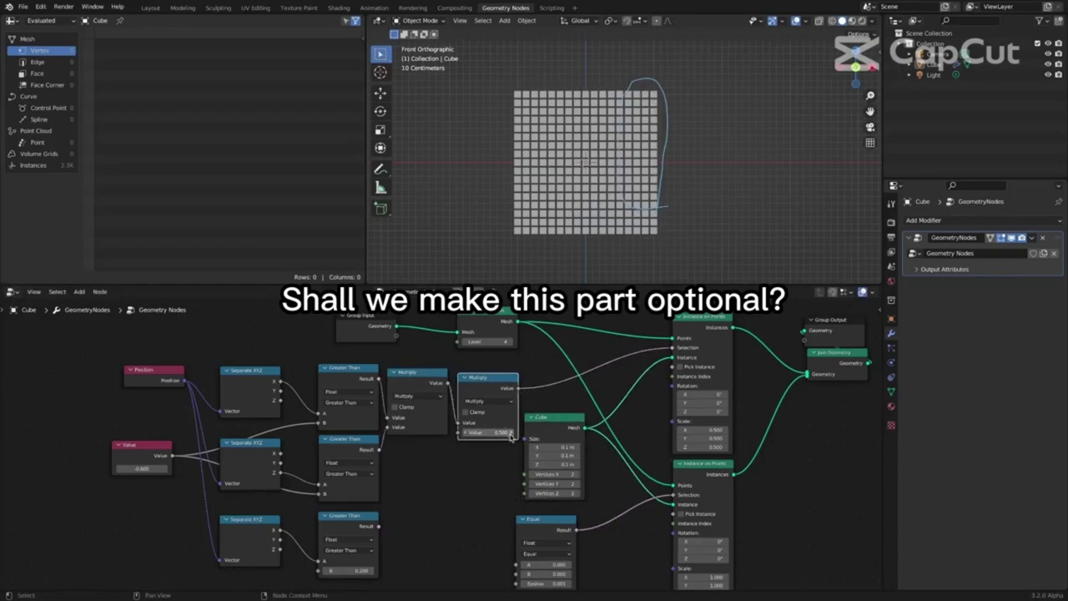
pyautogui.moveTo(517, 566); pyautogui.dragTo(517, 564)
pyautogui.moveTo(546, 519); pyautogui.dragTo(561, 511)
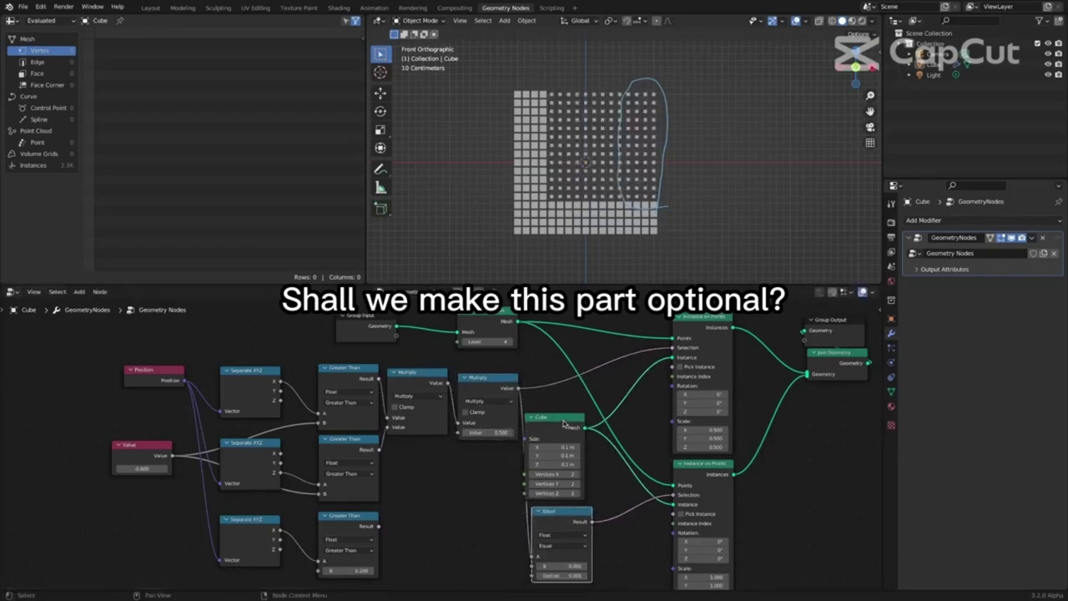
pyautogui.moveTo(557, 417); pyautogui.dragTo(574, 415)
pyautogui.click(377, 524)
pyautogui.moveTo(471, 436); pyautogui.dragTo(467, 433)
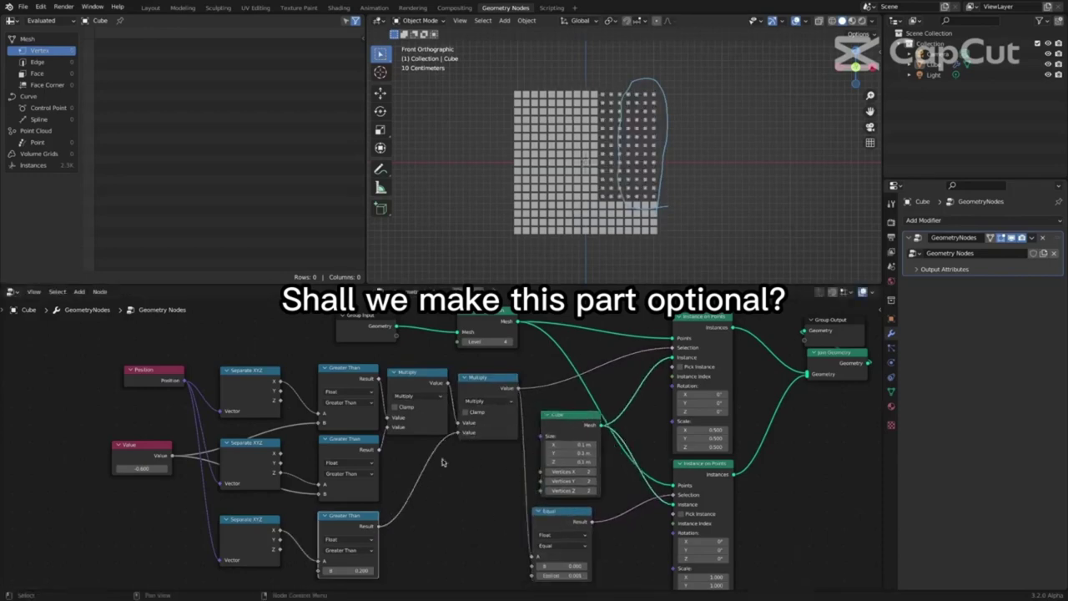
# Change the third comparison node to Less Than with a B threshold of 0.600.
pyautogui.click(361, 550)
pyautogui.click(363, 541)
pyautogui.moveTo(372, 571); pyautogui.dragTo(345, 571)
pyautogui.moveTo(467, 503); pyautogui.dragTo(441, 498, button='middle')
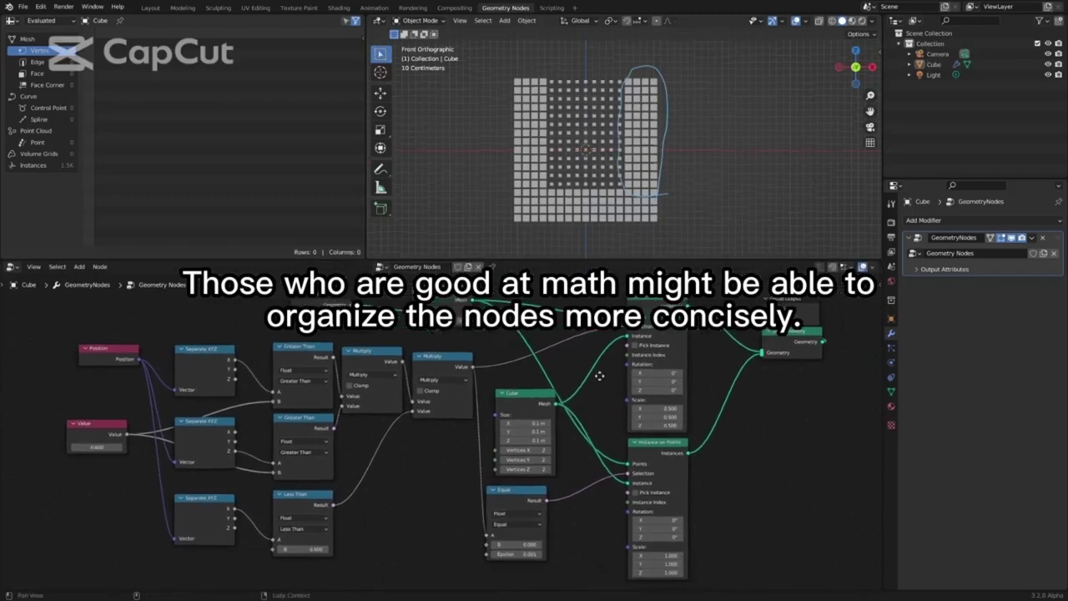
# Undo the annotation stroke in the viewport and space out the Separate XYZ, comparison, Multiply and Equal nodes.
pyautogui.hotkey('ctrl', 'z')
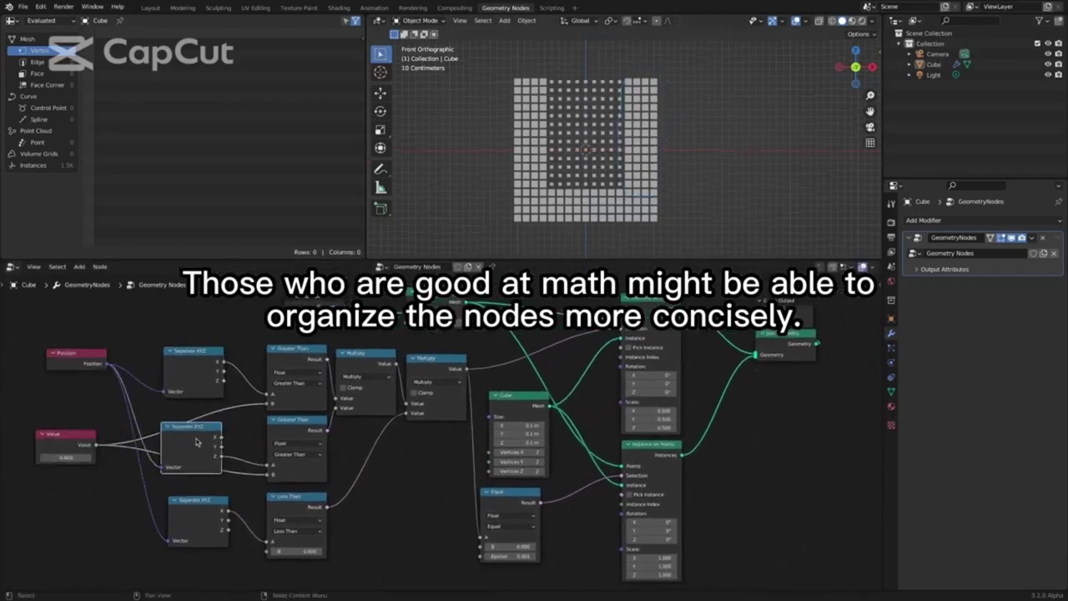
pyautogui.moveTo(196, 442); pyautogui.dragTo(192, 438)
pyautogui.moveTo(201, 510); pyautogui.dragTo(188, 513)
pyautogui.moveTo(296, 359); pyautogui.dragTo(281, 363)
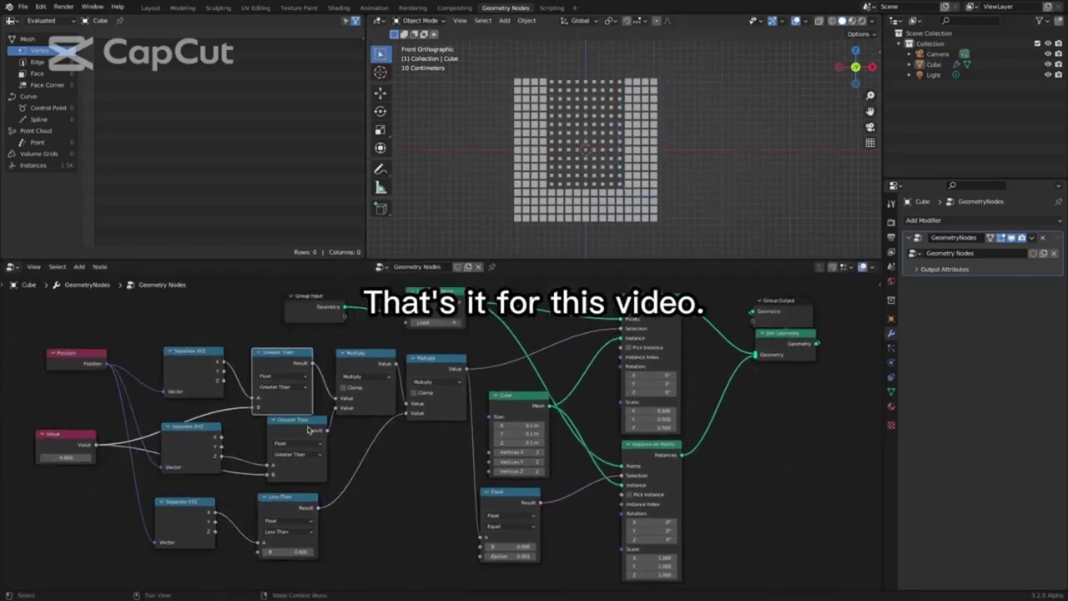
pyautogui.moveTo(302, 429); pyautogui.dragTo(280, 435)
pyautogui.moveTo(296, 505); pyautogui.dragTo(275, 509)
pyautogui.moveTo(367, 363); pyautogui.dragTo(369, 353)
pyautogui.moveTo(436, 367); pyautogui.dragTo(438, 372)
pyautogui.moveTo(510, 500); pyautogui.dragTo(527, 503)
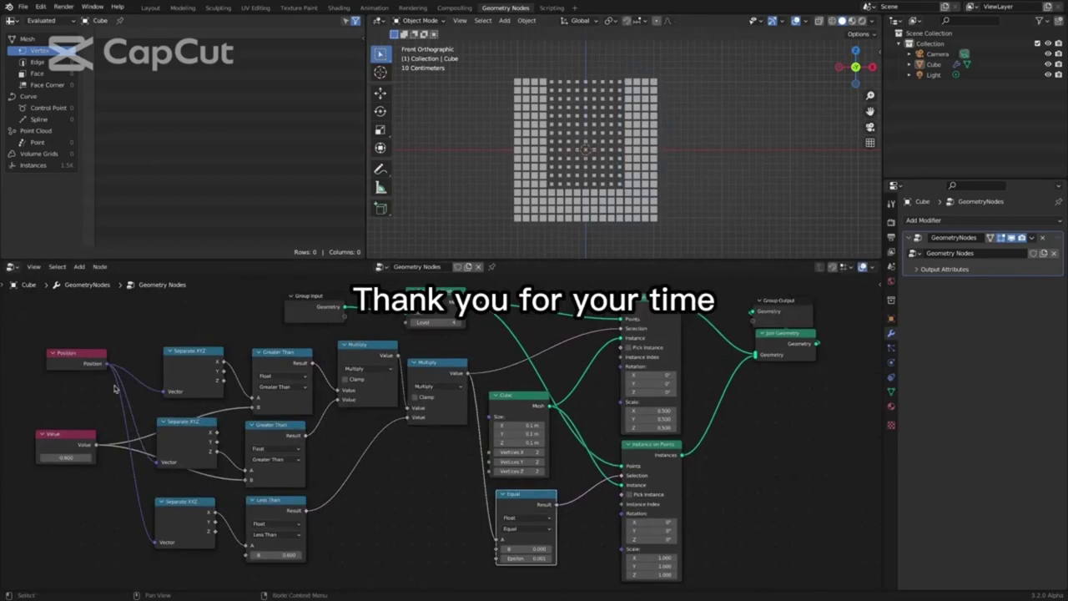
# Try out different thresholds on the Value node and on the Less Than node's B input.
pyautogui.moveTo(60, 457)
pyautogui.mouseDown()
pyautogui.moveTo(77, 457)
pyautogui.moveTo(50, 457)
pyautogui.mouseUp()
pyautogui.moveTo(286, 555)
pyautogui.mouseDown()
pyautogui.moveTo(277, 554)
pyautogui.moveTo(291, 556)
pyautogui.mouseUp()
pyautogui.moveTo(66, 457); pyautogui.dragTo(88, 457)
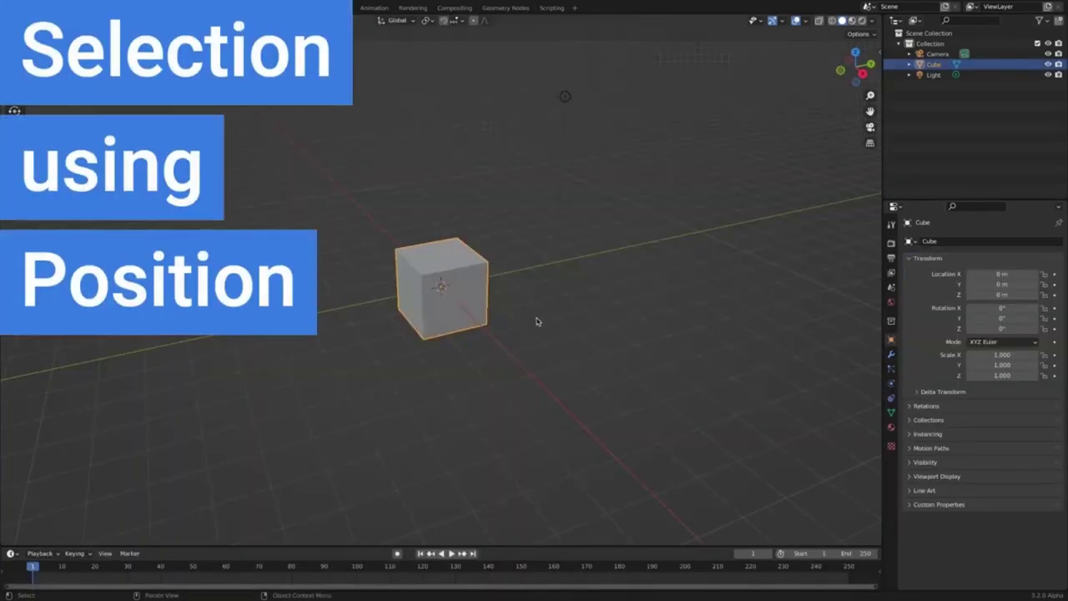
# Switch to the Geometry Nodes workspace and create a new node tree for the default cube.
pyautogui.moveTo(467, 329); pyautogui.dragTo(522, 298, button='middle')
pyautogui.click(505, 7)
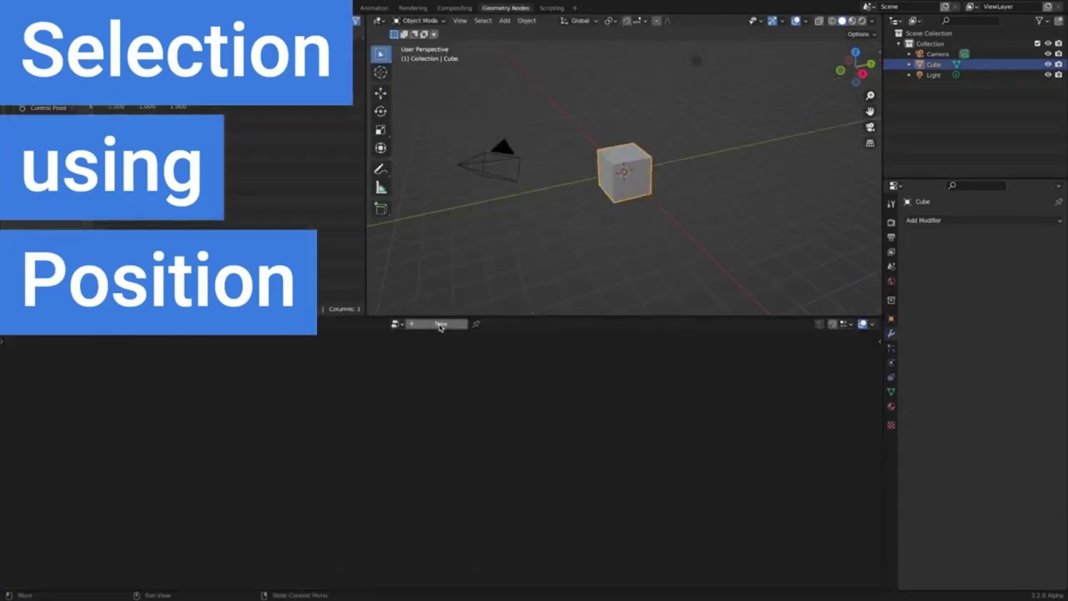
pyautogui.click(440, 325)
# Narrow the spreadsheet, split the 3D viewport into two, and set one of them to a front orthographic view of the cube.
pyautogui.moveTo(572, 209); pyautogui.dragTo(676, 217, button='middle')
pyautogui.scroll(4, 634, 200)
pyautogui.keyDown('shift'); pyautogui.moveTo(467, 182); pyautogui.dragTo(521, 183, button='middle'); pyautogui.keyUp('shift')
pyautogui.moveTo(366, 183); pyautogui.dragTo(217, 183)
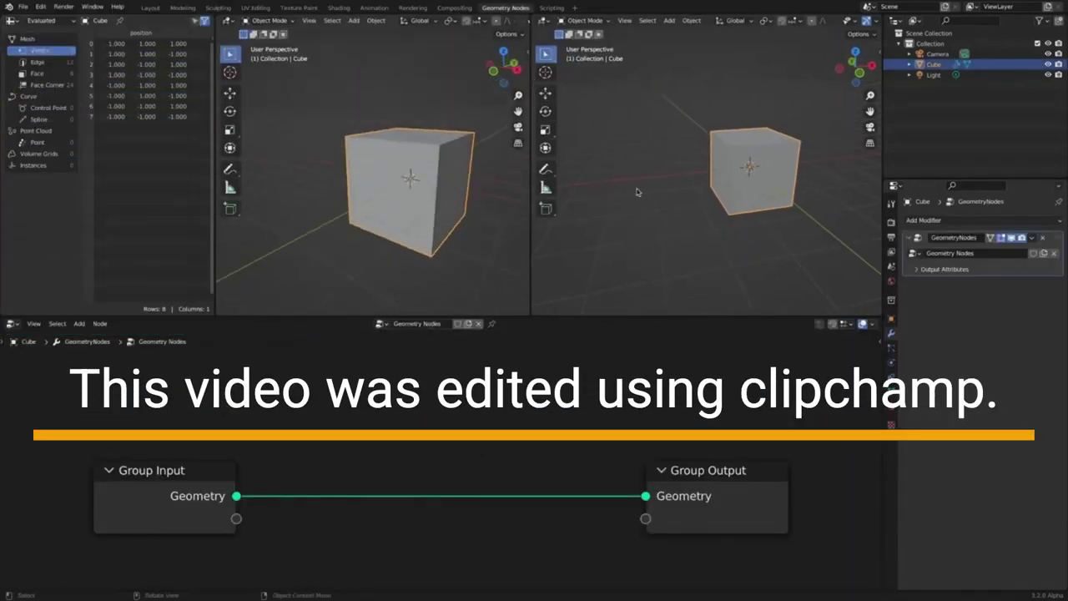
pyautogui.press('KP_1')
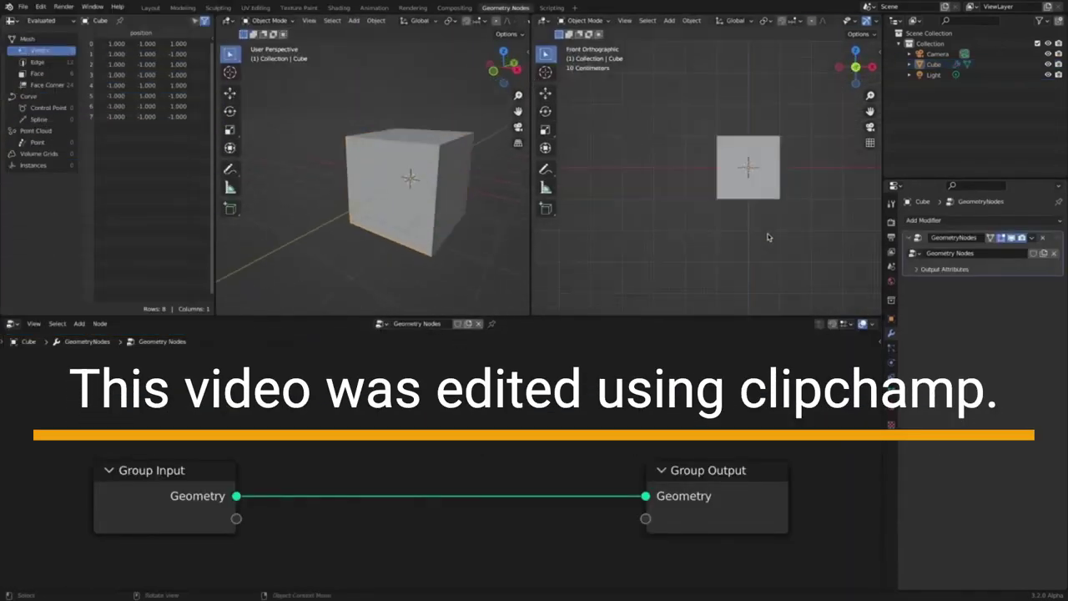
pyautogui.keyDown('ctrl'); pyautogui.moveTo(768, 237); pyautogui.dragTo(801, 203, button='middle'); pyautogui.keyUp('ctrl')
pyautogui.keyDown('shift'); pyautogui.moveTo(849, 203); pyautogui.dragTo(779, 217, button='middle'); pyautogui.keyUp('shift')
pyautogui.scroll(2, 570, 422)
pyautogui.moveTo(570, 422); pyautogui.dragTo(581, 386, button='middle')
pyautogui.moveTo(531, 300); pyautogui.dragTo(495, 300)
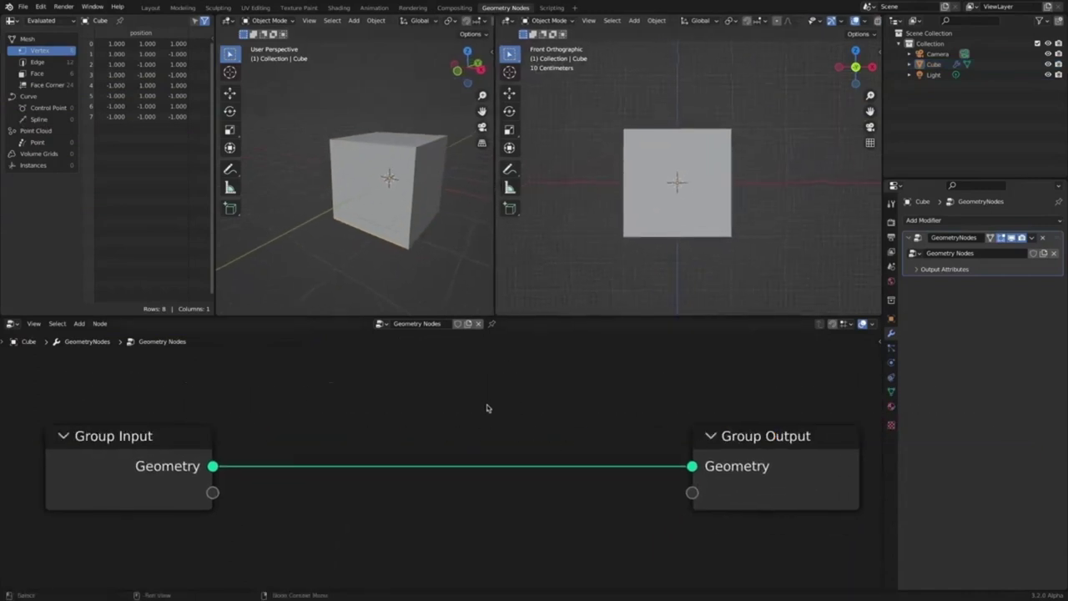
# Insert a Subdivision Surface node between Group Input and Group Output and spread the nodes apart.
pyautogui.hotkey('shift', 'a')
pyautogui.moveTo(455, 344)
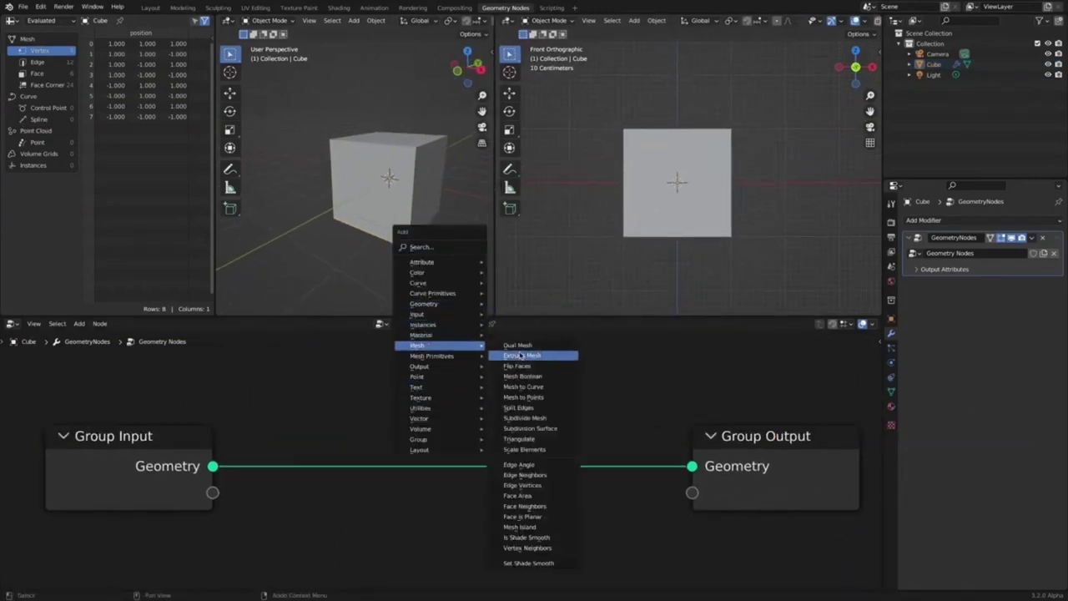
pyautogui.click(558, 430)
pyautogui.click(404, 380)
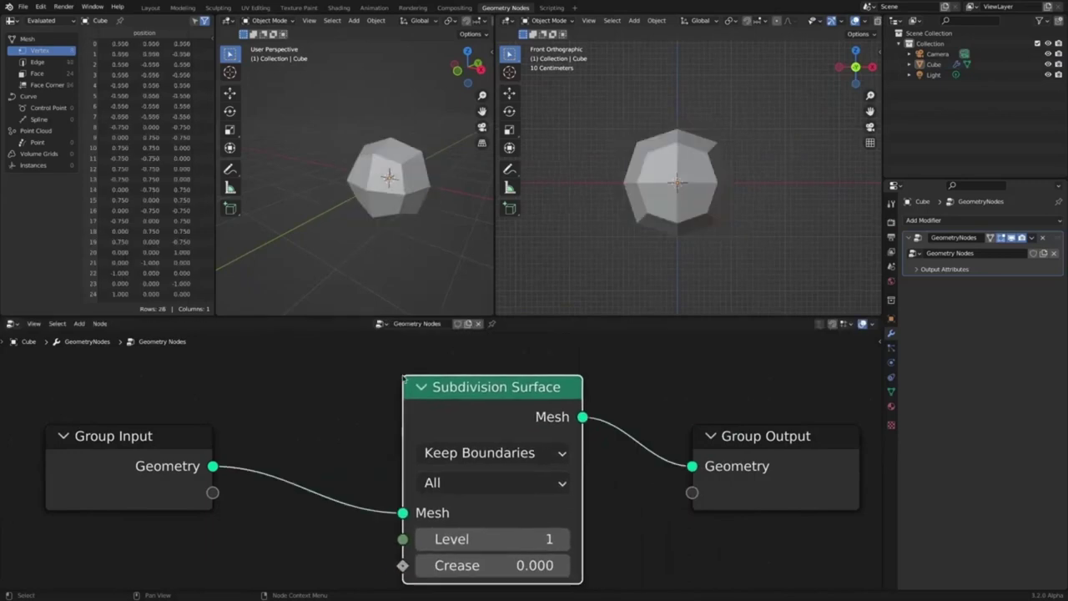
pyautogui.scroll(-2, 641, 393)
pyautogui.moveTo(654, 405)
pyautogui.mouseDown(button='middle')
pyautogui.moveTo(649, 386)
pyautogui.moveTo(615, 380)
pyautogui.moveTo(641, 403)
pyautogui.mouseUp(button='middle')
pyautogui.moveTo(172, 430); pyautogui.dragTo(112, 415)
pyautogui.moveTo(467, 399); pyautogui.dragTo(361, 392)
pyautogui.moveTo(634, 430); pyautogui.dragTo(754, 410)
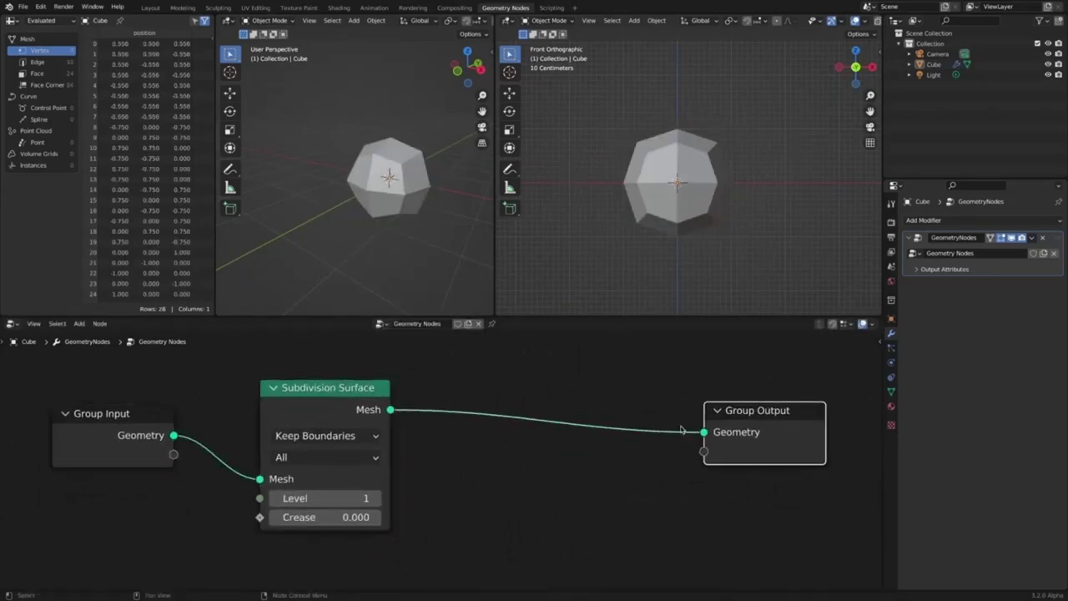
# Insert an Instance on Points node between Subdivision Surface and Group Output.
pyautogui.hotkey('shift', 'a')
pyautogui.moveTo(565, 430)
pyautogui.click(617, 429)
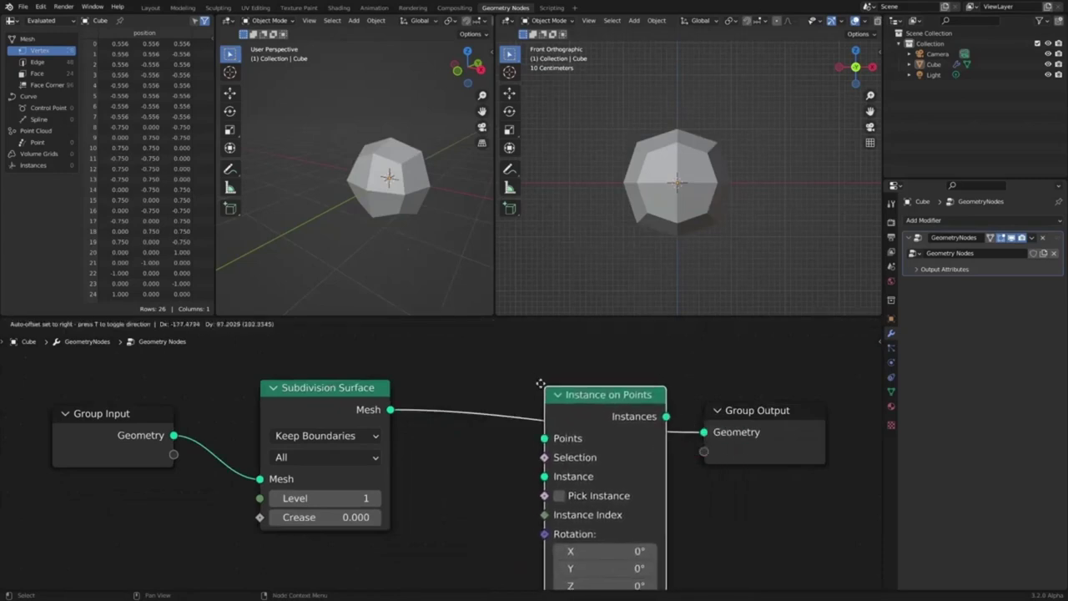
pyautogui.click(646, 419)
pyautogui.scroll(-1, 442, 491)
pyautogui.scroll(-1, 442, 491)
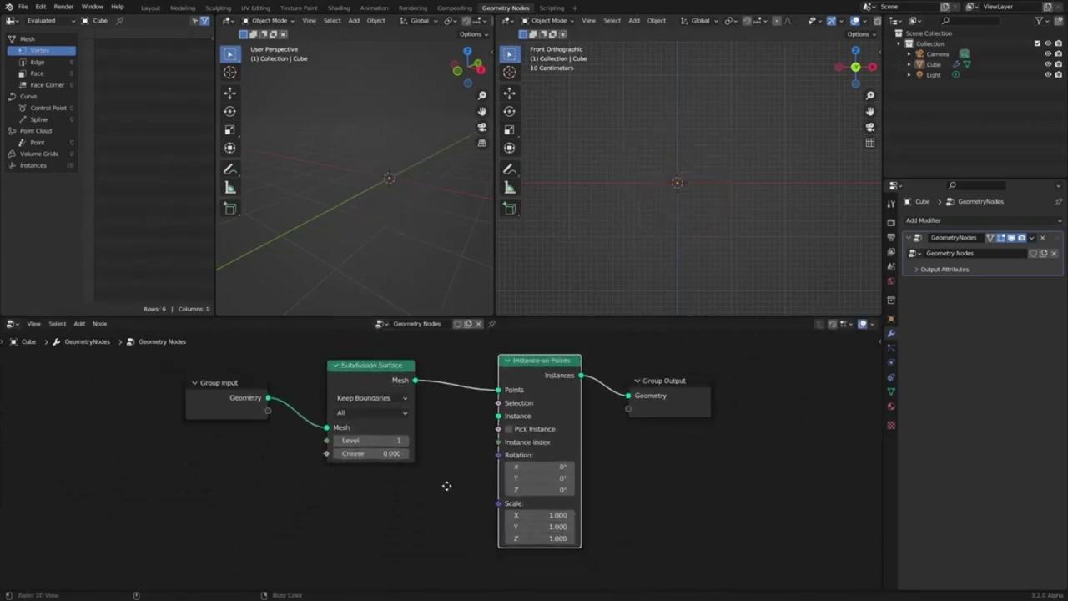
# Add a Cube mesh primitive sized 0.1 m on X, Y and Z and link it to the Instance input of Instance on Points.
pyautogui.hotkey('shift', 'a')
pyautogui.moveTo(300, 496)
pyautogui.click(389, 509)
pyautogui.click(402, 504)
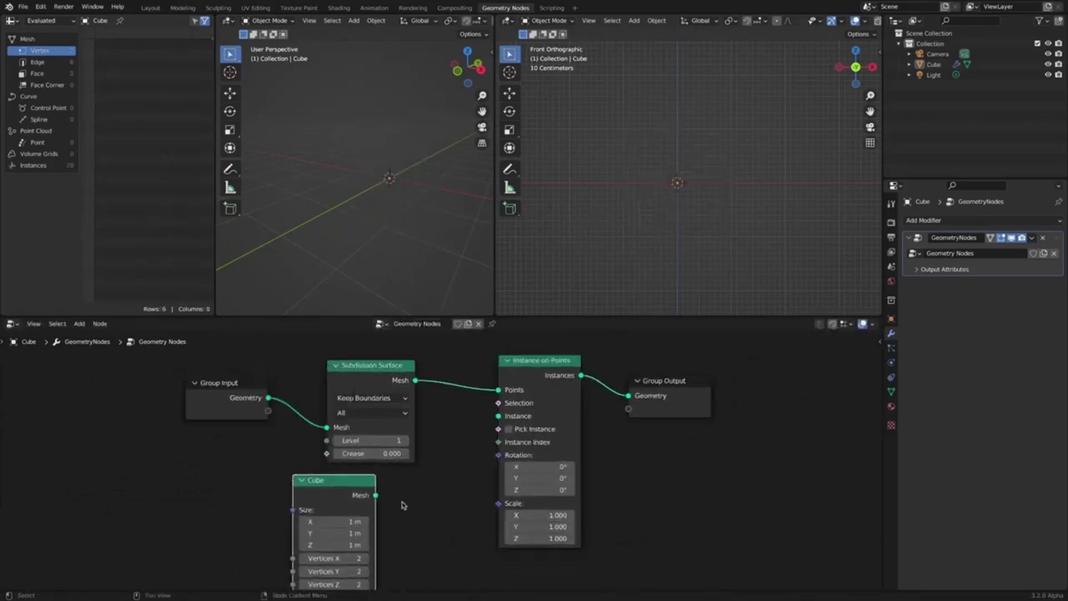
pyautogui.moveTo(494, 435); pyautogui.dragTo(498, 416)
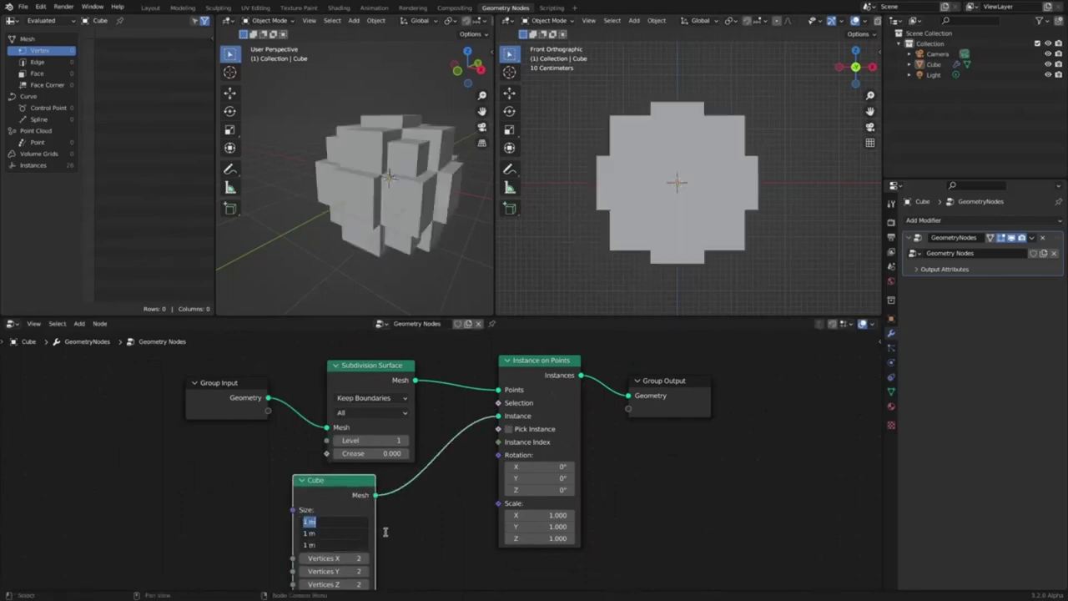
pyautogui.press('Return')
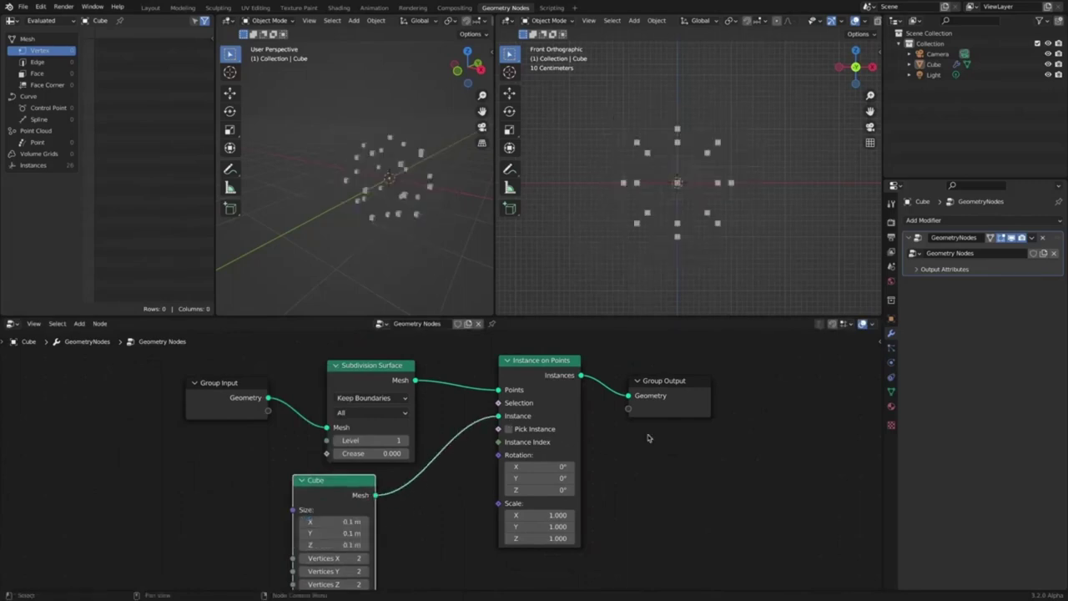
# Insert a Join Geometry node between Instance on Points and Group Output and place it below Group Output.
pyautogui.moveTo(671, 385); pyautogui.dragTo(784, 373)
pyautogui.hotkey('shift', 'a')
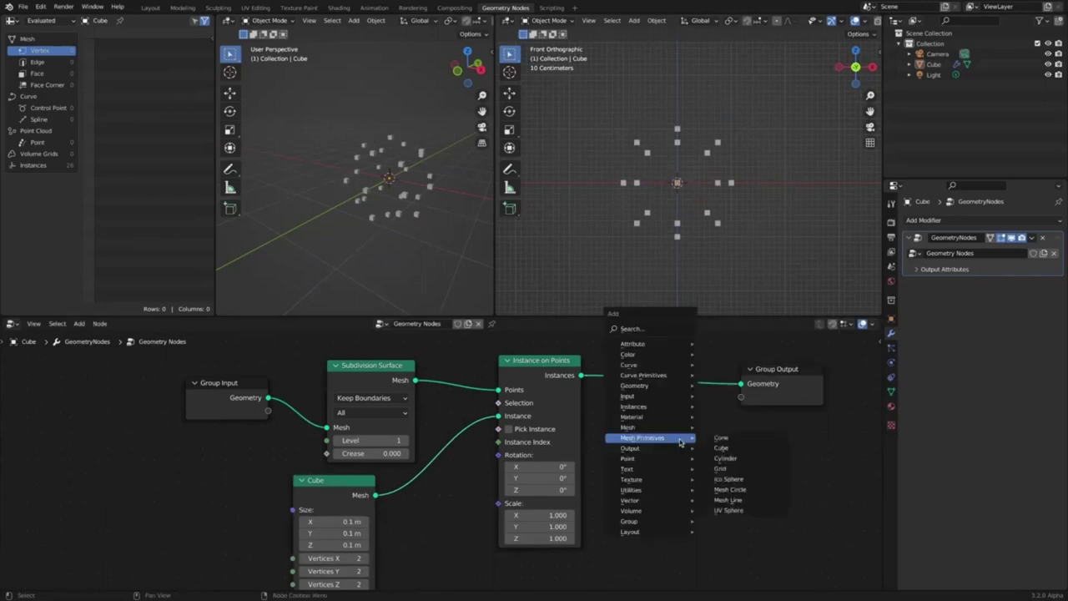
pyautogui.moveTo(659, 377)
pyautogui.click(751, 388)
pyautogui.click(656, 353)
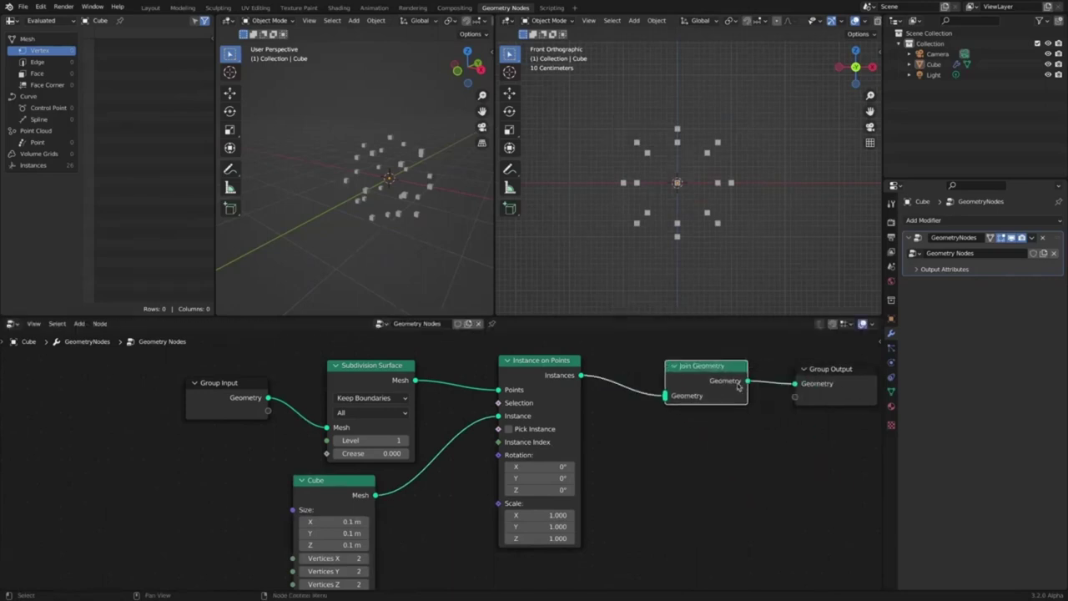
pyautogui.moveTo(714, 375); pyautogui.dragTo(849, 427)
pyautogui.moveTo(822, 374); pyautogui.dragTo(813, 367)
# Link the Subdivision Surface mesh to Join Geometry as well and rearrange the Instance on Points and Subdivision Surface nodes.
pyautogui.moveTo(558, 368); pyautogui.dragTo(557, 386)
pyautogui.moveTo(415, 381); pyautogui.dragTo(797, 443)
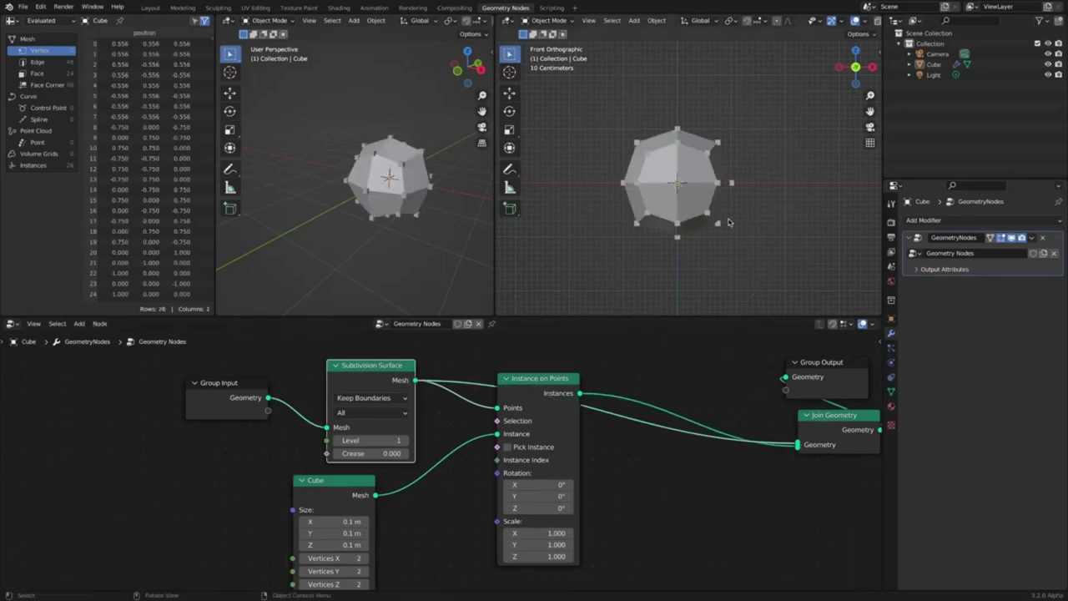
pyautogui.scroll(2, 692, 176)
pyautogui.scroll(2, 450, 194)
pyautogui.moveTo(450, 194); pyautogui.dragTo(427, 185, button='middle')
pyautogui.moveTo(555, 382); pyautogui.dragTo(524, 423)
pyautogui.moveTo(382, 366); pyautogui.dragTo(358, 363)
pyautogui.click(642, 484)
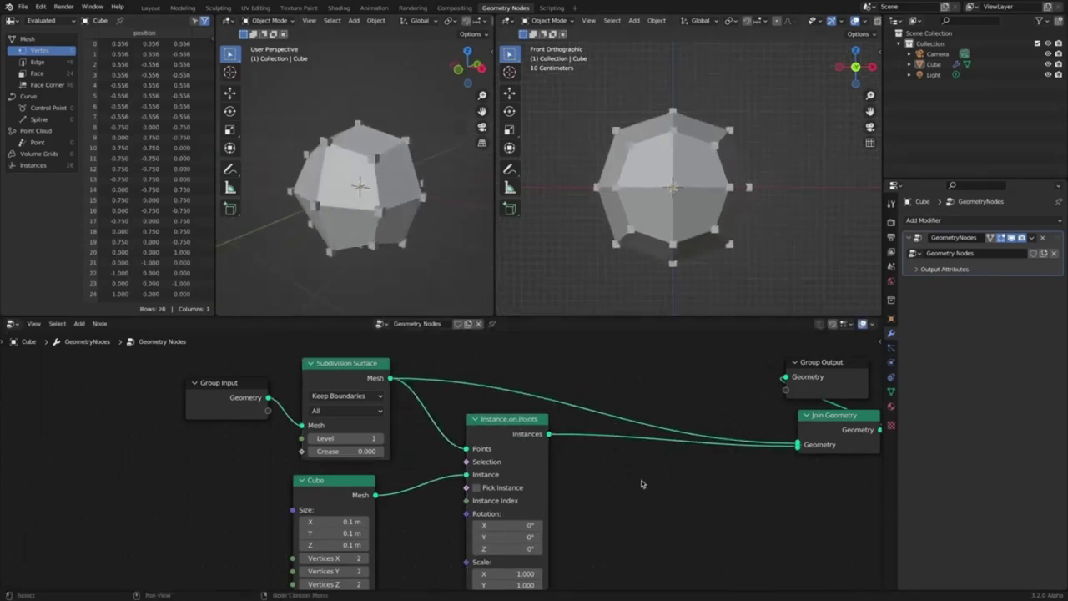
# Insert a Set Material node between Instance on Points and Join Geometry.
pyautogui.hotkey('shift', 'a')
pyautogui.click(699, 515)
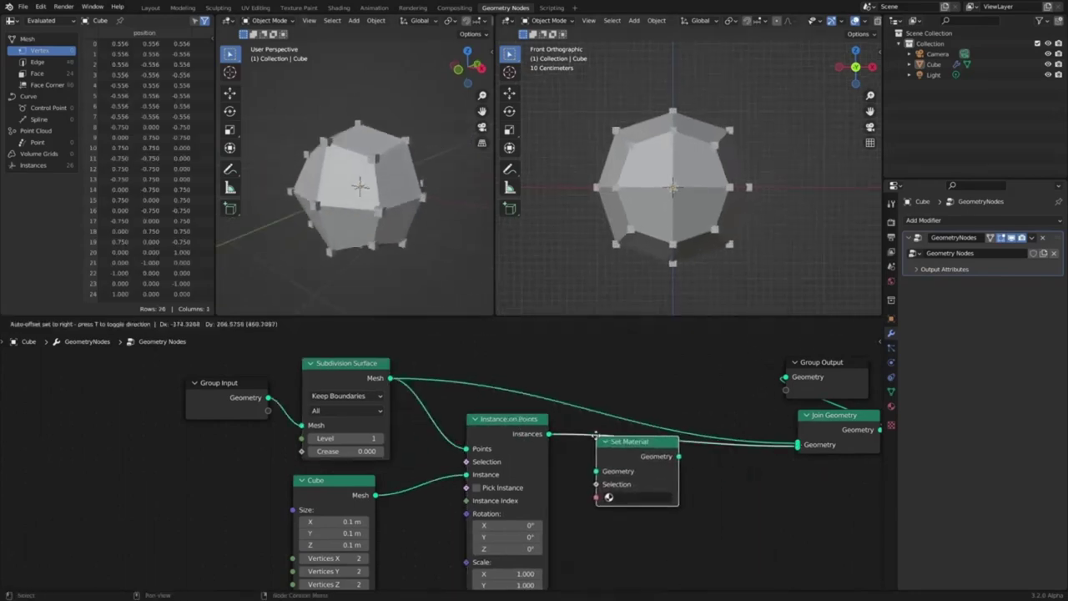
pyautogui.click(674, 444)
# Add a second material to the cube with a blue base color and name it blue.
pyautogui.click(891, 406)
pyautogui.click(1058, 221)
pyautogui.click(980, 286)
pyautogui.click(1011, 395)
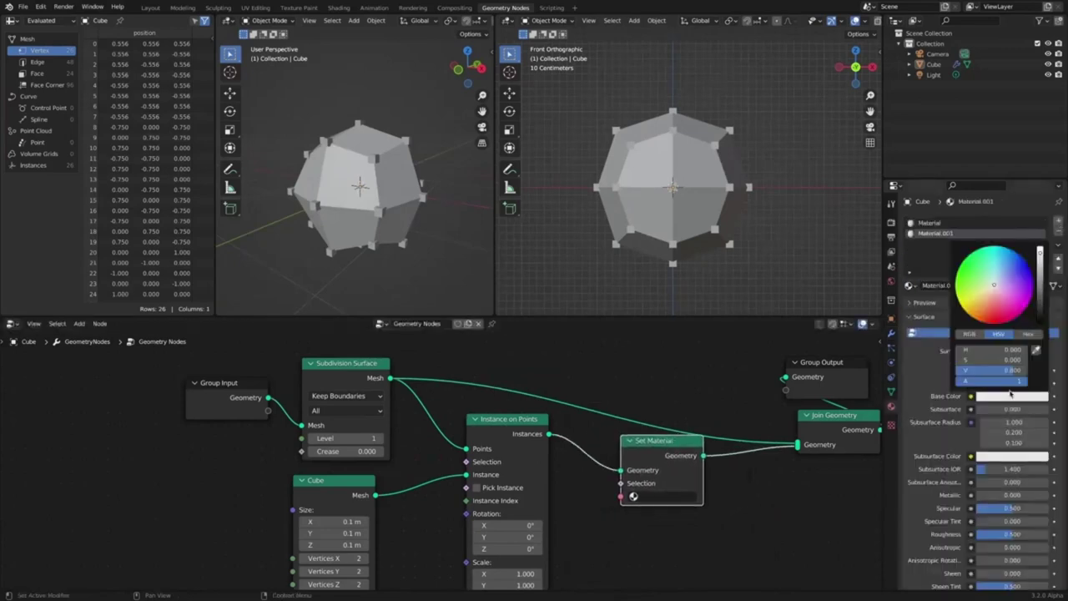
pyautogui.click(968, 261)
pyautogui.doubleClick(959, 233)
# Assign the blue material in the Set Material node and switch the perspective viewport to Material Preview shading.
pyautogui.click(635, 495)
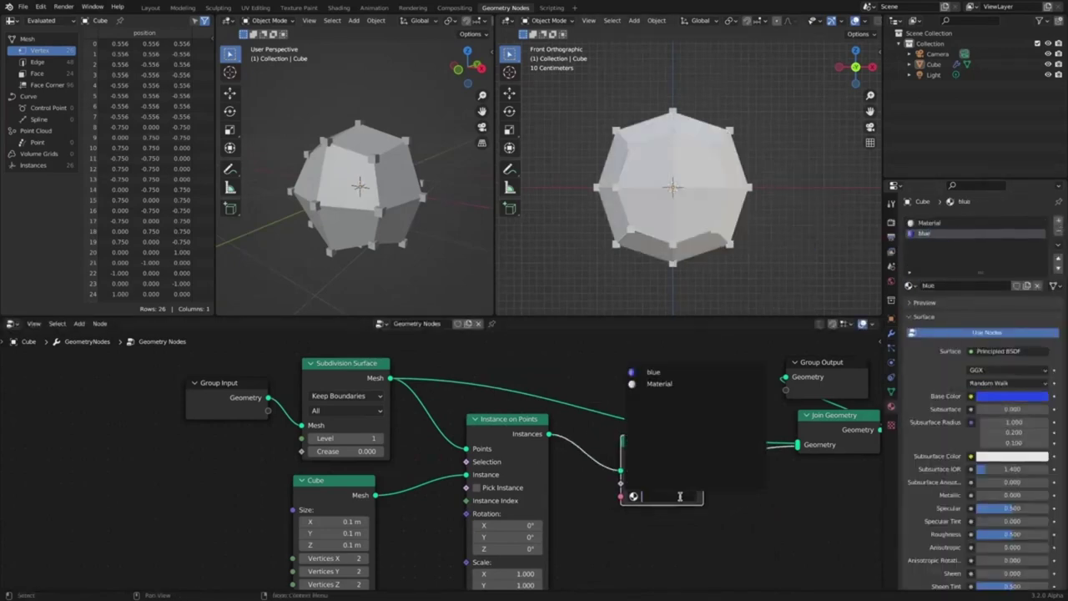
pyautogui.click(691, 372)
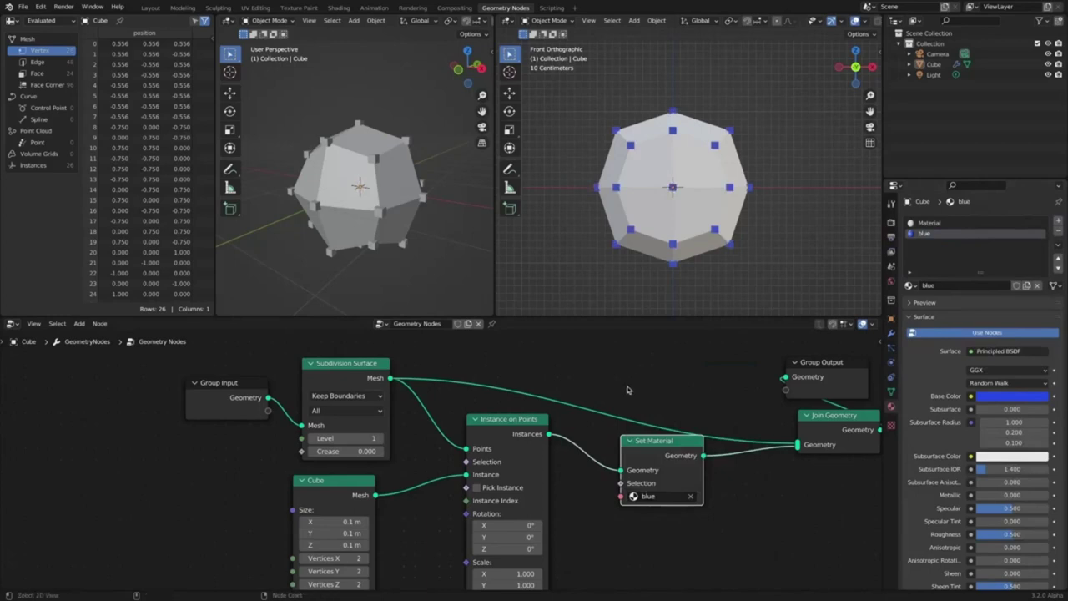
pyautogui.scroll(-1, 628, 389)
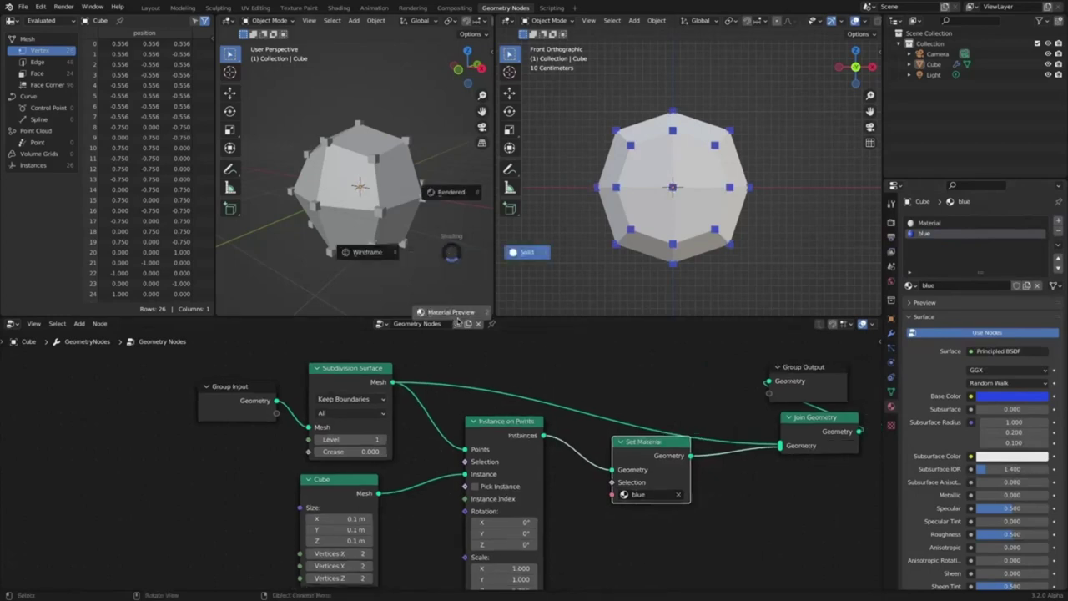
pyautogui.scroll(1, 435, 254)
pyautogui.keyDown('shift'); pyautogui.moveTo(435, 254); pyautogui.dragTo(436, 248, button='middle'); pyautogui.keyUp('shift')
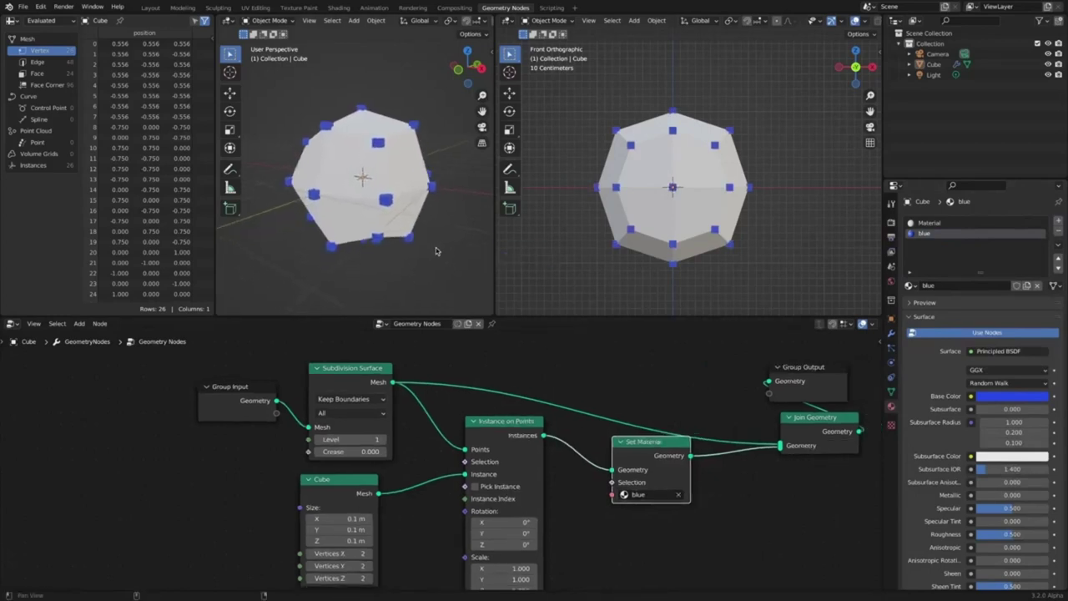
# Rearrange the node tree, spreading the nodes apart and placing the Cube node beside the Instance input of Instance on Points.
pyautogui.scroll(-1, 613, 421)
pyautogui.moveTo(644, 387); pyautogui.dragTo(559, 367, button='middle')
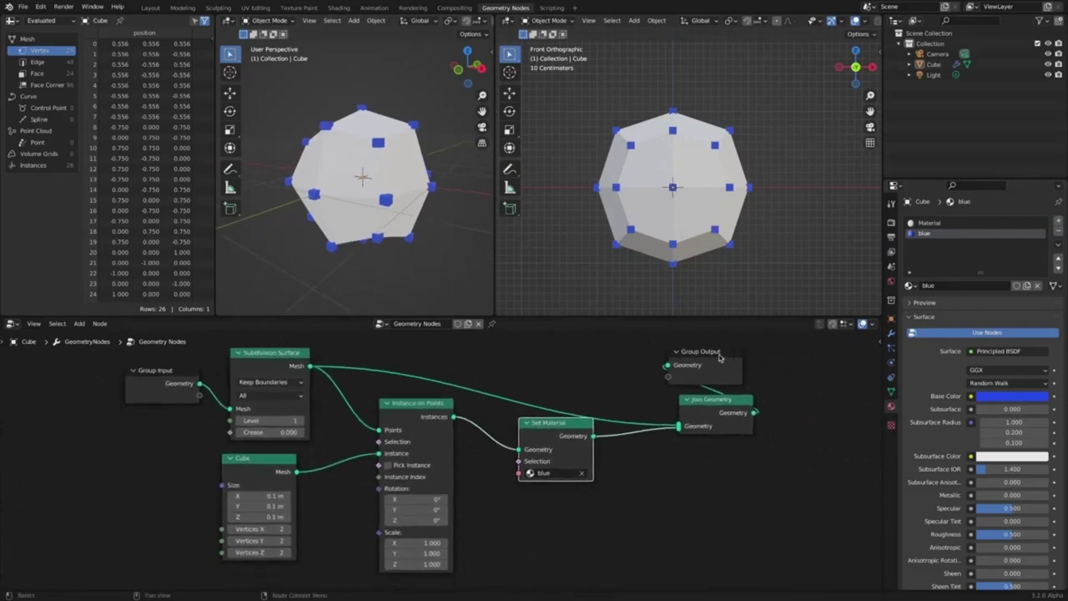
pyautogui.moveTo(719, 355); pyautogui.dragTo(763, 353)
pyautogui.moveTo(716, 401); pyautogui.dragTo(749, 395)
pyautogui.moveTo(571, 424); pyautogui.dragTo(646, 427)
pyautogui.moveTo(413, 405); pyautogui.dragTo(493, 409)
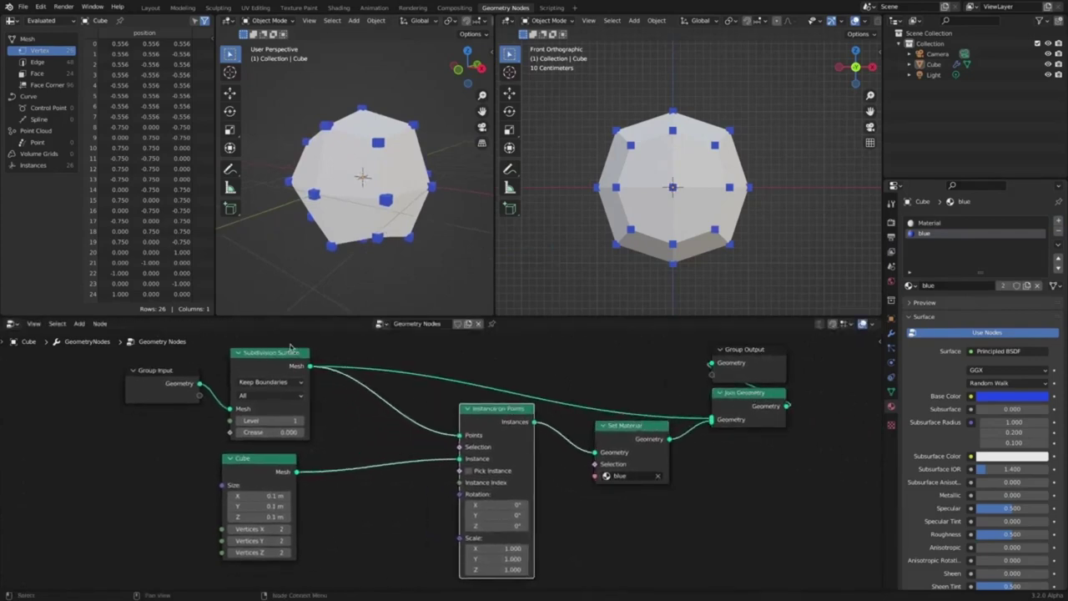
pyautogui.moveTo(282, 359); pyautogui.dragTo(279, 355)
pyautogui.moveTo(173, 371); pyautogui.dragTo(143, 359)
pyautogui.moveTo(274, 465); pyautogui.dragTo(420, 493)
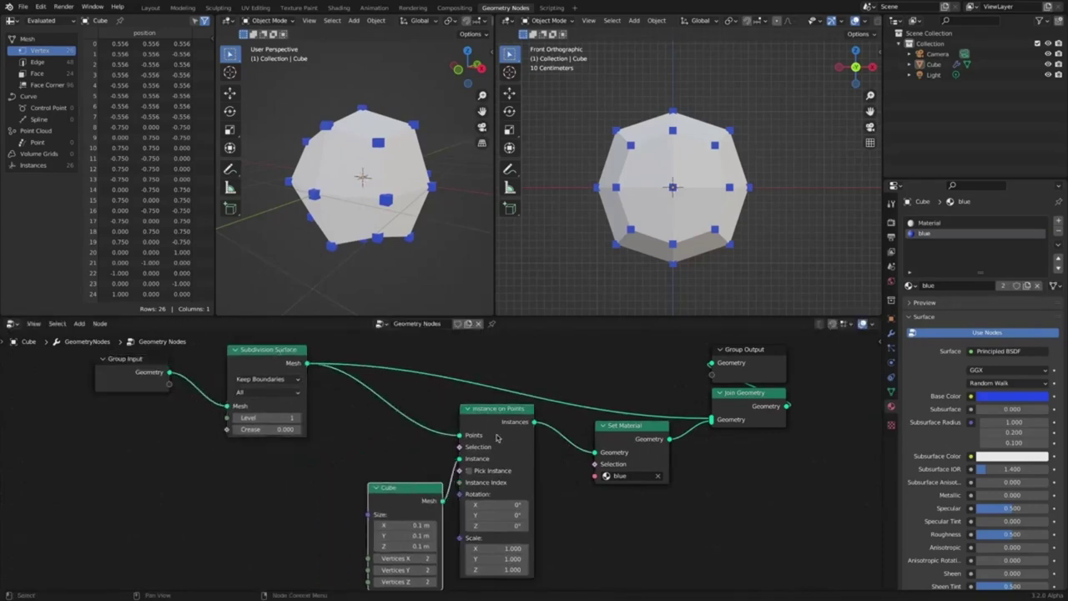
pyautogui.moveTo(670, 483); pyautogui.dragTo(718, 481, button='middle')
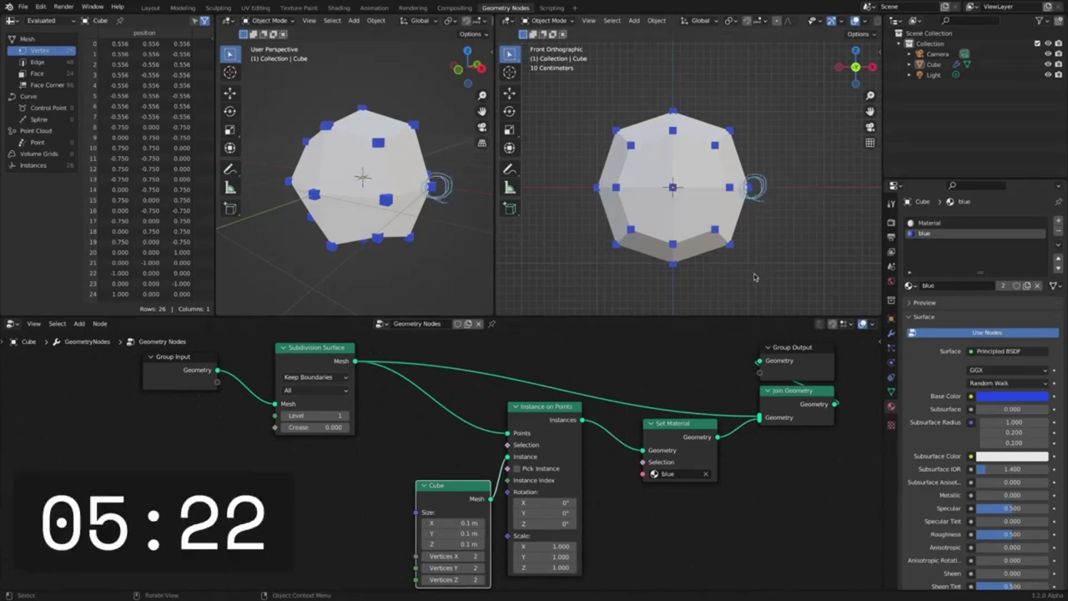
# Annotate the circled vertex at the positive X end with an arrow and the word "select!" in the front view.
pyautogui.moveTo(755, 160); pyautogui.dragTo(759, 163)
pyautogui.moveTo(774, 120)
pyautogui.mouseDown()
pyautogui.moveTo(766, 132)
pyautogui.moveTo(828, 131)
pyautogui.mouseUp()
pyautogui.moveTo(837, 116); pyautogui.dragTo(836, 131)
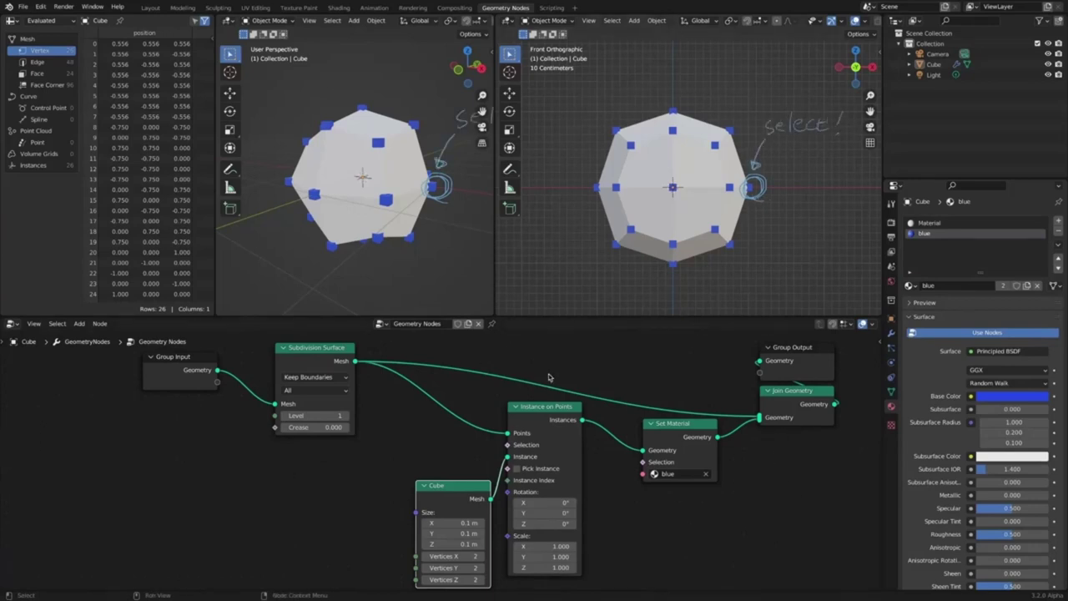
# Add a Position node and a Separate XYZ node side by side below Group Input.
pyautogui.hotkey('shift', 'a')
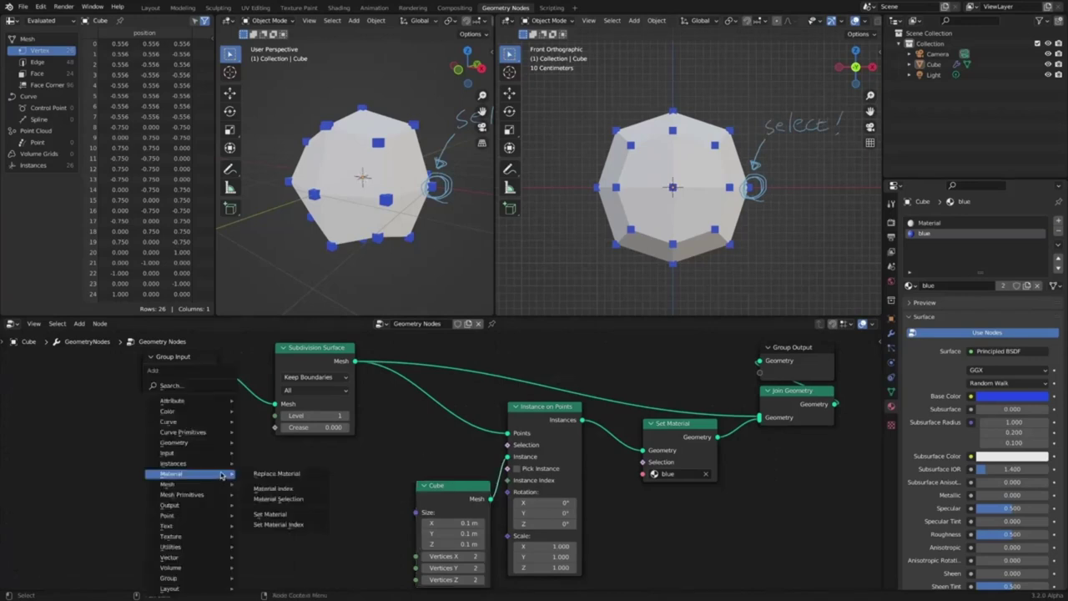
pyautogui.moveTo(218, 454)
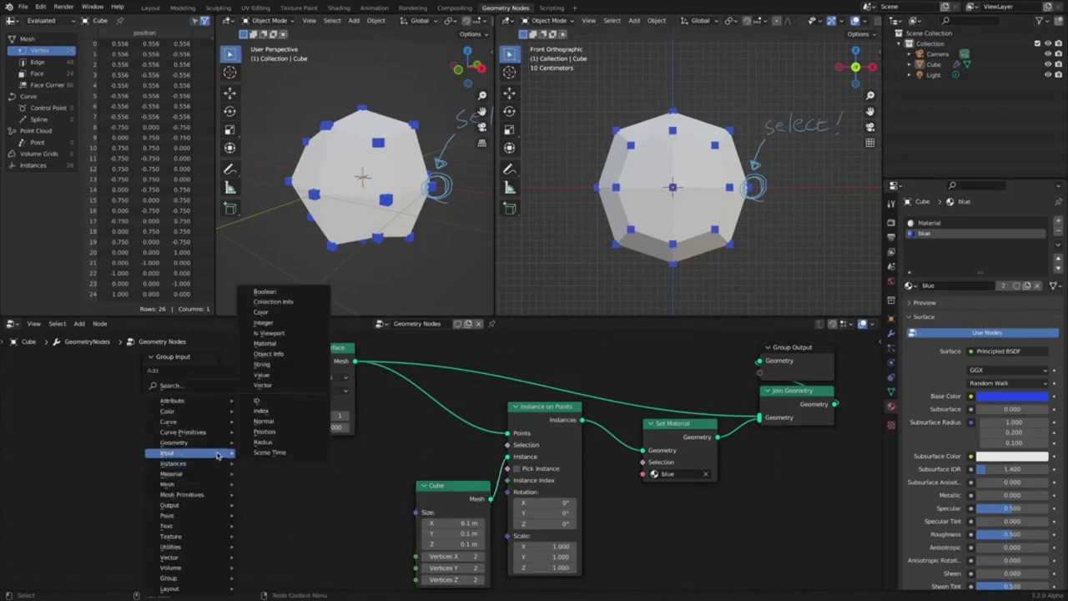
pyautogui.click(293, 431)
pyautogui.click(177, 473)
pyautogui.hotkey('shift', 'a')
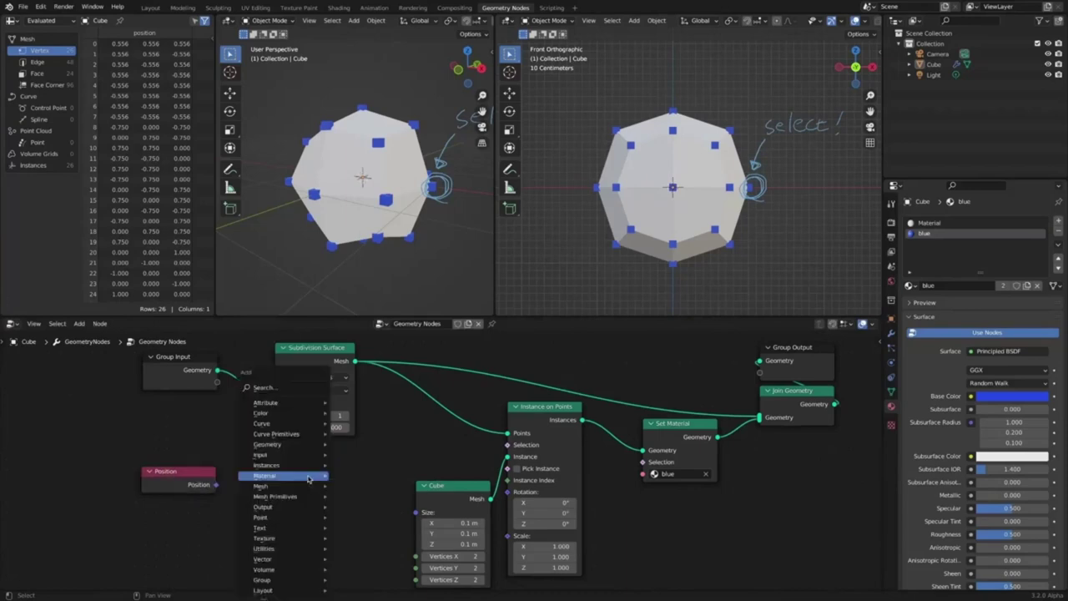
pyautogui.moveTo(301, 559)
pyautogui.click(382, 532)
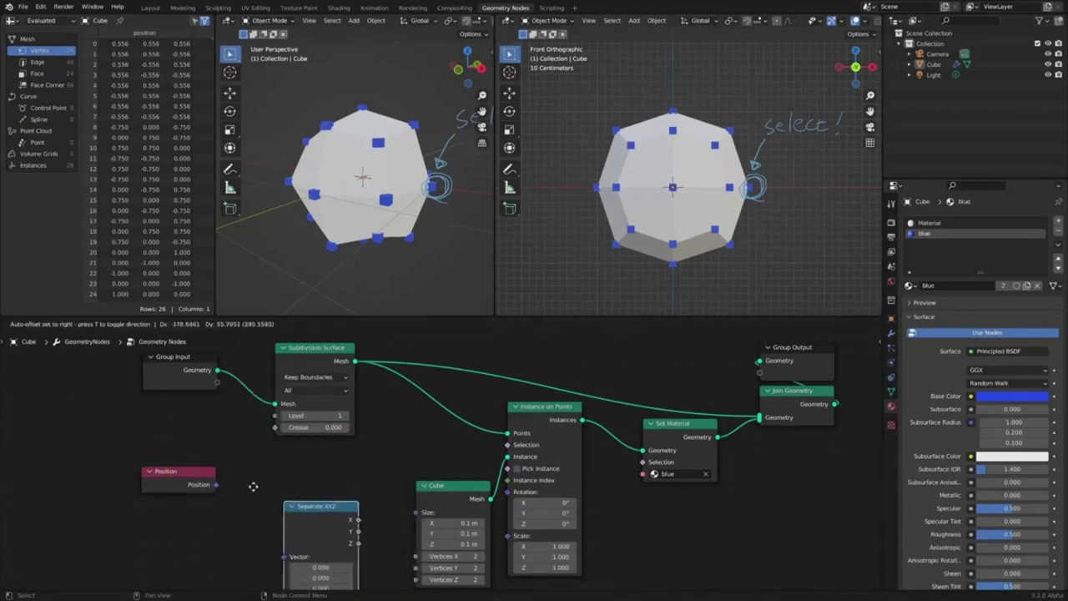
pyautogui.click(242, 455)
pyautogui.moveTo(197, 471); pyautogui.dragTo(159, 464)
pyautogui.moveTo(288, 463); pyautogui.dragTo(256, 463)
# Add a Compare node in Greater Than mode beside the Separate XYZ node.
pyautogui.hotkey('shift', 'a')
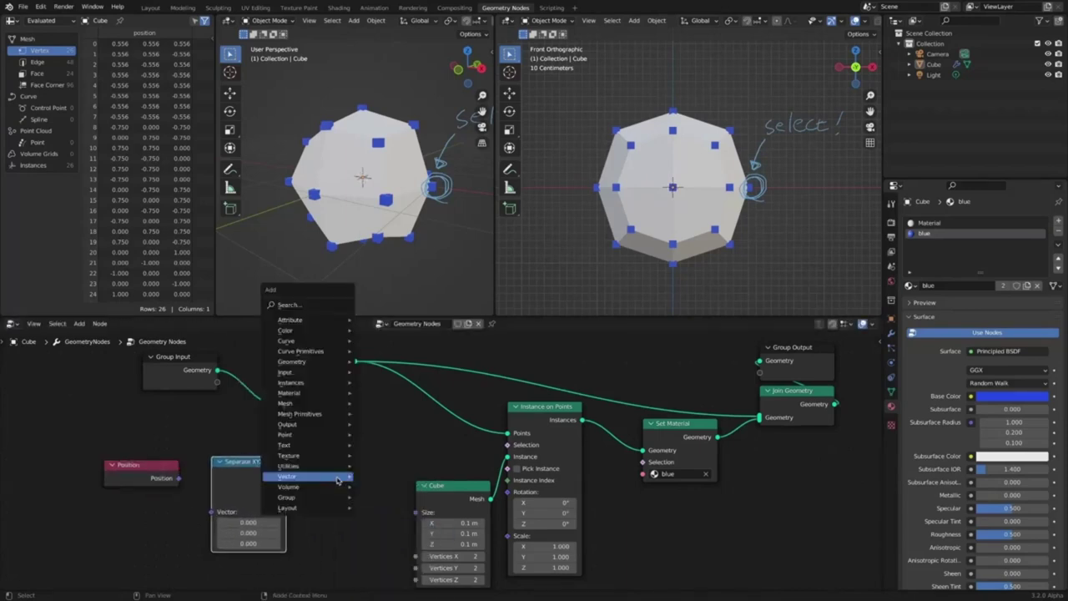
pyautogui.moveTo(335, 465)
pyautogui.click(377, 382)
pyautogui.click(317, 454)
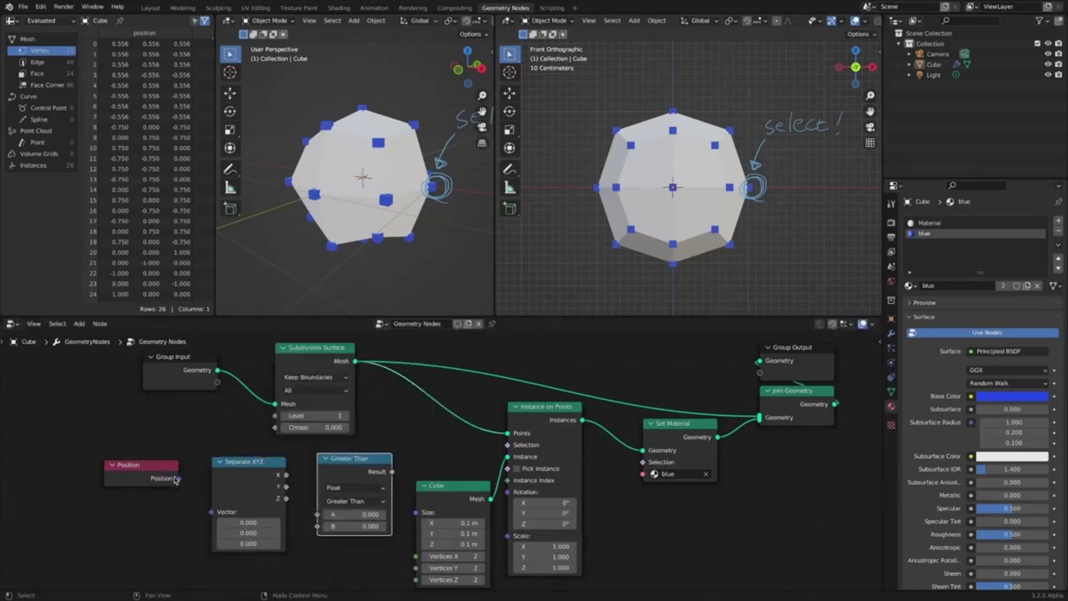
# Link Position into Separate XYZ, its X into Greater Than with B at 0.8, and the result into Instance on Points' Selection.
pyautogui.moveTo(176, 478); pyautogui.dragTo(211, 511)
pyautogui.moveTo(285, 475); pyautogui.dragTo(317, 515)
pyautogui.moveTo(390, 472)
pyautogui.mouseDown()
pyautogui.moveTo(420, 471)
pyautogui.moveTo(375, 469)
pyautogui.mouseUp()
pyautogui.moveTo(377, 469); pyautogui.dragTo(402, 470)
pyautogui.moveTo(510, 448); pyautogui.dragTo(508, 445)
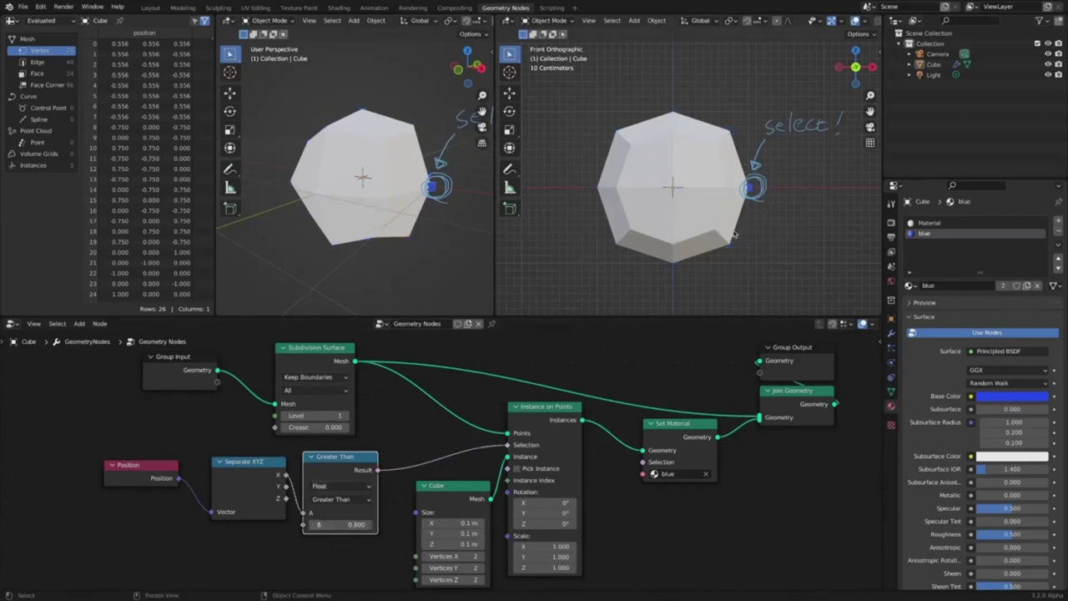
pyautogui.keyDown('ctrl'); pyautogui.moveTo(734, 235); pyautogui.dragTo(736, 218, button='middle'); pyautogui.keyUp('ctrl')
pyautogui.moveTo(418, 211)
pyautogui.mouseDown(button='middle')
pyautogui.moveTo(359, 208)
pyautogui.moveTo(410, 205)
pyautogui.moveTo(444, 244)
pyautogui.mouseUp(button='middle')
# Move the Position, Separate XYZ and Greater Than nodes away from the Cube node and mute them.
pyautogui.moveTo(342, 460); pyautogui.dragTo(296, 450)
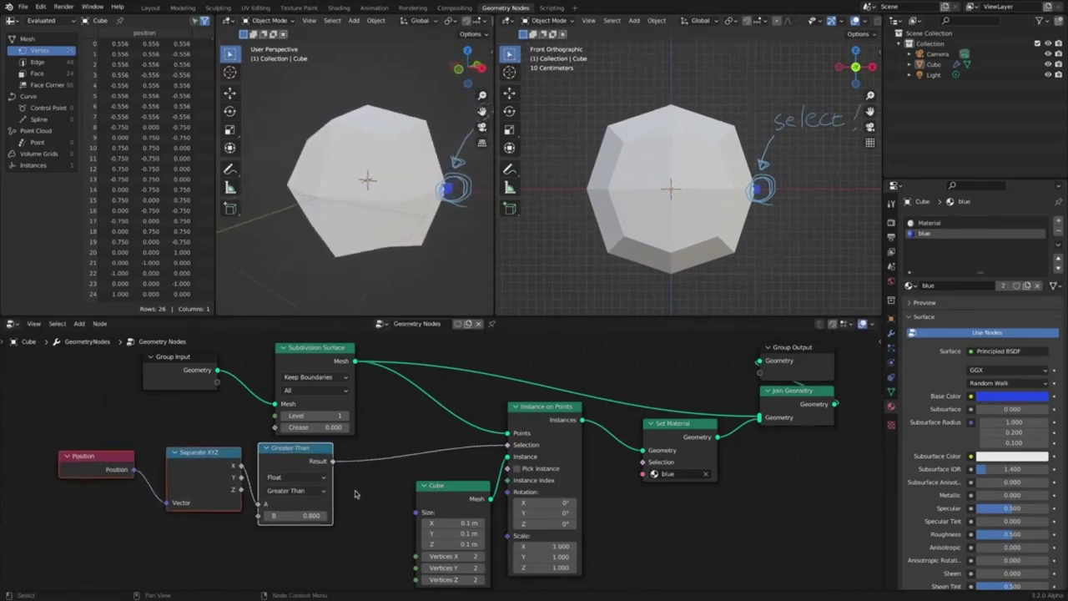
pyautogui.press('m')
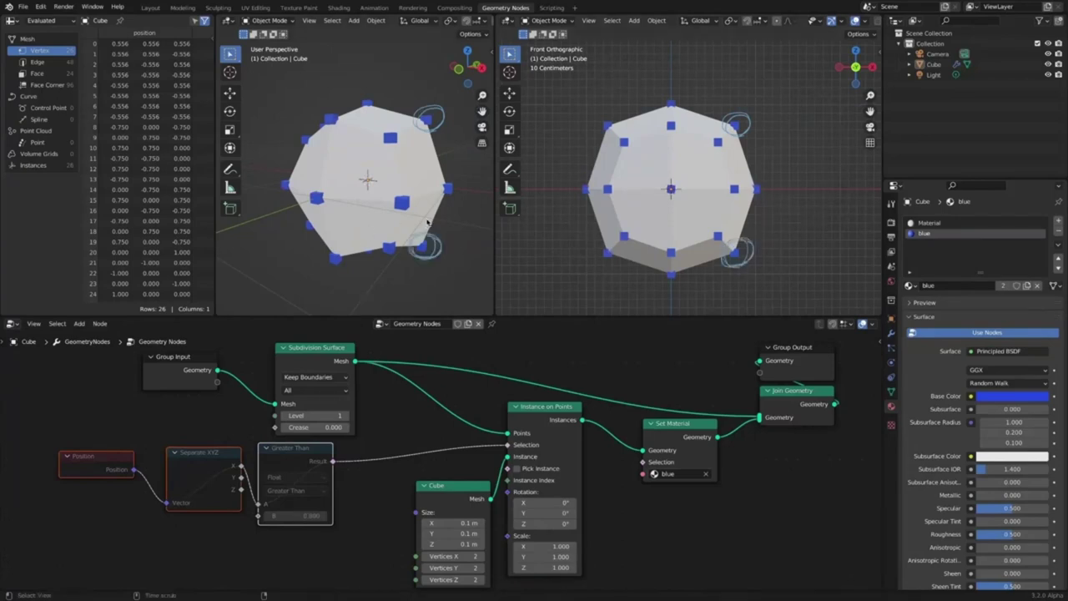
pyautogui.moveTo(427, 222); pyautogui.dragTo(408, 226, button='middle')
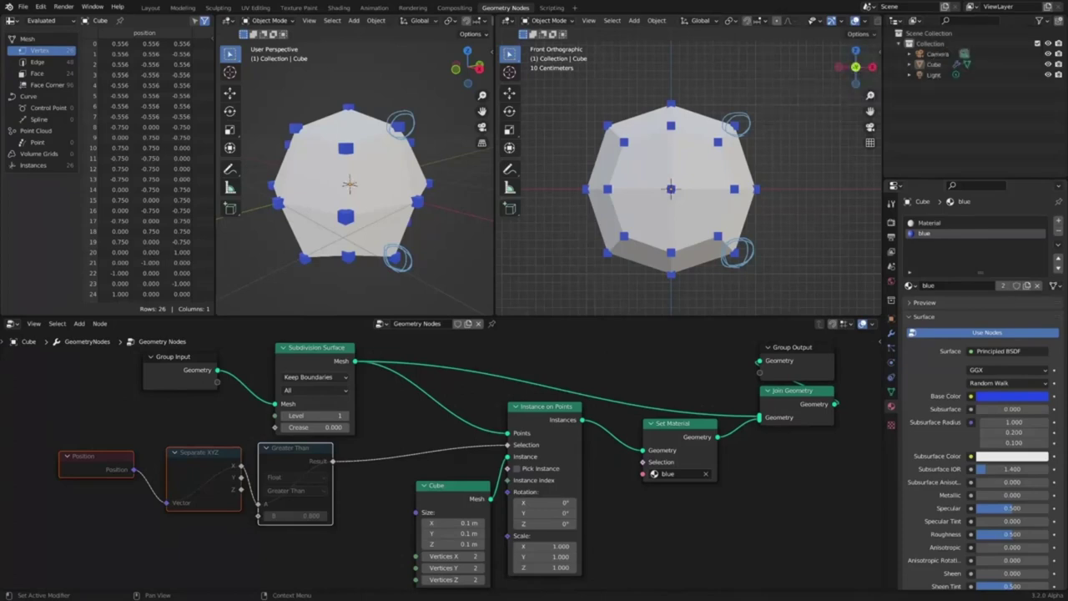
# Unmute the Position, Separate XYZ and Greater Than nodes and set the Greater Than threshold B to 0.6.
pyautogui.click(291, 449)
pyautogui.press('m')
pyautogui.click(268, 517)
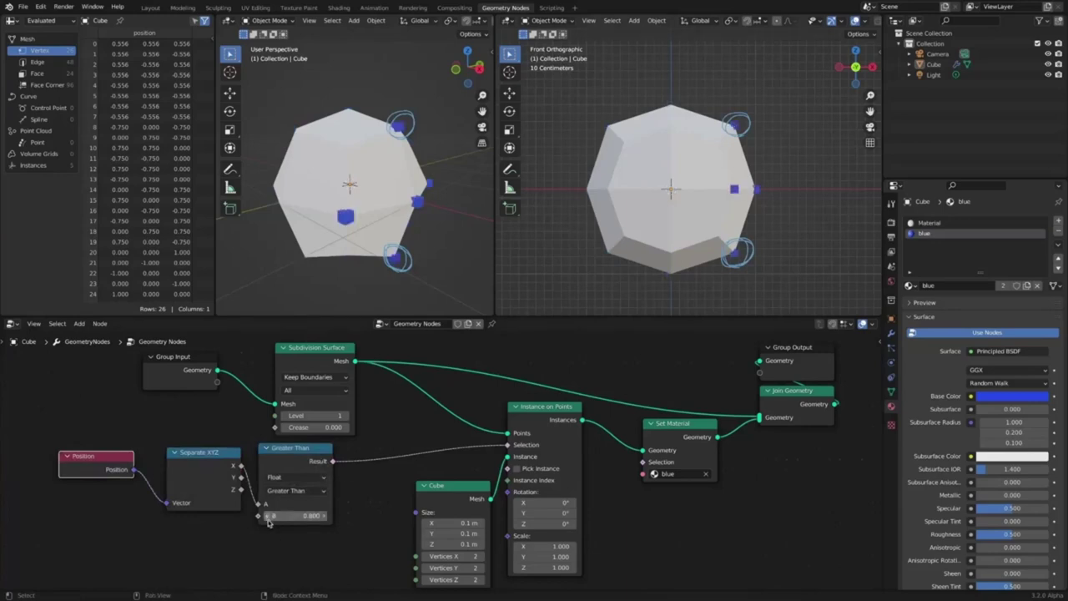
pyautogui.click(269, 516)
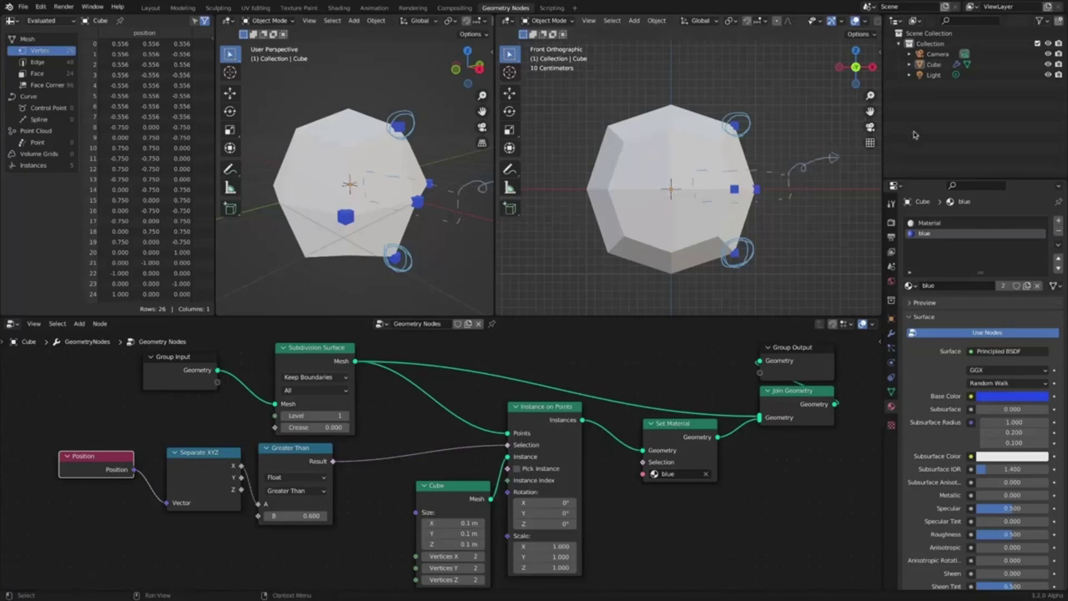
# Shift the Position, Separate XYZ and Greater Than nodes to make room before Instance on Points.
pyautogui.moveTo(110, 459); pyautogui.dragTo(86, 439)
pyautogui.moveTo(192, 451); pyautogui.dragTo(156, 439)
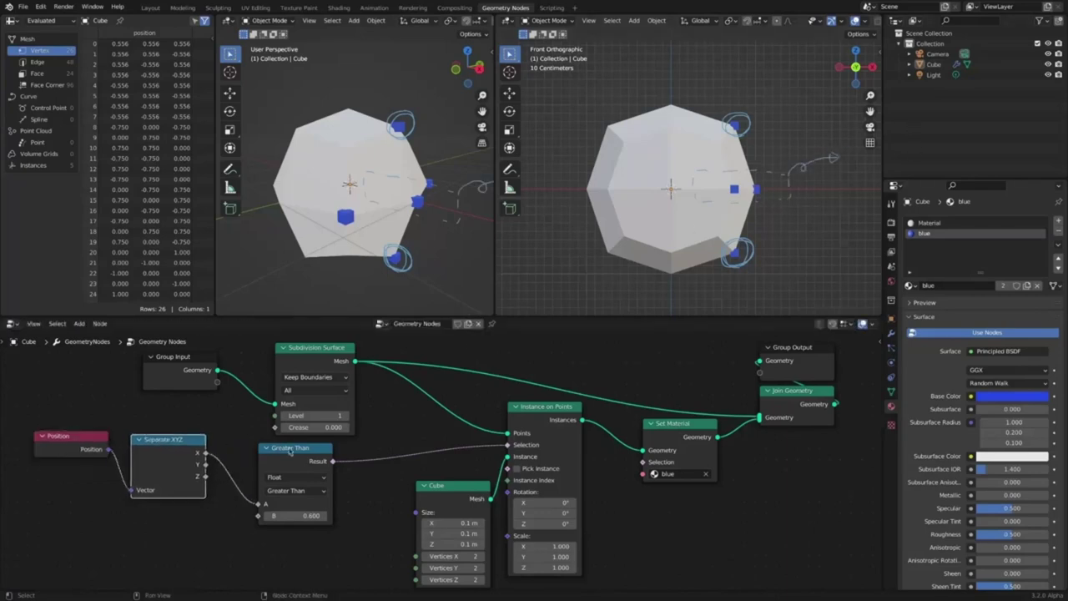
pyautogui.moveTo(284, 448); pyautogui.dragTo(256, 443)
pyautogui.click(368, 483)
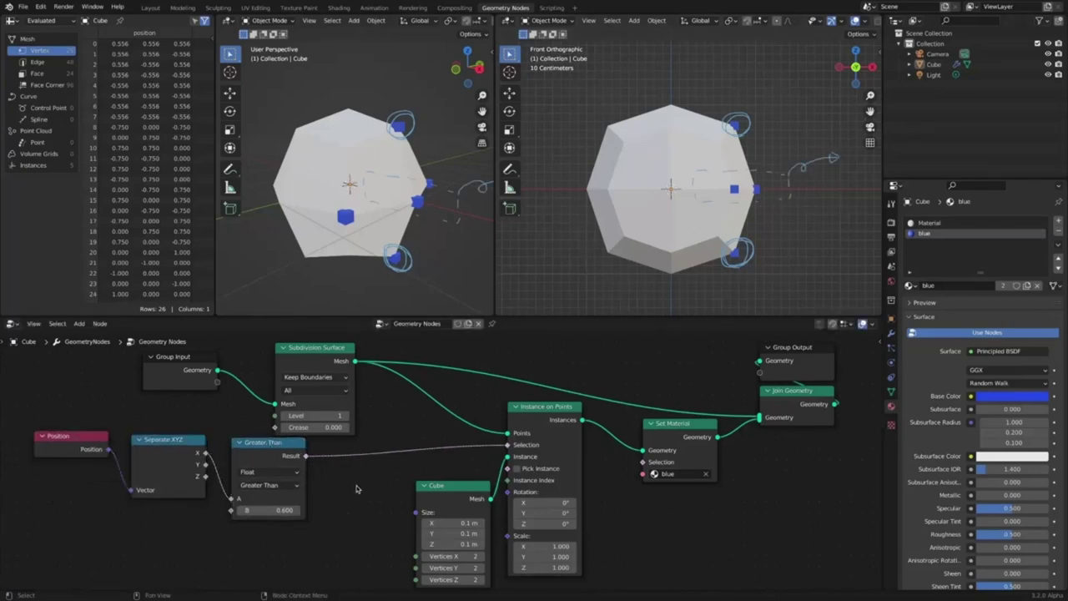
# Insert a Boolean Math node between Greater Than and the Selection input and set its operation to Subtract.
pyautogui.hotkey('shift', 'a')
pyautogui.moveTo(348, 480)
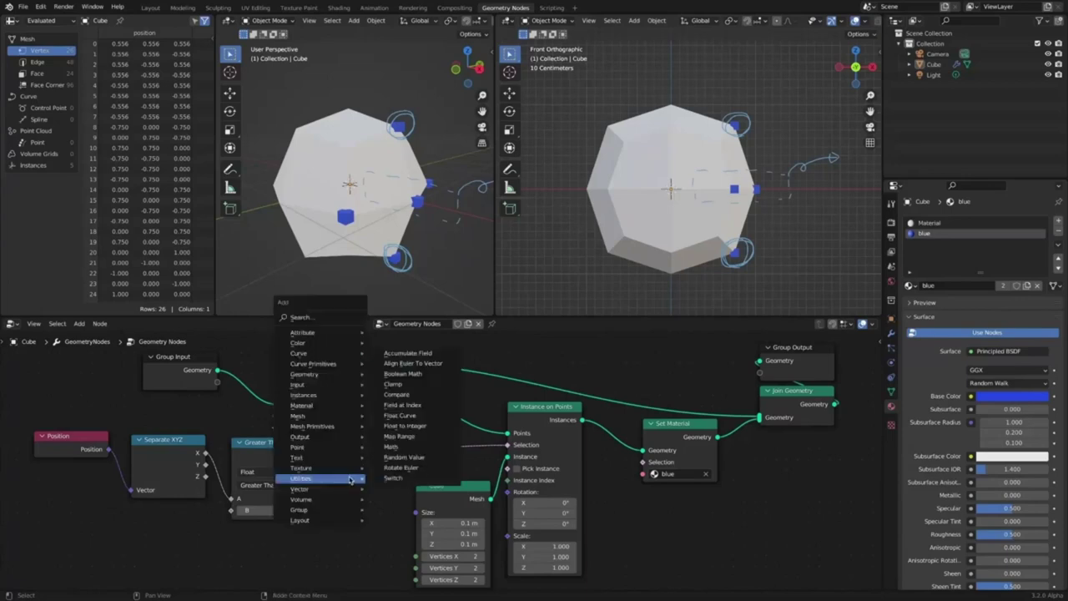
pyautogui.click(392, 373)
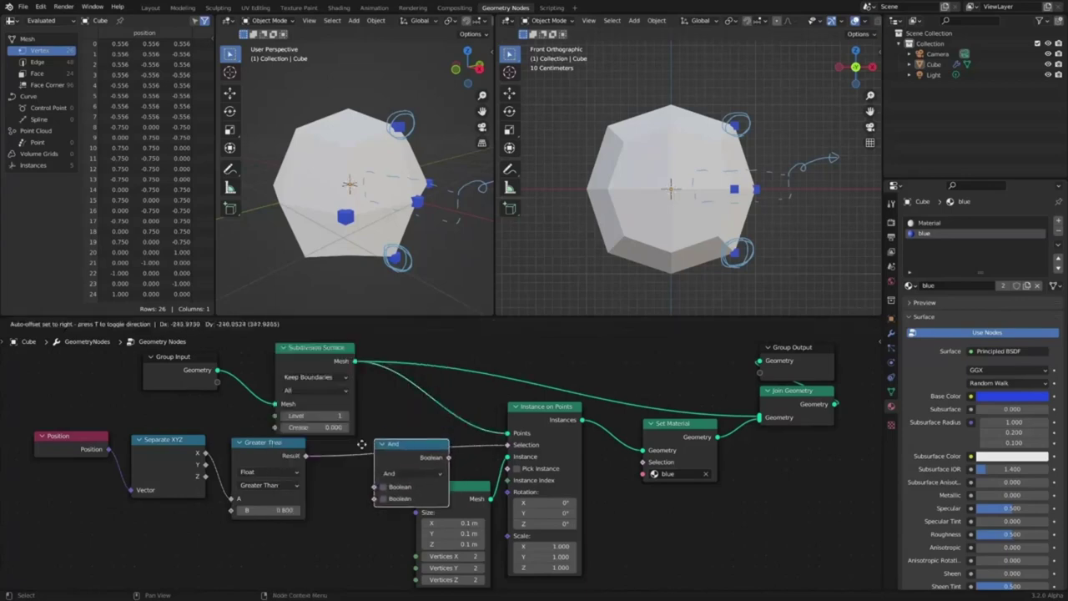
pyautogui.click(346, 434)
pyautogui.click(401, 469)
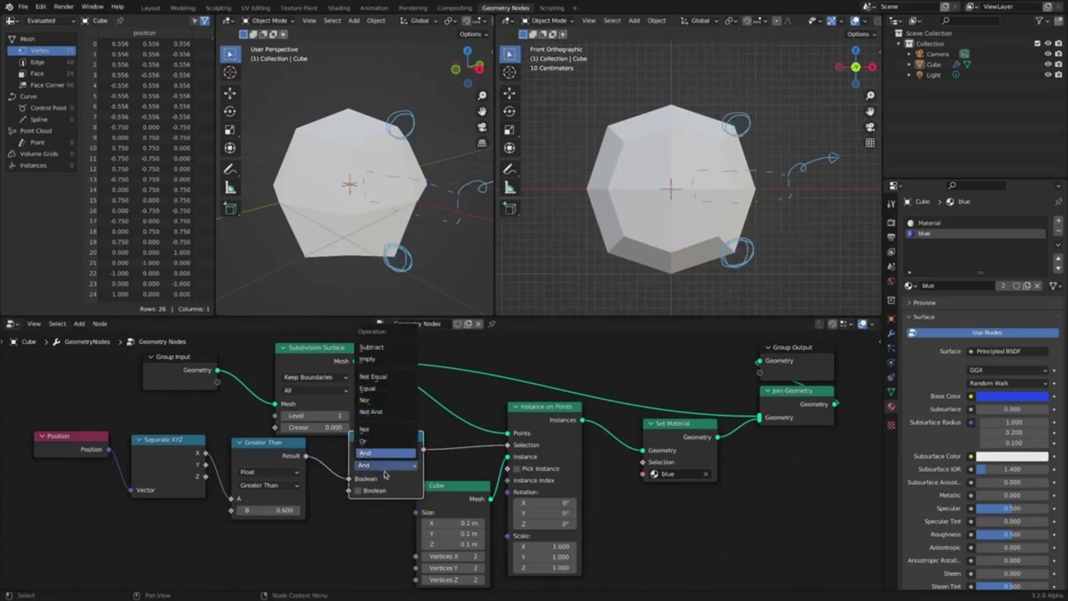
pyautogui.click(397, 347)
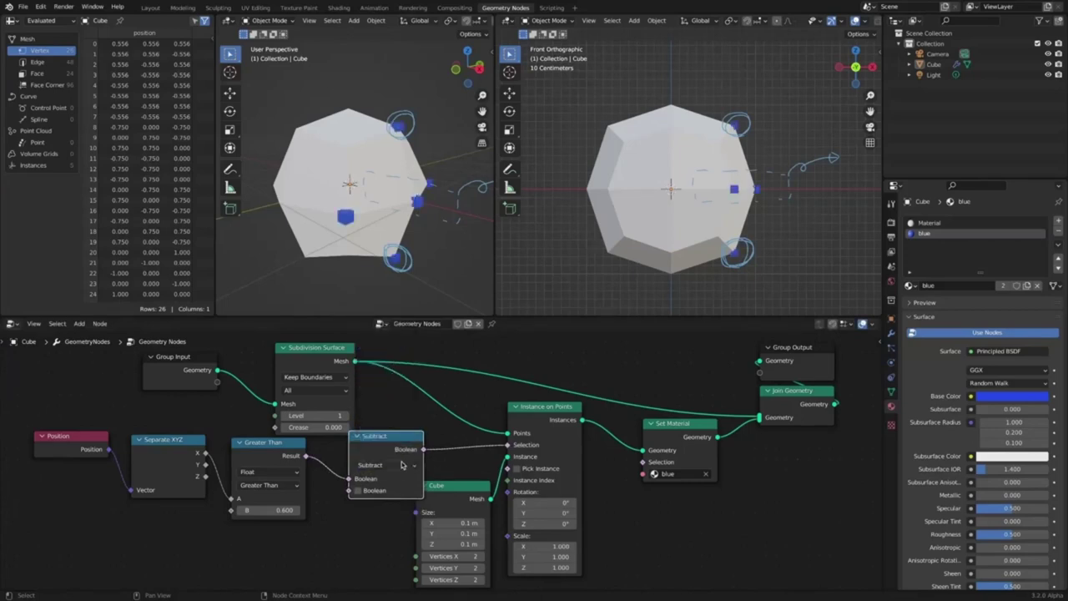
# Move the Position and Separate XYZ nodes farther from the Greater Than node.
pyautogui.click(188, 446)
pyautogui.scroll(-1, 467, 468)
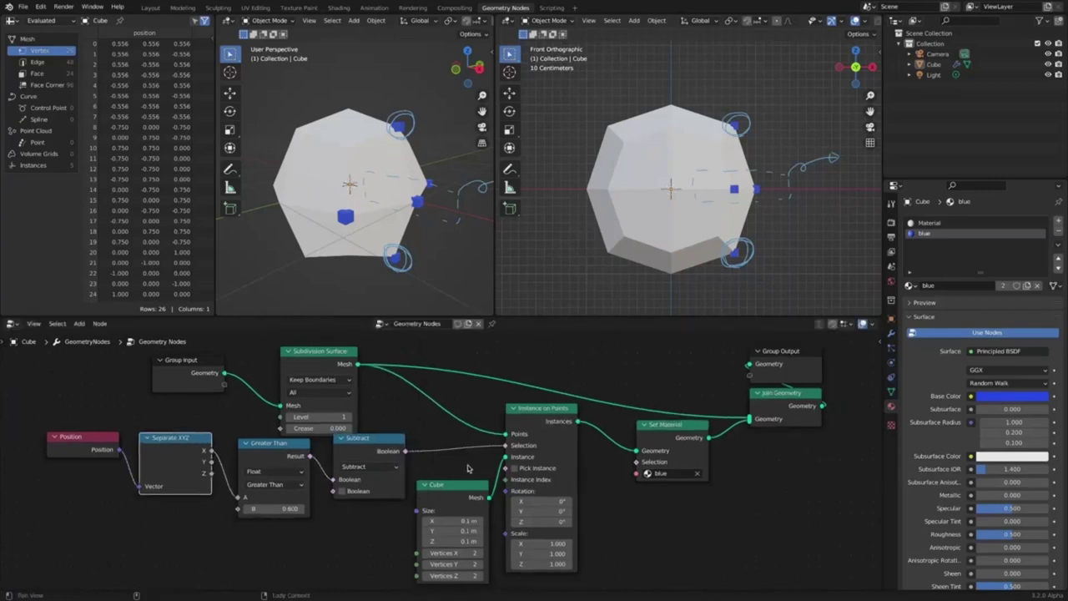
pyautogui.moveTo(468, 468); pyautogui.dragTo(469, 459, button='middle')
pyautogui.moveTo(111, 430); pyautogui.dragTo(92, 430)
pyautogui.moveTo(174, 436); pyautogui.dragTo(163, 437)
# Duplicate the Greater Than node below the original and set the copy's operation to Equal.
pyautogui.click(275, 436)
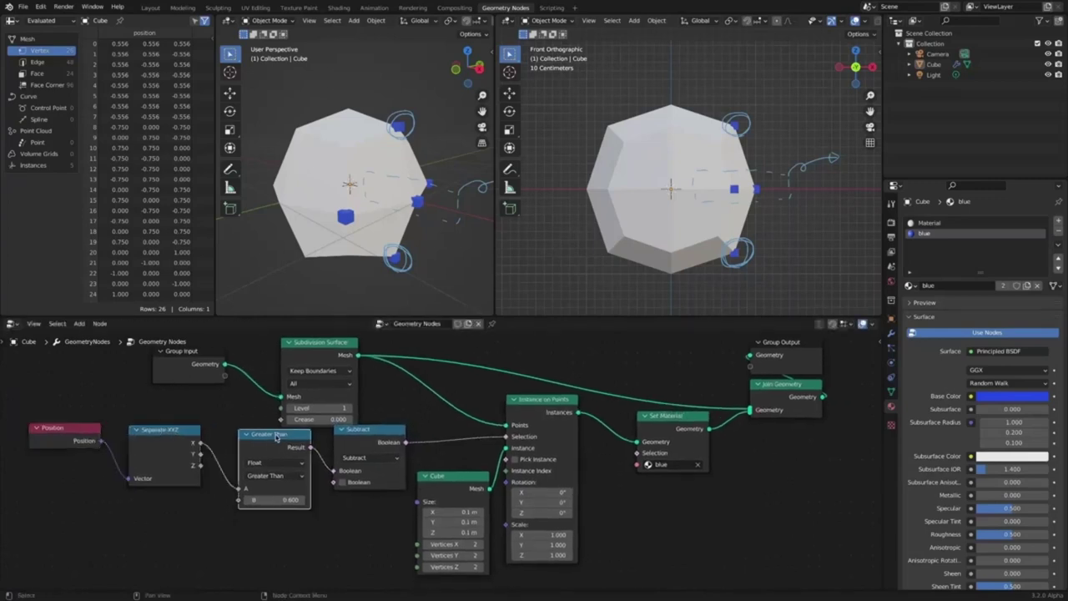
pyautogui.hotkey('shift', 'd')
pyautogui.click(276, 522)
pyautogui.scroll(-1, 367, 534)
pyautogui.moveTo(368, 534); pyautogui.dragTo(371, 518, button='middle')
pyautogui.click(296, 532)
pyautogui.click(296, 543)
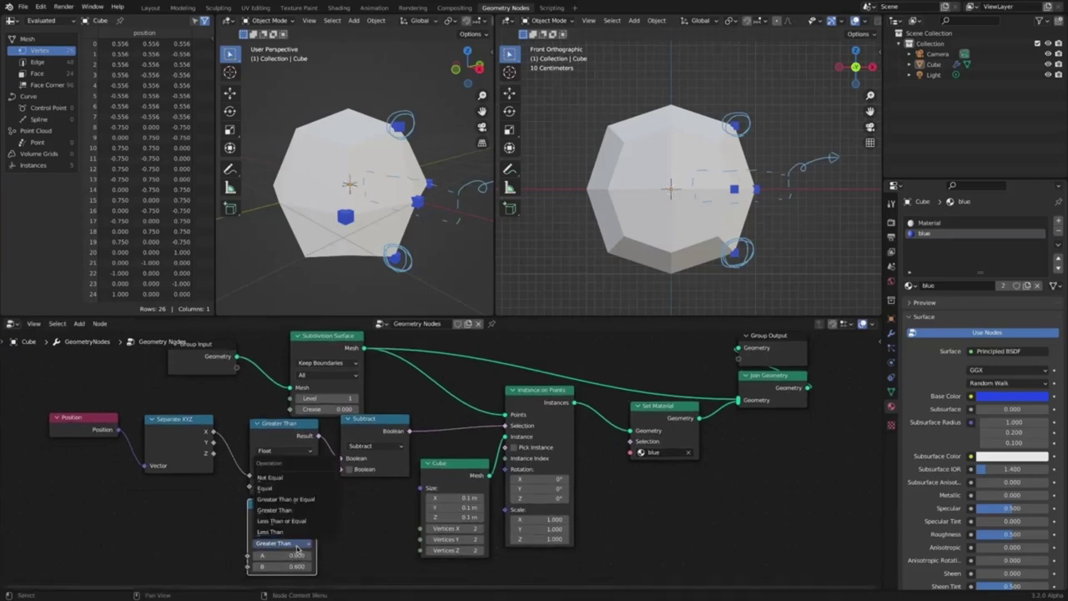
pyautogui.click(302, 489)
# Link Separate XYZ's Z into Equal's A, set B to 0, and link the result to Subtract's second Boolean input.
pyautogui.moveTo(214, 453); pyautogui.dragTo(249, 555)
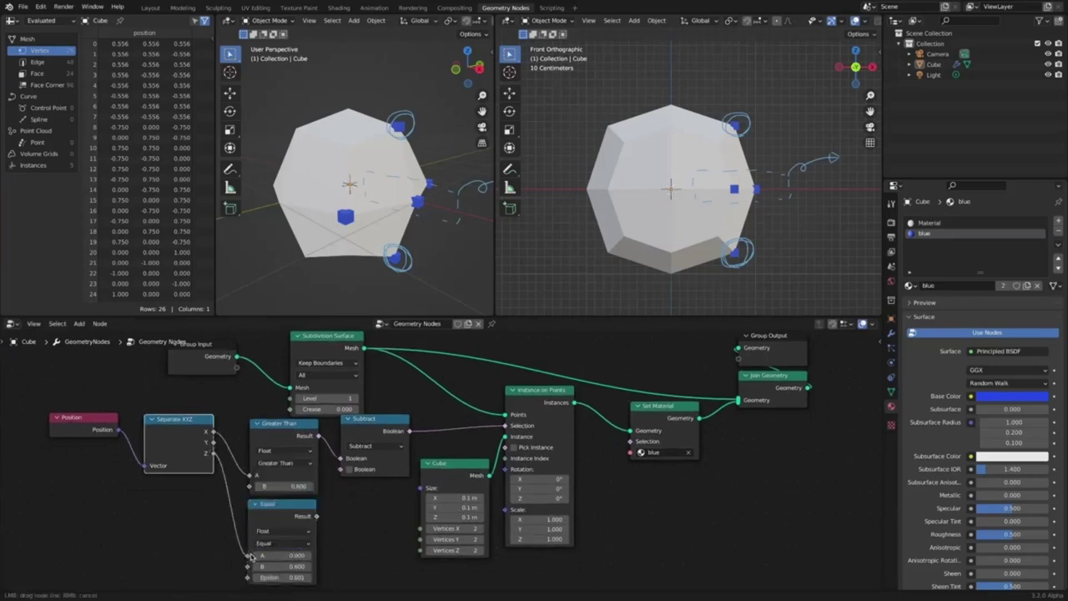
pyautogui.click(303, 564)
pyautogui.write('0')
pyautogui.press('Return')
pyautogui.moveTo(317, 516); pyautogui.dragTo(339, 469)
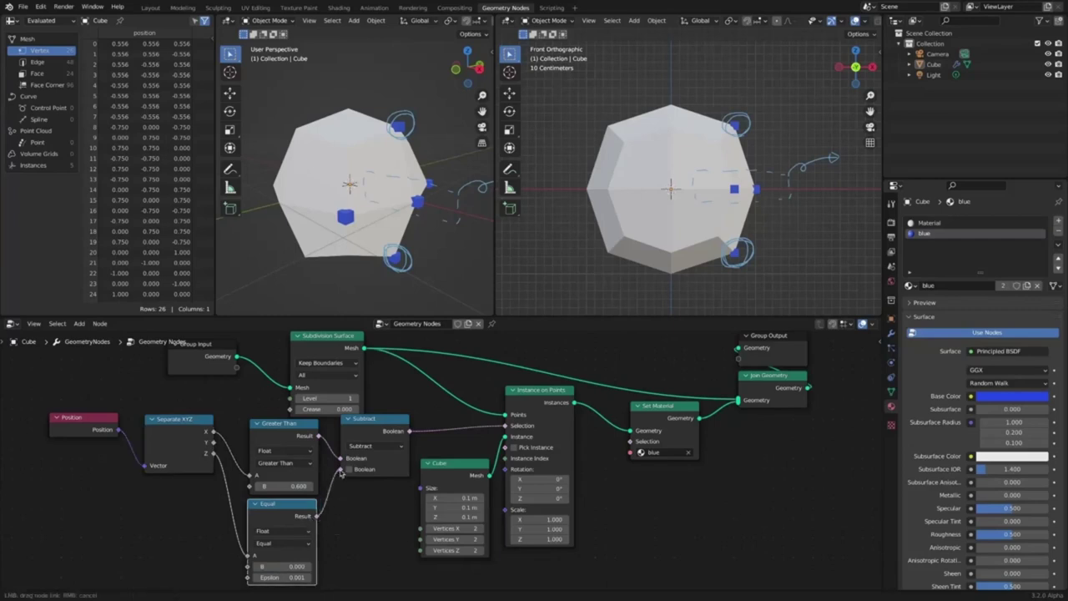
pyautogui.moveTo(405, 215)
pyautogui.mouseDown(button='middle')
pyautogui.moveTo(415, 229)
pyautogui.moveTo(403, 232)
pyautogui.mouseUp(button='middle')
pyautogui.keyDown('shift'); pyautogui.moveTo(755, 227); pyautogui.dragTo(763, 226, button='middle'); pyautogui.keyUp('shift')
pyautogui.scroll(-2, 677, 504)
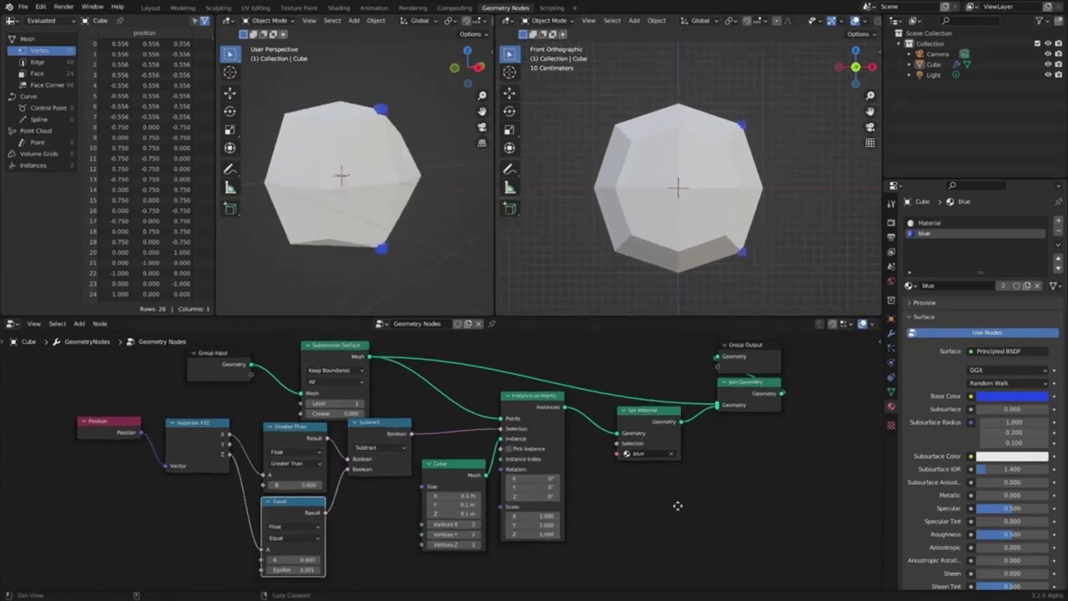
pyautogui.scroll(1, 738, 219)
pyautogui.keyDown('shift'); pyautogui.moveTo(757, 207); pyautogui.dragTo(746, 215, button='middle'); pyautogui.keyUp('shift')
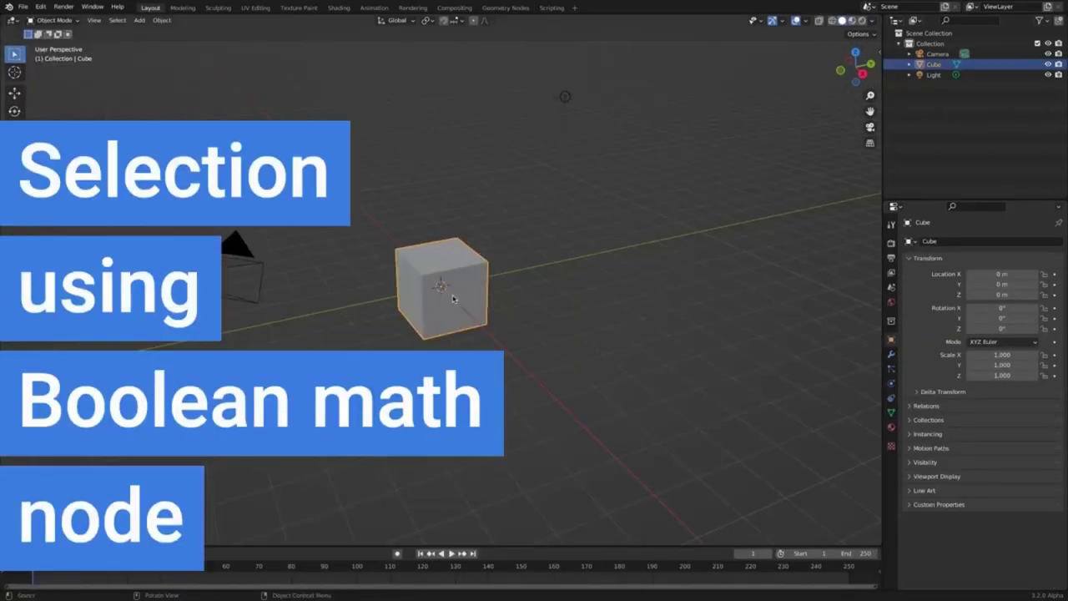
# Create a new geometry node tree for the default cube in the Geometry Nodes workspace and insert a Subdivide Mesh node.
pyautogui.click(506, 7)
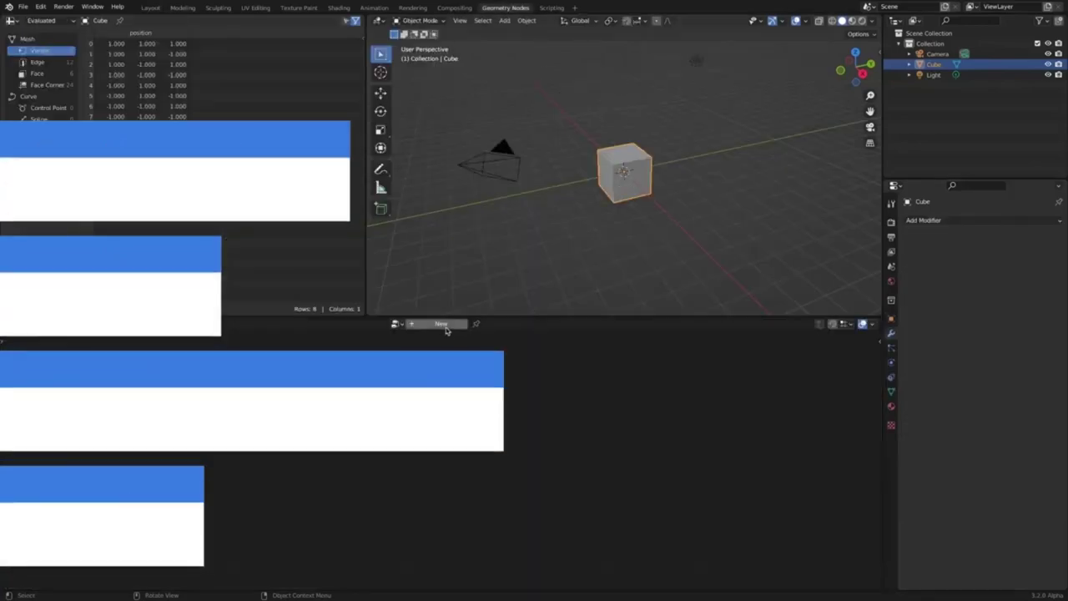
pyautogui.click(442, 325)
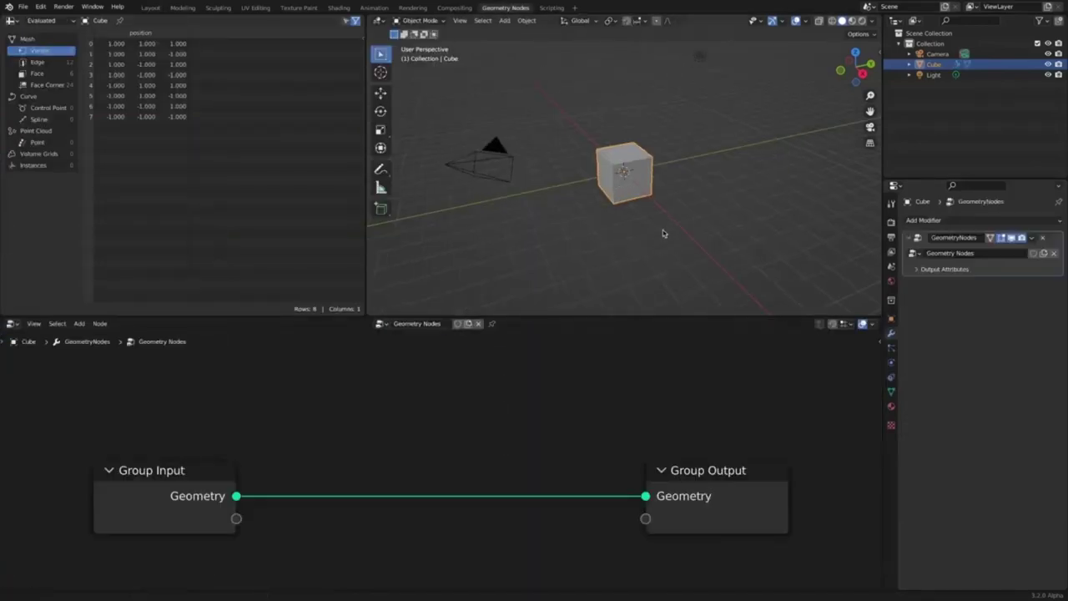
pyautogui.hotkey('shift', 'a')
pyautogui.moveTo(444, 368)
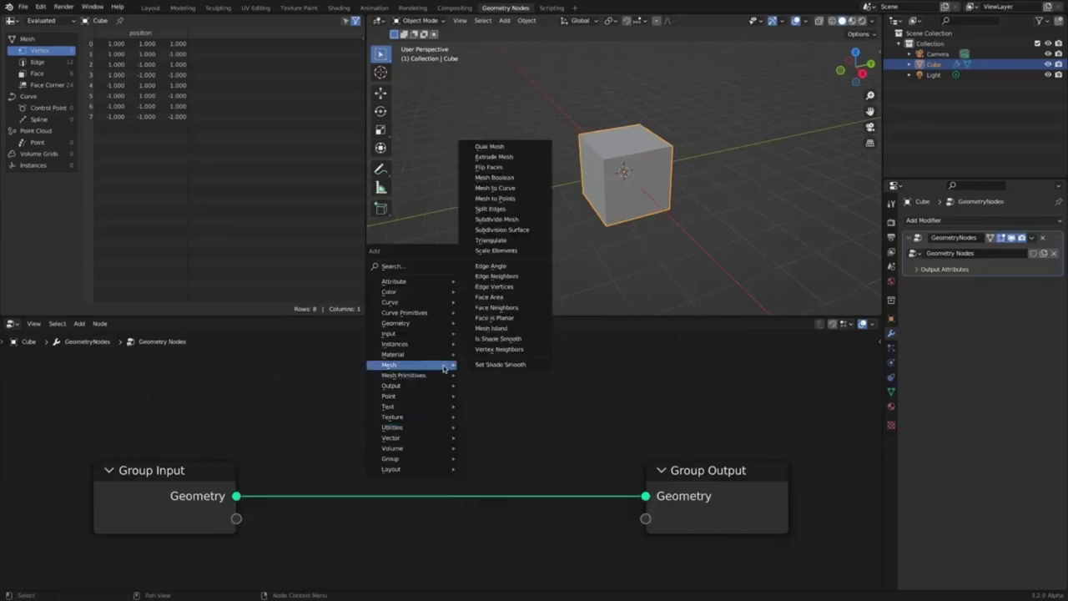
pyautogui.click(526, 218)
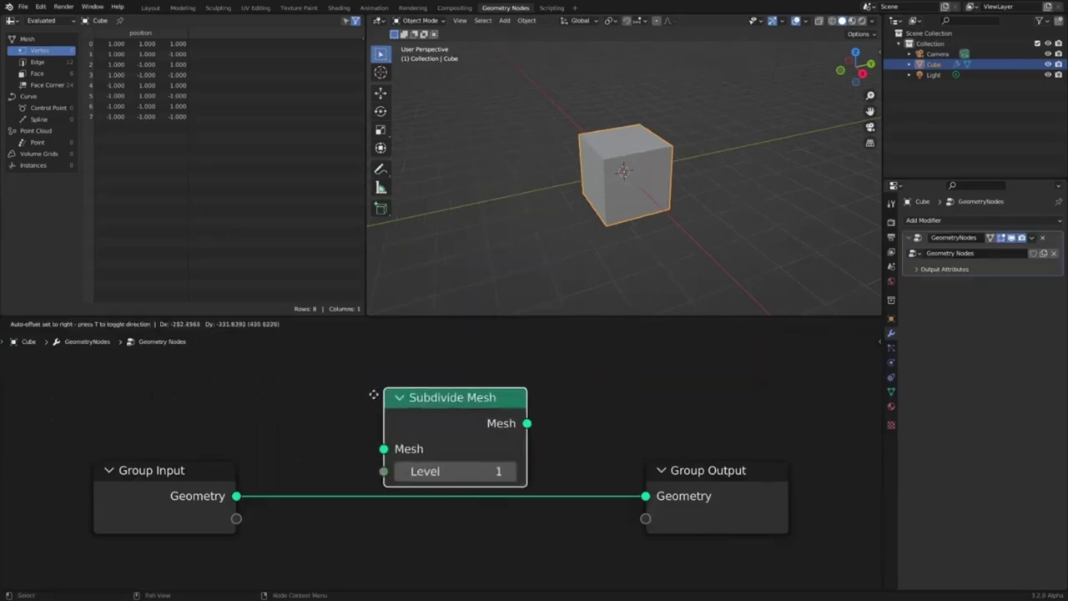
pyautogui.click(317, 425)
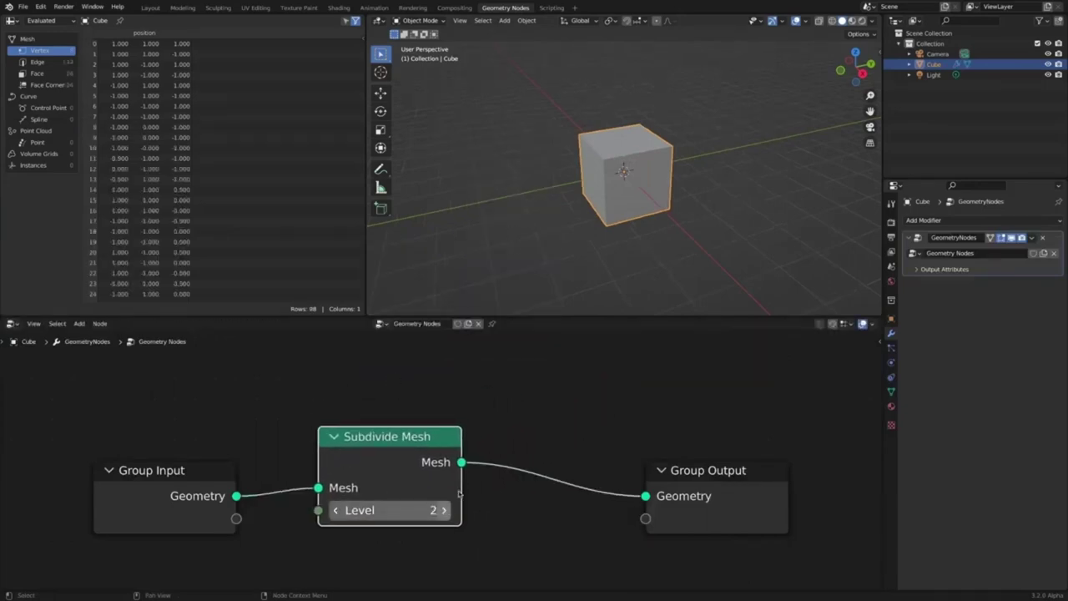
# Enable the wireframe overlay, set the Subdivide Mesh level to 4 and deselect the cube.
pyautogui.click(804, 20)
pyautogui.click(741, 198)
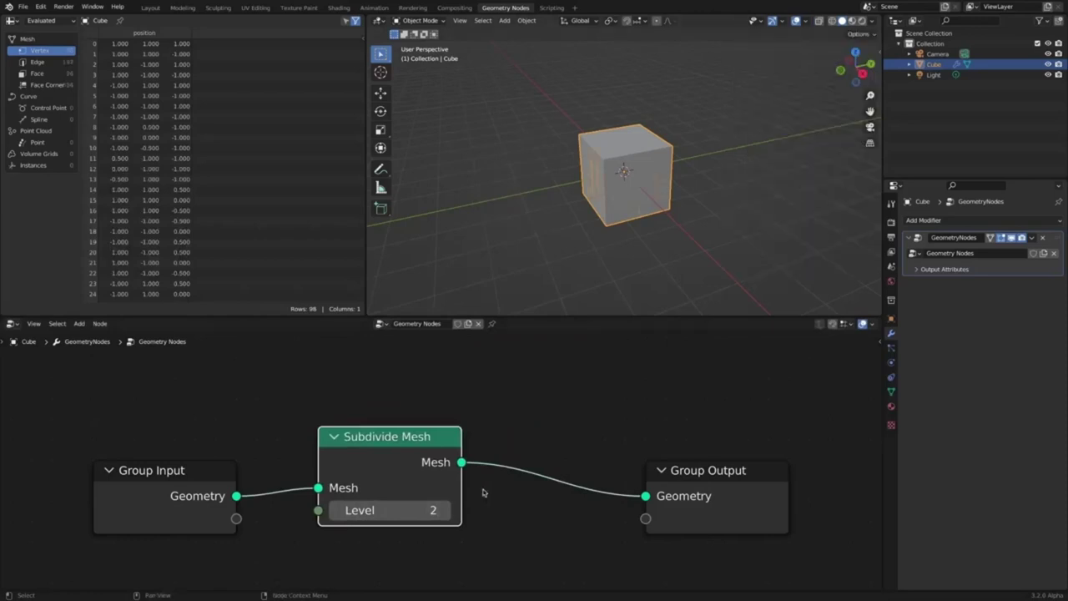
pyautogui.click(453, 509)
pyautogui.click(453, 510)
pyautogui.scroll(2, 672, 197)
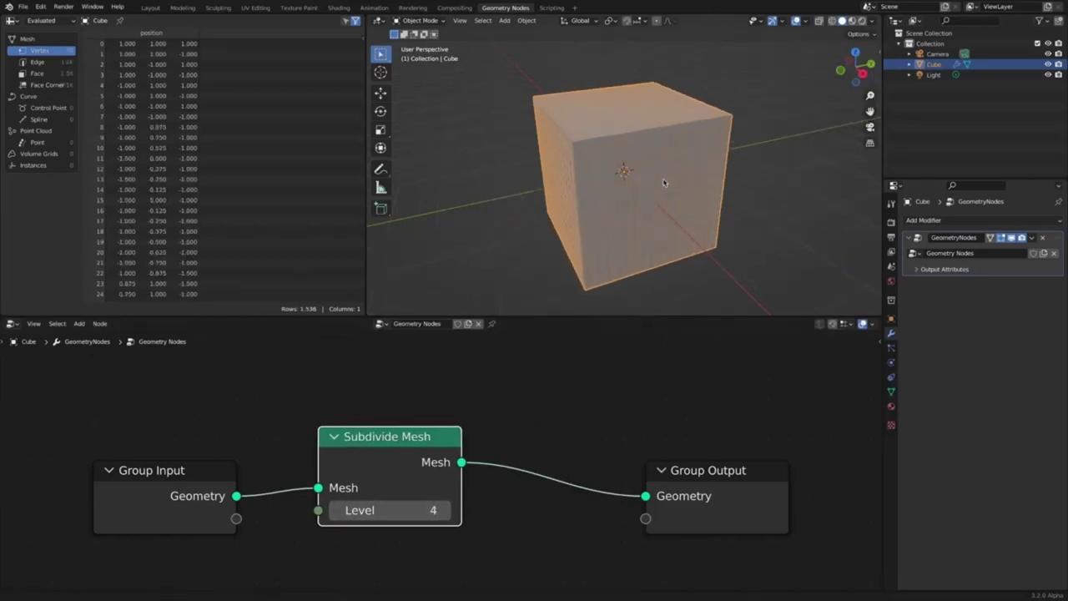
pyautogui.moveTo(724, 227); pyautogui.dragTo(589, 241, button='middle')
pyautogui.click(748, 257)
# Spread the Group Input, Subdivide Mesh and Group Output nodes apart to make room before Group Output.
pyautogui.moveTo(217, 481); pyautogui.dragTo(162, 472)
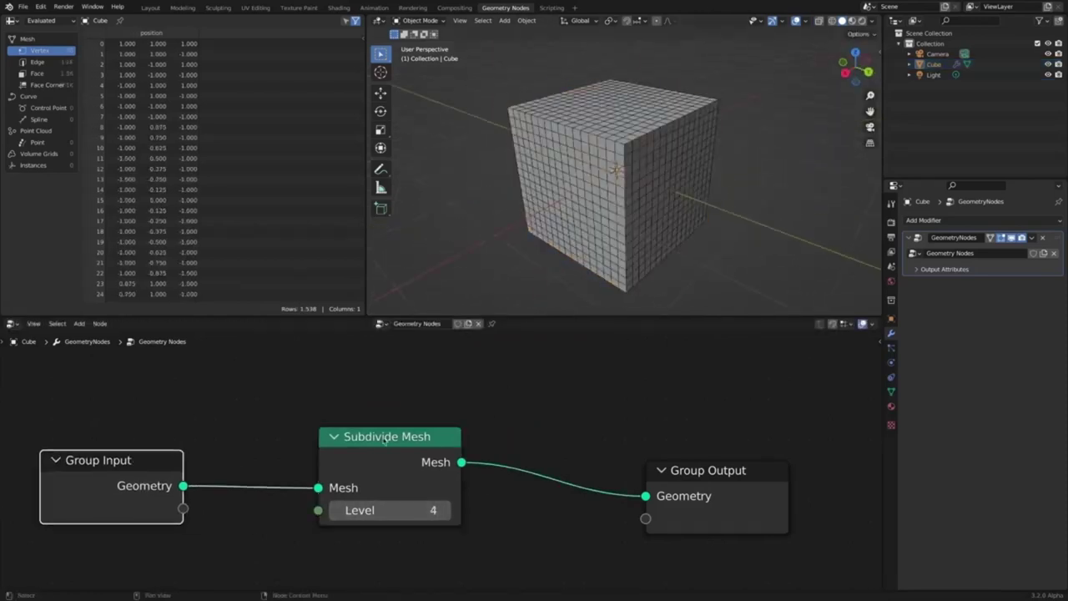
pyautogui.moveTo(376, 446); pyautogui.dragTo(327, 448)
pyautogui.moveTo(731, 471); pyautogui.dragTo(809, 457)
# Add a Set Material node to the subdivided cube's node tree.
pyautogui.click(552, 413)
pyautogui.hotkey('shift', 'a')
pyautogui.moveTo(535, 404)
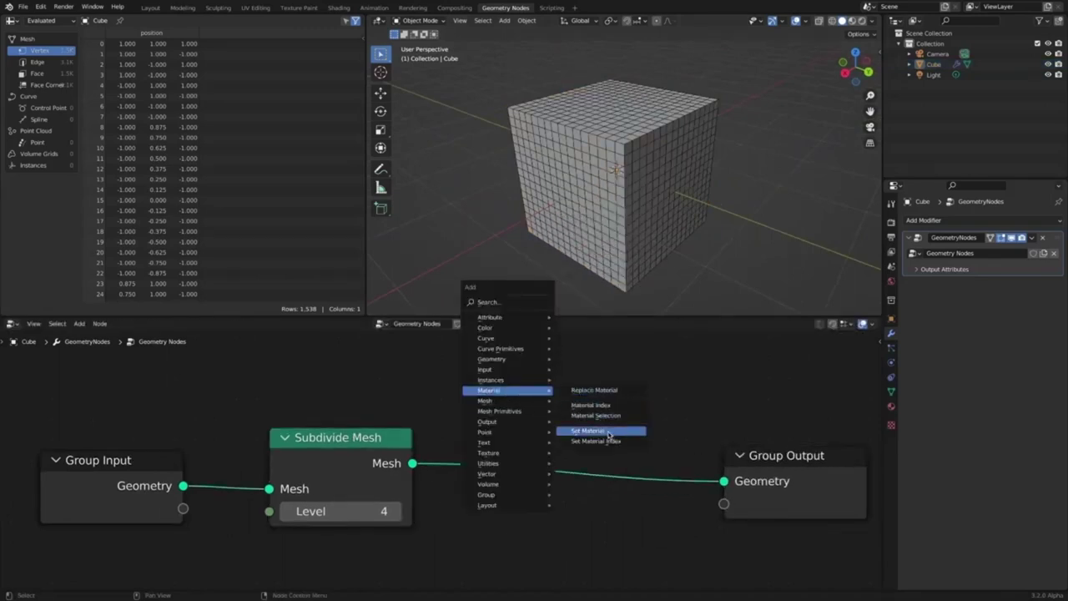
# Insert a Set Material node between the Subdivide Mesh and Group Output nodes.
pyautogui.click(612, 433)
pyautogui.click(492, 410)
# Create a second material on the cube with an Emission surface in a pinkish-red color.
pyautogui.click(891, 406)
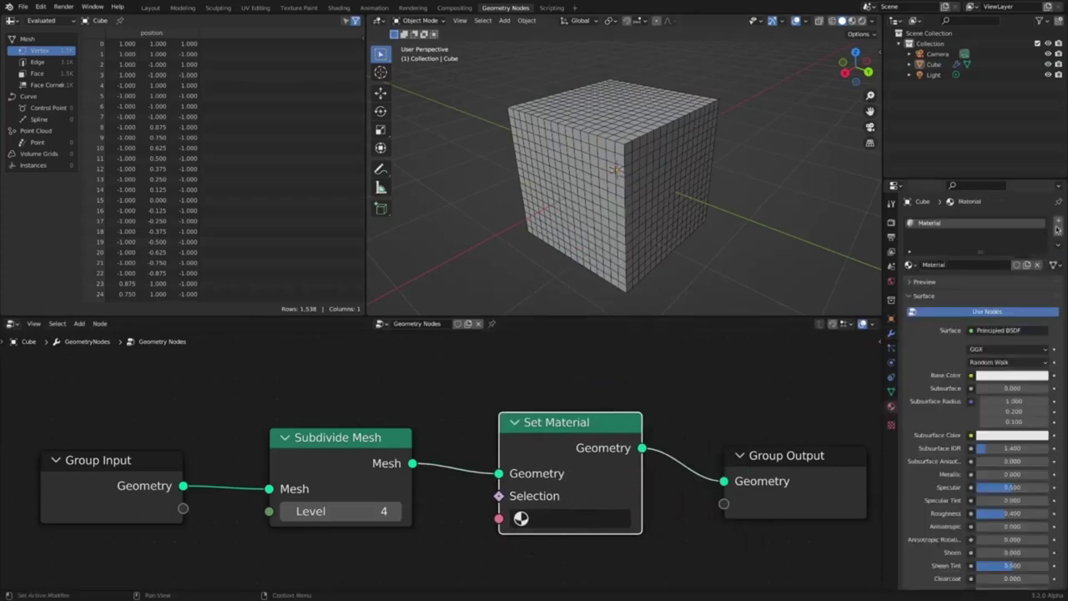
pyautogui.click(1005, 351)
pyautogui.click(934, 149)
pyautogui.click(1007, 370)
pyautogui.moveTo(991, 260); pyautogui.dragTo(980, 292)
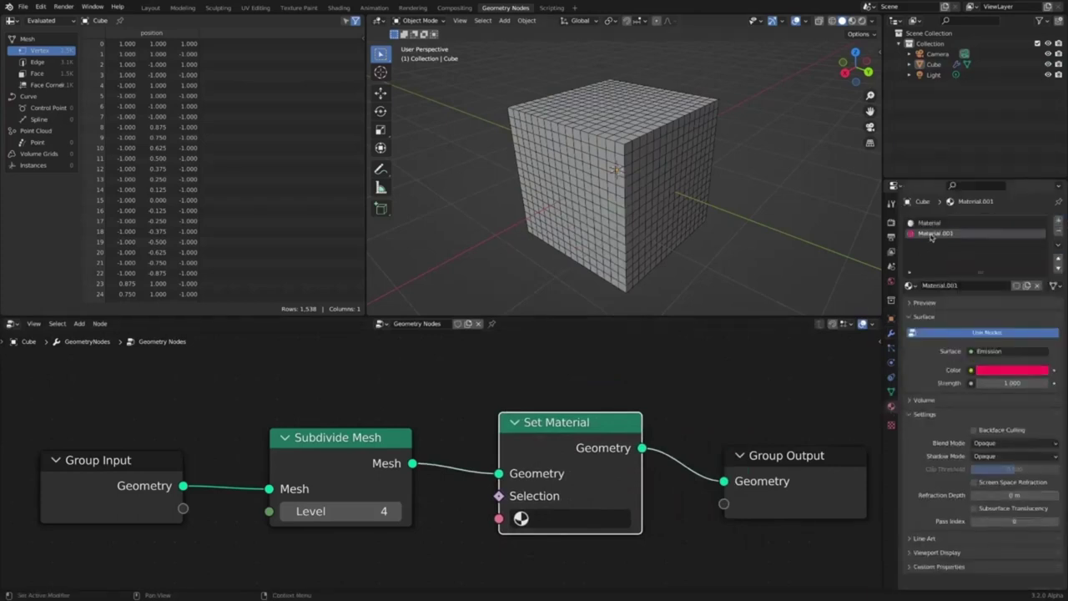
# Rename the cube's new red emission material to "selection".
pyautogui.doubleClick(934, 235)
pyautogui.write('sele')
pyautogui.click(996, 163)
pyautogui.press('c')
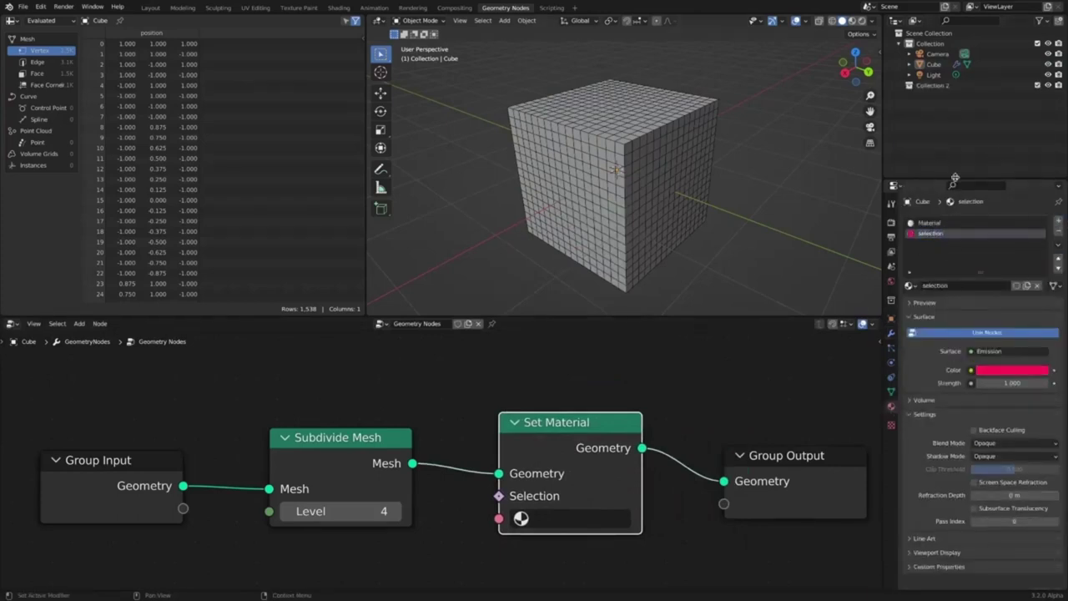
# Add a Position input node below the Group Input node.
pyautogui.click(675, 399)
pyautogui.scroll(-1, 676, 413)
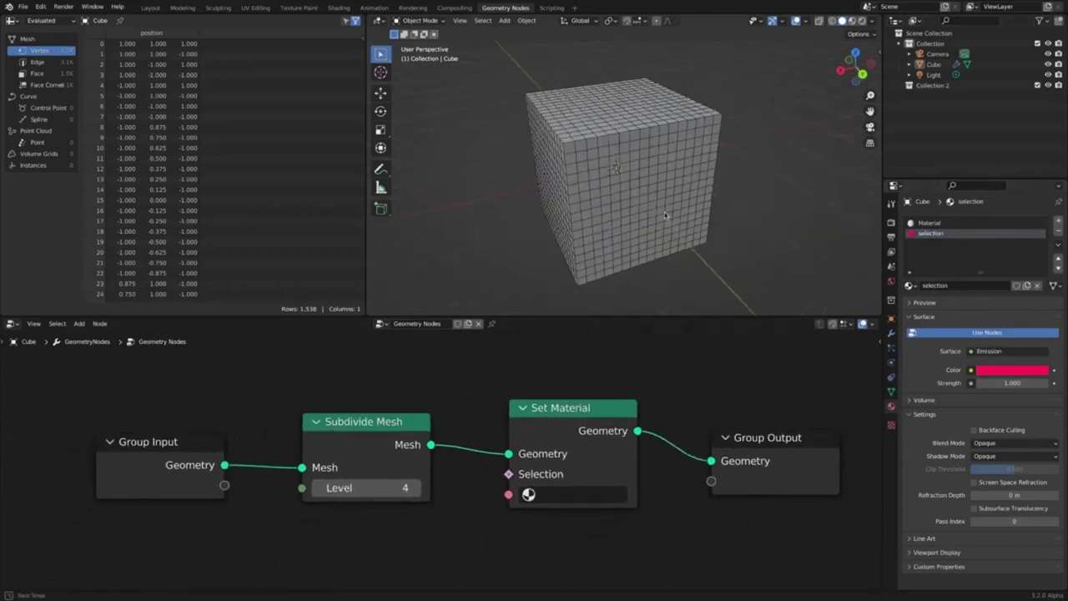
pyautogui.scroll(-1, 542, 488)
pyautogui.hotkey('shift', 'a')
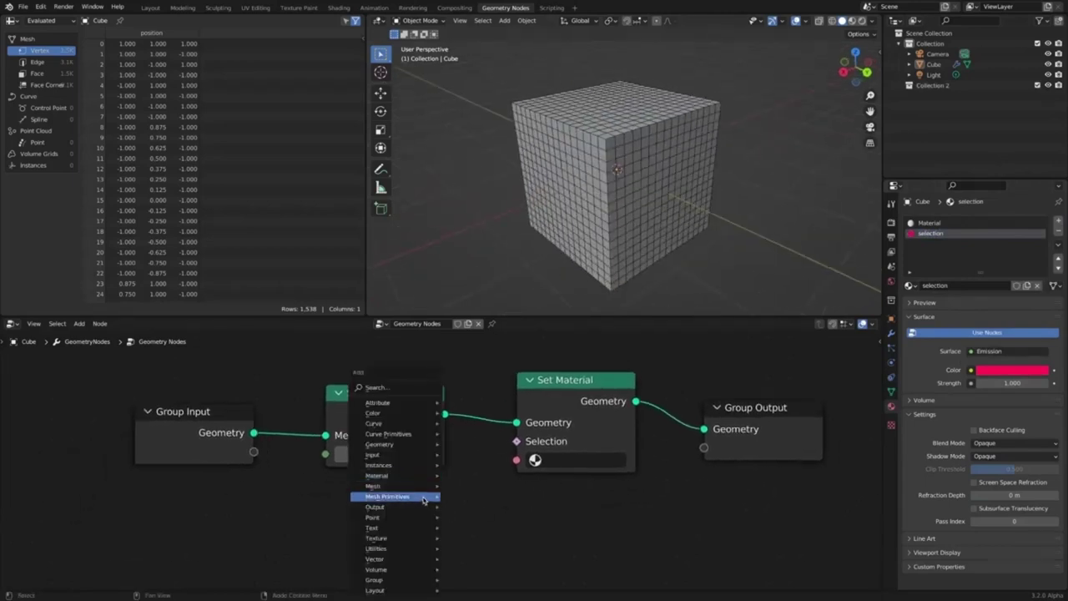
pyautogui.moveTo(421, 455)
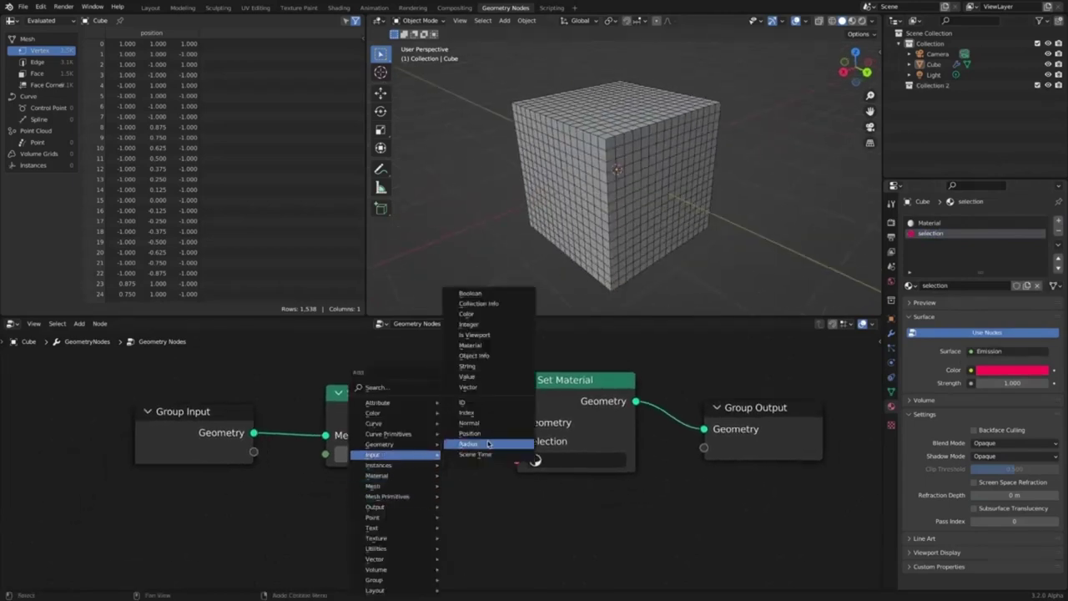
pyautogui.click(513, 433)
pyautogui.click(234, 499)
pyautogui.click(406, 508)
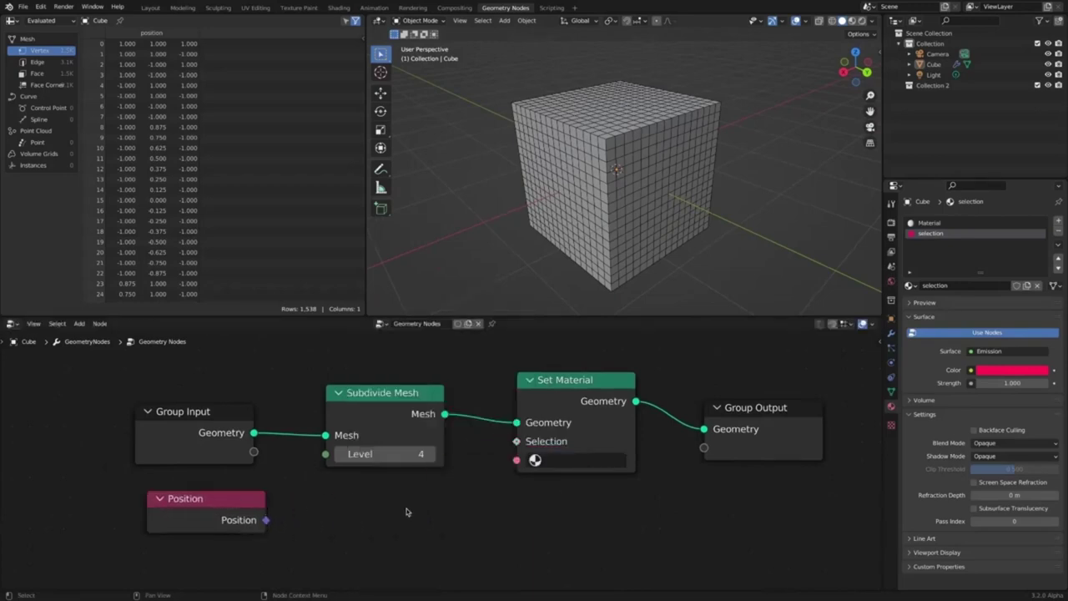
# Add a Separate XYZ node beside the Position node.
pyautogui.hotkey('shift', 'a')
pyautogui.moveTo(395, 565)
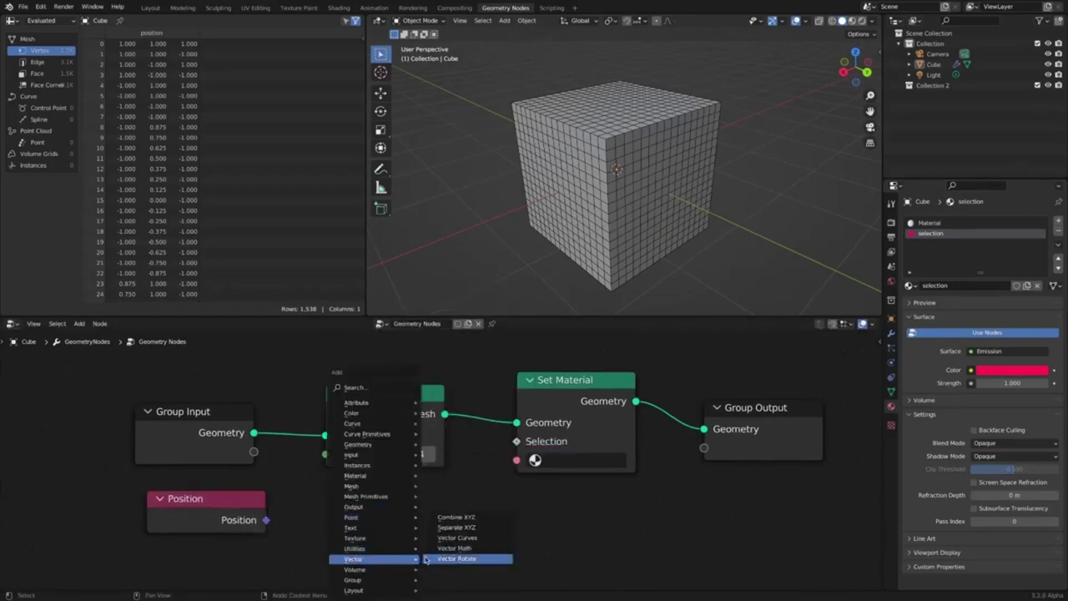
pyautogui.click(456, 527)
pyautogui.scroll(-1, 369, 504)
pyautogui.moveTo(369, 504); pyautogui.dragTo(367, 474, button='middle')
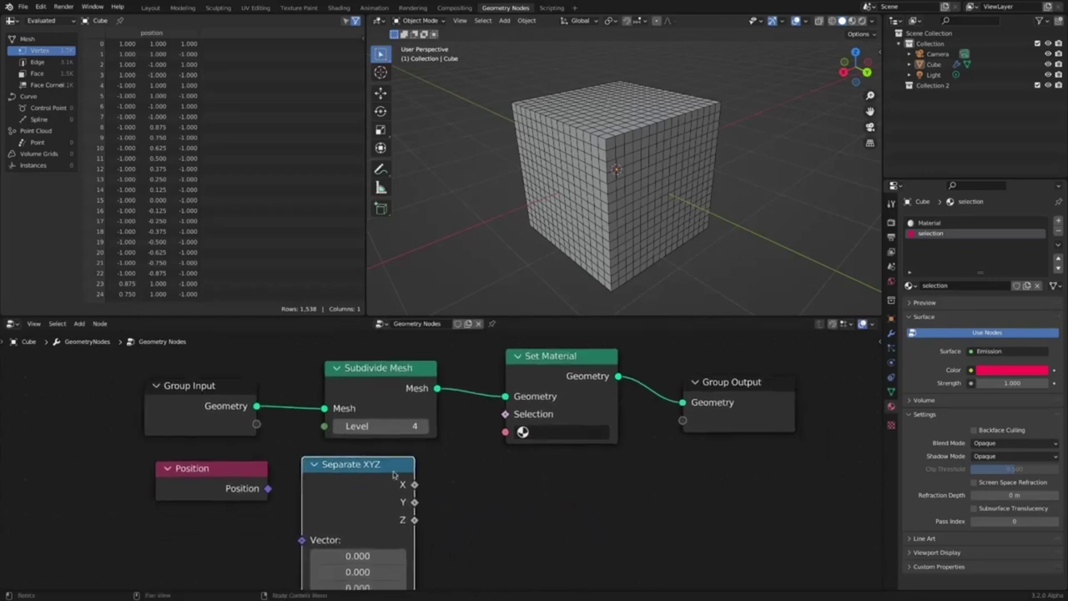
# Add a Compare node beside the Separate XYZ node.
pyautogui.click(532, 514)
pyautogui.hotkey('shift', 'a')
pyautogui.moveTo(483, 502)
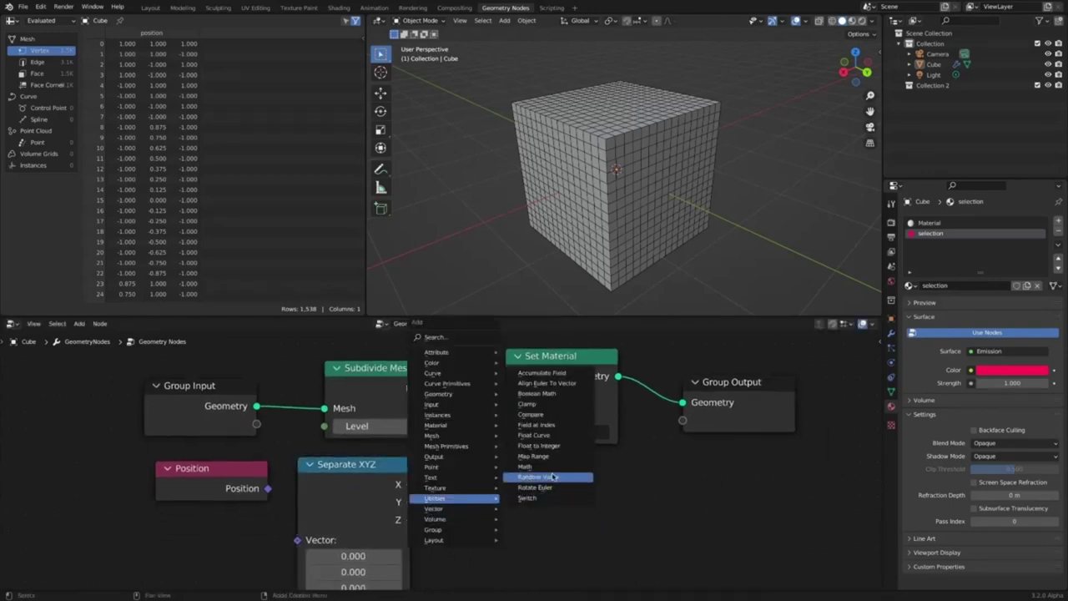
pyautogui.click(542, 417)
pyautogui.click(488, 484)
# Reposition the Position and Separate XYZ nodes and connect Position to the Separate XYZ vector input.
pyautogui.moveTo(255, 478); pyautogui.dragTo(193, 480)
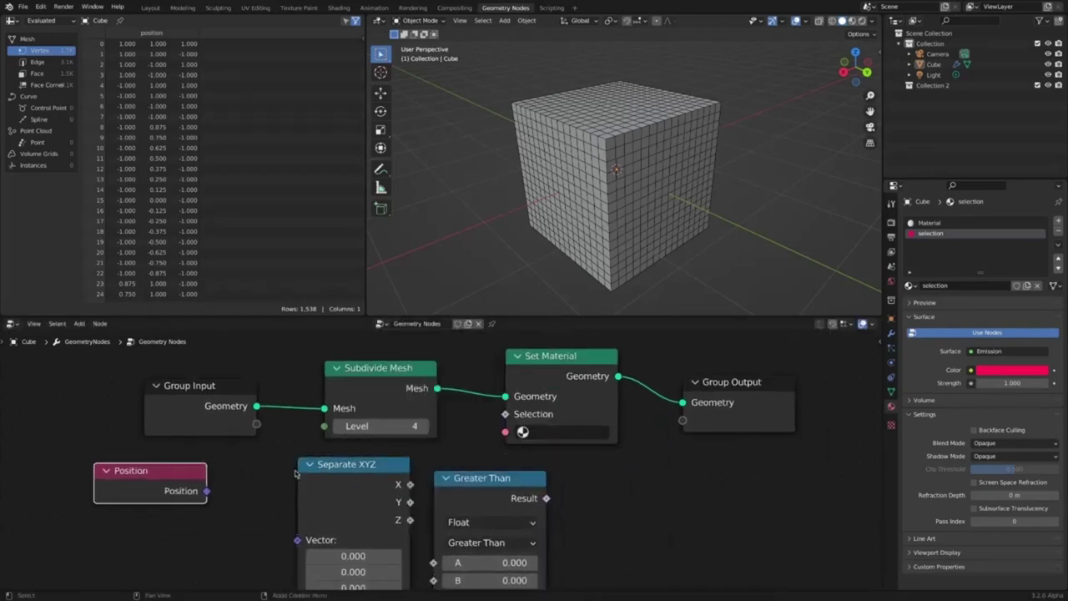
pyautogui.moveTo(368, 466); pyautogui.dragTo(306, 460)
pyautogui.moveTo(206, 491); pyautogui.dragTo(238, 534)
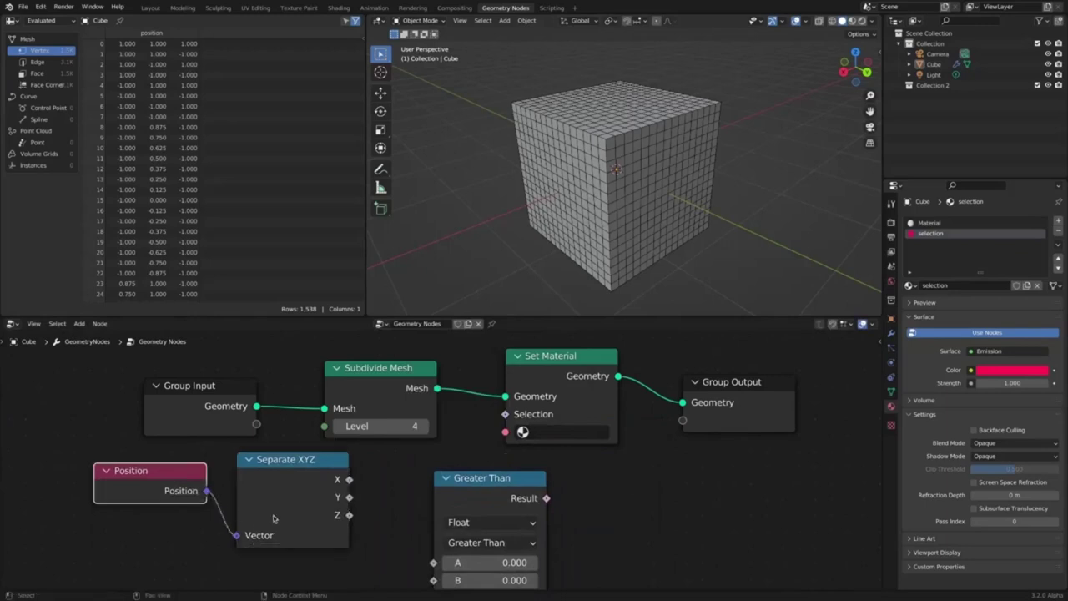
# Connect Separate XYZ's X to input A of the Greater Than node and its Result to Set Material's Selection, tidying the node positions.
pyautogui.moveTo(275, 459); pyautogui.dragTo(249, 463)
pyautogui.moveTo(323, 483); pyautogui.dragTo(433, 563)
pyautogui.moveTo(484, 471); pyautogui.dragTo(410, 454)
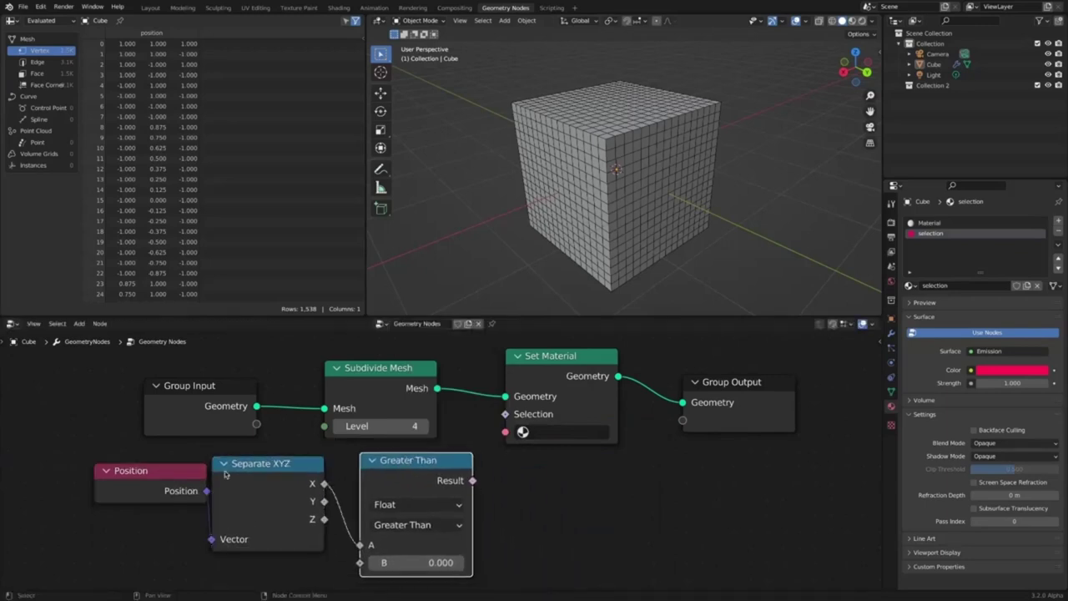
pyautogui.moveTo(204, 472); pyautogui.dragTo(172, 472)
pyautogui.moveTo(473, 481); pyautogui.dragTo(504, 423)
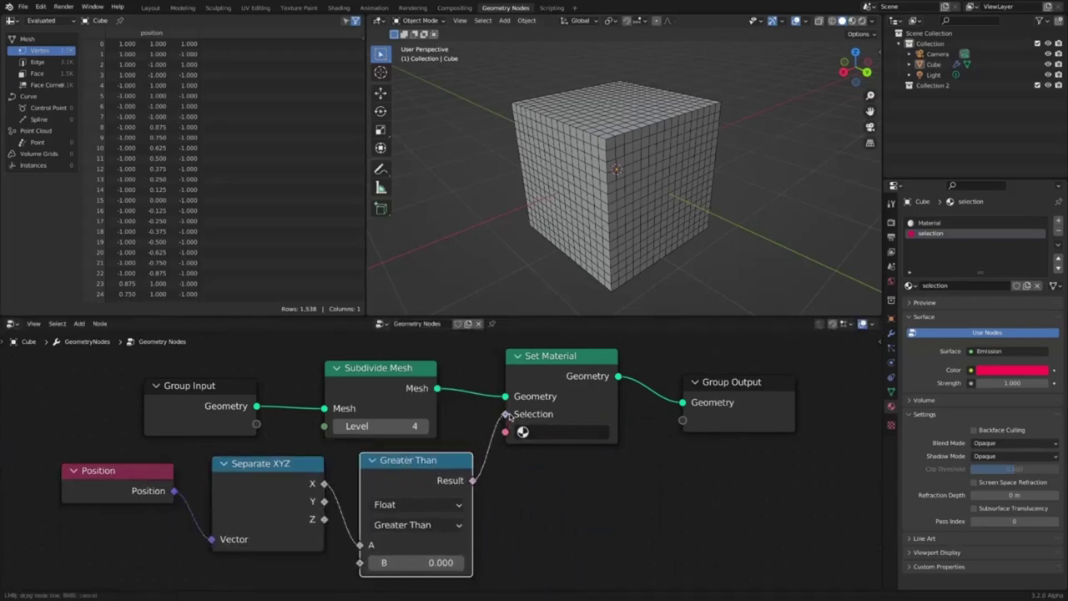
# Assign the "selection" material in the Set Material node and show the cube in Material Preview shading.
pyautogui.click(584, 432)
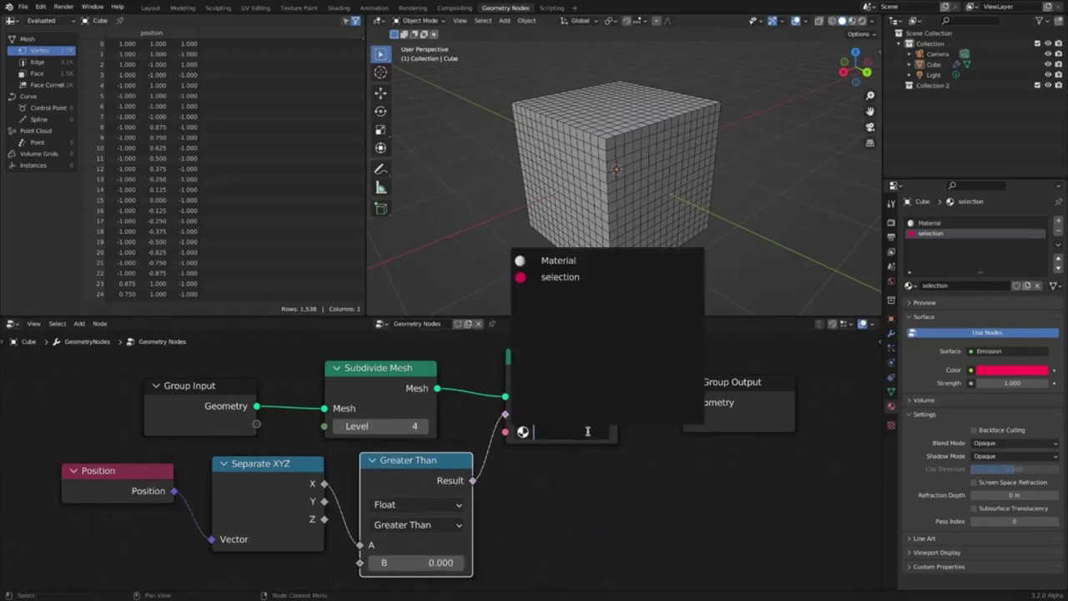
pyautogui.click(603, 279)
pyautogui.press('z')
pyautogui.click(755, 311)
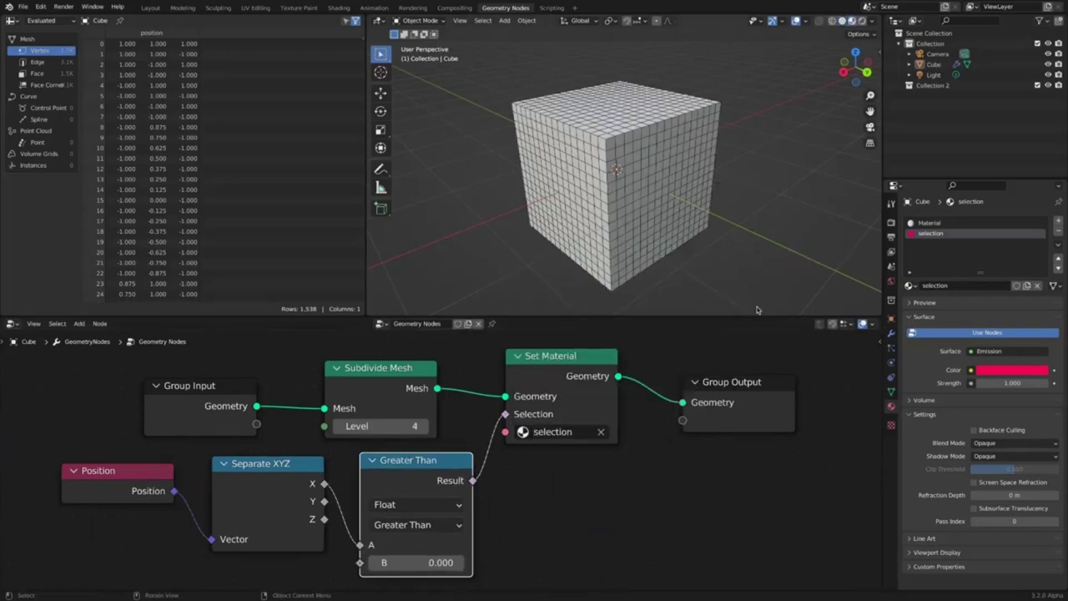
pyautogui.moveTo(601, 219)
pyautogui.mouseDown(button='middle')
pyautogui.moveTo(718, 253)
pyautogui.moveTo(620, 182)
pyautogui.mouseUp(button='middle')
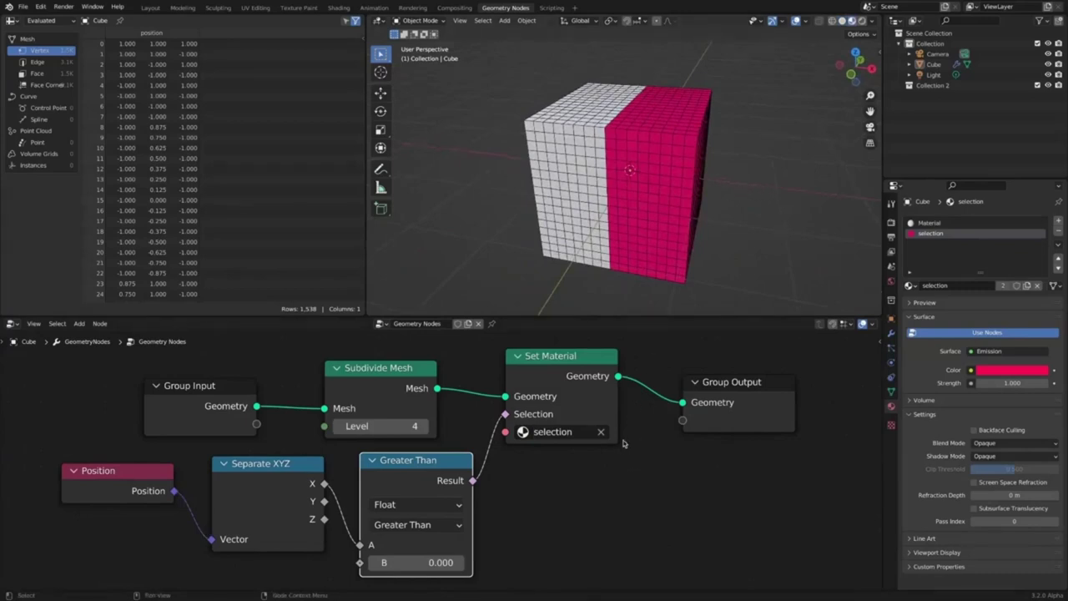
# Change the Compare operation from Greater Than to Equal and set its Epsilon to 0.101.
pyautogui.click(455, 522)
pyautogui.click(453, 435)
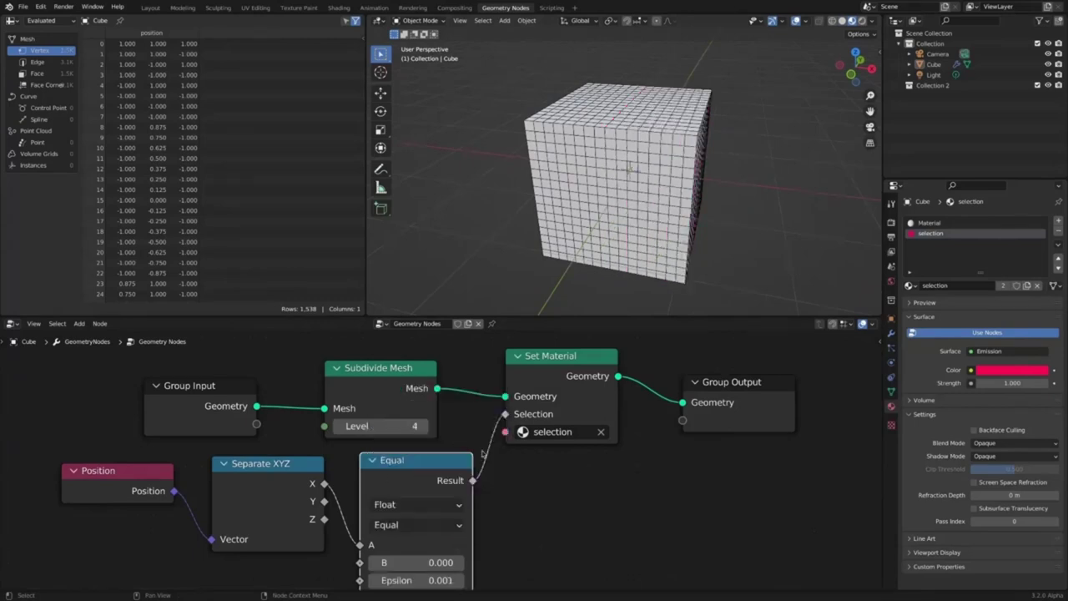
pyautogui.scroll(-1, 522, 453)
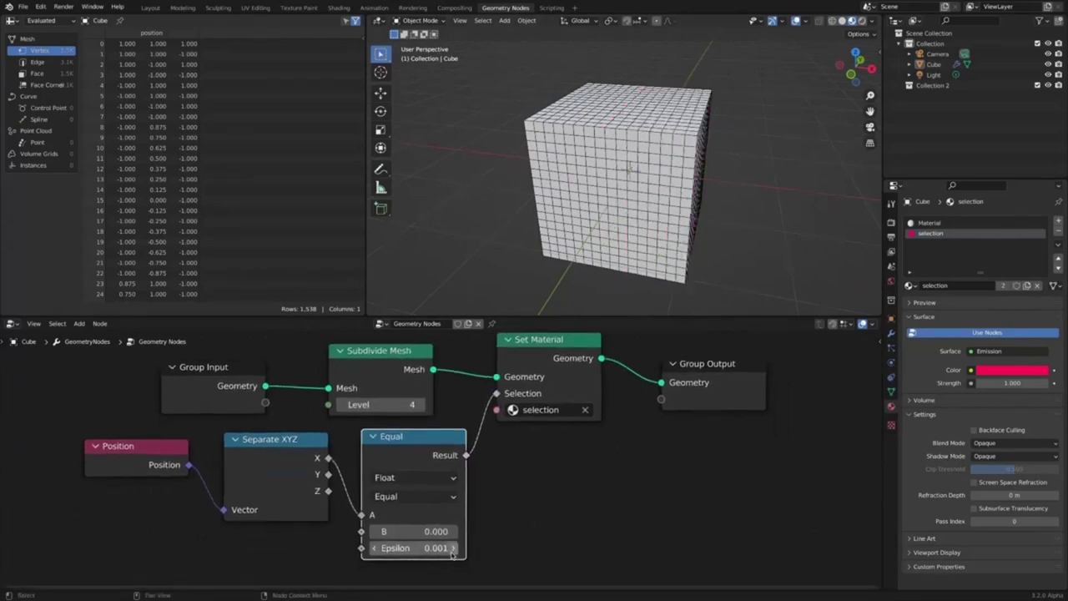
pyautogui.click(453, 548)
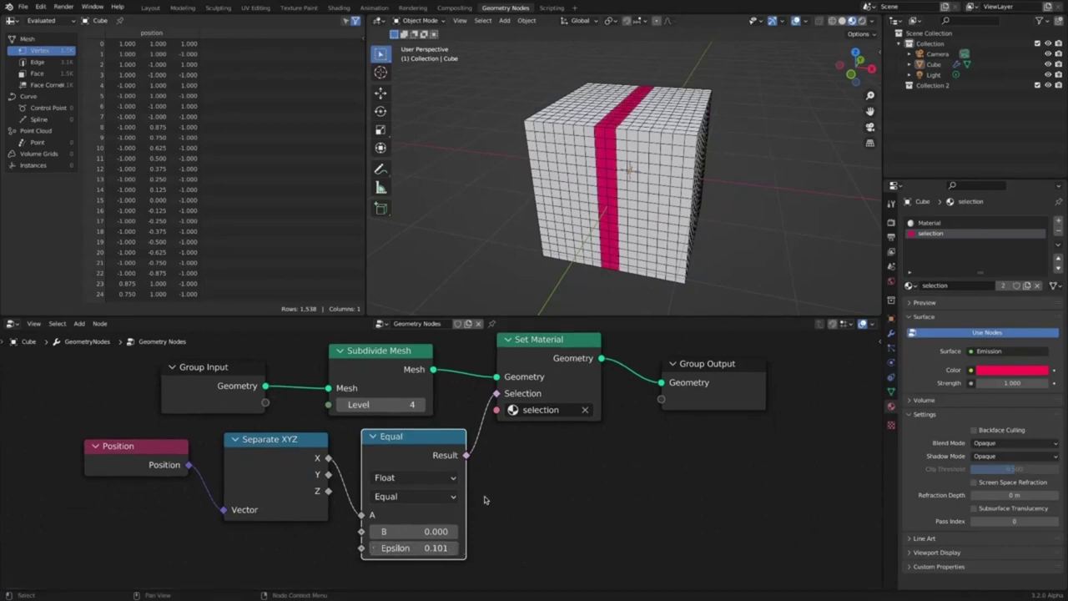
# Spread the nodes apart and place a duplicate of the Equal node below the original.
pyautogui.moveTo(567, 251); pyautogui.dragTo(467, 250, button='middle')
pyautogui.scroll(-3, 586, 465)
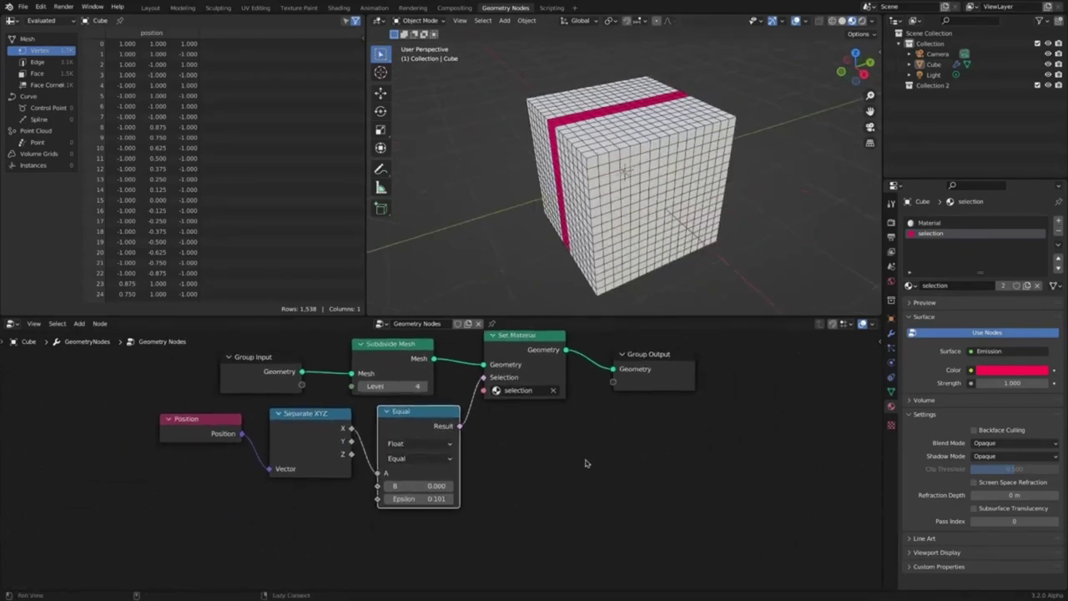
pyautogui.moveTo(420, 413); pyautogui.dragTo(434, 414)
pyautogui.moveTo(650, 358); pyautogui.dragTo(737, 357)
pyautogui.moveTo(549, 337); pyautogui.dragTo(595, 337)
pyautogui.click(435, 425)
pyautogui.hotkey('shift', 'd')
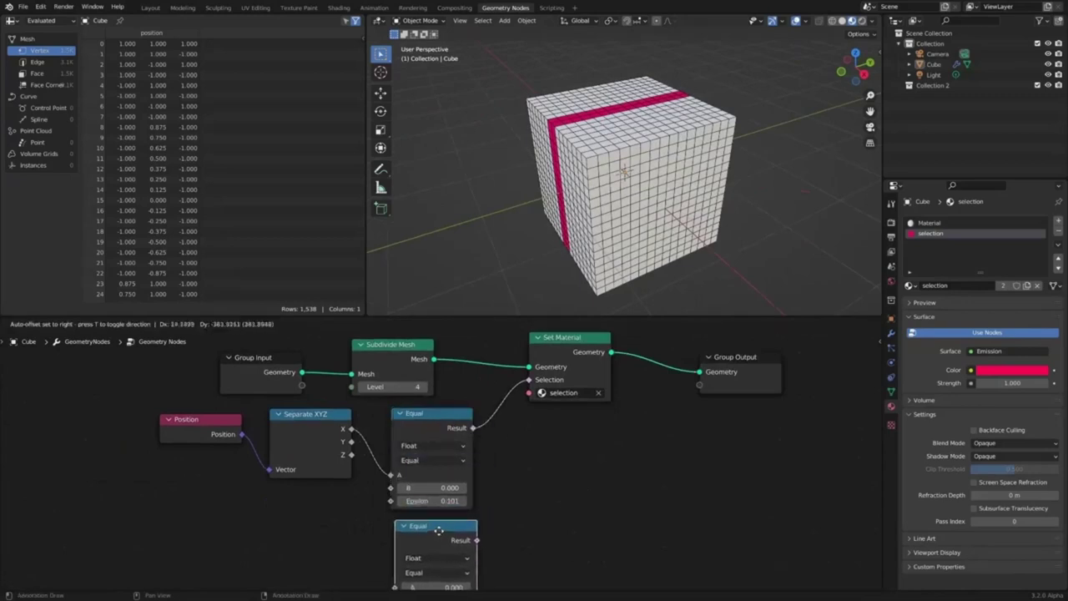
pyautogui.click(433, 527)
# Connect Separate XYZ's Y to input A of the duplicated Equal node and its Result to Set Material's Selection.
pyautogui.scroll(-1, 518, 483)
pyautogui.moveTo(312, 402); pyautogui.dragTo(386, 556)
pyautogui.moveTo(460, 513); pyautogui.dragTo(513, 371)
# Make room for a Boolean Math node, insert it into the Selection link, and connect the upper Equal node's Result to its second input.
pyautogui.moveTo(701, 349); pyautogui.dragTo(772, 349)
pyautogui.moveTo(577, 339); pyautogui.dragTo(674, 377)
pyautogui.hotkey('shift', 'a')
pyautogui.moveTo(572, 468)
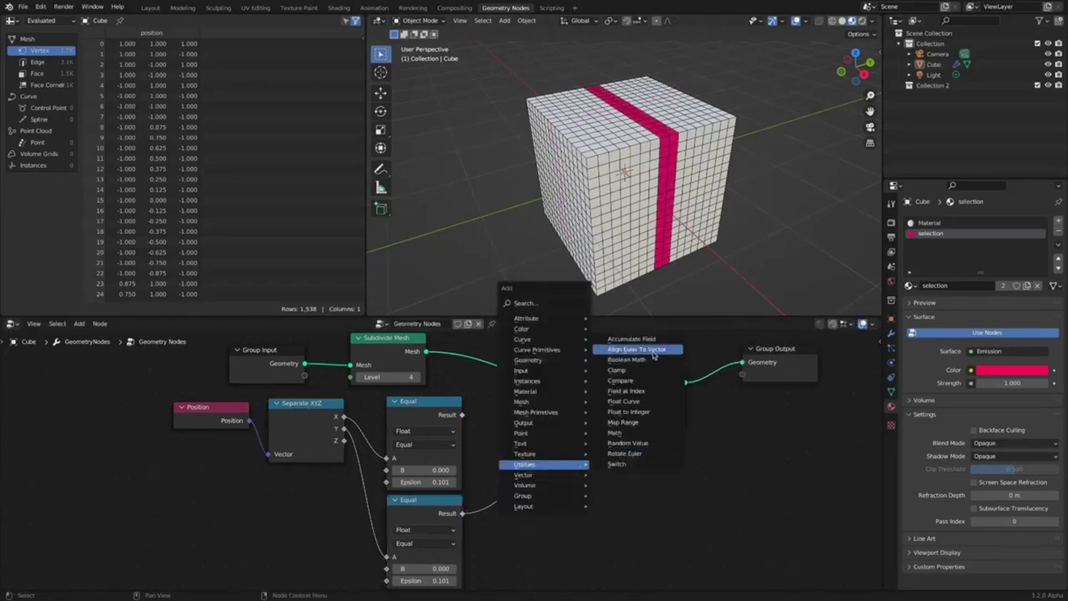
pyautogui.click(627, 360)
pyautogui.click(512, 409)
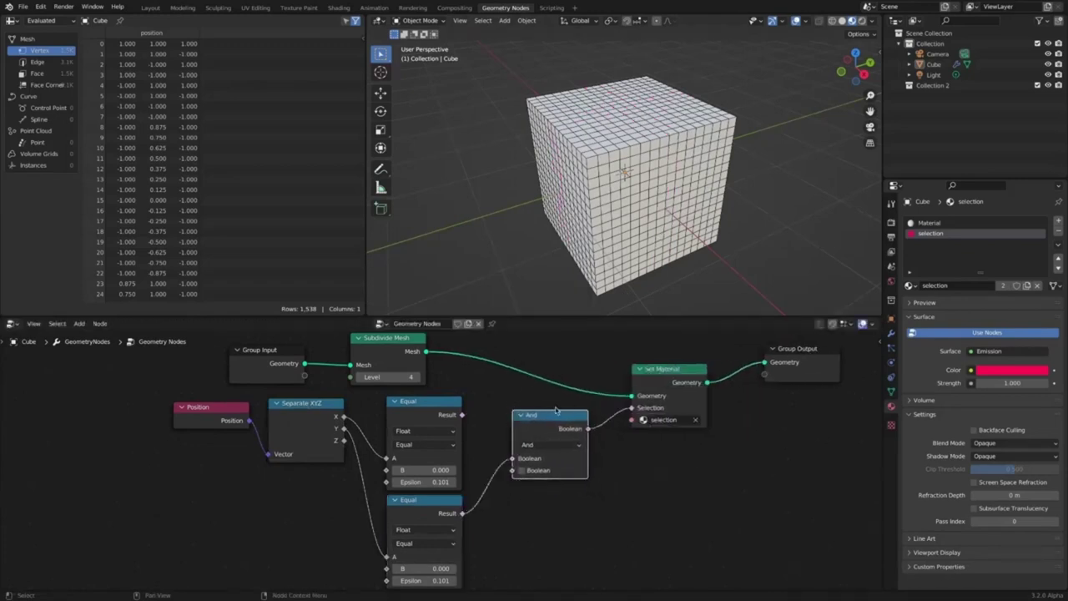
pyautogui.moveTo(461, 414); pyautogui.dragTo(512, 470)
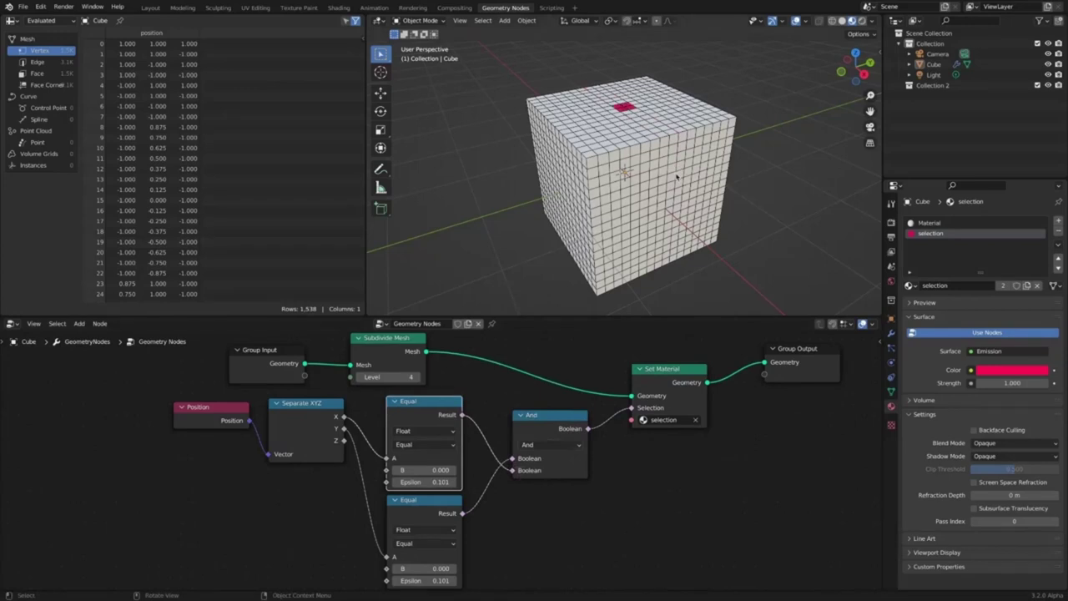
# Set the Boolean Math operation to Or and inspect the material pattern on the cube.
pyautogui.click(579, 444)
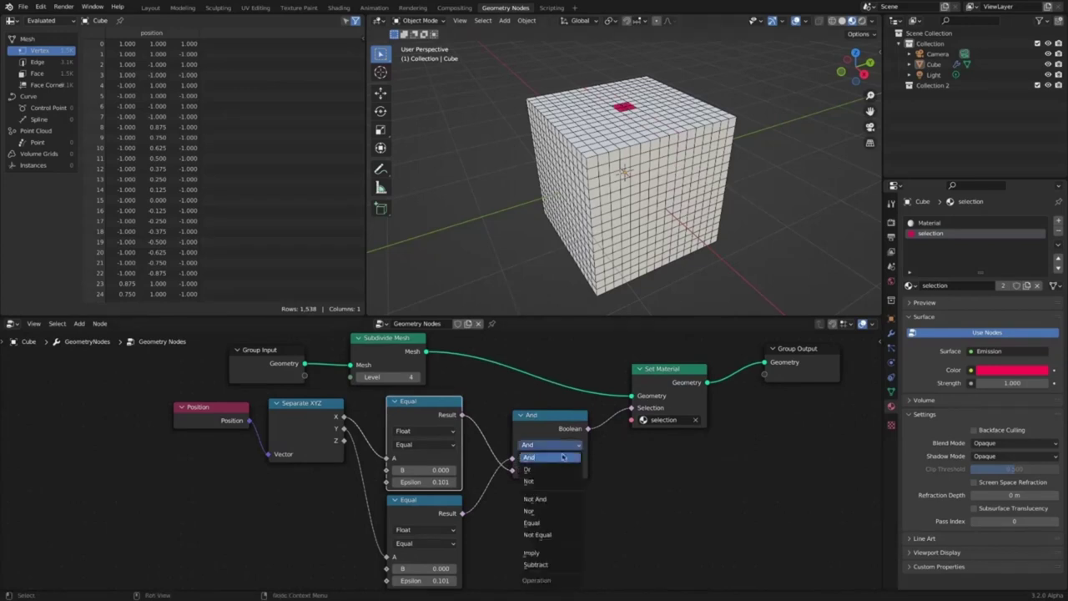
pyautogui.click(567, 459)
pyautogui.moveTo(693, 136); pyautogui.dragTo(672, 263, button='middle')
# Set the Boolean Math operation to Not and connect the upper Equal node's Result to its first Boolean input.
pyautogui.click(551, 444)
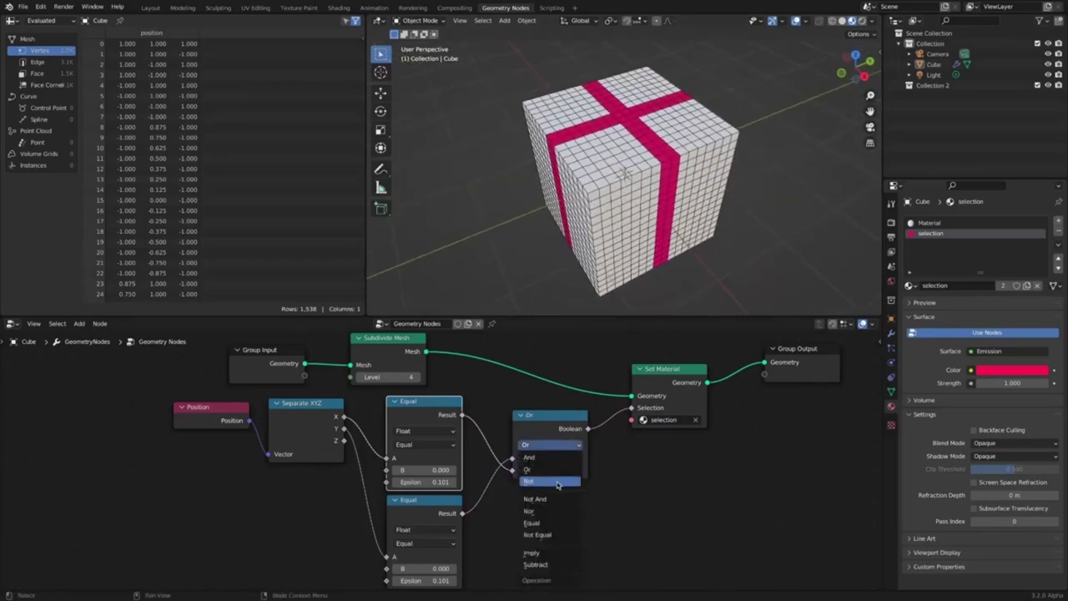
pyautogui.click(560, 482)
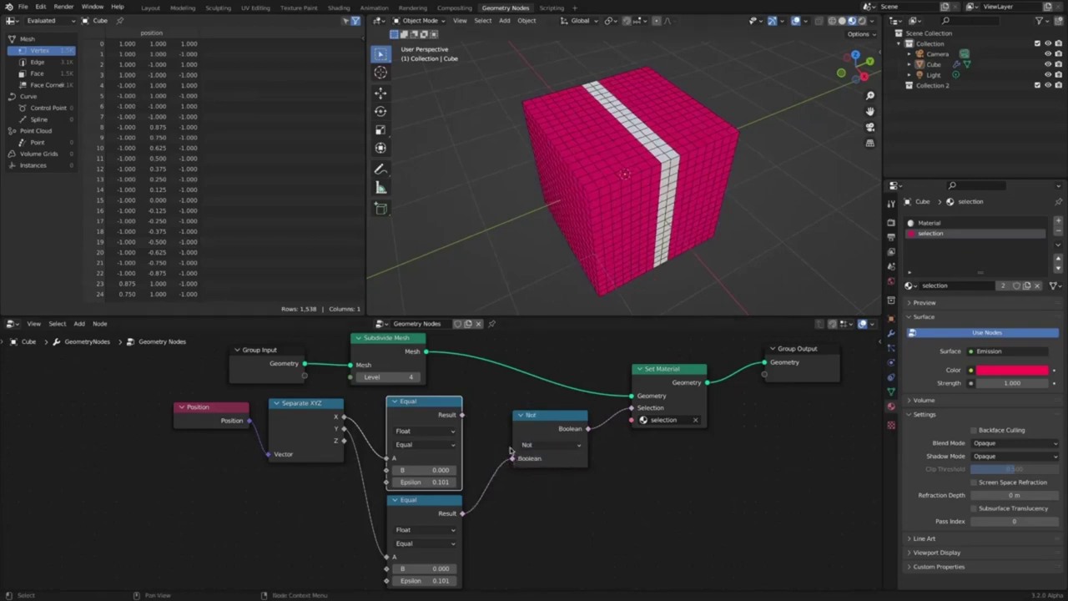
pyautogui.moveTo(512, 457); pyautogui.dragTo(462, 412)
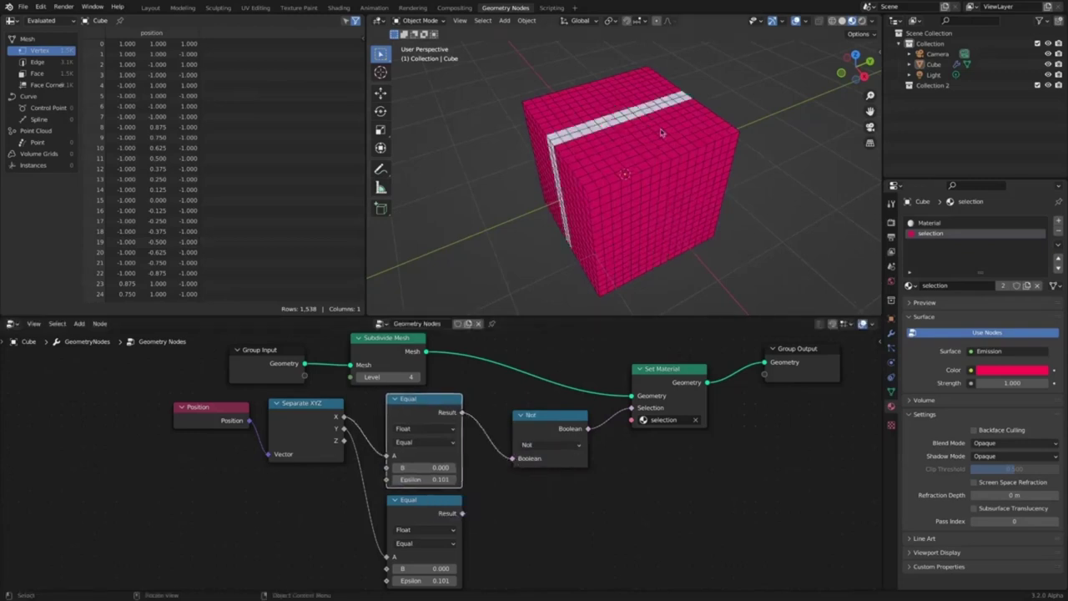
# Set the Boolean Math operation to Not And and connect the lower Equal node's Result to its second Boolean input.
pyautogui.click(572, 444)
pyautogui.click(568, 499)
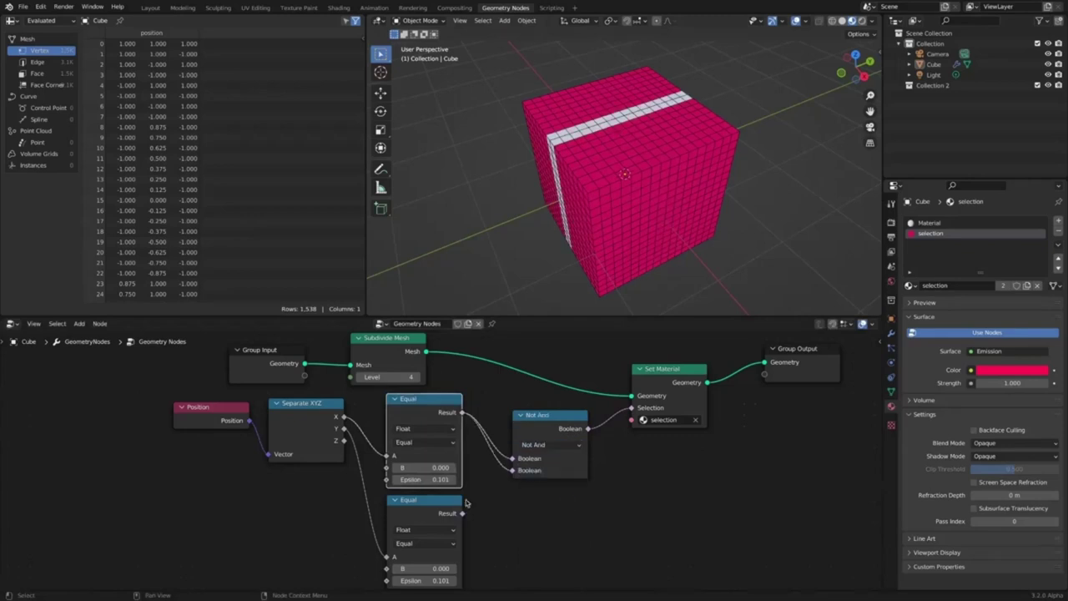
pyautogui.moveTo(462, 512); pyautogui.dragTo(512, 469)
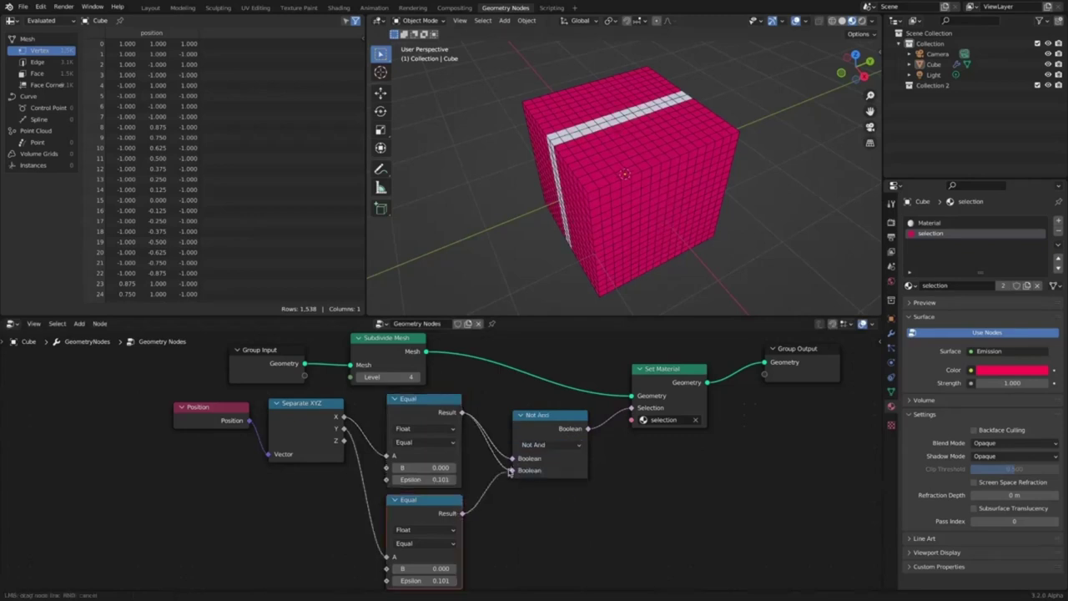
# Compare the And and Not And operations in the Boolean Math node.
pyautogui.click(572, 448)
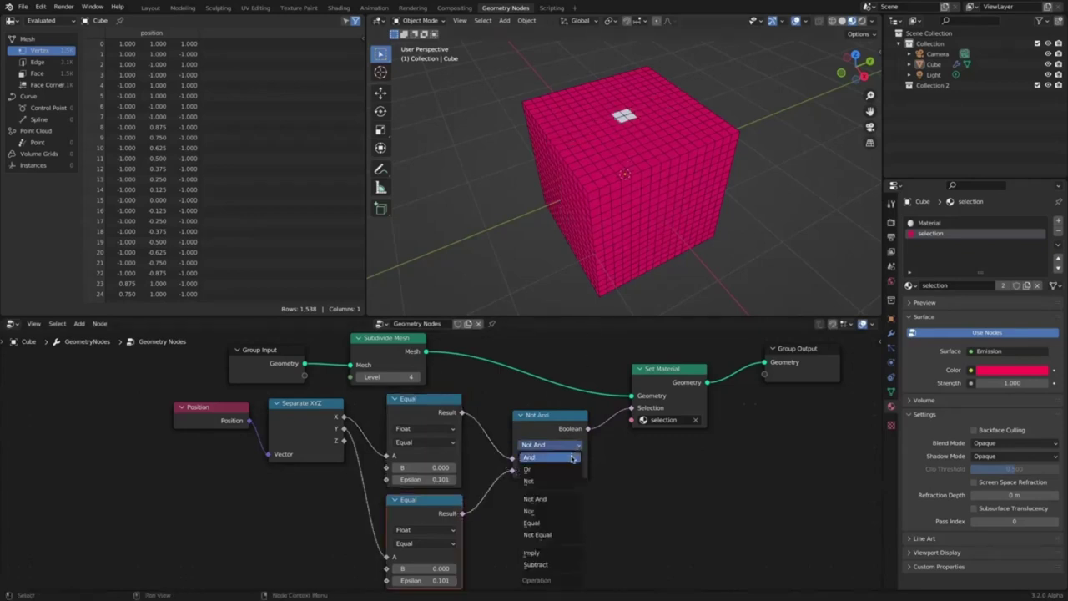
pyautogui.click(572, 458)
pyautogui.click(574, 449)
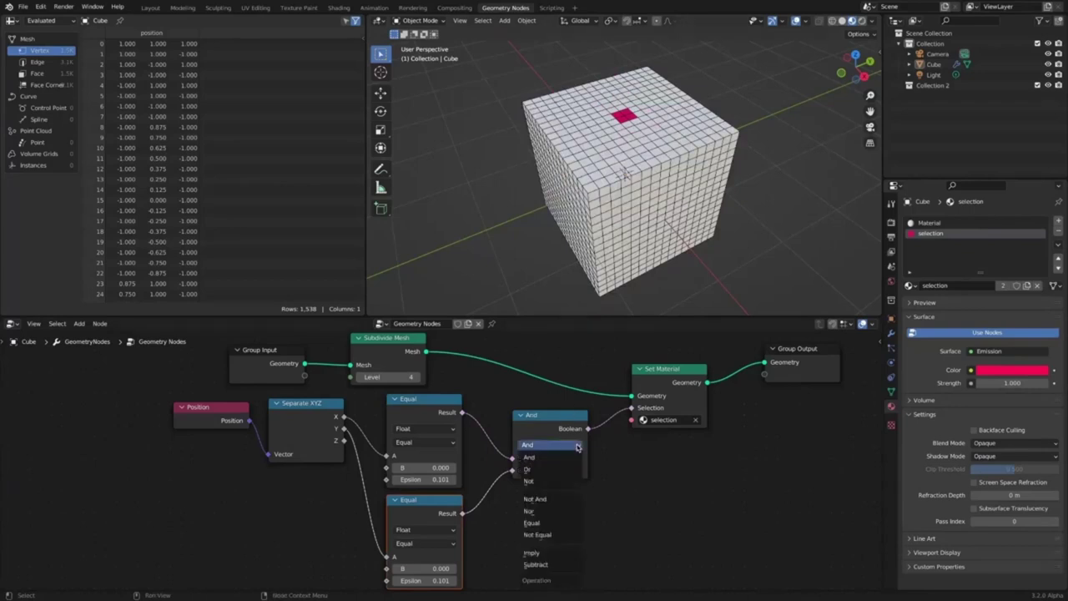
pyautogui.click(569, 499)
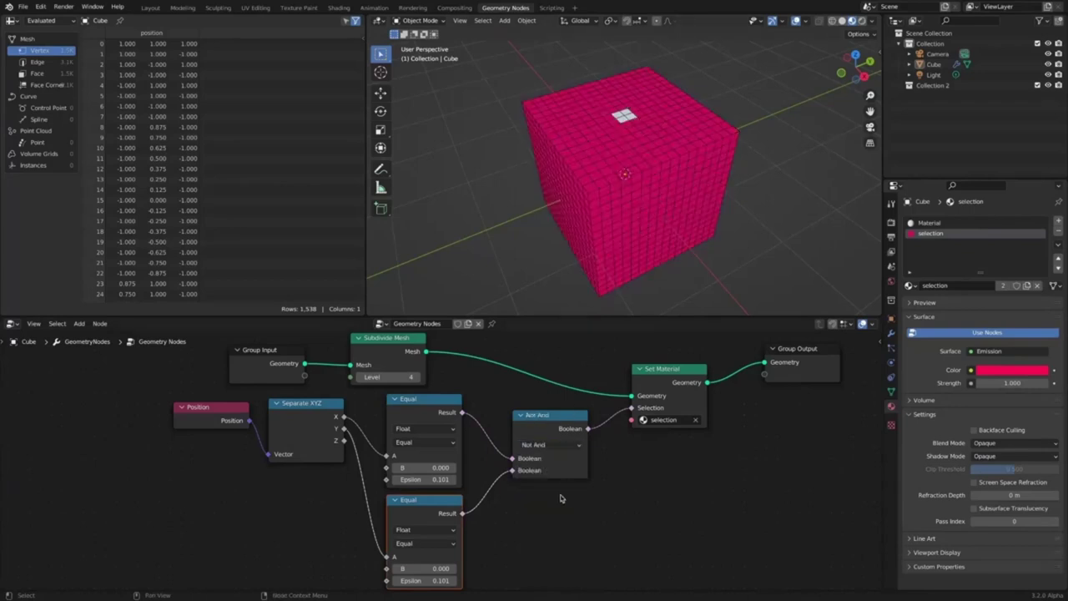
# Set the Boolean Math operation to Nor.
pyautogui.click(551, 445)
pyautogui.click(551, 513)
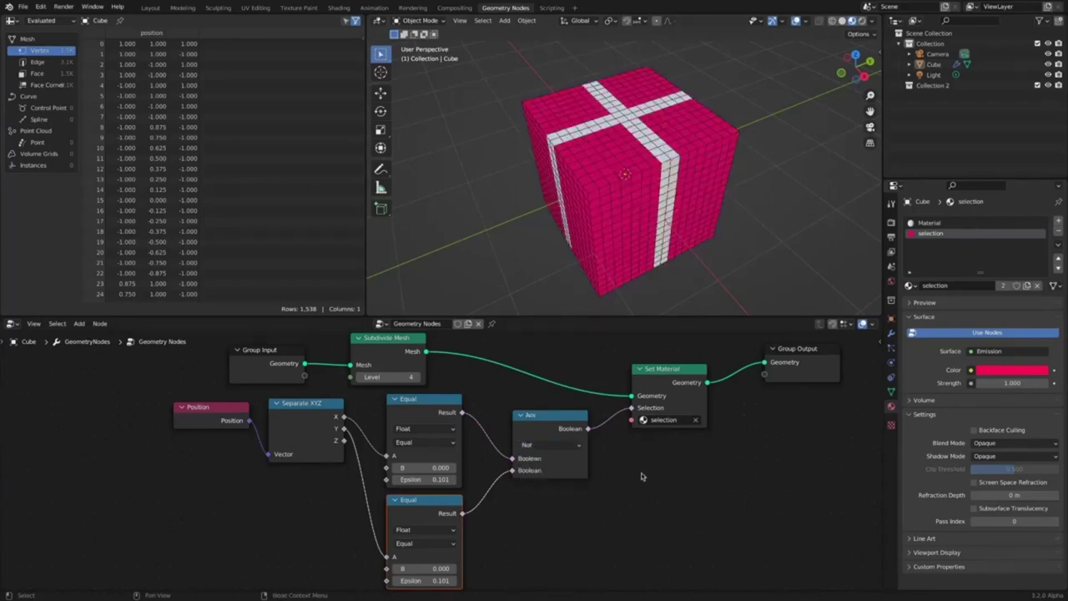
# Compare the Or, Equal and Not Equal operations in the Boolean Math node.
pyautogui.click(575, 448)
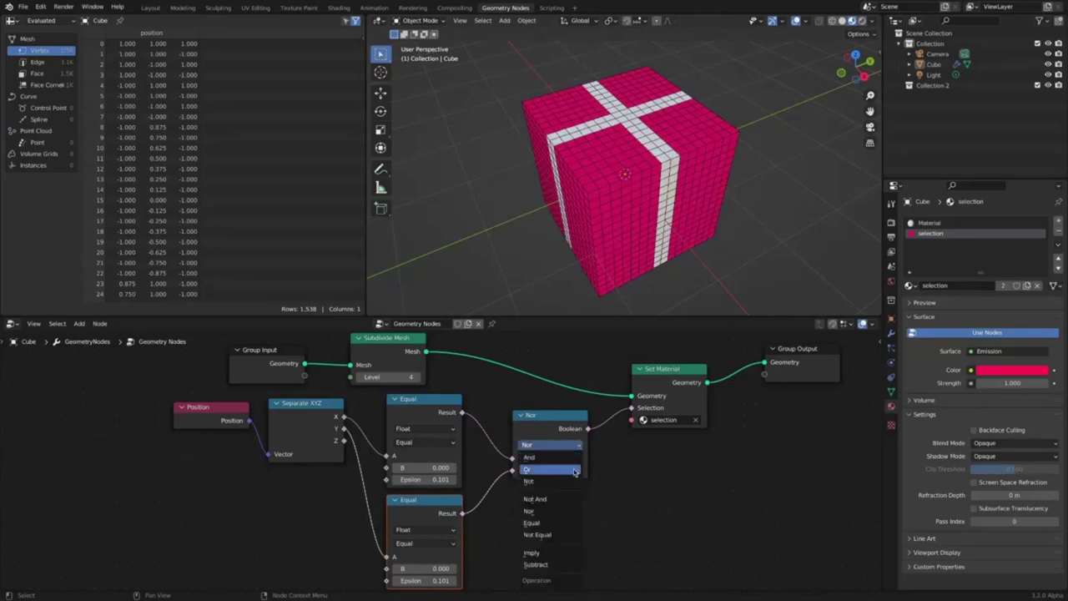
pyautogui.click(574, 470)
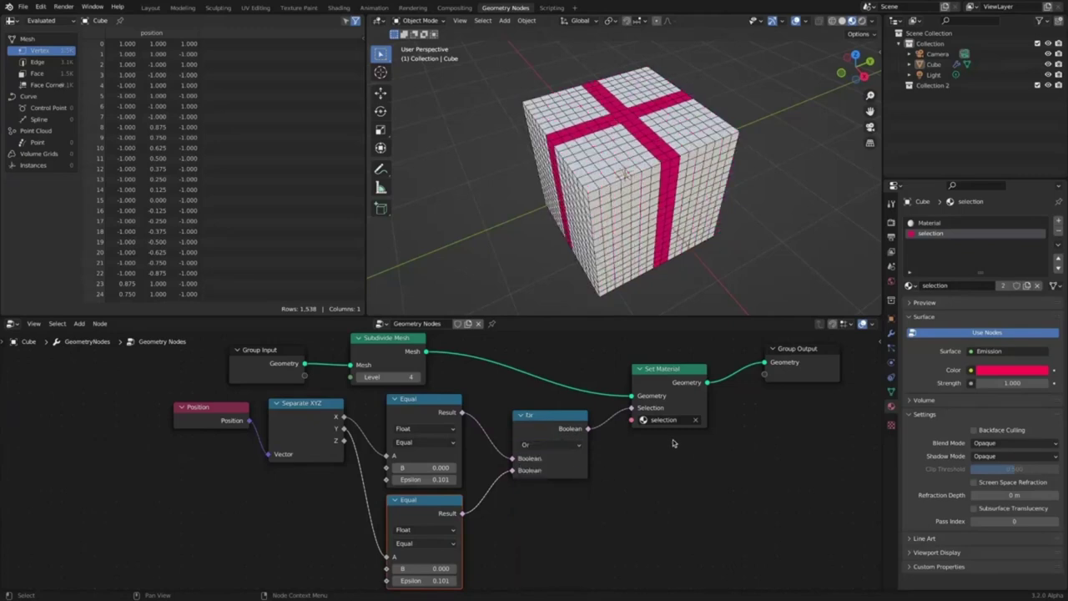
pyautogui.click(577, 442)
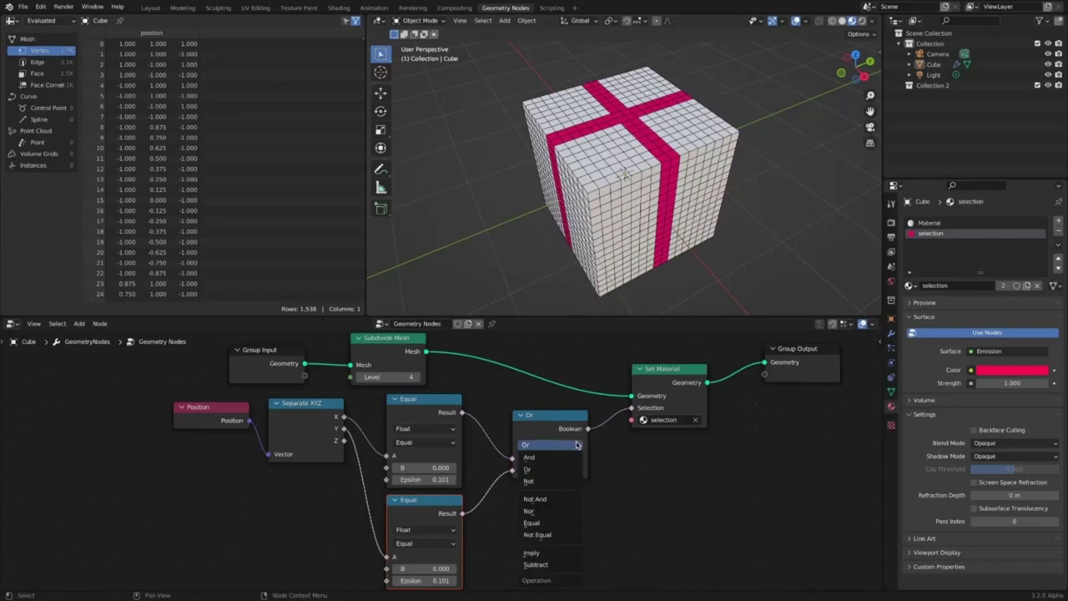
pyautogui.click(567, 526)
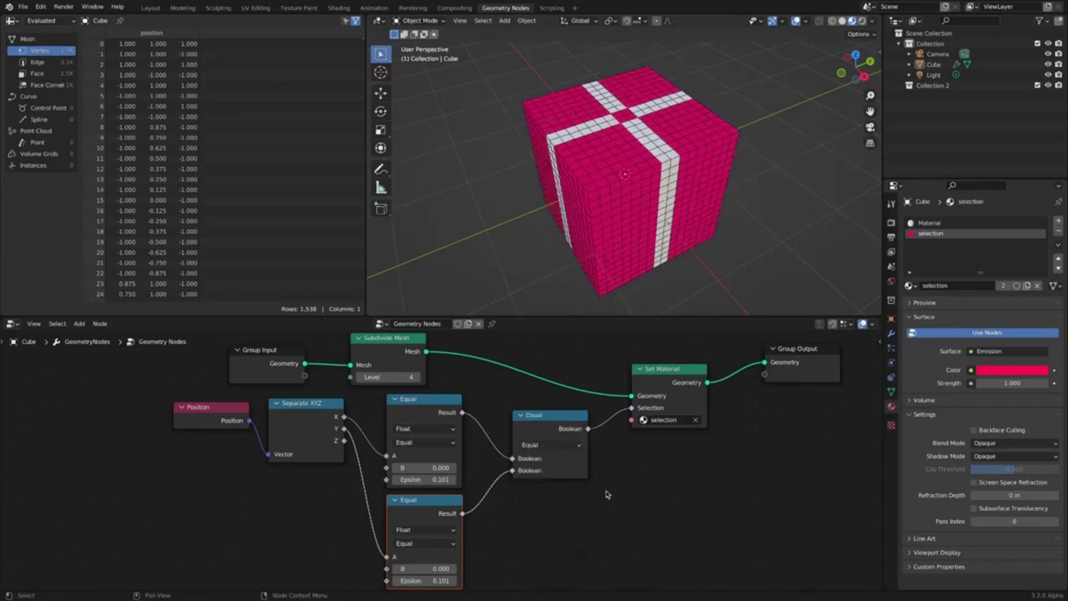
pyautogui.click(575, 448)
pyautogui.click(566, 537)
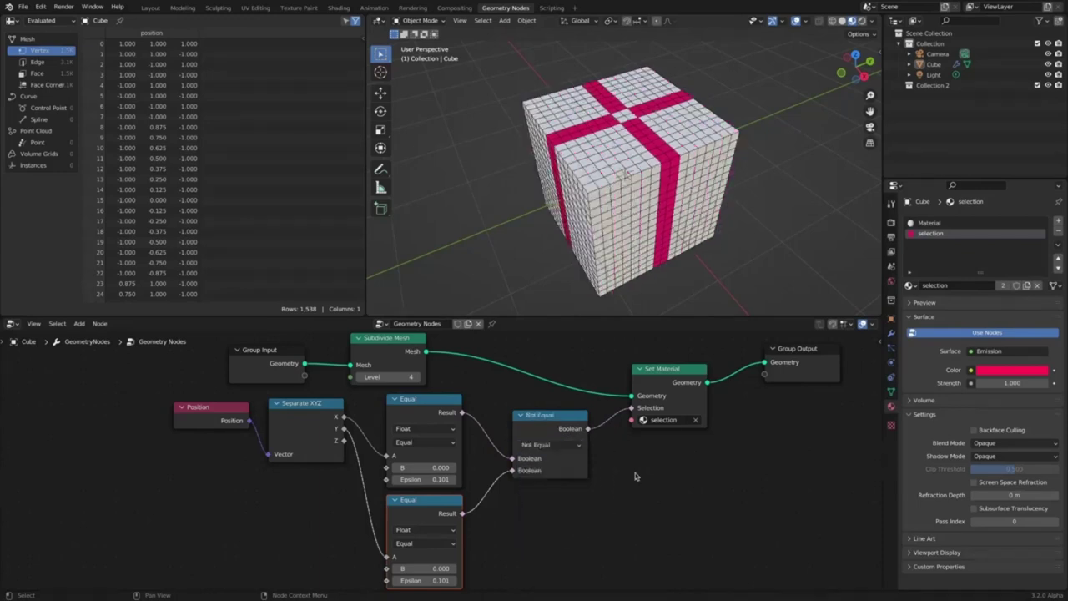
# Compare the Imply and Subtract operations in the Boolean Math node, examining the effect on the cube.
pyautogui.click(576, 445)
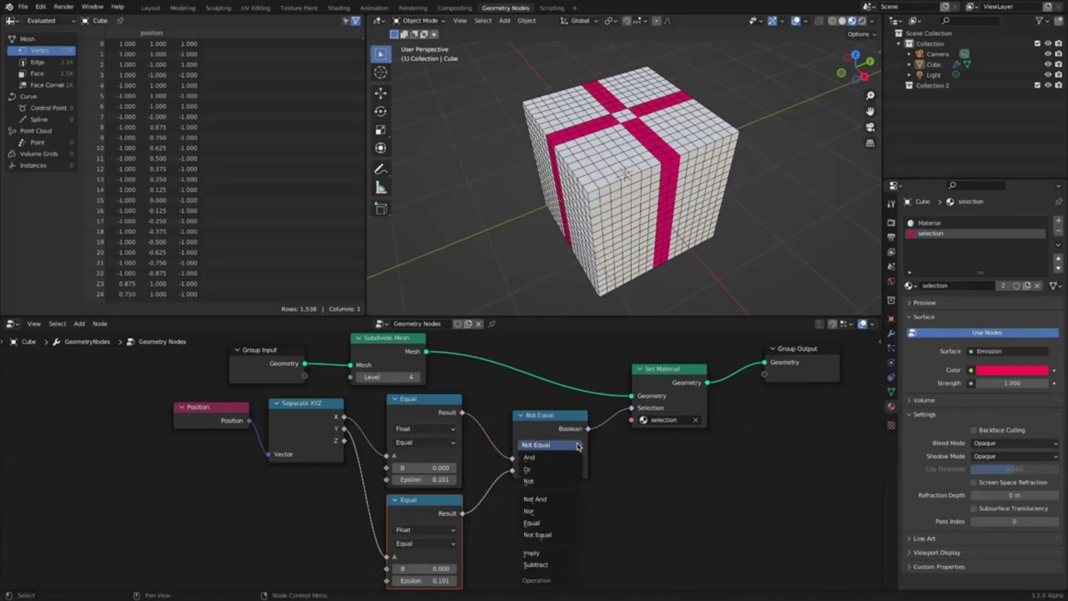
pyautogui.click(562, 551)
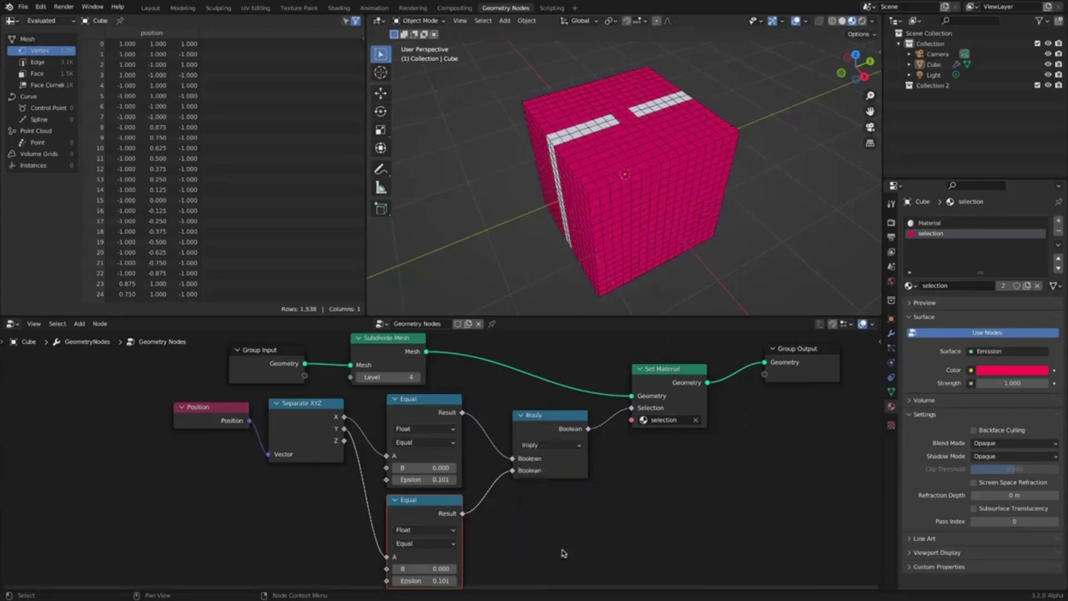
pyautogui.click(576, 446)
pyautogui.click(568, 566)
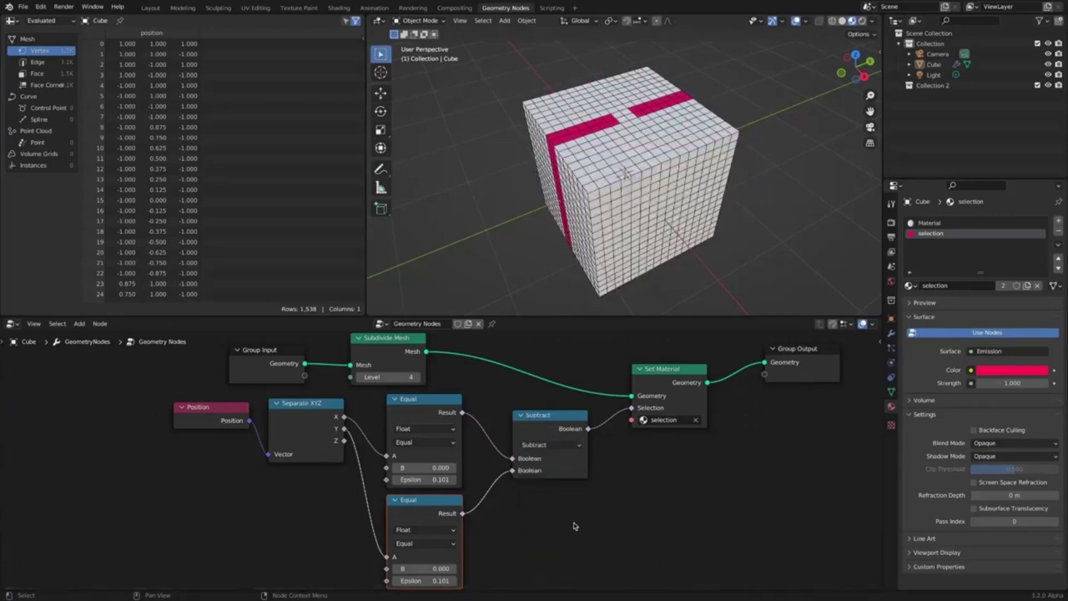
pyautogui.moveTo(697, 233); pyautogui.dragTo(676, 281, button='middle')
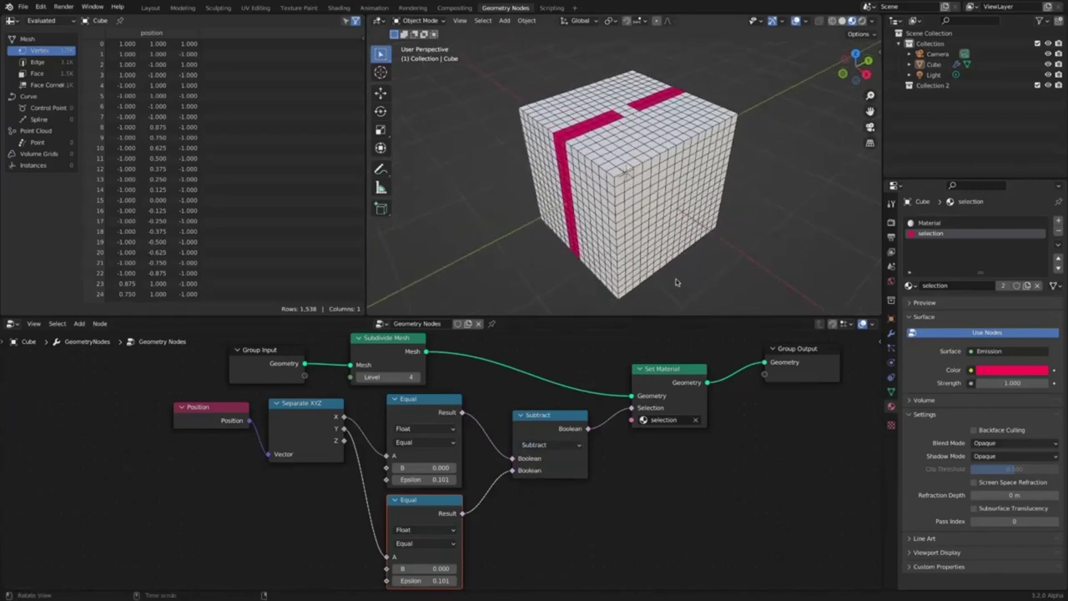
# Set the Boolean Math operation to Or.
pyautogui.click(574, 447)
pyautogui.click(567, 472)
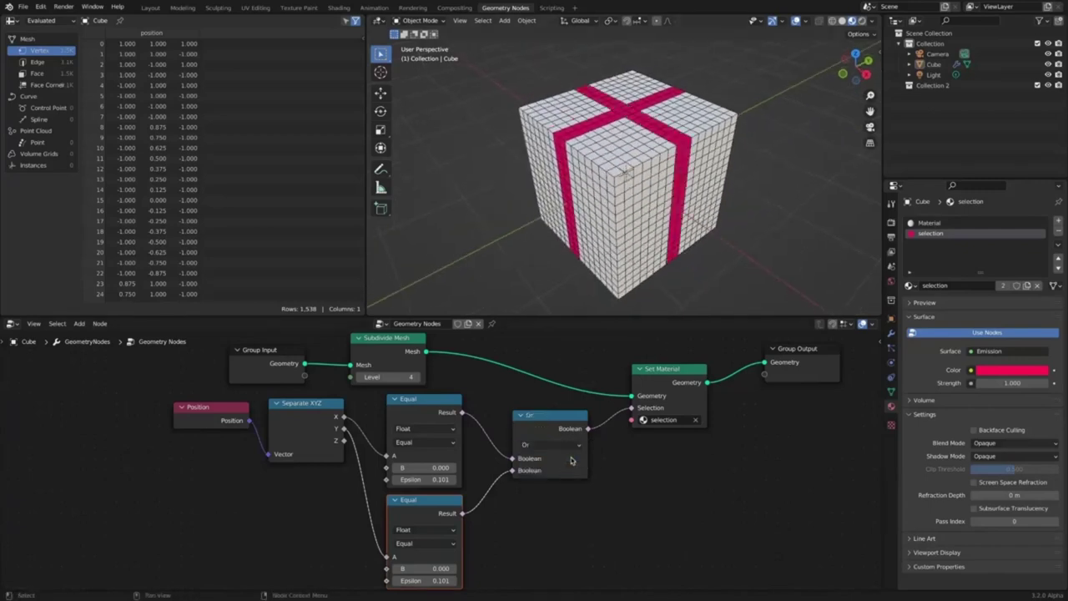
pyautogui.moveTo(709, 212)
pyautogui.mouseDown(button='middle')
pyautogui.moveTo(727, 200)
pyautogui.moveTo(714, 207)
pyautogui.mouseUp(button='middle')
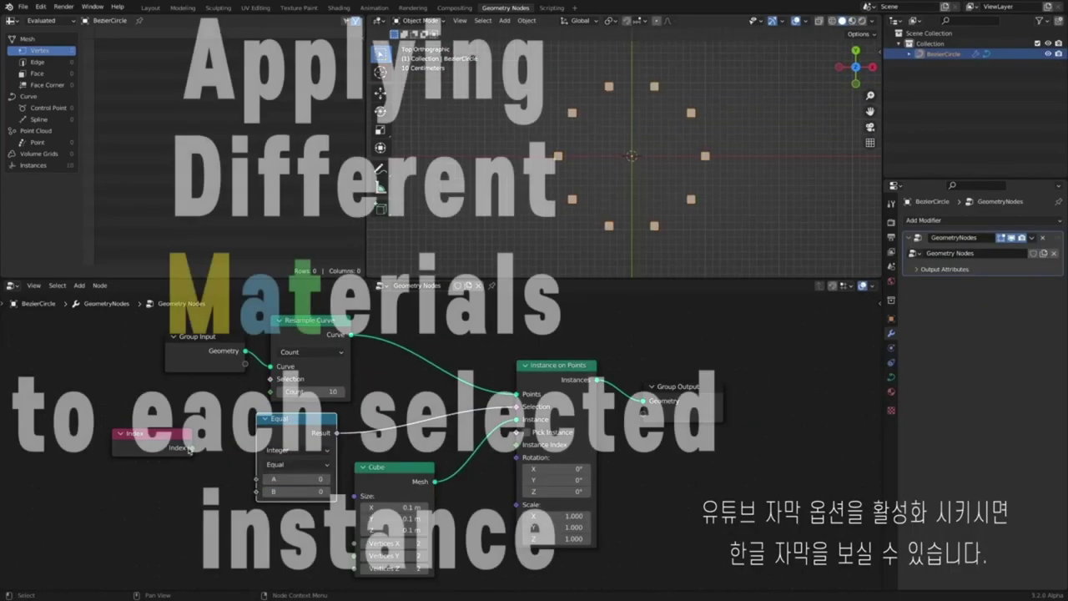
# Raise the index Compare node's B value one step at a time and set its operation to Equal.
pyautogui.click(327, 492)
pyautogui.click(327, 493)
pyautogui.click(327, 493)
pyautogui.click(327, 493)
pyautogui.click(327, 493)
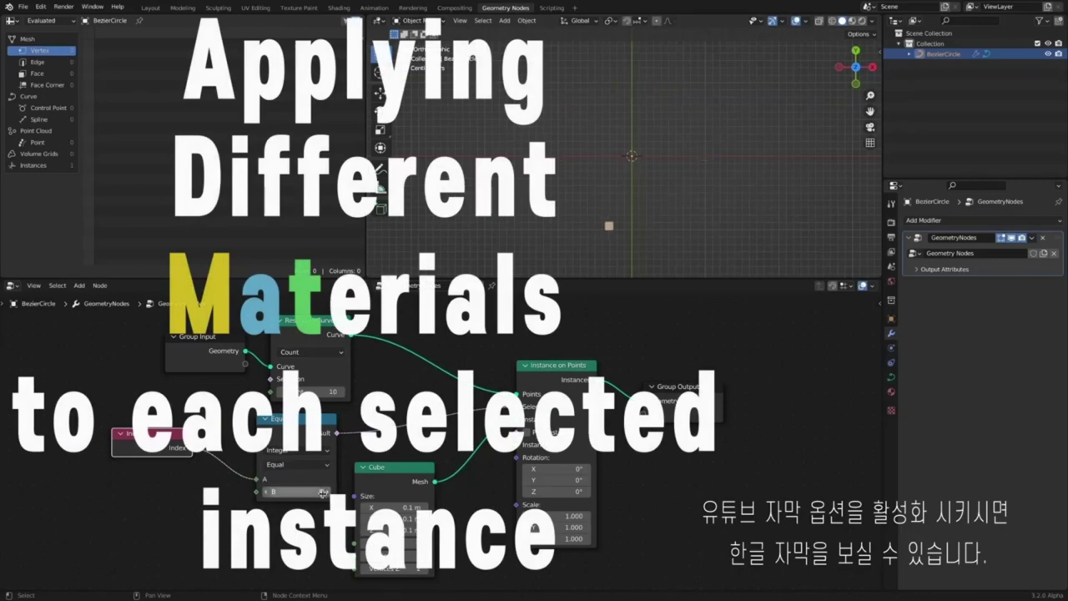
pyautogui.click(327, 493)
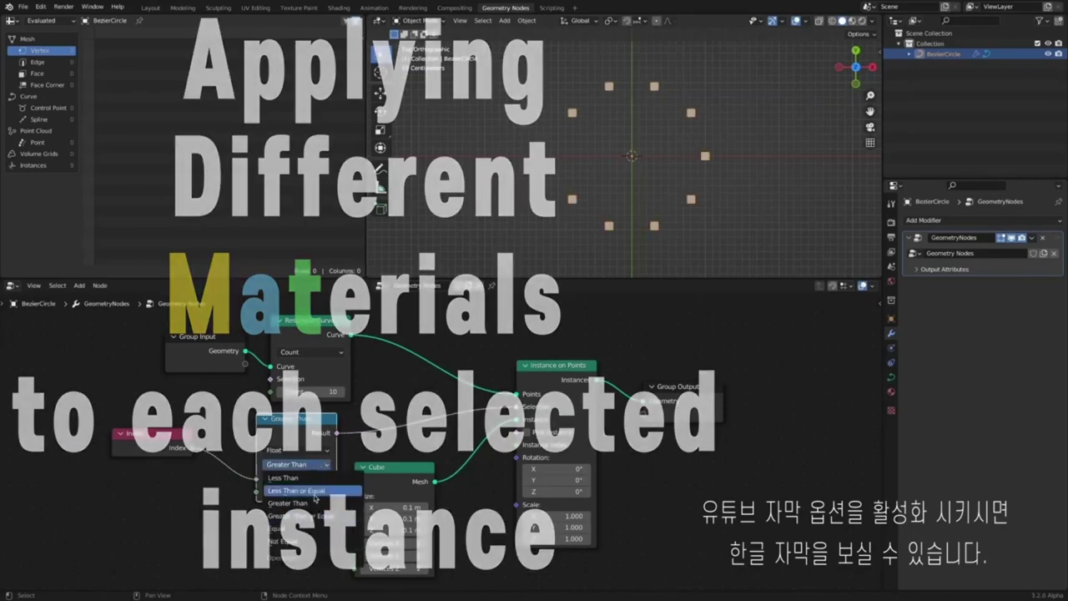
pyautogui.click(312, 529)
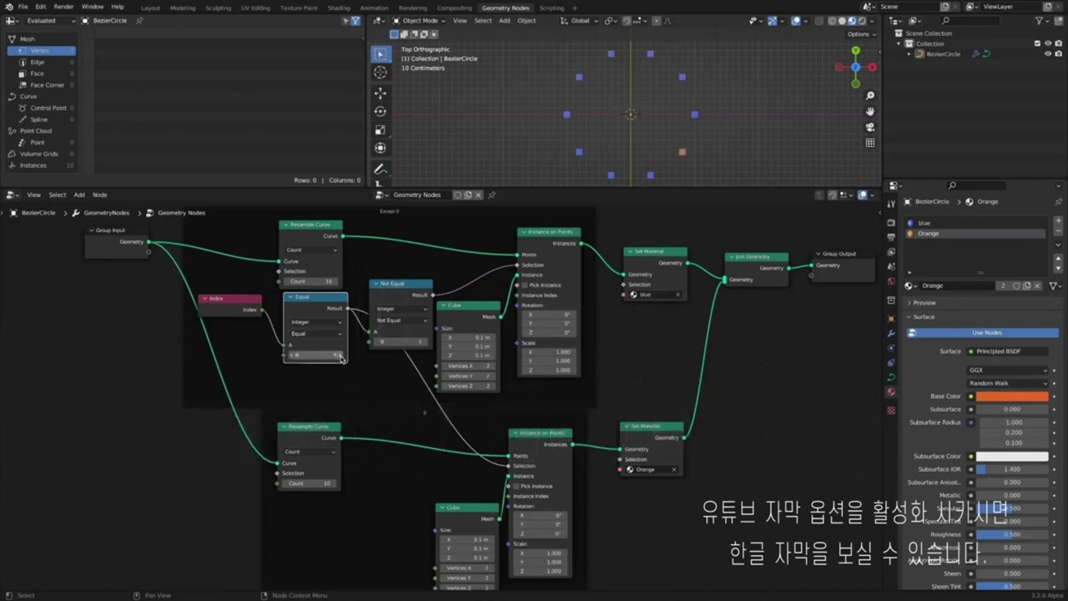
# Set the Equal node's B value to 1 and change its comparison operation.
pyautogui.click(289, 357)
pyautogui.click(292, 357)
pyautogui.click(291, 357)
pyautogui.click(292, 357)
pyautogui.click(293, 357)
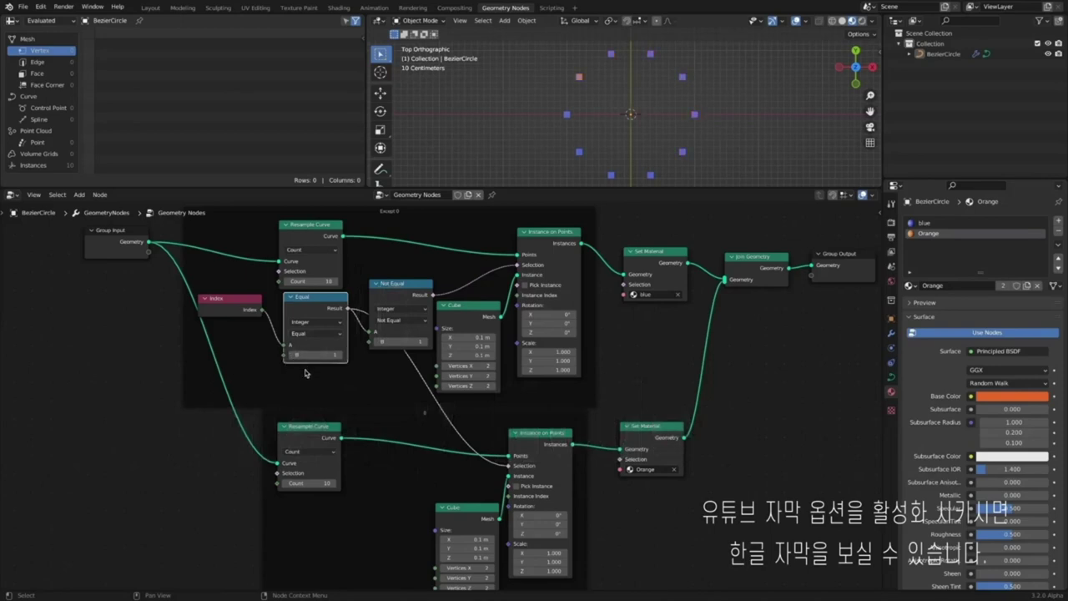
pyautogui.click(335, 333)
pyautogui.click(321, 311)
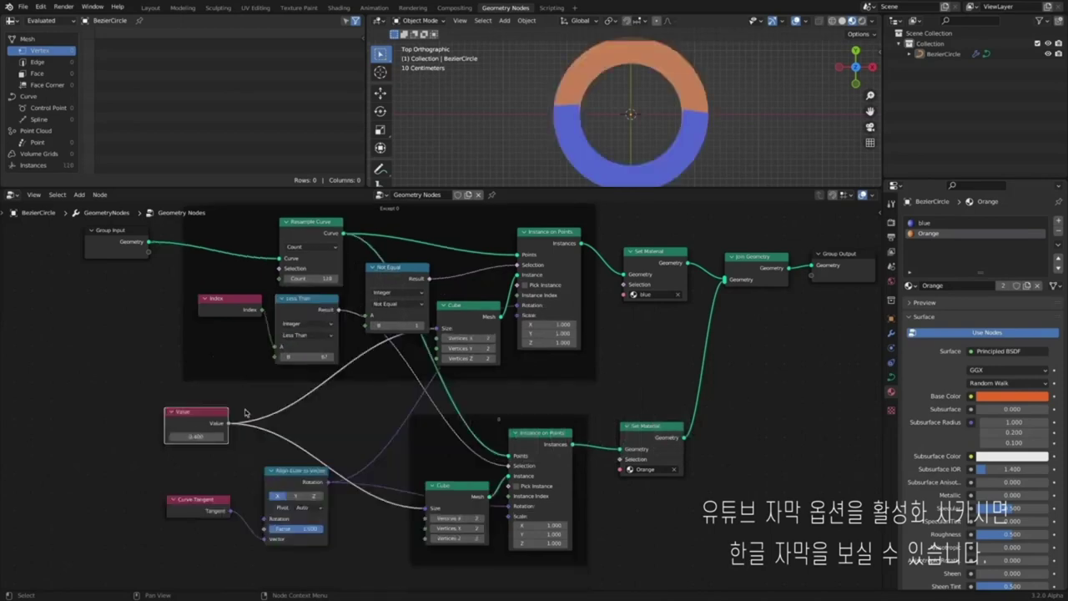
# Increase the Less Than node's B value and the Resample Curve node's count.
pyautogui.moveTo(307, 356); pyautogui.dragTo(330, 357)
pyautogui.moveTo(307, 278); pyautogui.dragTo(321, 278)
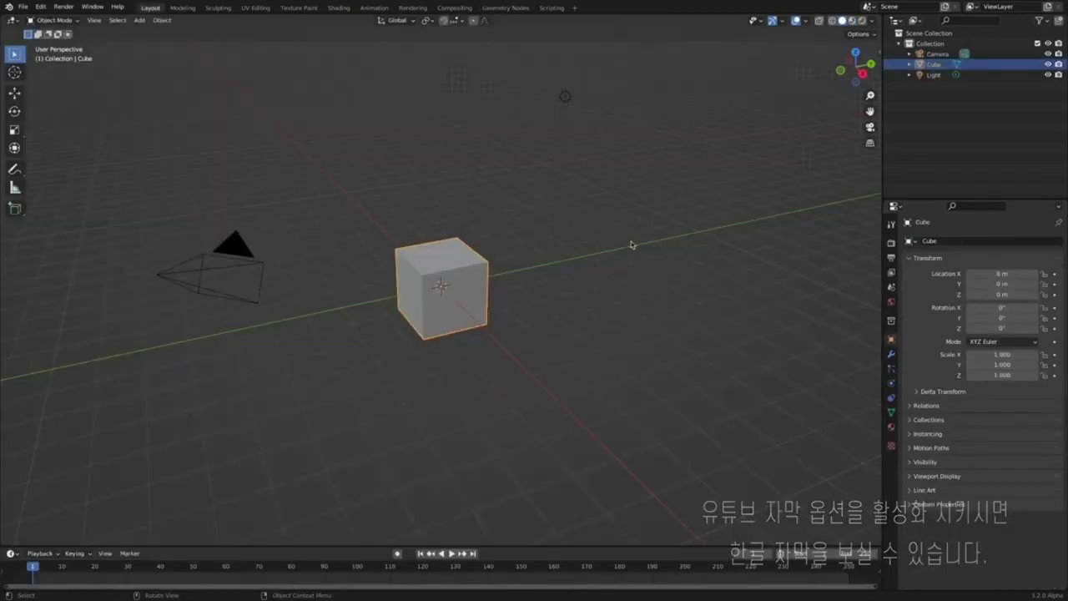
# Delete all the default objects and add a Bezier circle to the scene.
pyautogui.press('a')
pyautogui.press('Delete')
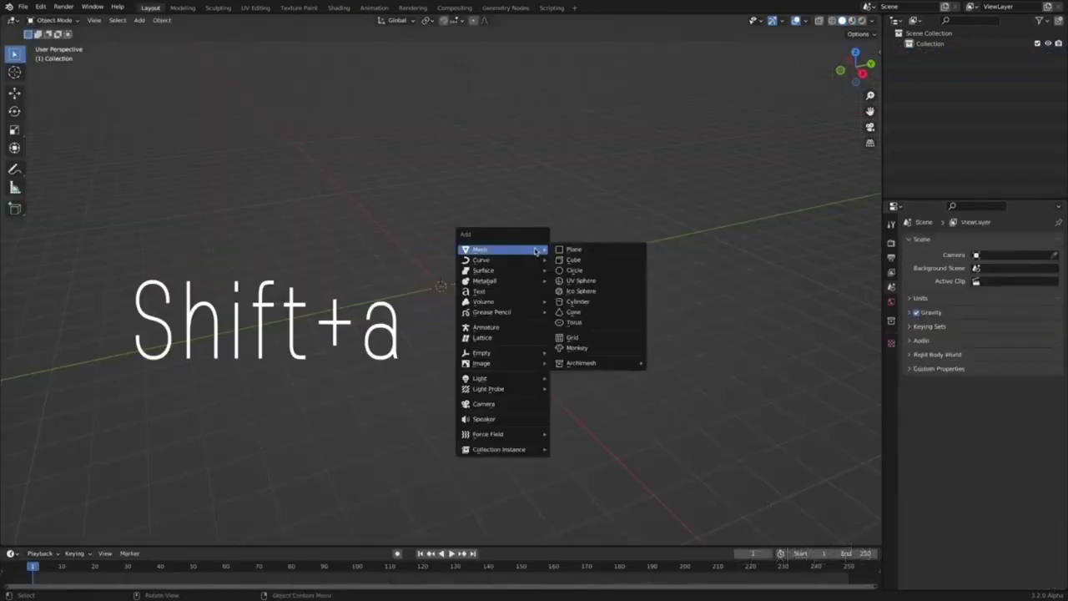
pyautogui.moveTo(534, 260)
pyautogui.click(582, 272)
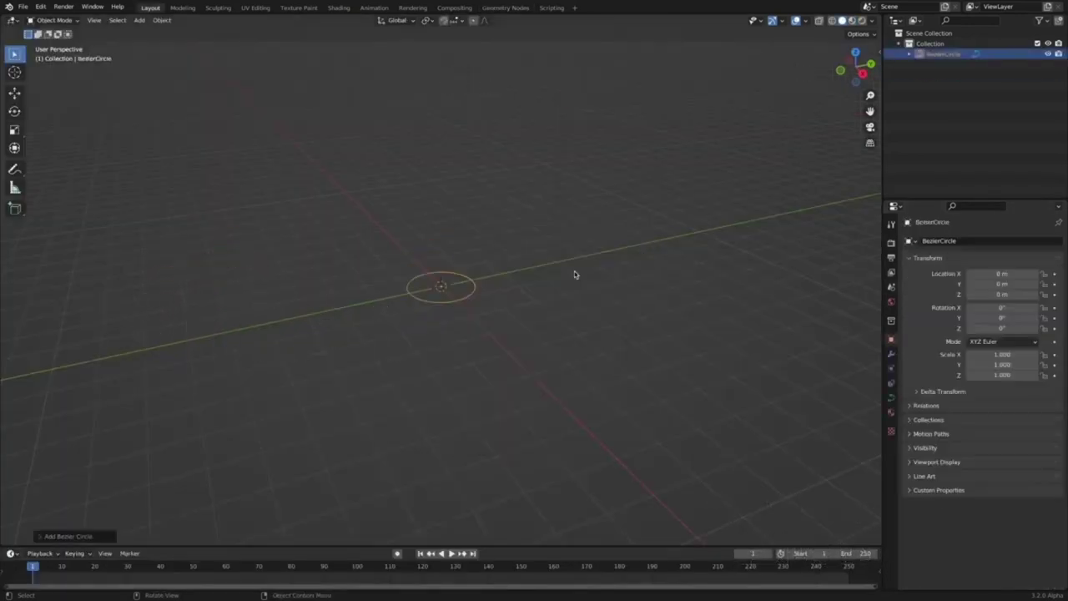
# Create a new geometry node tree on the Bezier circle in the Geometry Nodes workspace and enlarge the node editor.
pyautogui.click(513, 9)
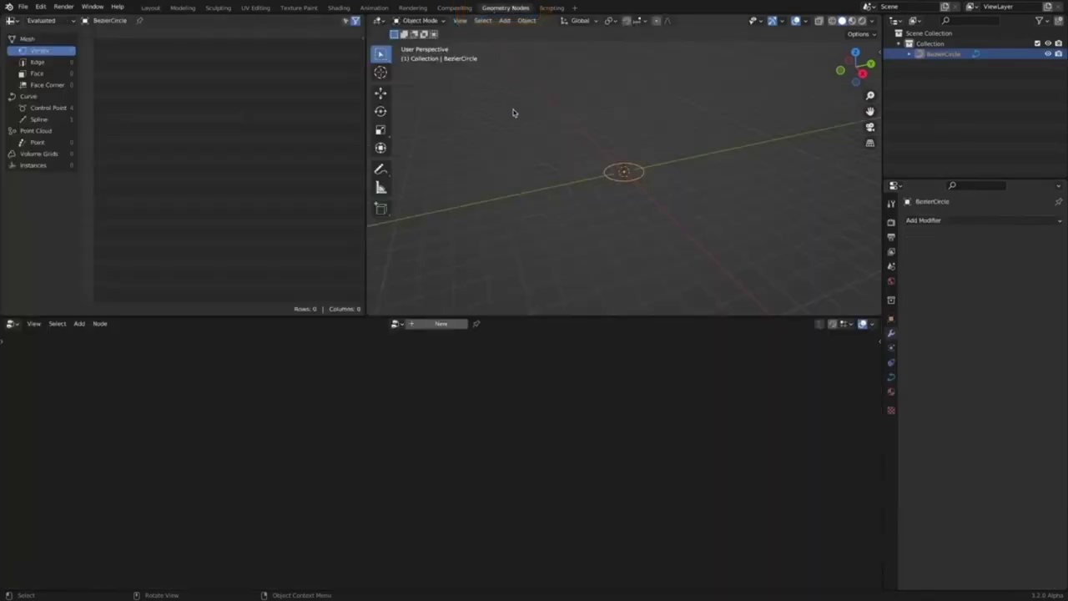
pyautogui.click(442, 325)
pyautogui.press('KP_7')
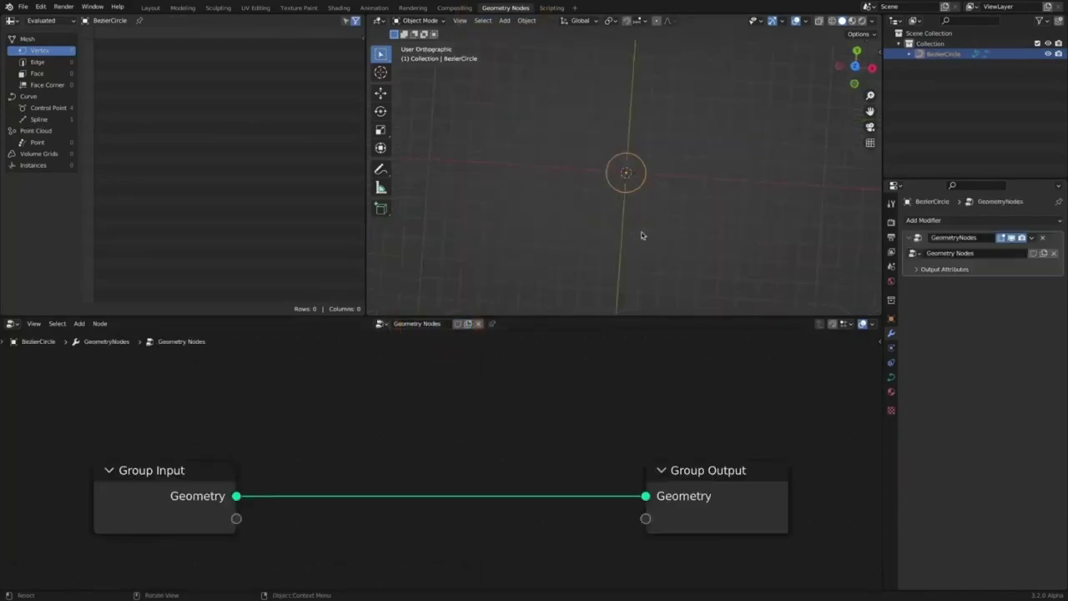
pyautogui.scroll(5, 703, 186)
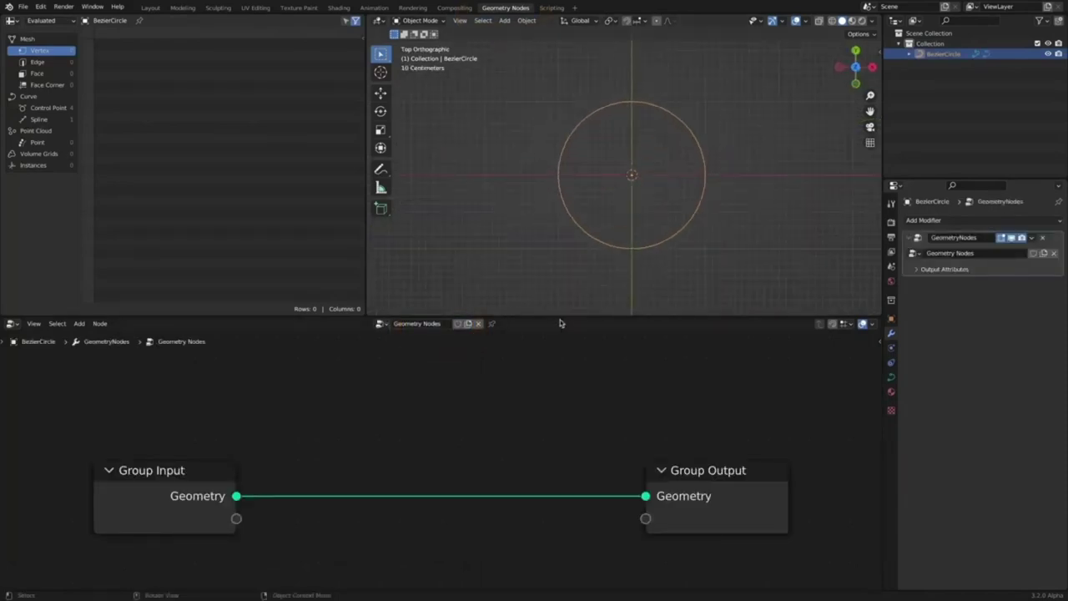
pyautogui.moveTo(560, 318); pyautogui.dragTo(560, 278)
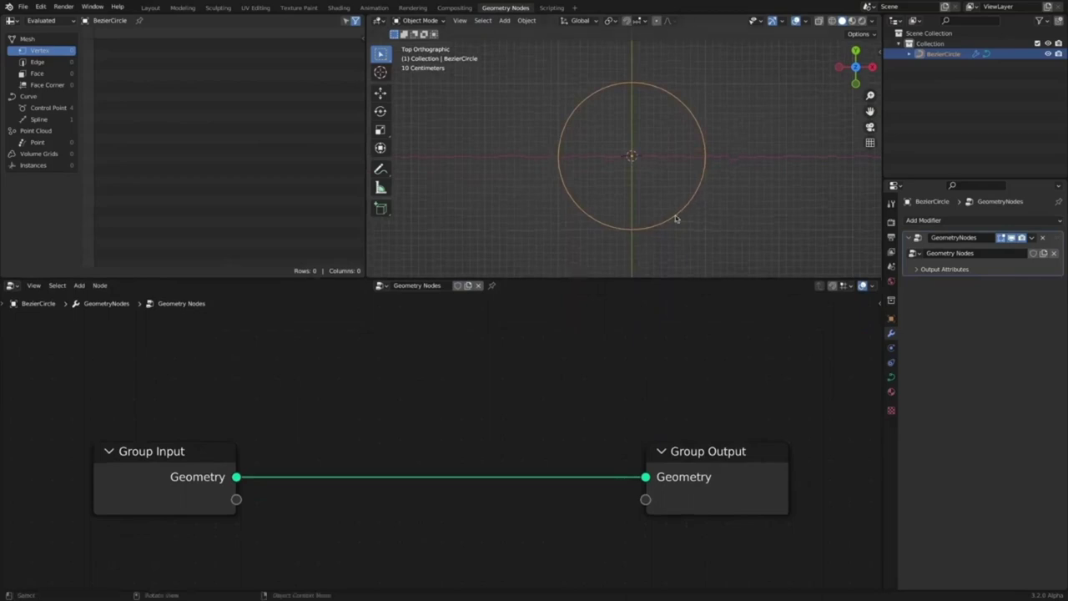
# Insert an Instance on Points node between Group Input and Group Output.
pyautogui.scroll(-2, 476, 406)
pyautogui.moveTo(477, 415); pyautogui.dragTo(477, 363, button='middle')
pyautogui.hotkey('shift', 'a')
pyautogui.moveTo(409, 382)
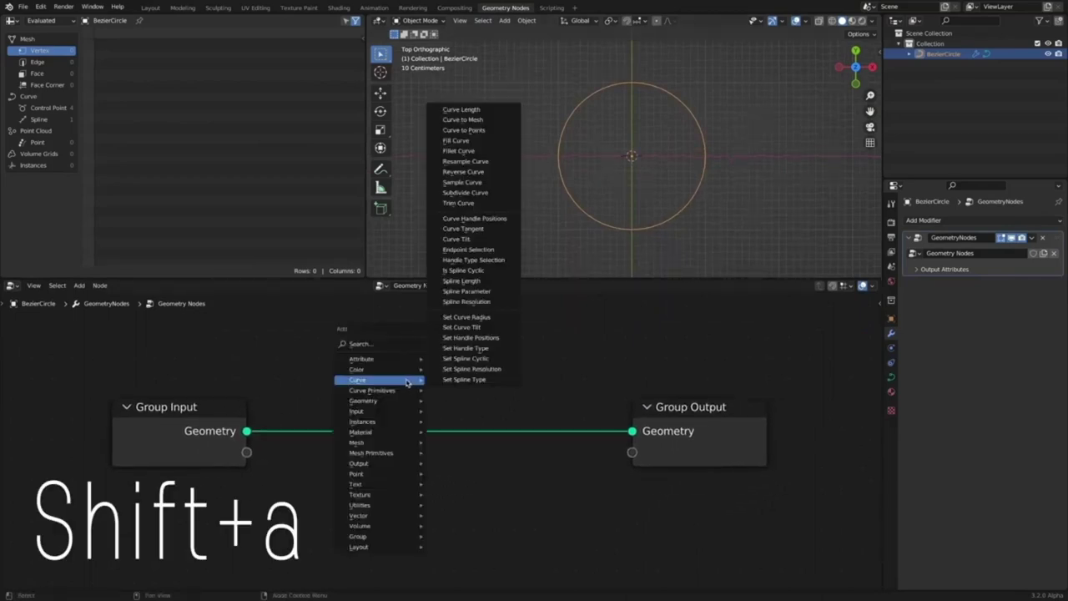
pyautogui.moveTo(404, 424)
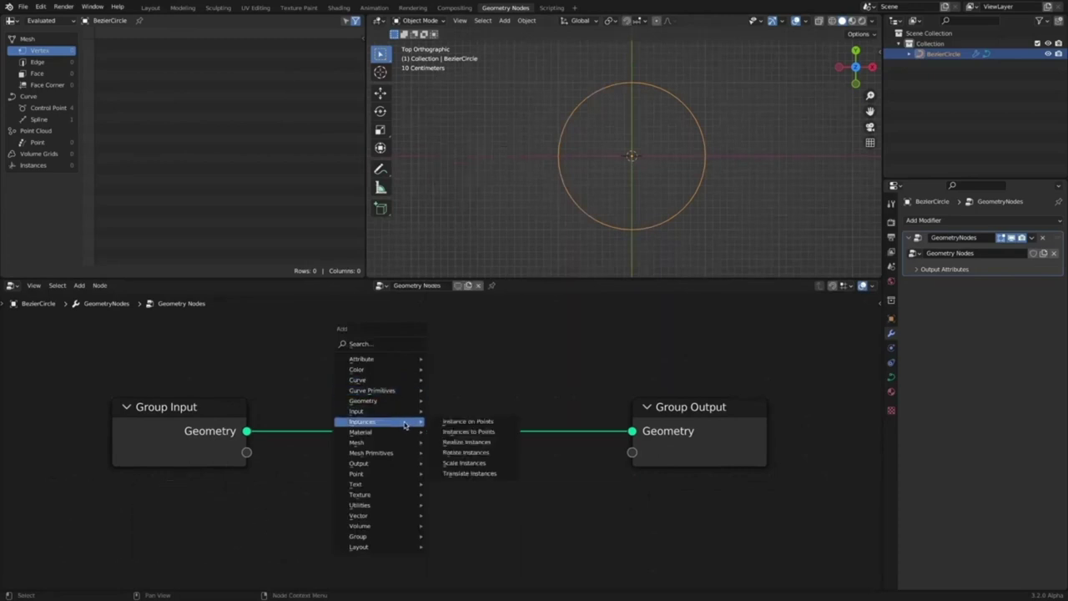
pyautogui.click(463, 422)
pyautogui.click(484, 374)
pyautogui.keyDown('ctrl'); pyautogui.moveTo(624, 369); pyautogui.dragTo(668, 334, button='middle'); pyautogui.keyUp('ctrl')
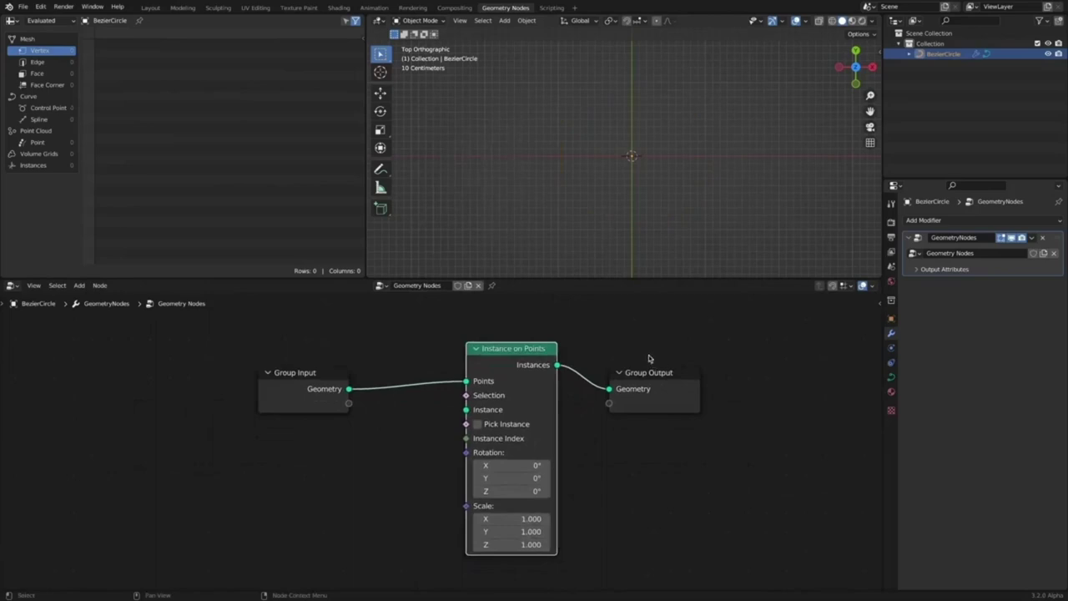
pyautogui.click(272, 494)
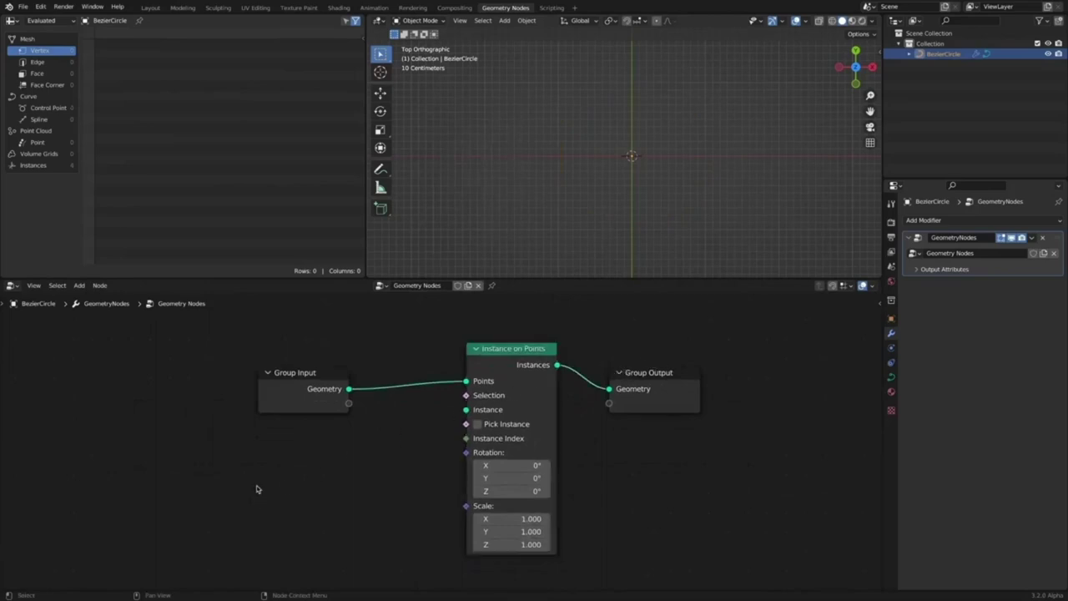
# Add a Cube mesh primitive node and connect its Mesh output to the Instance input of Instance on Points.
pyautogui.hotkey('shift', 'a')
pyautogui.moveTo(246, 498)
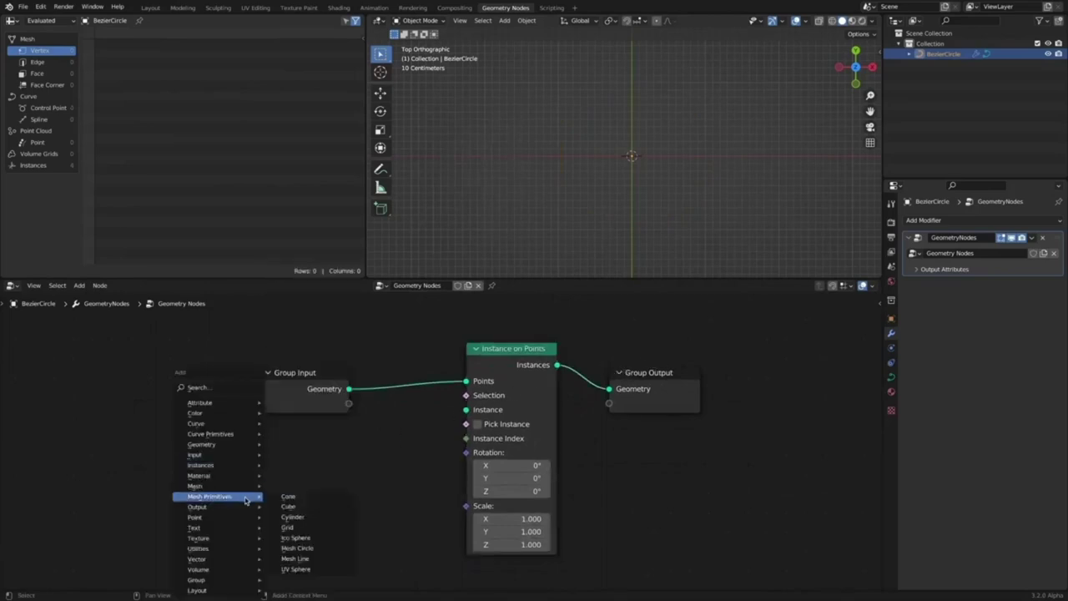
pyautogui.click(292, 508)
pyautogui.click(234, 443)
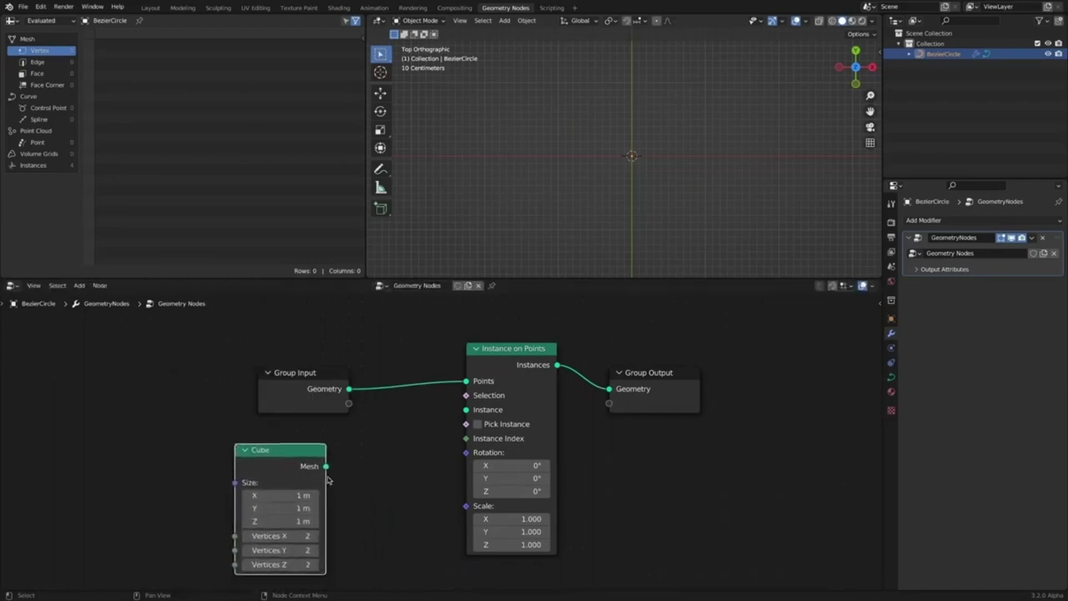
pyautogui.moveTo(324, 467); pyautogui.dragTo(466, 409)
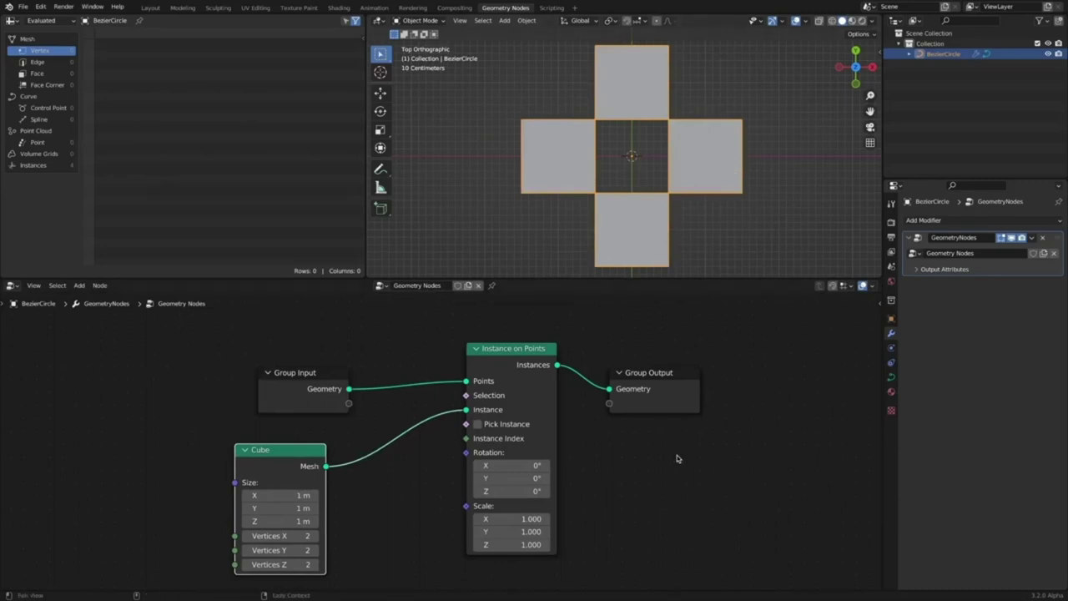
# Make room beside Group Input and insert a Resample Curve node between it and Instance on Points.
pyautogui.scroll(-2, 677, 455)
pyautogui.moveTo(355, 381); pyautogui.dragTo(221, 362)
pyautogui.hotkey('shift', 'a')
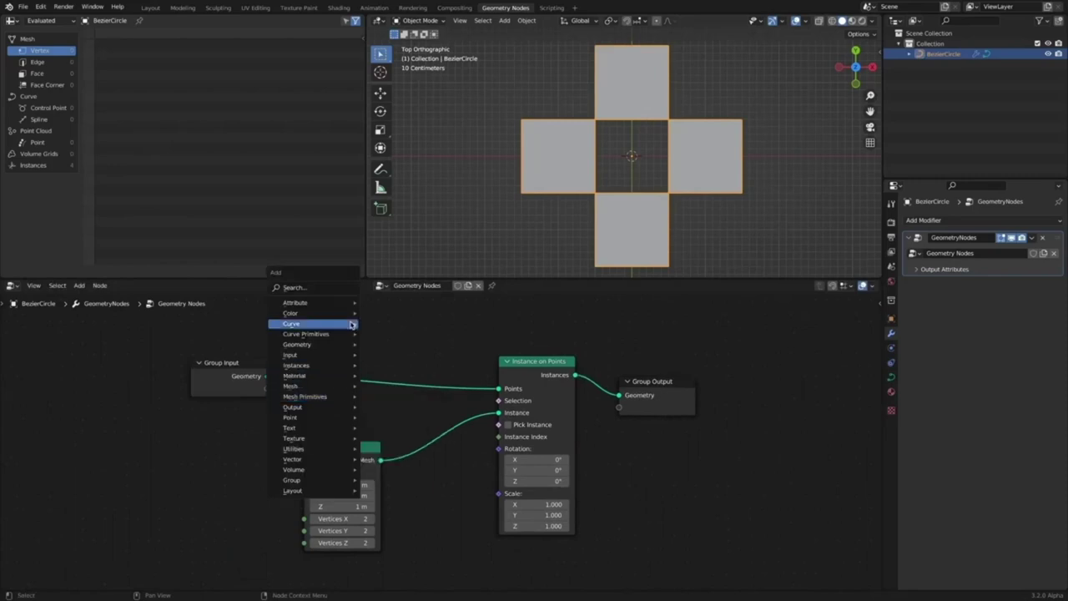
pyautogui.moveTo(350, 325)
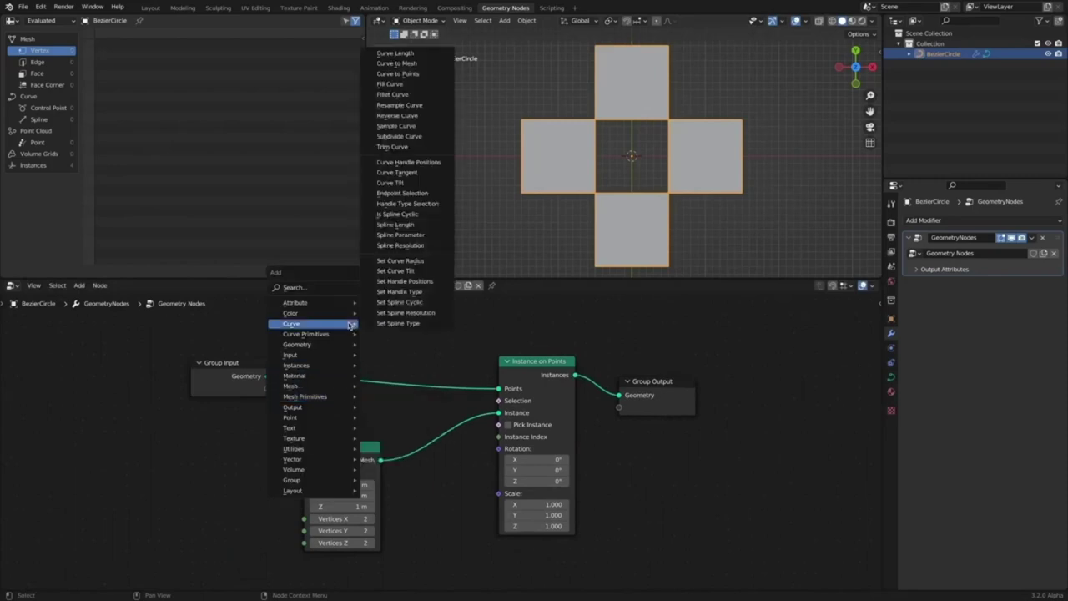
pyautogui.click(431, 106)
pyautogui.click(351, 335)
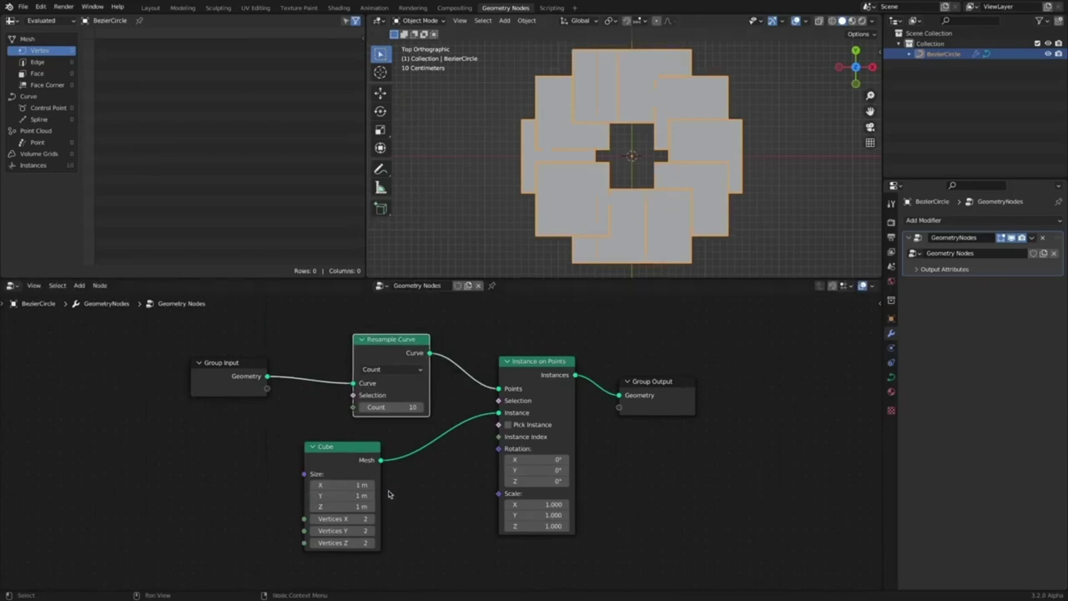
# Set the Cube node's X, Y and Z size to 0.1 m.
pyautogui.click(450, 524)
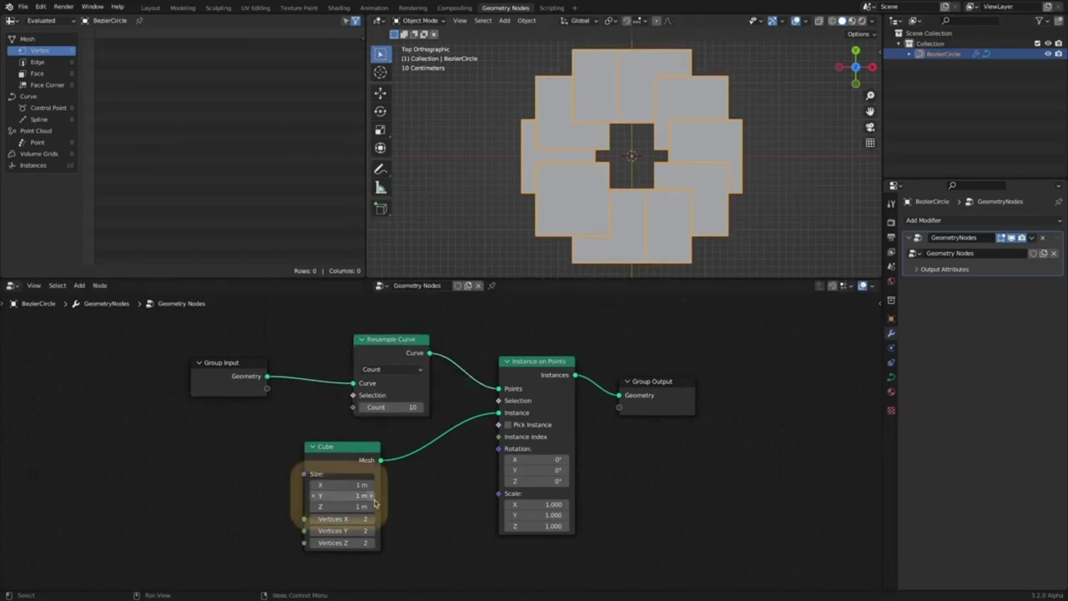
pyautogui.moveTo(359, 501); pyautogui.dragTo(360, 503)
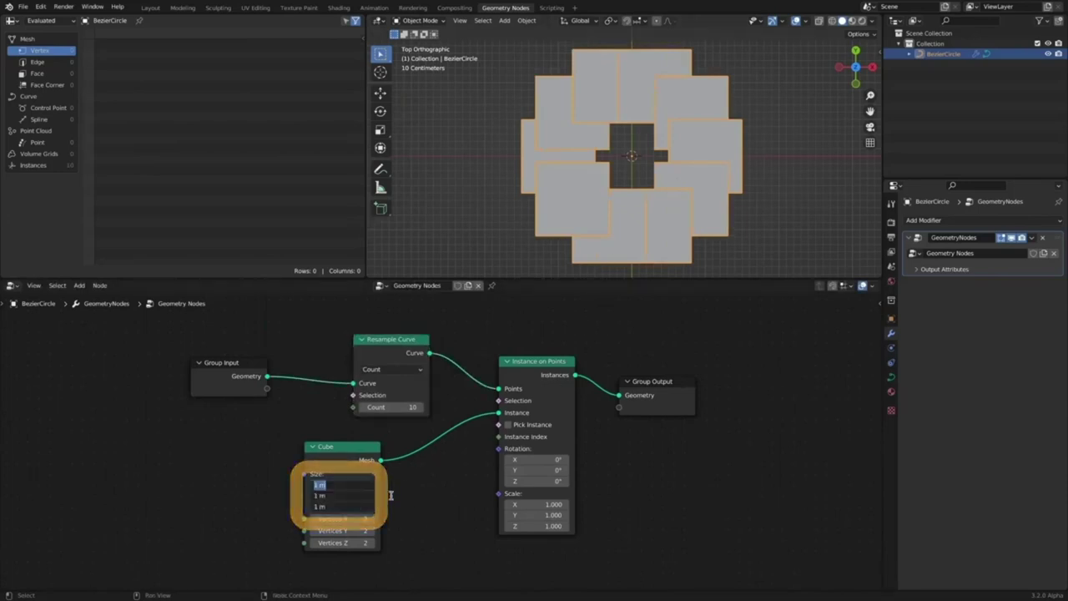
pyautogui.write('.1')
pyautogui.press('Return')
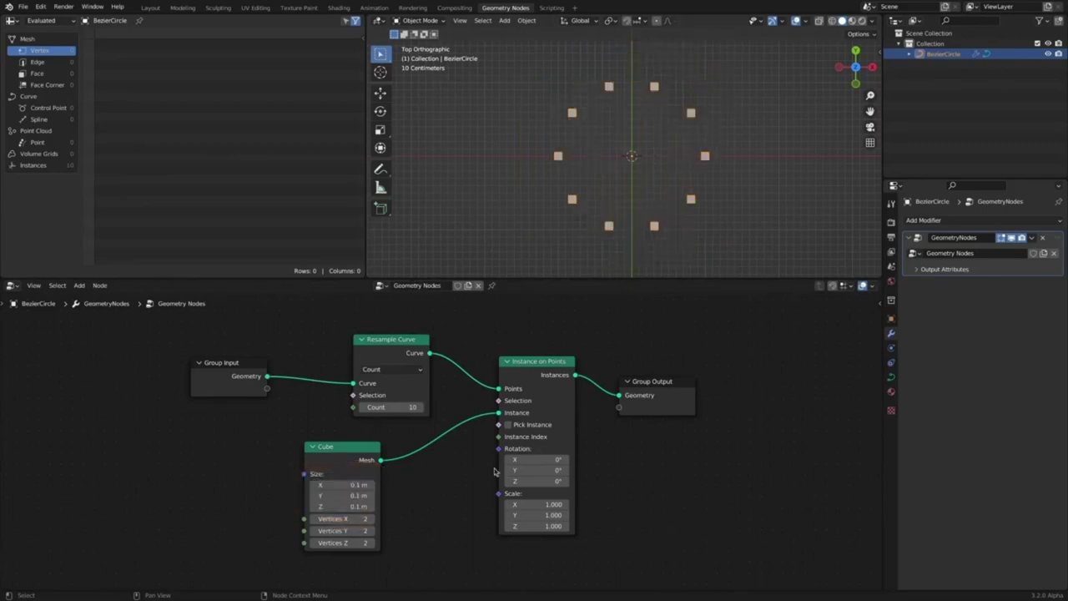
# Spread out the Cube, Resample Curve and Group Input nodes to free space beside the Cube node.
pyautogui.keyDown('ctrl'); pyautogui.moveTo(495, 473); pyautogui.dragTo(562, 441, button='middle'); pyautogui.keyUp('ctrl')
pyautogui.moveTo(359, 442); pyautogui.dragTo(402, 455)
pyautogui.moveTo(409, 325); pyautogui.dragTo(412, 318)
pyautogui.moveTo(227, 358); pyautogui.dragTo(231, 335)
pyautogui.click(176, 458)
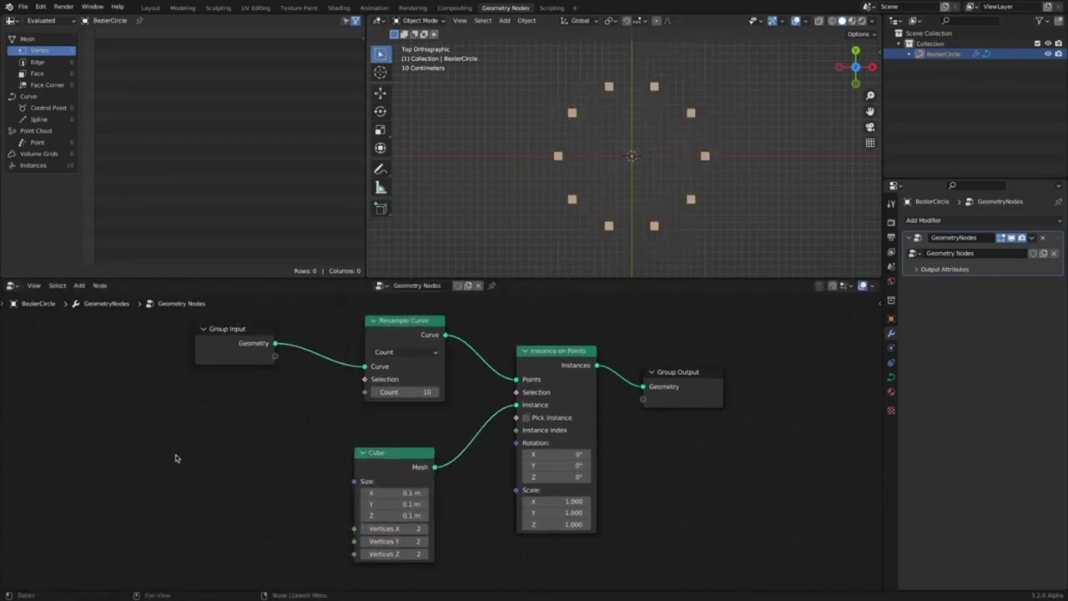
# Add an Index input node and connect its output to the Selection input of Instance on Points.
pyautogui.hotkey('shift', 'a')
pyautogui.moveTo(183, 453)
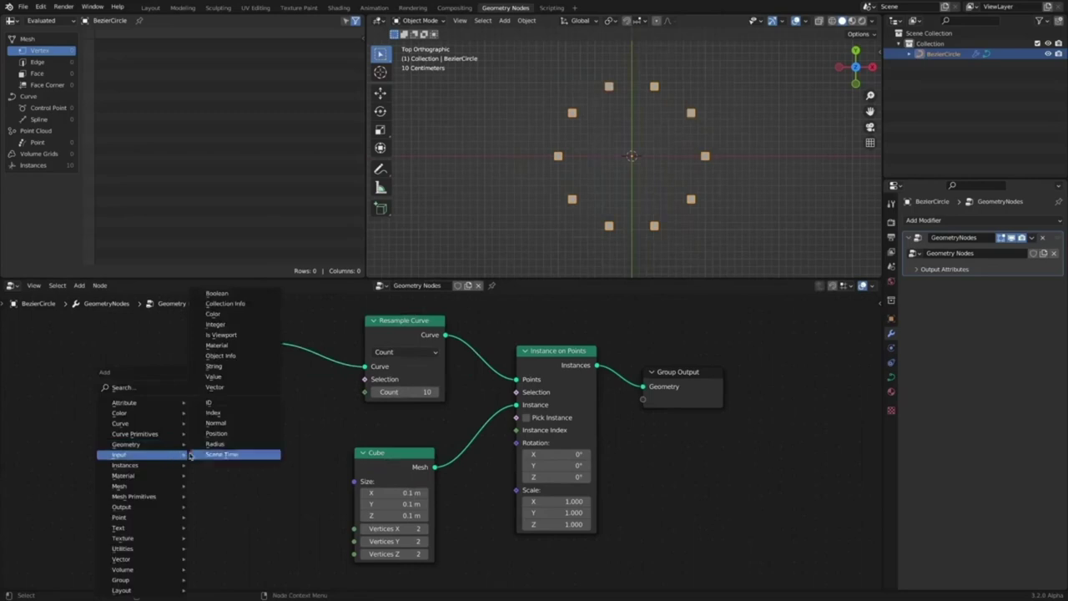
pyautogui.click(213, 412)
pyautogui.click(242, 435)
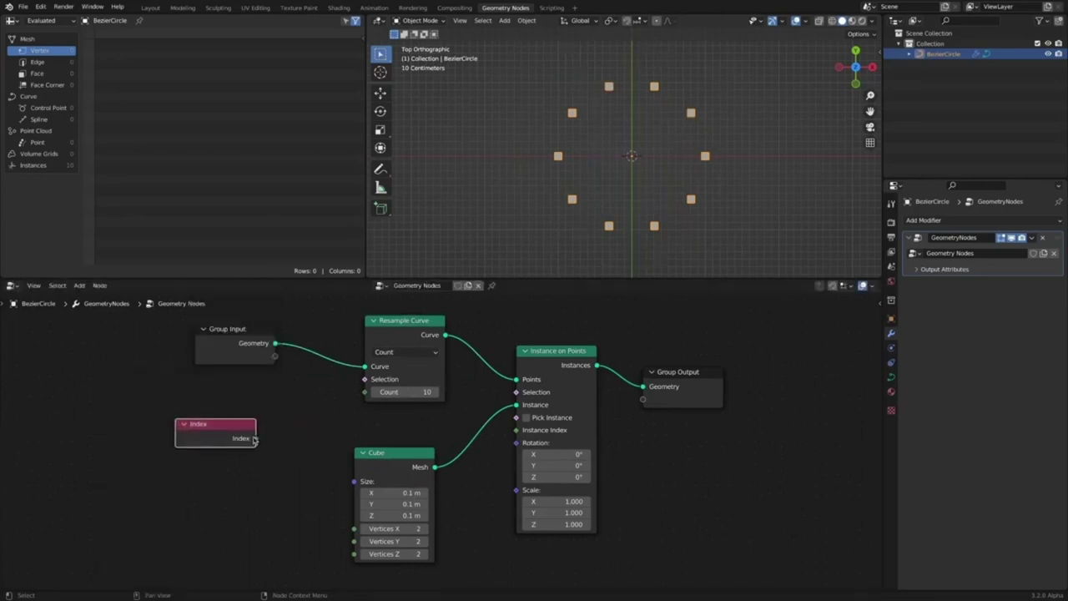
pyautogui.moveTo(255, 438); pyautogui.dragTo(516, 392)
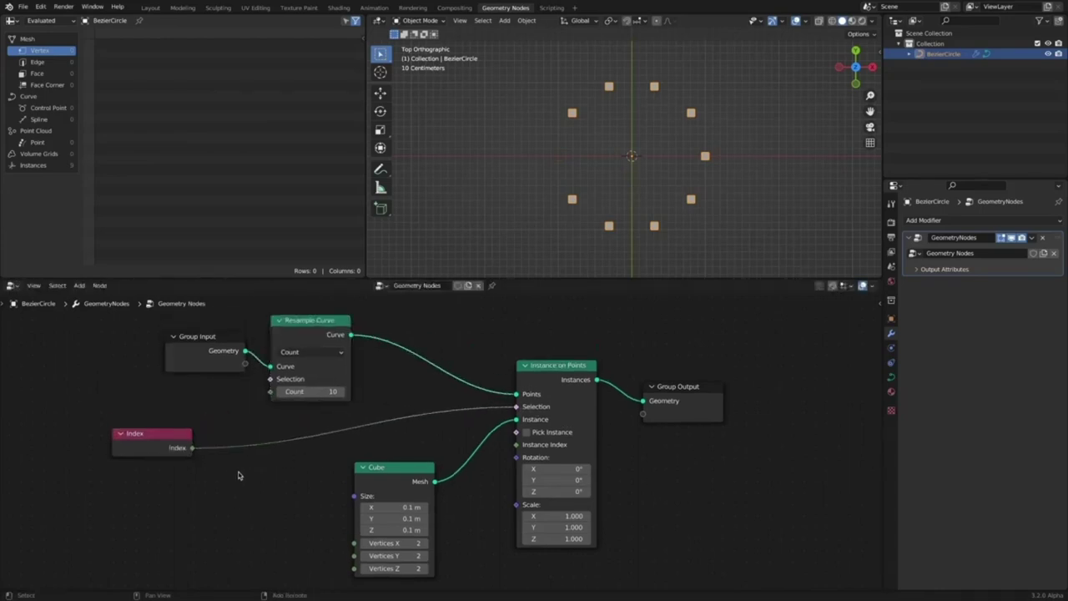
# Insert a Compare node between Index and the Selection input, and set its operation to Equal.
pyautogui.hotkey('shift', 'a')
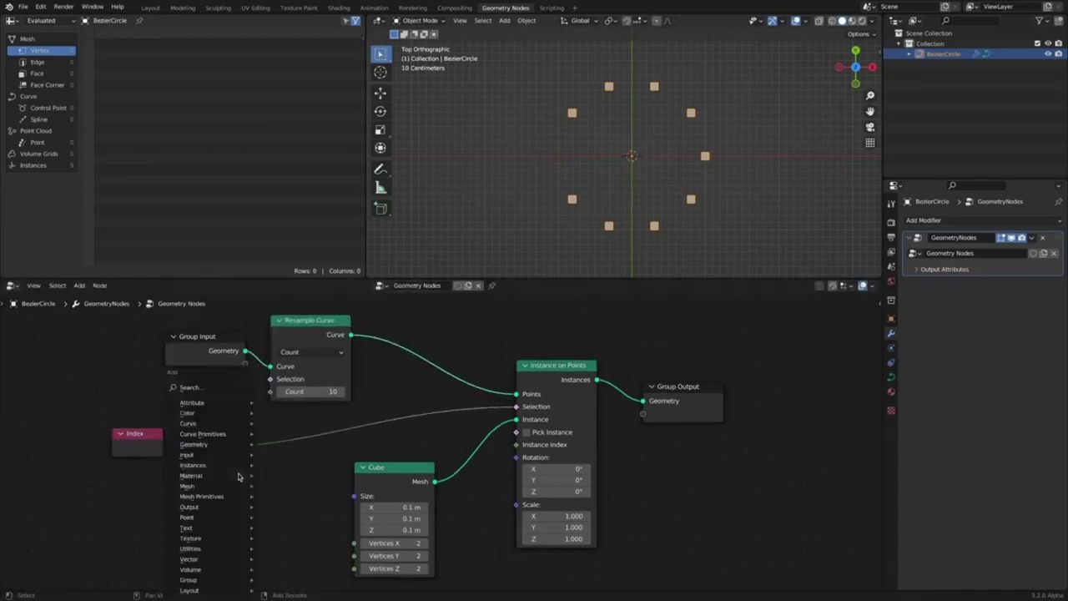
pyautogui.moveTo(239, 475)
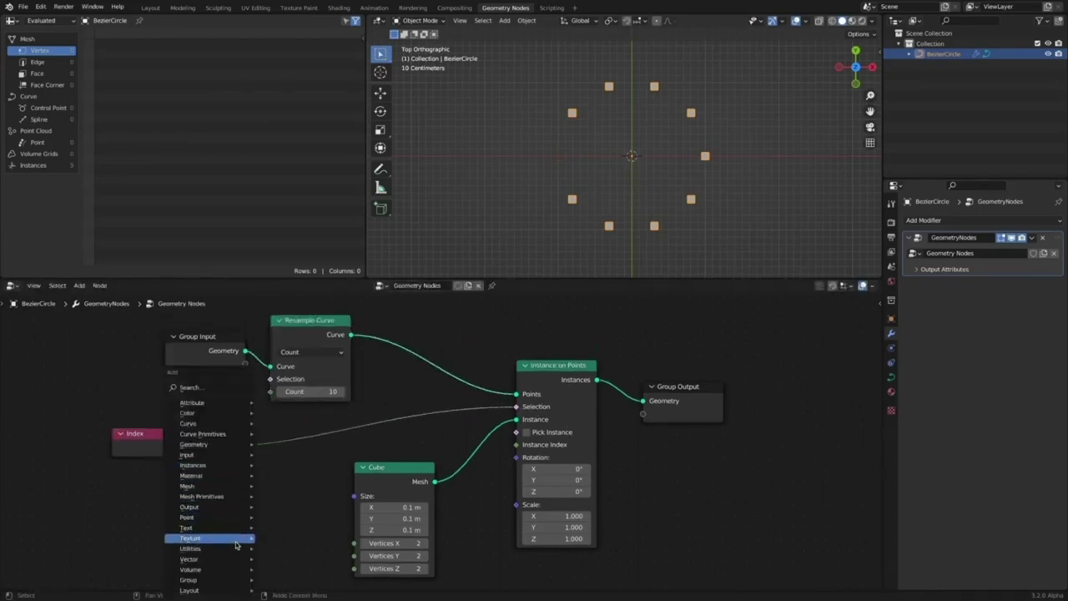
pyautogui.moveTo(241, 549)
pyautogui.click(275, 464)
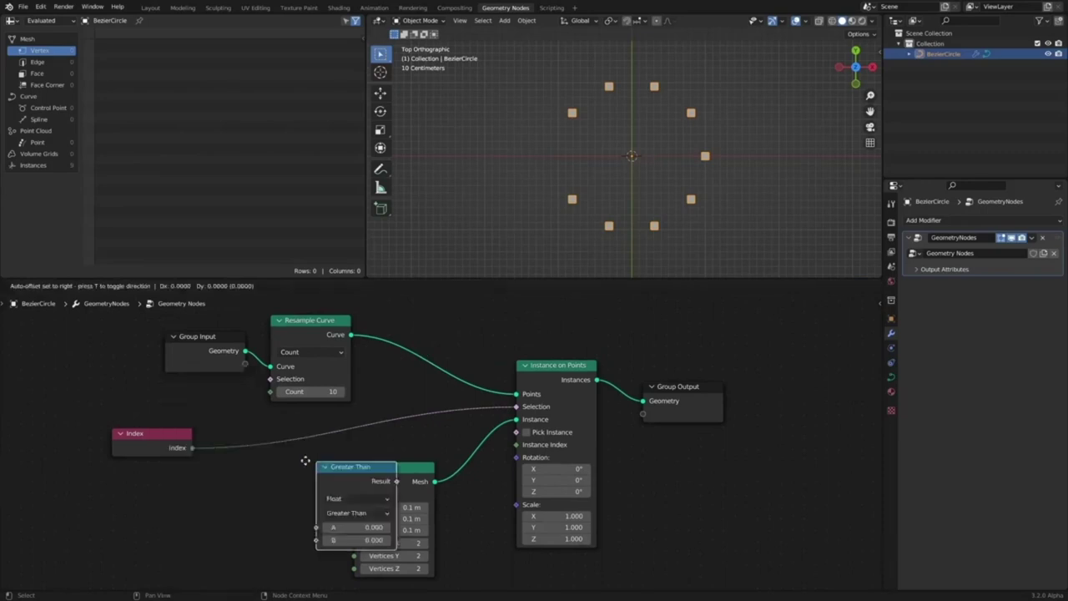
pyautogui.click(258, 417)
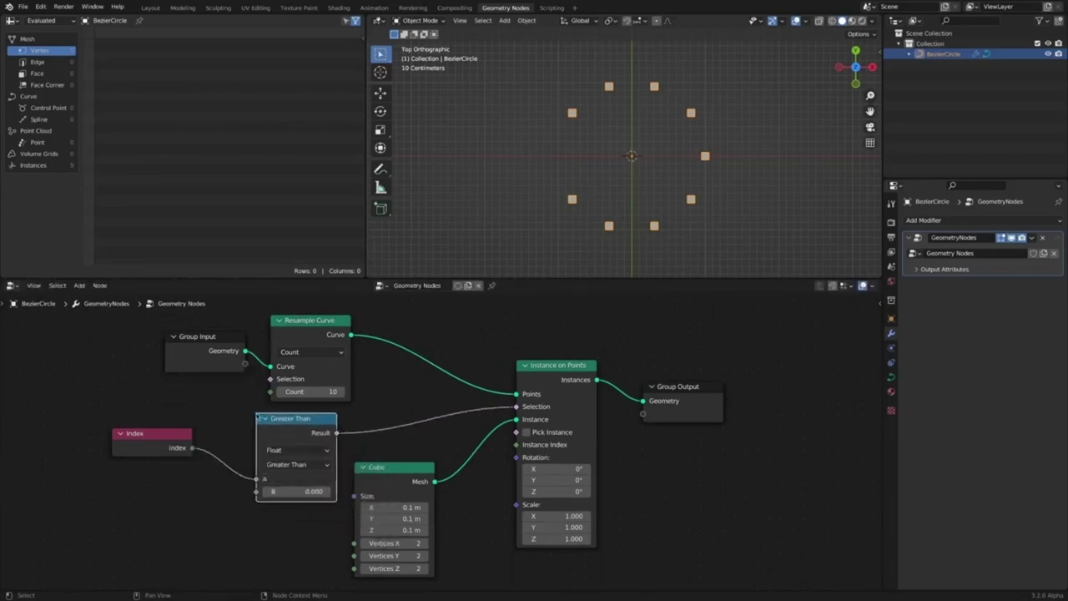
pyautogui.click(324, 466)
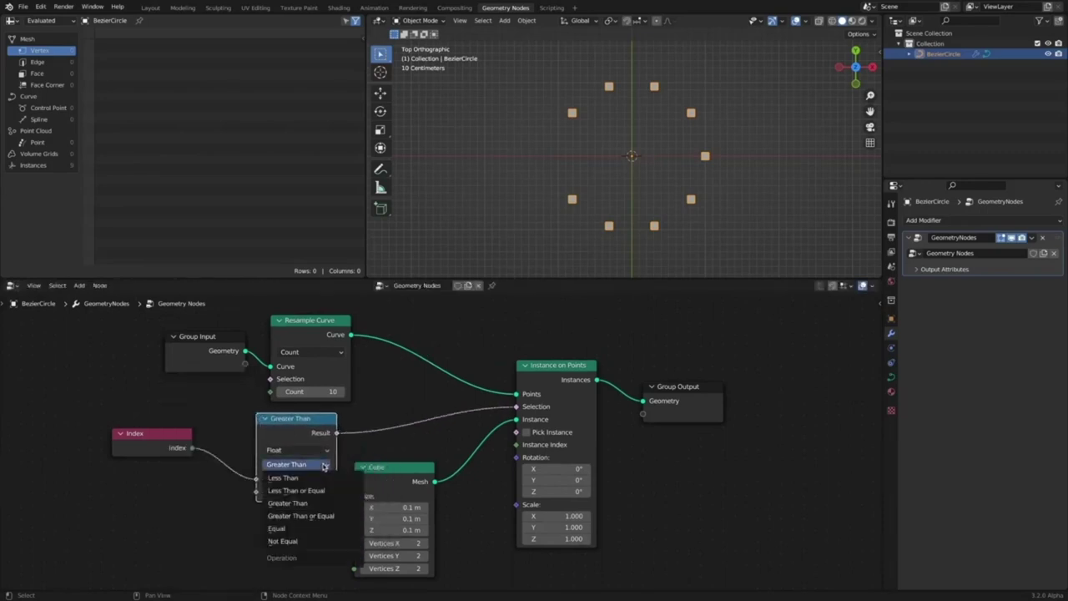
pyautogui.click(314, 531)
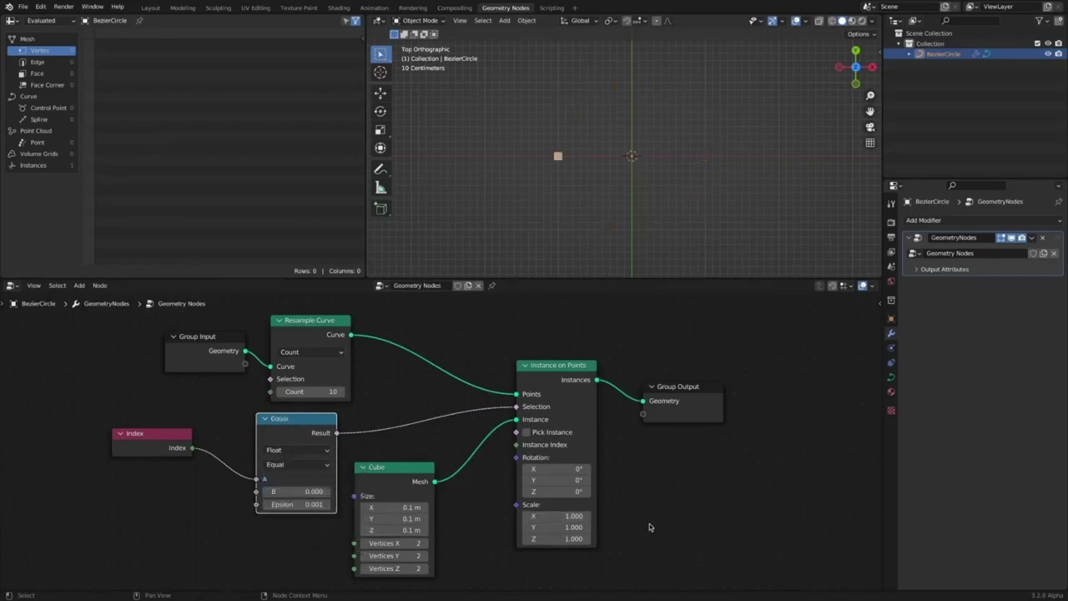
# Change the Equal node's data type to Integer and reconnect Index to its A input.
pyautogui.click(313, 449)
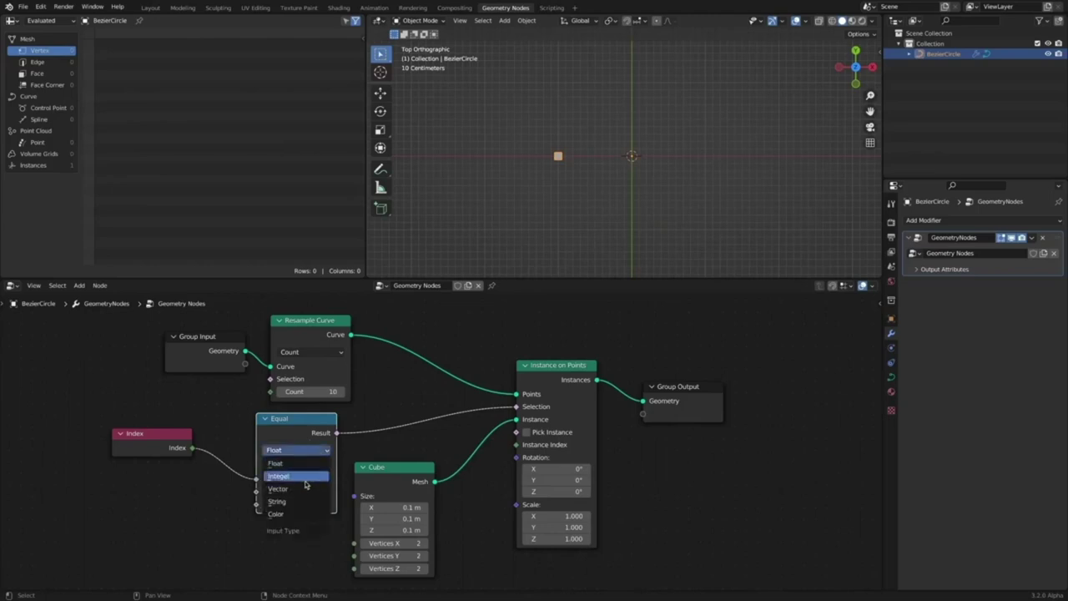
pyautogui.click(310, 474)
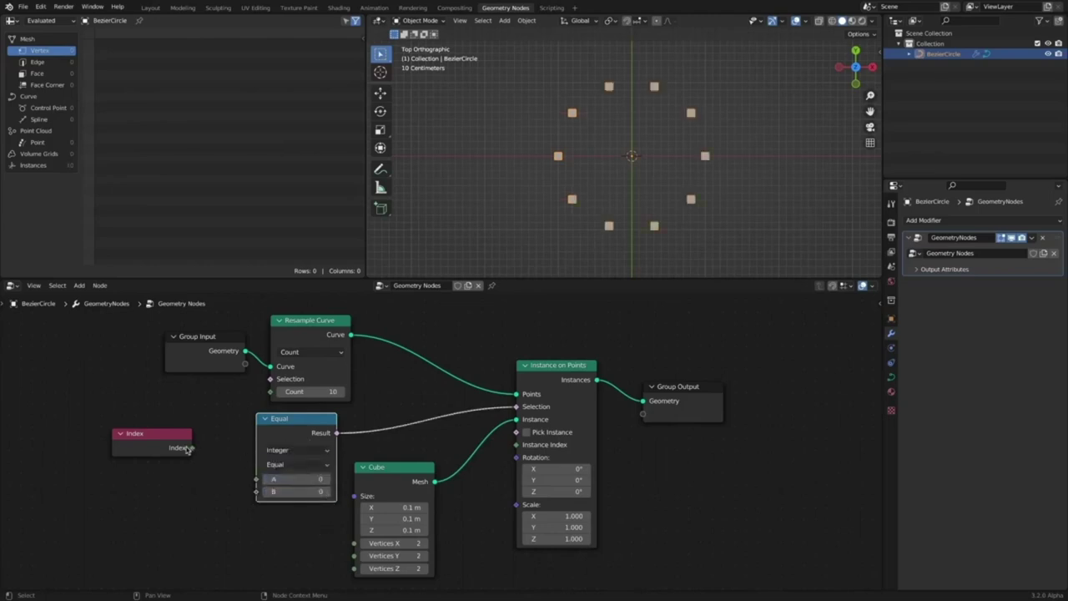
pyautogui.moveTo(192, 447); pyautogui.dragTo(256, 479)
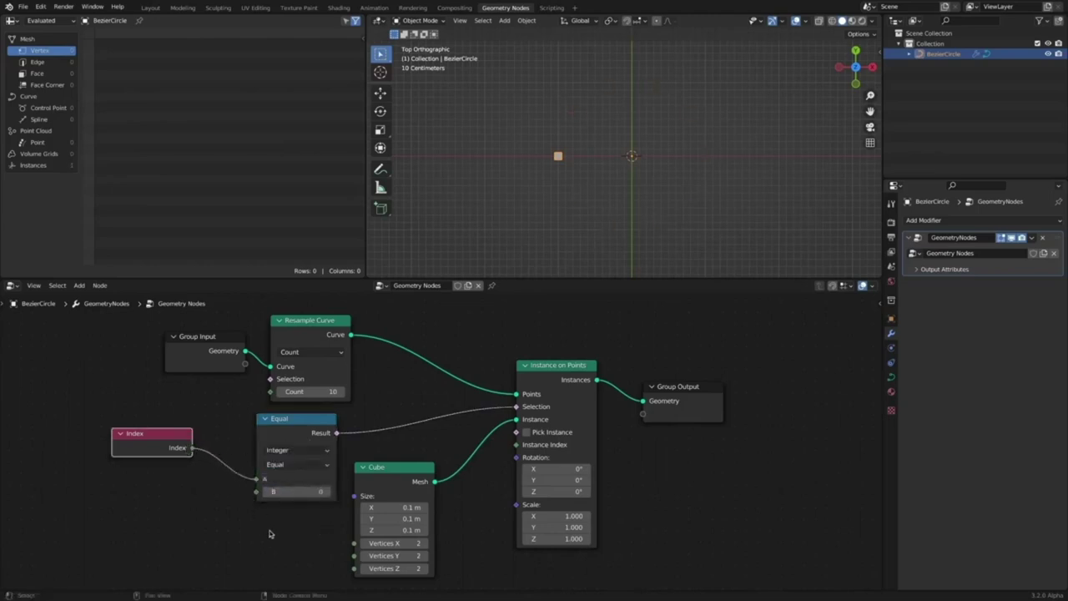
# Raise the Equal node's B value one at a time up to 9 to show each indexed cube in turn.
pyautogui.click(325, 492)
pyautogui.click(326, 492)
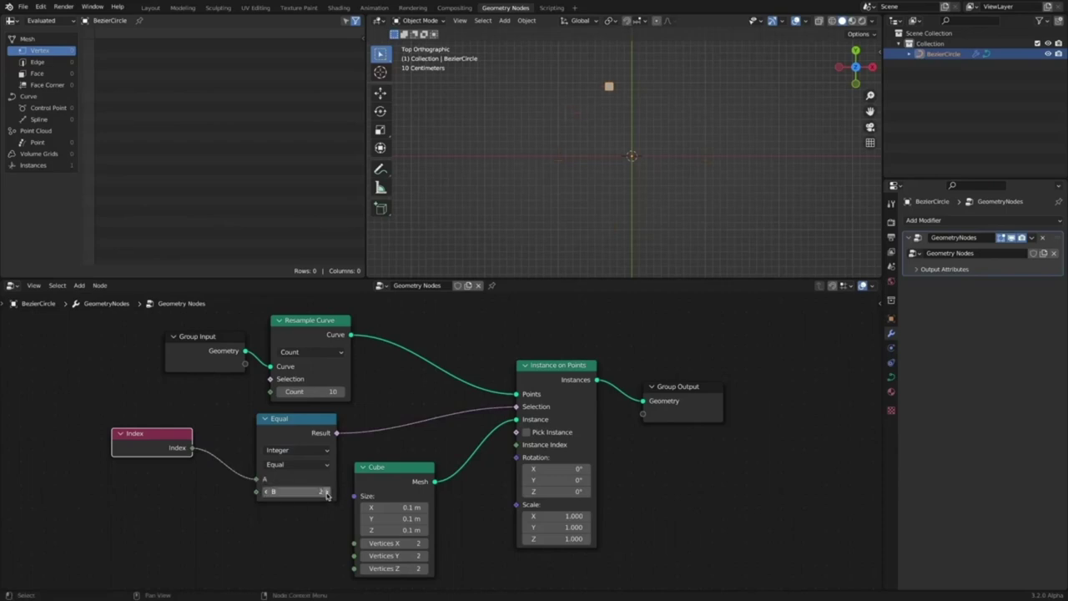
pyautogui.click(326, 492)
pyautogui.click(327, 493)
pyautogui.click(326, 492)
pyautogui.click(326, 492)
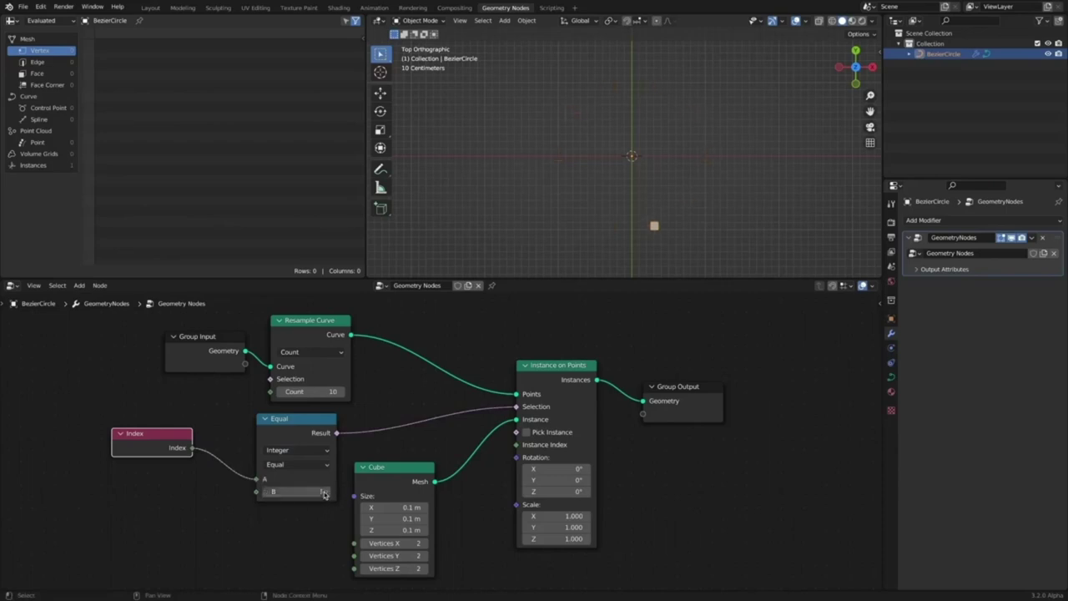
pyautogui.click(327, 493)
pyautogui.click(326, 492)
pyautogui.click(327, 492)
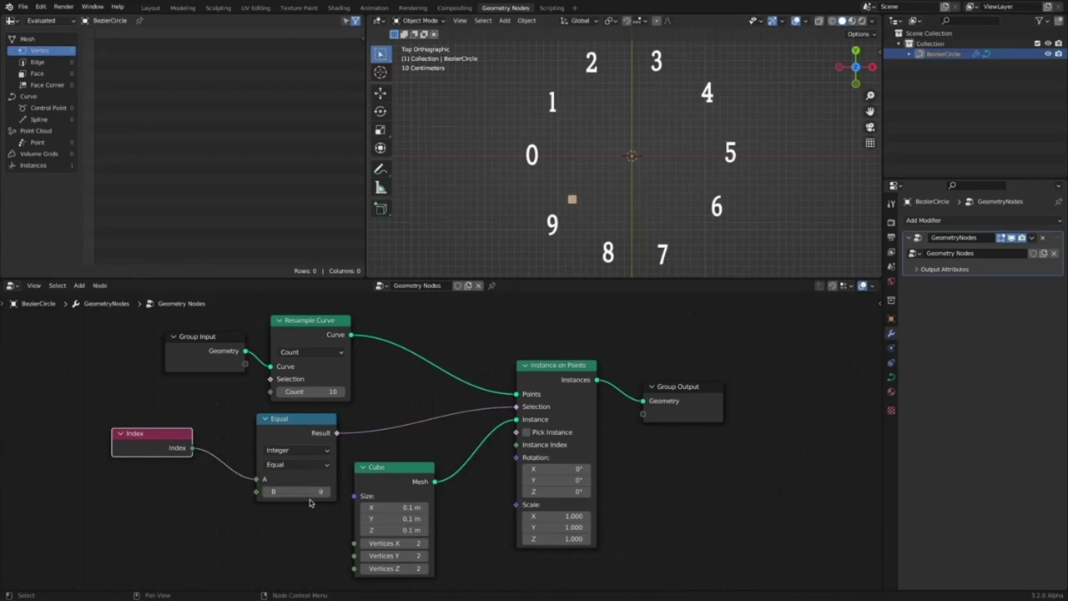
# Lower the Equal node's B value step by step into the negatives, and bring it back up to 0.
pyautogui.click(267, 493)
pyautogui.click(268, 492)
pyautogui.click(268, 492)
pyautogui.click(268, 492)
pyautogui.click(268, 492)
pyautogui.click(268, 492)
pyautogui.click(268, 492)
pyautogui.click(268, 492)
pyautogui.click(268, 492)
pyautogui.click(268, 492)
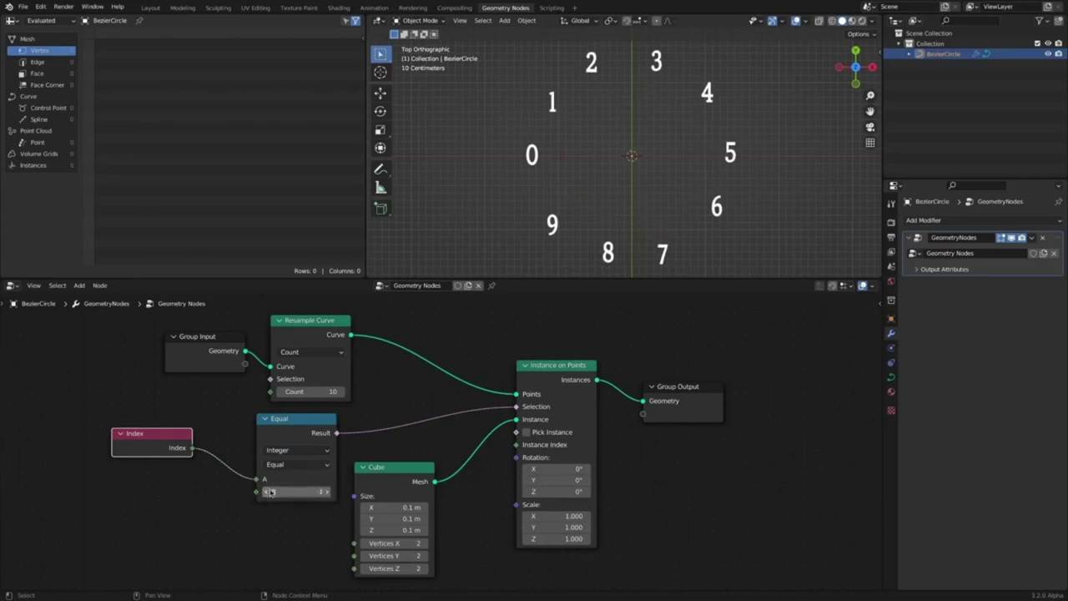
pyautogui.click(326, 492)
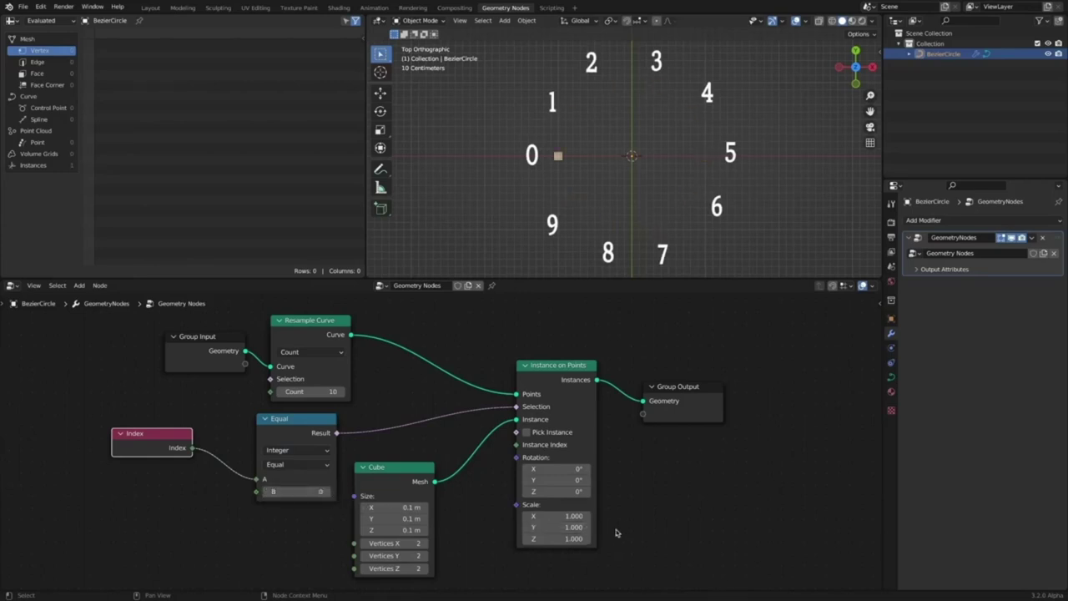
# Try B values 1 and 2 on the Equal node, and reset B to 0.
pyautogui.click(326, 493)
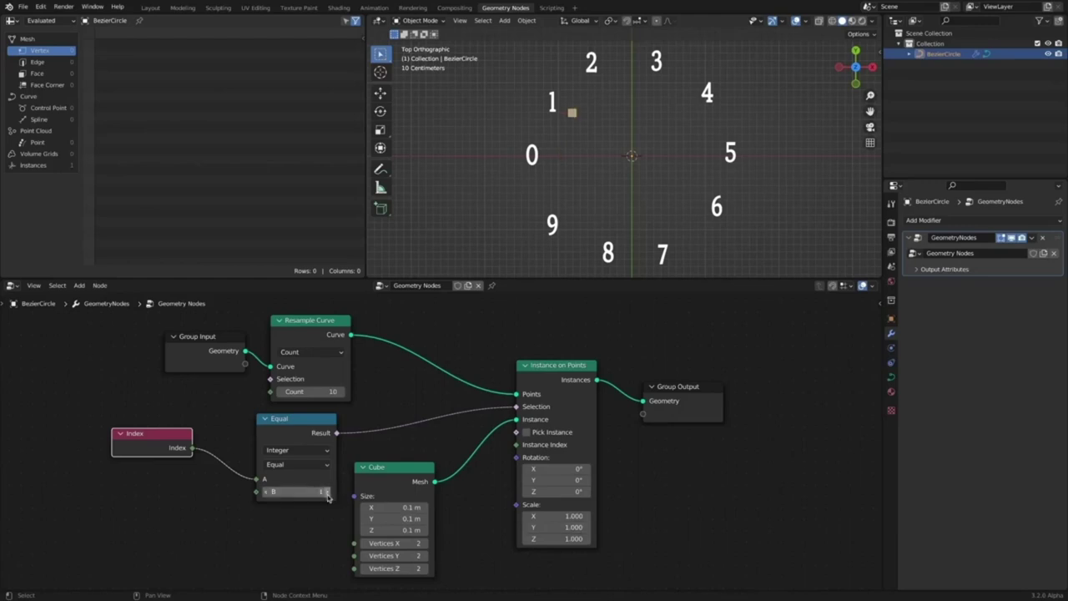
pyautogui.click(326, 493)
pyautogui.click(316, 490)
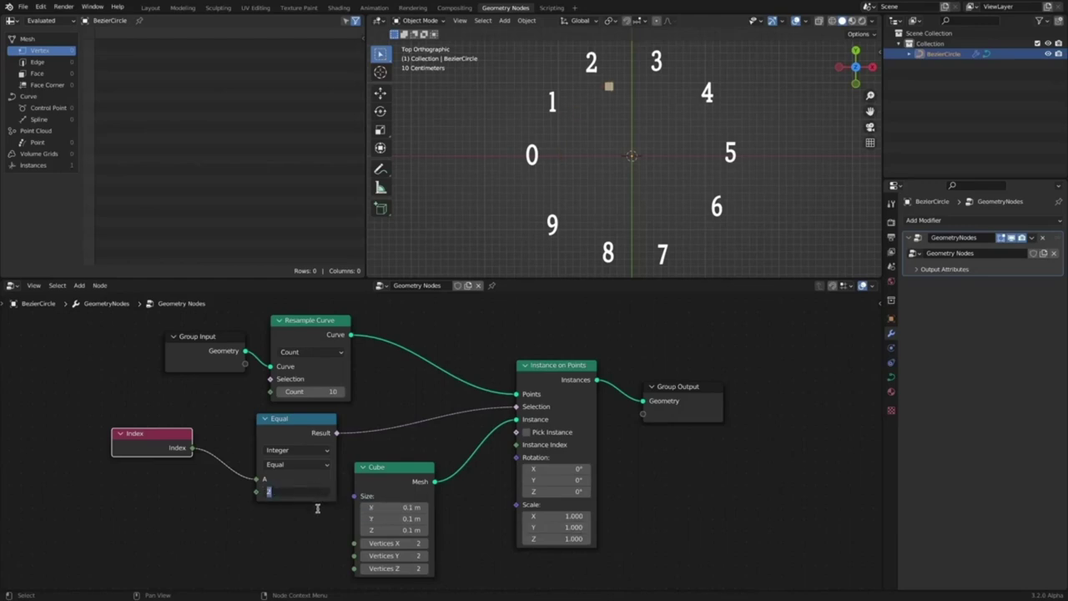
pyautogui.write('0')
pyautogui.press('Return')
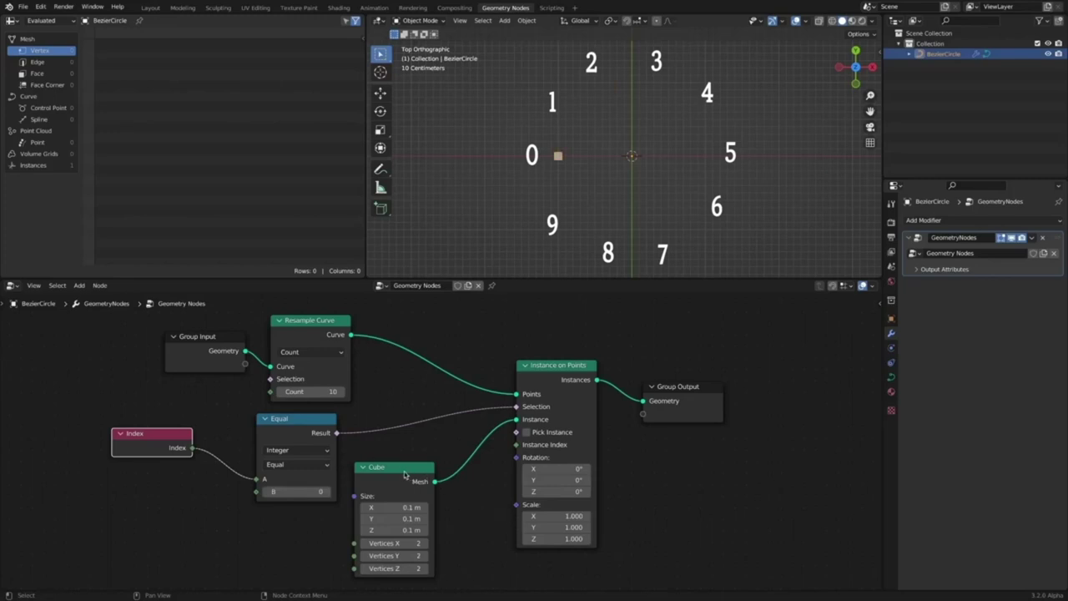
# Rearrange the Cube, Resample Curve, Group Input, Equal and Index nodes to make room before Instance on Points.
pyautogui.moveTo(407, 475); pyautogui.dragTo(468, 489)
pyautogui.moveTo(321, 323); pyautogui.dragTo(304, 319)
pyautogui.moveTo(224, 338); pyautogui.dragTo(187, 333)
pyautogui.moveTo(289, 418); pyautogui.dragTo(285, 416)
pyautogui.moveTo(175, 441); pyautogui.dragTo(173, 434)
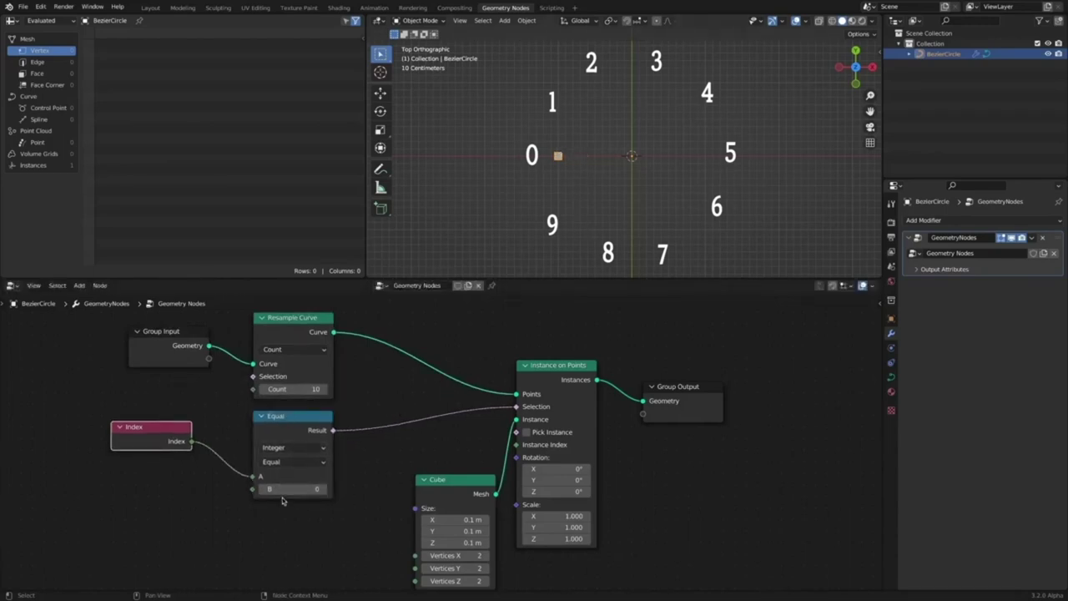
pyautogui.click(260, 547)
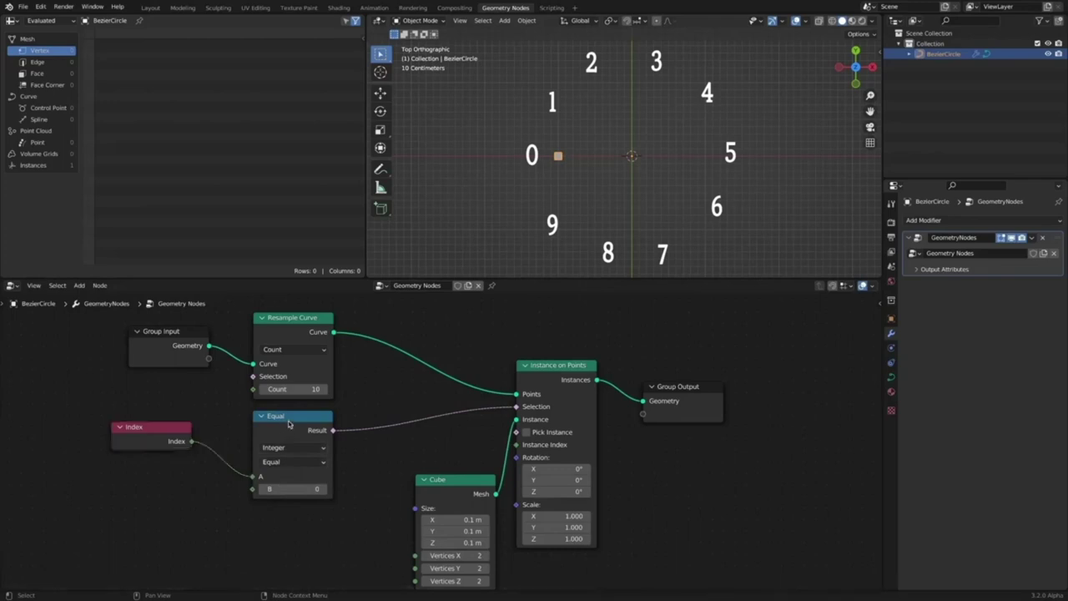
# Duplicate the Equal node, insert the copy between the original and the Selection input, and arrange both side by side.
pyautogui.click(292, 417)
pyautogui.hotkey('shift', 'd')
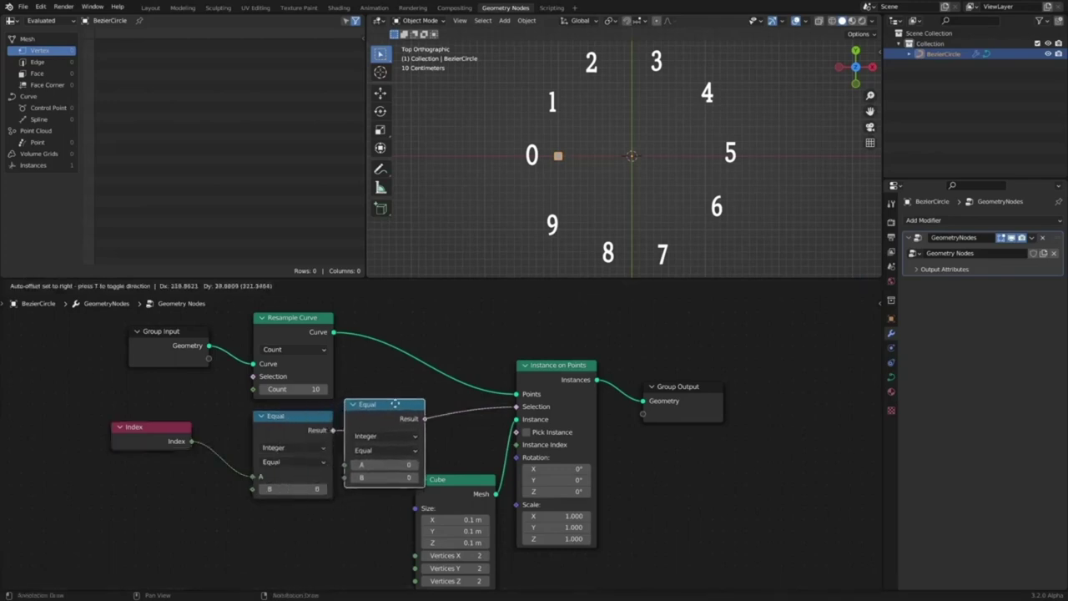
pyautogui.click(428, 397)
pyautogui.moveTo(293, 430); pyautogui.dragTo(263, 431)
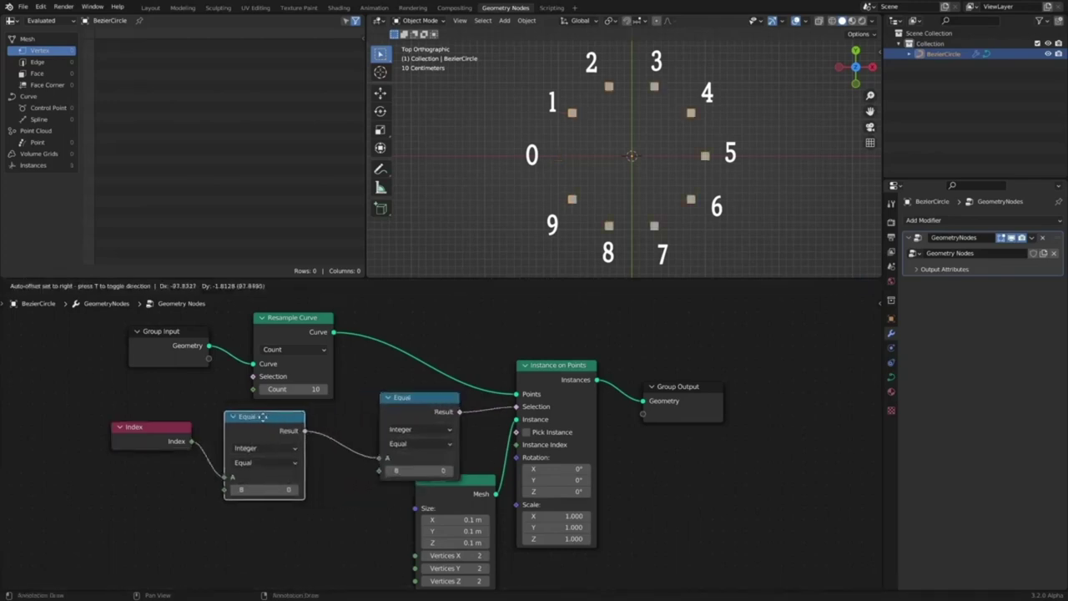
pyautogui.moveTo(407, 397); pyautogui.dragTo(352, 404)
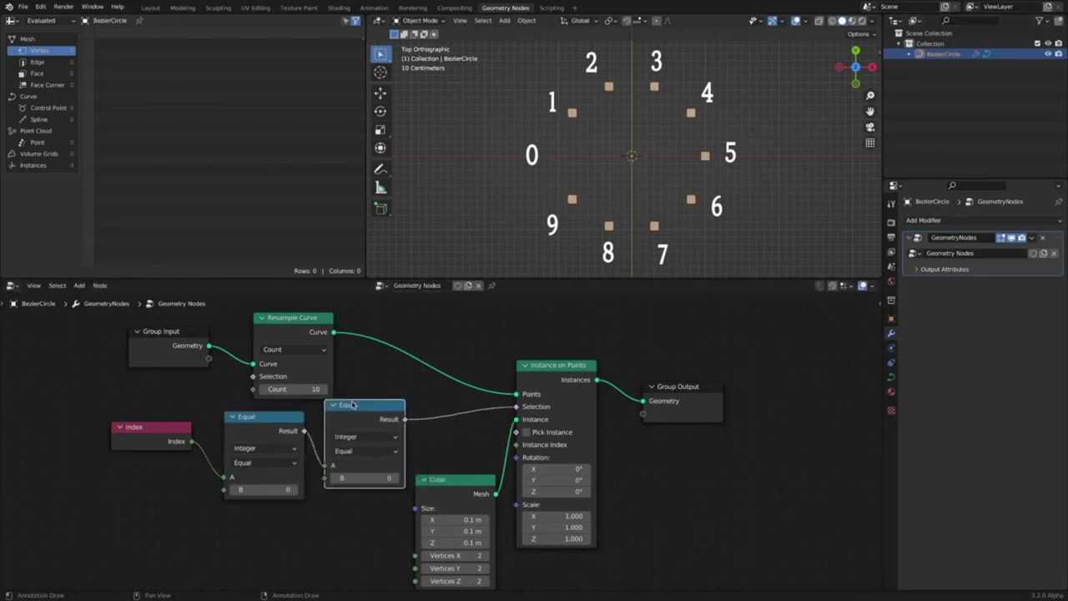
# Set the second comparison node's B to 1 and its operation to Not Equal, and toggle its muting on and off.
pyautogui.click(388, 478)
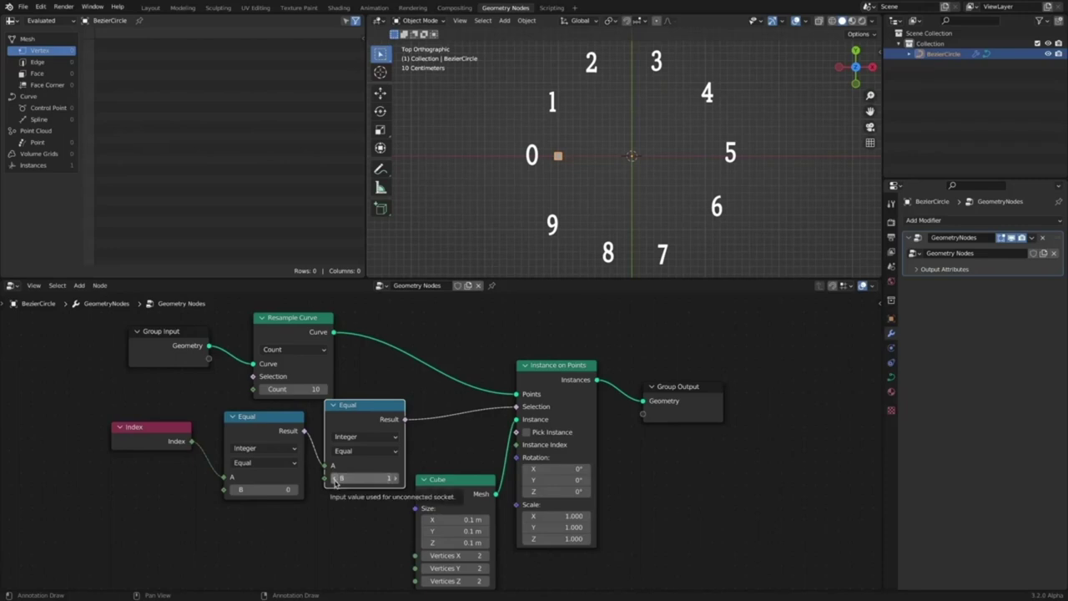
pyautogui.click(367, 451)
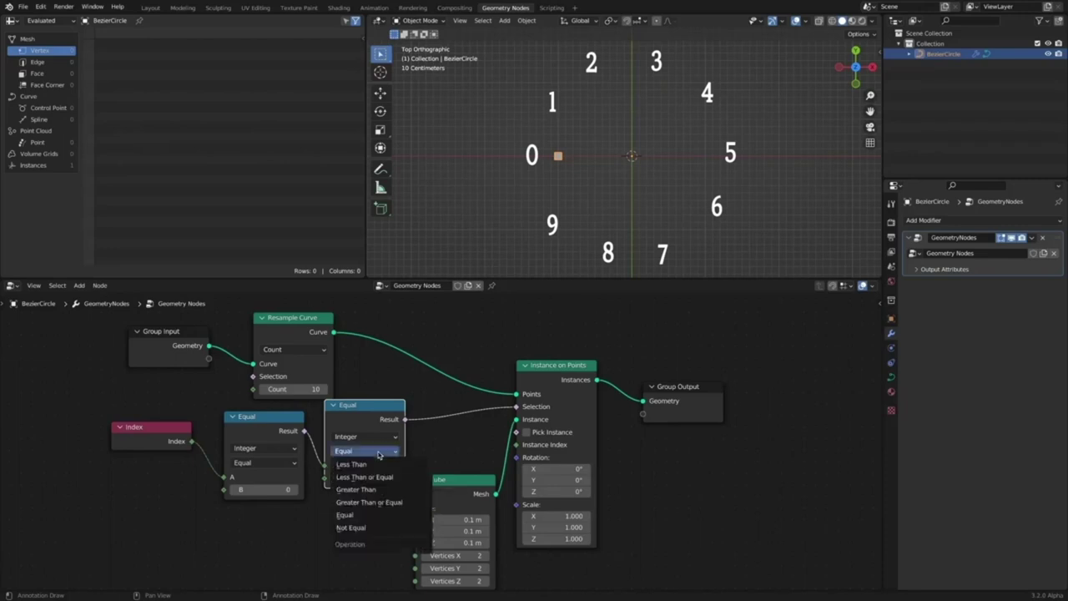
pyautogui.click(382, 527)
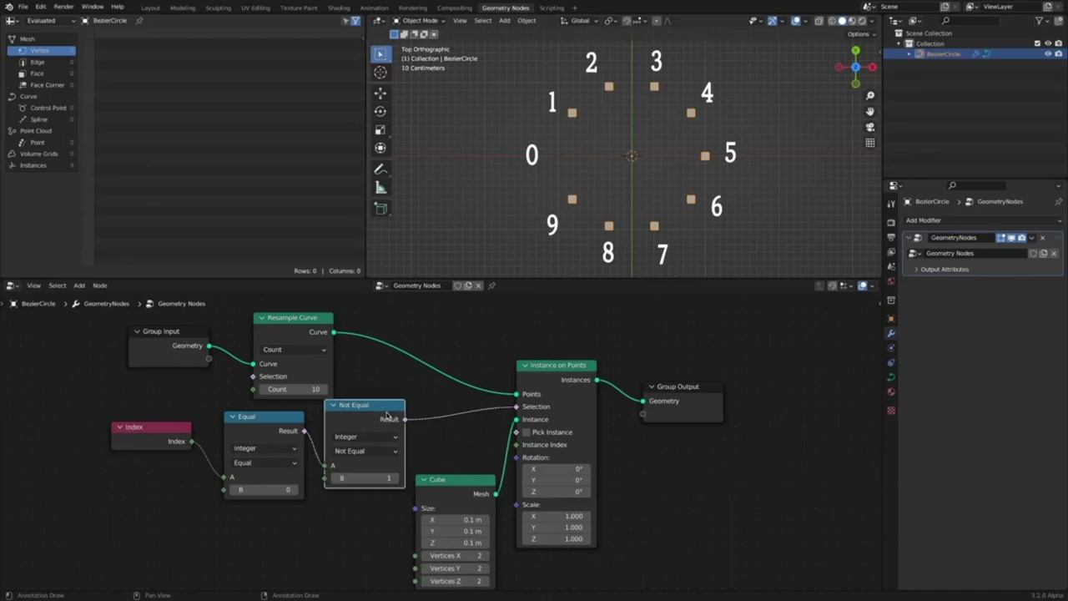
pyautogui.press('m')
pyautogui.press('m')
# Move Group Output farther from Instance on Points and insert a Set Material node on the link between them.
pyautogui.click(700, 464)
pyautogui.moveTo(706, 390); pyautogui.dragTo(785, 374)
pyautogui.click(702, 446)
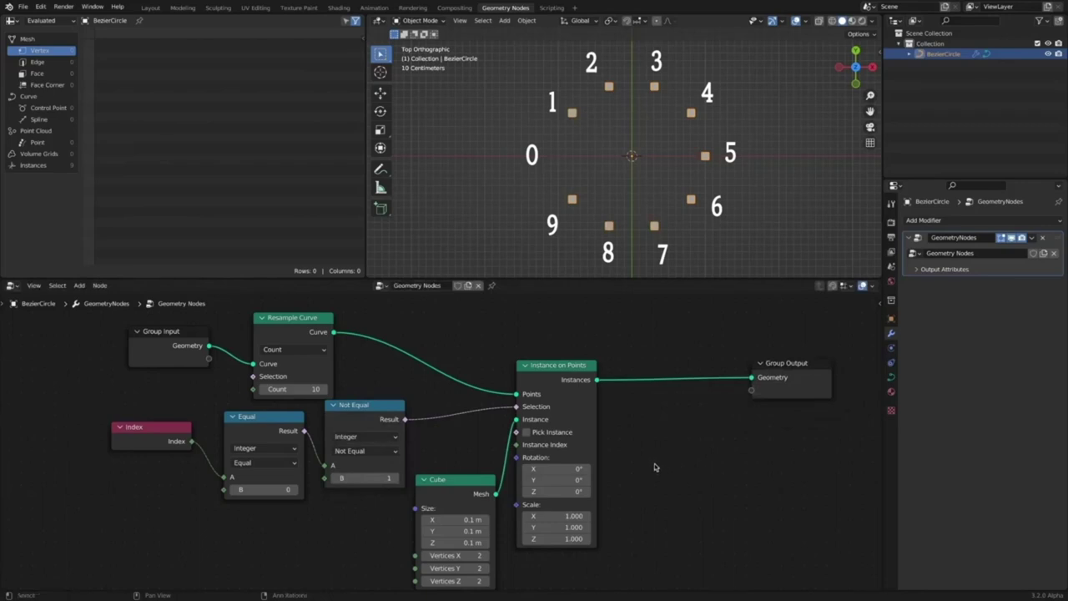
pyautogui.hotkey('shift', 'a')
pyautogui.moveTo(661, 460)
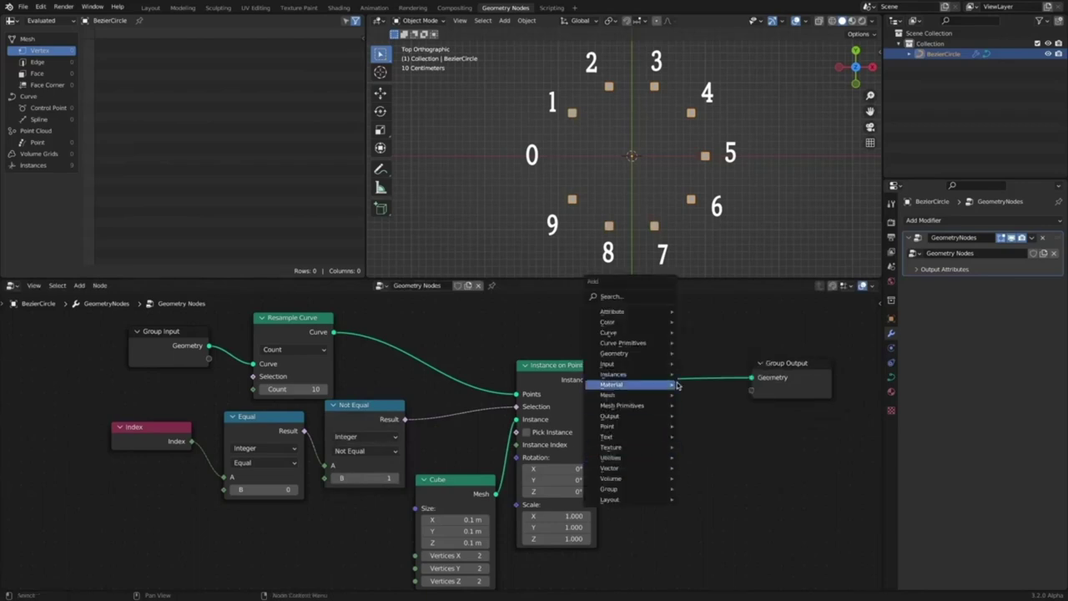
pyautogui.moveTo(674, 386)
pyautogui.click(734, 430)
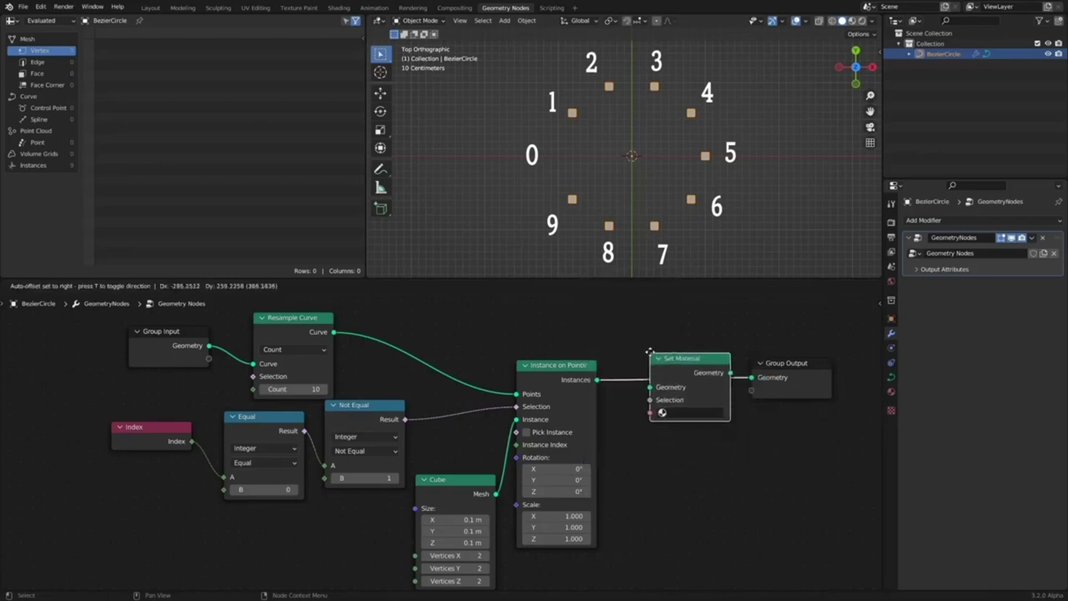
pyautogui.click(742, 370)
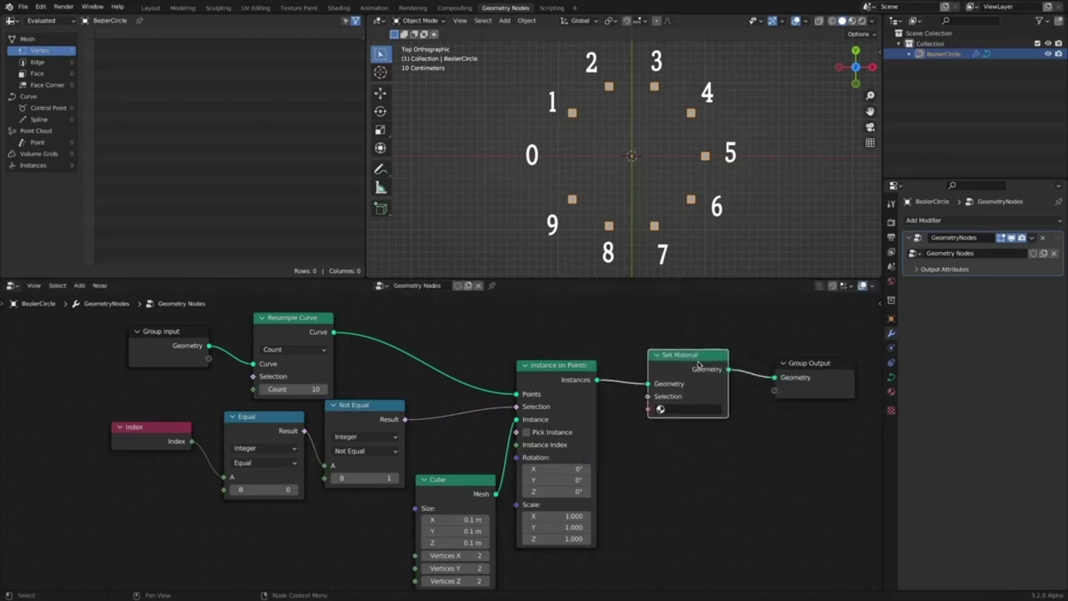
# Create a material named blue with a blue base color and assign it in the Set Material node.
pyautogui.click(891, 392)
pyautogui.click(984, 265)
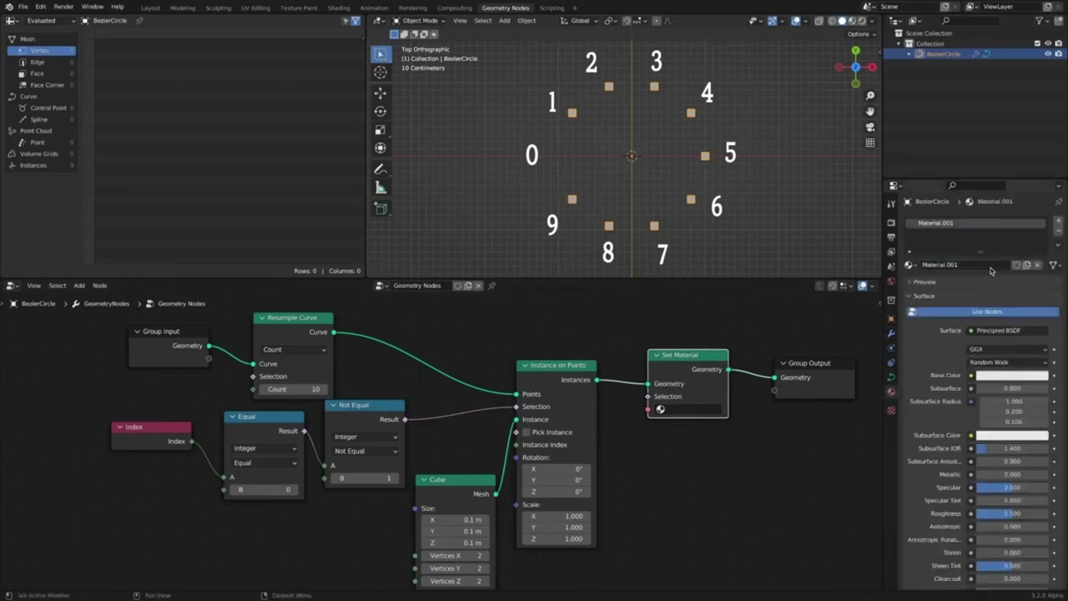
pyautogui.doubleClick(963, 223)
pyautogui.write('blue')
pyautogui.press('Return')
pyautogui.click(1011, 375)
pyautogui.click(1020, 248)
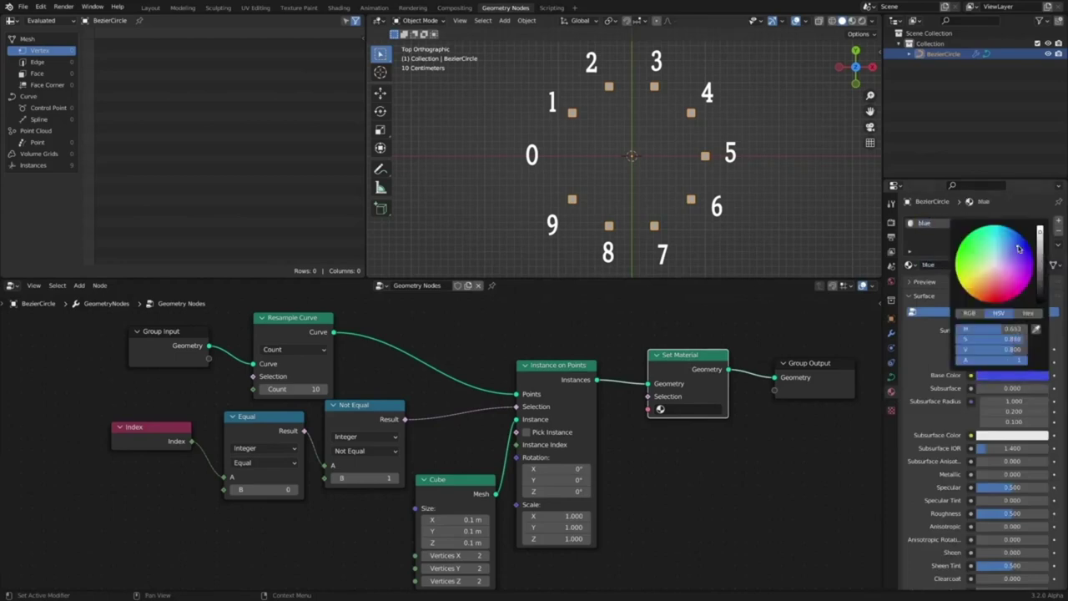
pyautogui.click(703, 409)
pyautogui.click(680, 426)
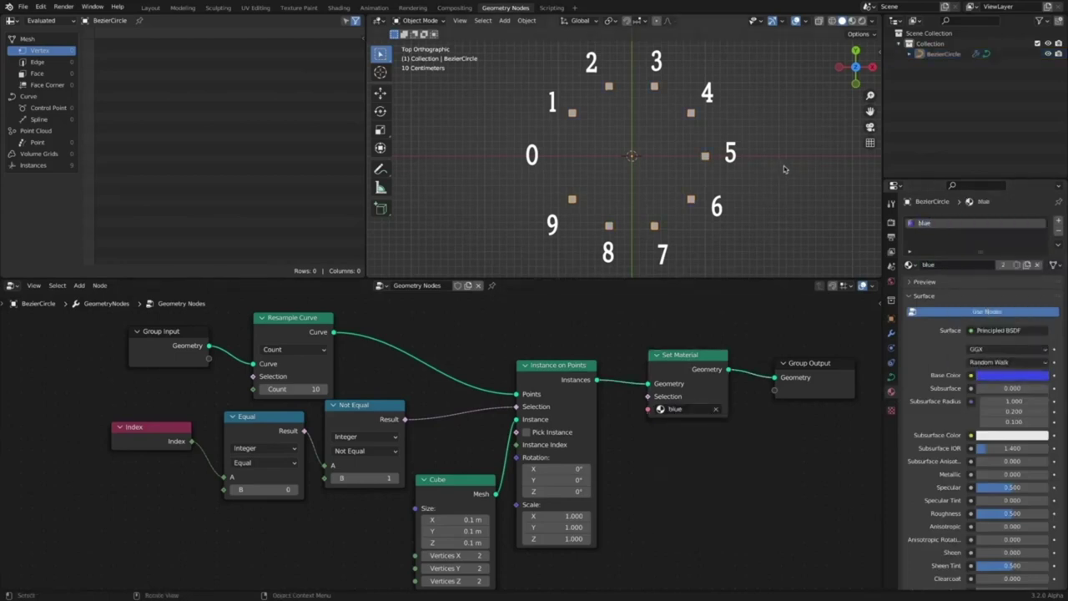
# Switch the viewport shading to Material Preview, try Rendered shading, and return to Material Preview.
pyautogui.press('z')
pyautogui.click(787, 223)
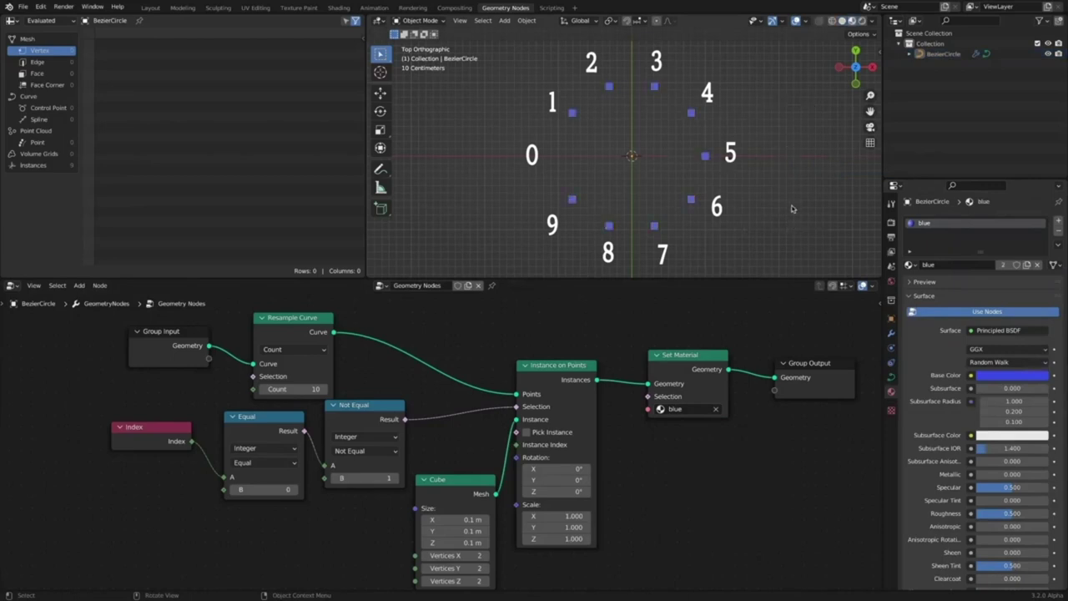
pyautogui.press('z')
pyautogui.click(804, 143)
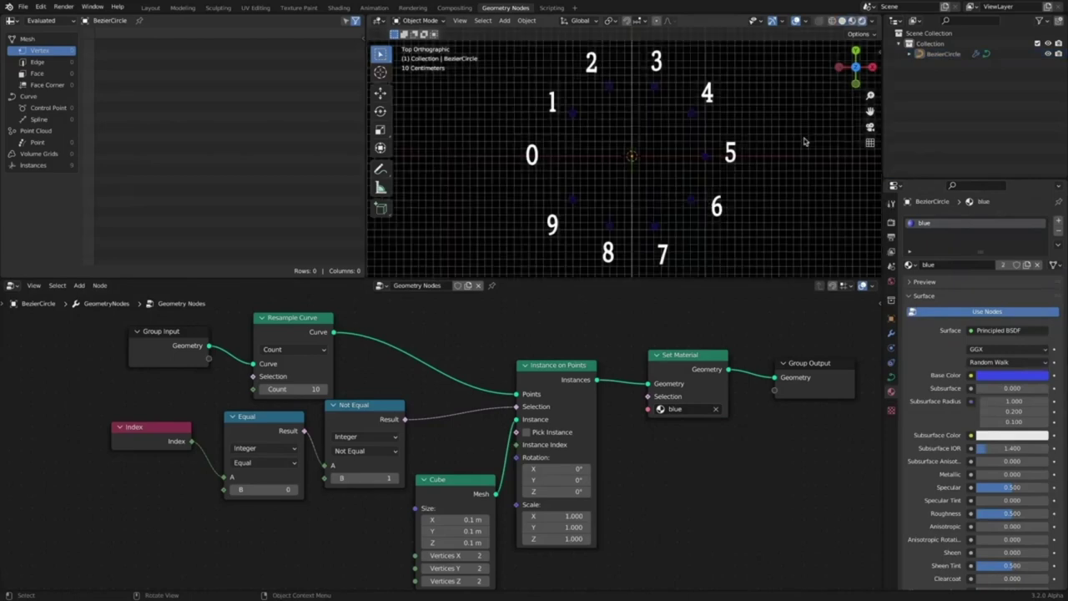
pyautogui.press('z')
pyautogui.click(803, 203)
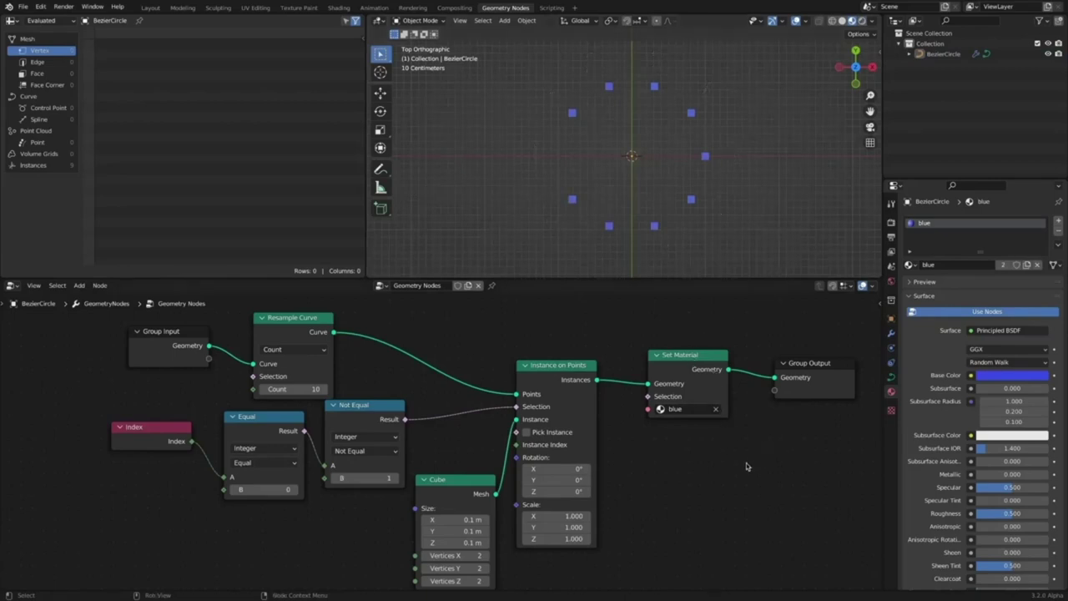
# Enlarge the node editor, move the Group Input node away from Resample Curve, and shift Index closer to Equal.
pyautogui.keyDown('ctrl'); pyautogui.moveTo(748, 466); pyautogui.dragTo(722, 439, button='middle'); pyautogui.keyUp('ctrl')
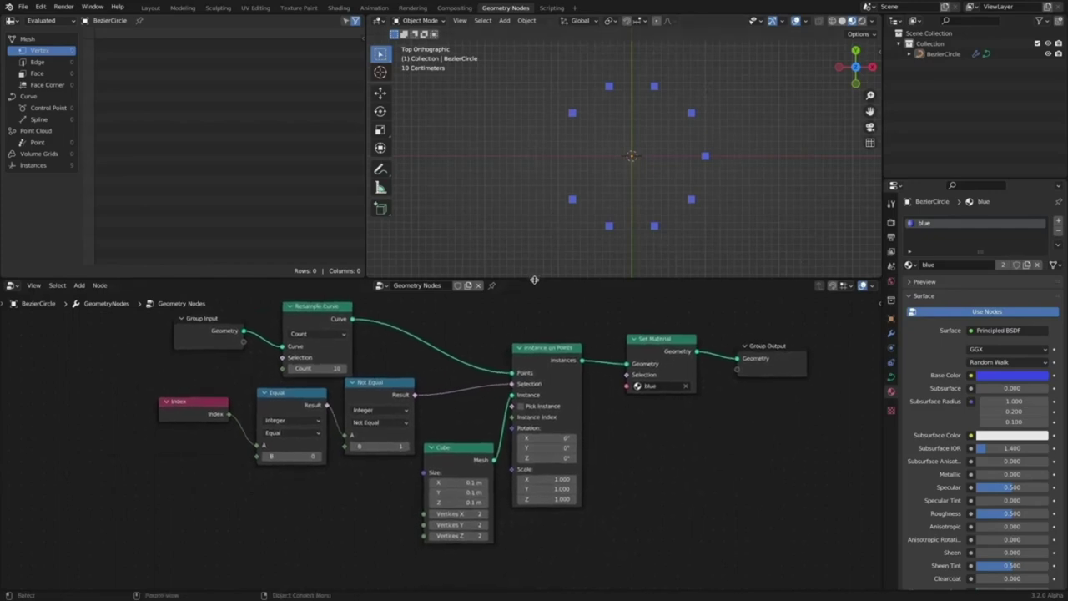
pyautogui.moveTo(535, 280); pyautogui.dragTo(544, 243)
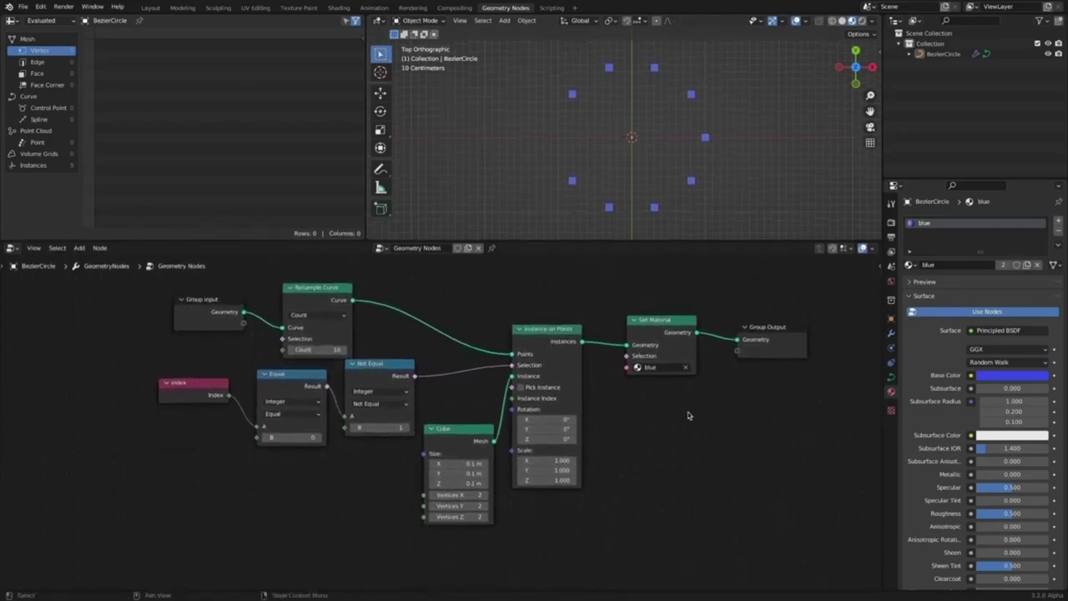
pyautogui.click(226, 388)
pyautogui.moveTo(215, 298); pyautogui.dragTo(98, 295)
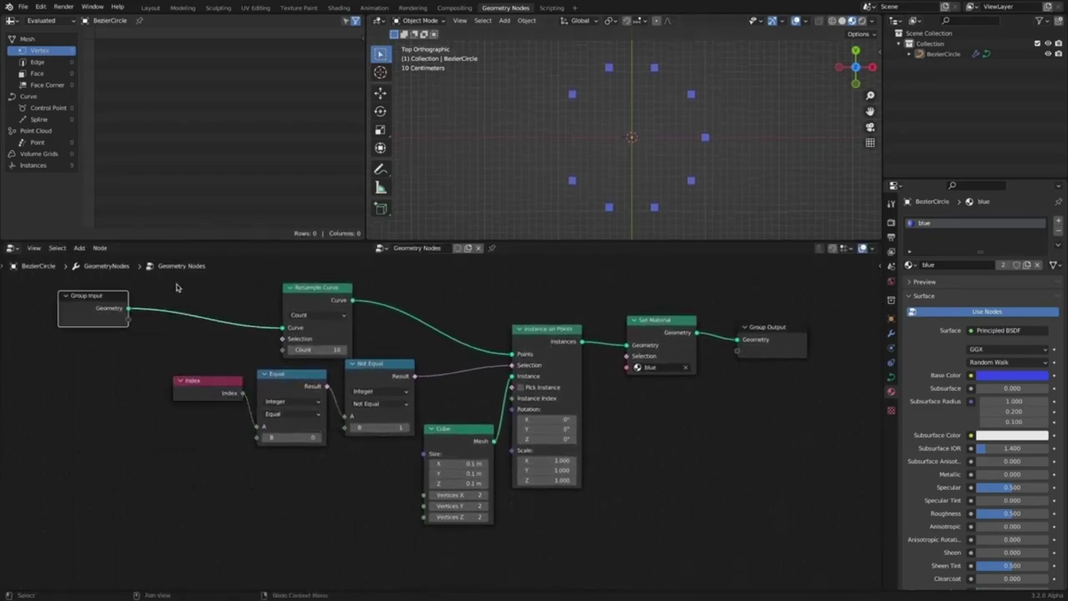
# Put the Resample Curve, Index, Equal, Not Equal, Cube and Instance on Points nodes in a frame labelled "Except 0".
pyautogui.moveTo(171, 286); pyautogui.dragTo(597, 536)
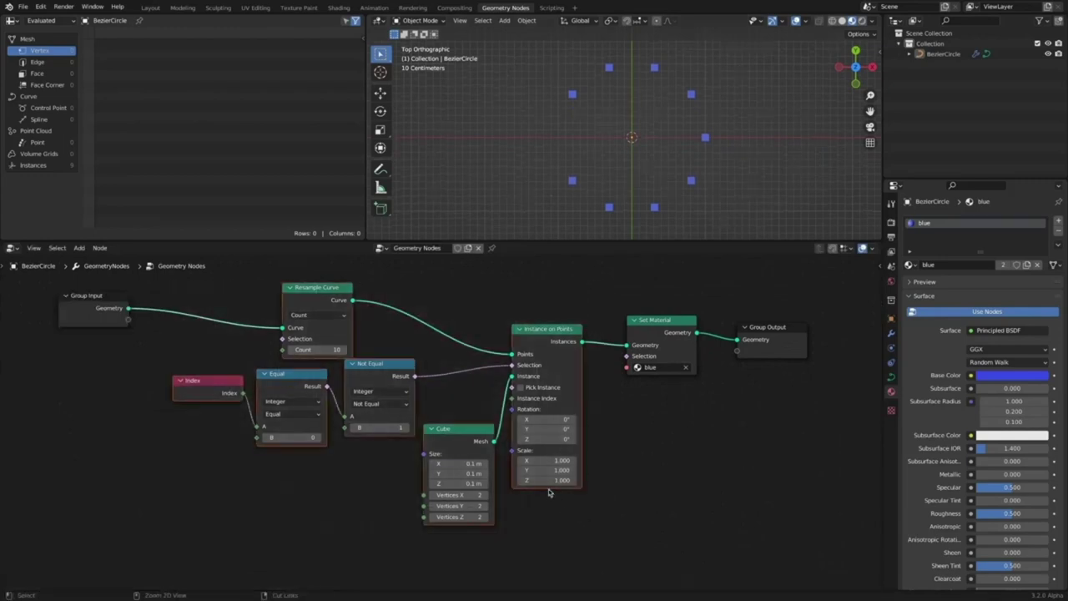
pyautogui.hotkey('ctrl', 'j')
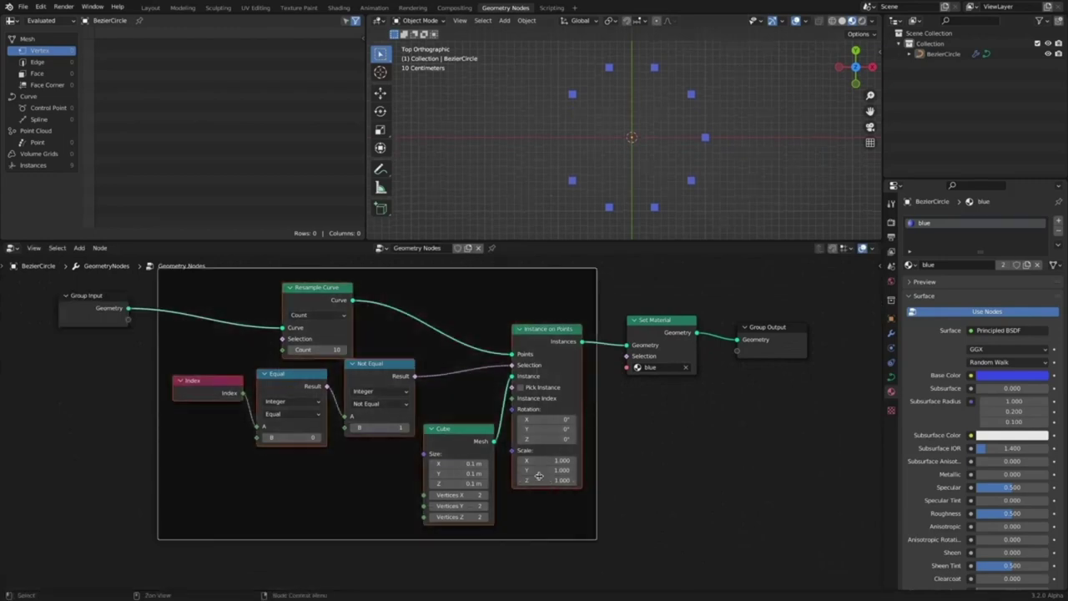
pyautogui.rightClick(415, 281)
pyautogui.click(411, 291)
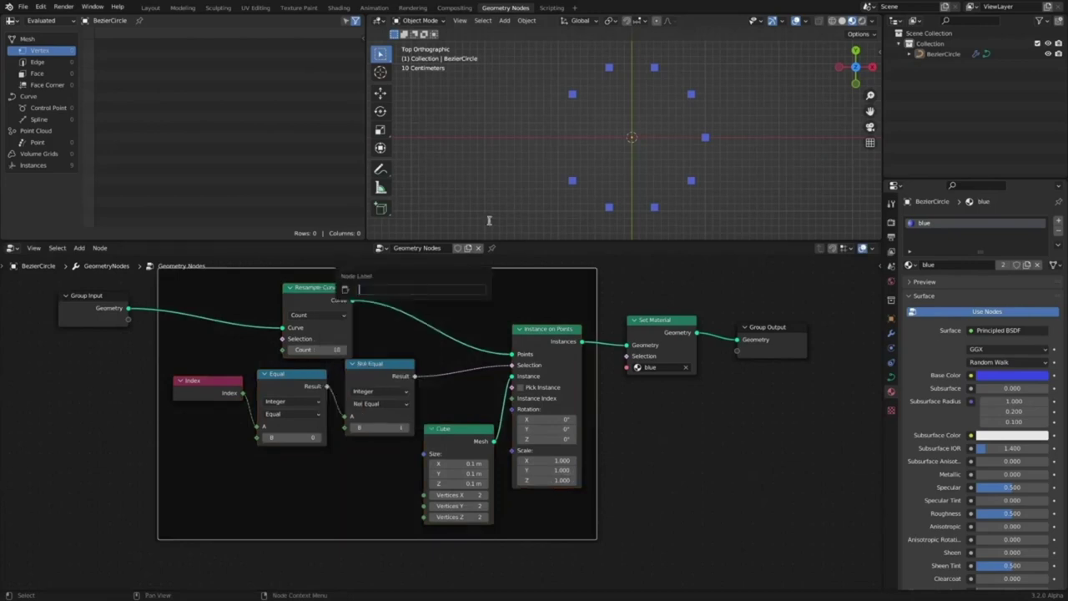
pyautogui.write('Except 0')
pyautogui.press('Return')
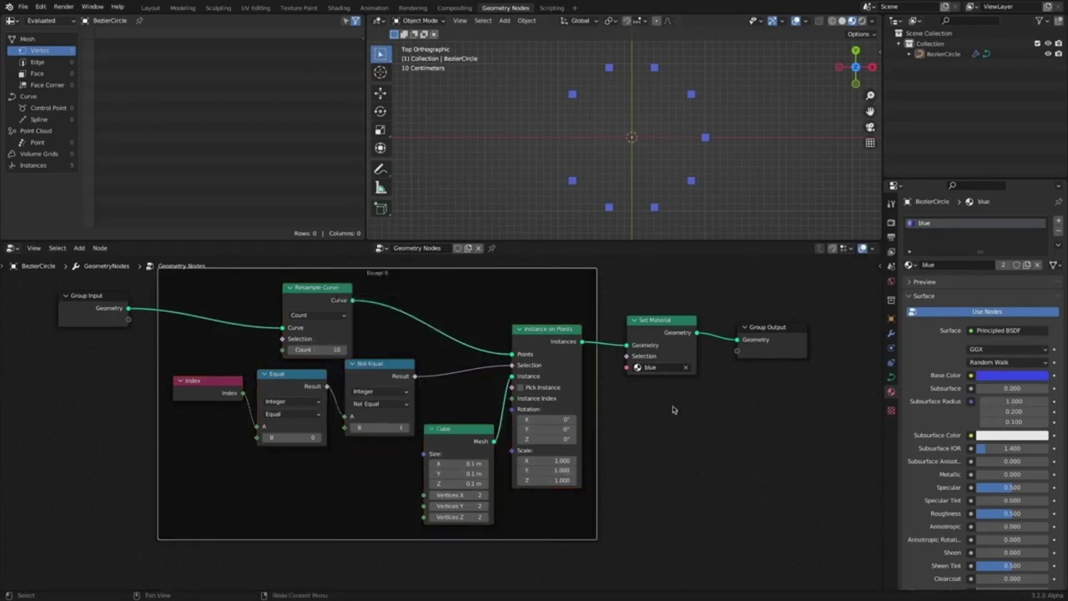
# Enlarge the node editor further and arrange the nodes inside the "Except 0" frame more compactly.
pyautogui.scroll(-2, 675, 410)
pyautogui.moveTo(675, 409); pyautogui.dragTo(690, 378, button='middle')
pyautogui.moveTo(579, 241); pyautogui.dragTo(579, 187)
pyautogui.moveTo(557, 281); pyautogui.dragTo(556, 253)
pyautogui.moveTo(472, 369); pyautogui.dragTo(470, 324)
pyautogui.moveTo(405, 309); pyautogui.dragTo(408, 301)
pyautogui.moveTo(356, 242); pyautogui.dragTo(327, 246)
pyautogui.moveTo(338, 319); pyautogui.dragTo(336, 315)
pyautogui.moveTo(265, 319); pyautogui.dragTo(263, 310)
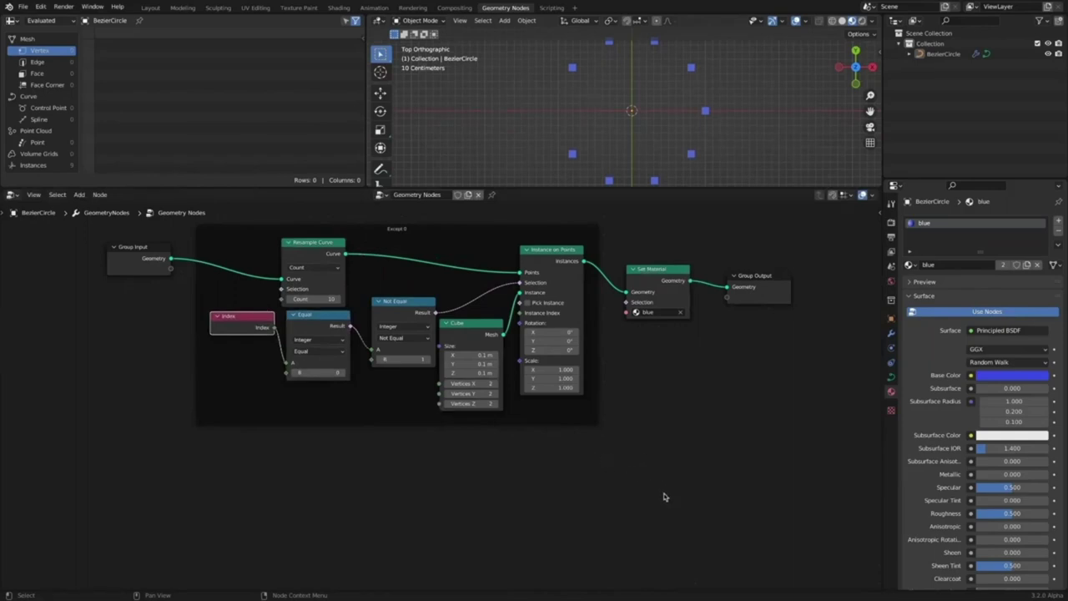
# Duplicate the whole "Except 0" frame with its nodes and place the copy directly below the original.
pyautogui.moveTo(613, 476); pyautogui.dragTo(193, 219)
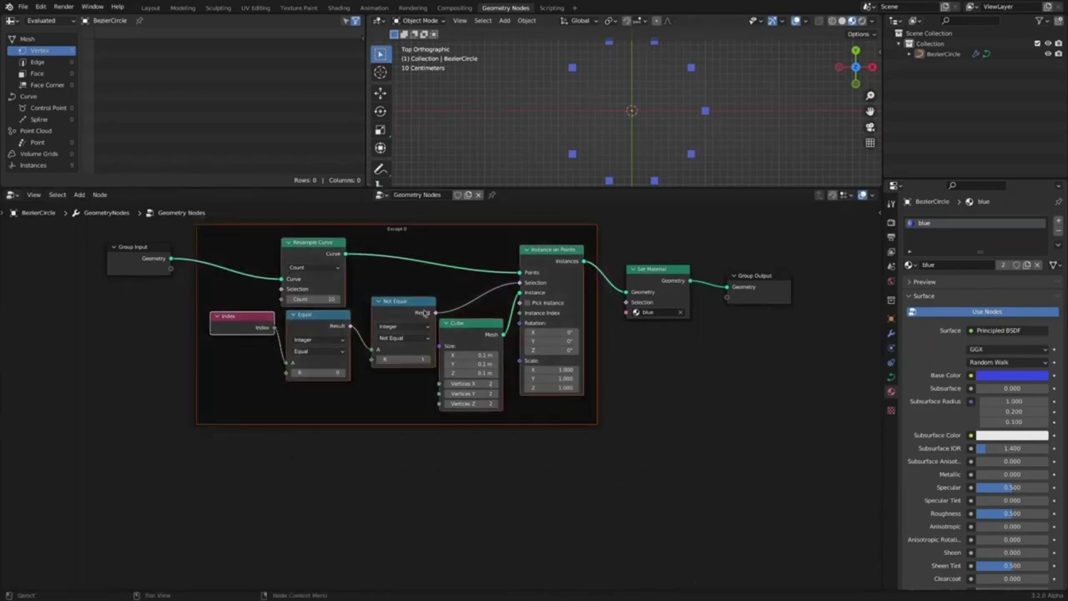
pyautogui.hotkey('shift', 'd')
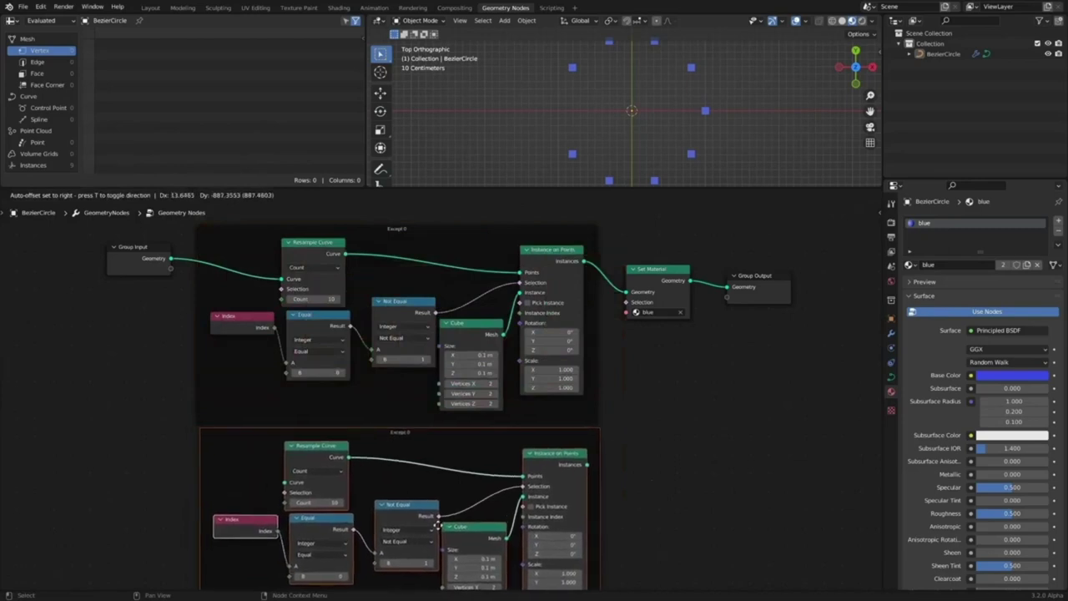
pyautogui.click(442, 519)
pyautogui.moveTo(624, 438); pyautogui.dragTo(621, 419, button='middle')
pyautogui.click(651, 405)
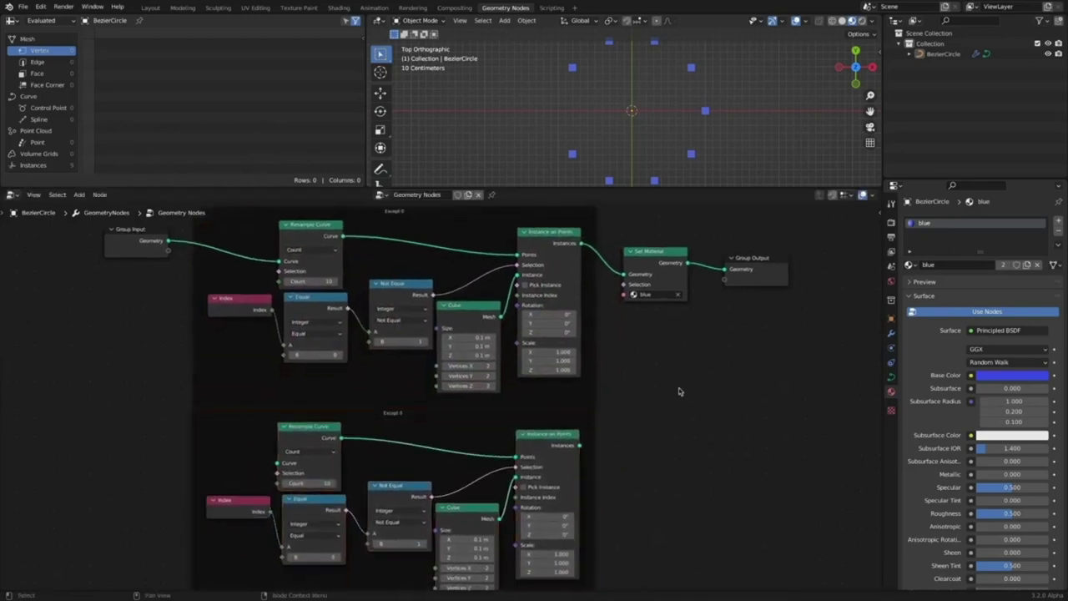
# Insert a Join Geometry node between Set Material and Group Output, spacing Group Output to make room for it.
pyautogui.moveTo(744, 261); pyautogui.dragTo(800, 257)
pyautogui.click(769, 368)
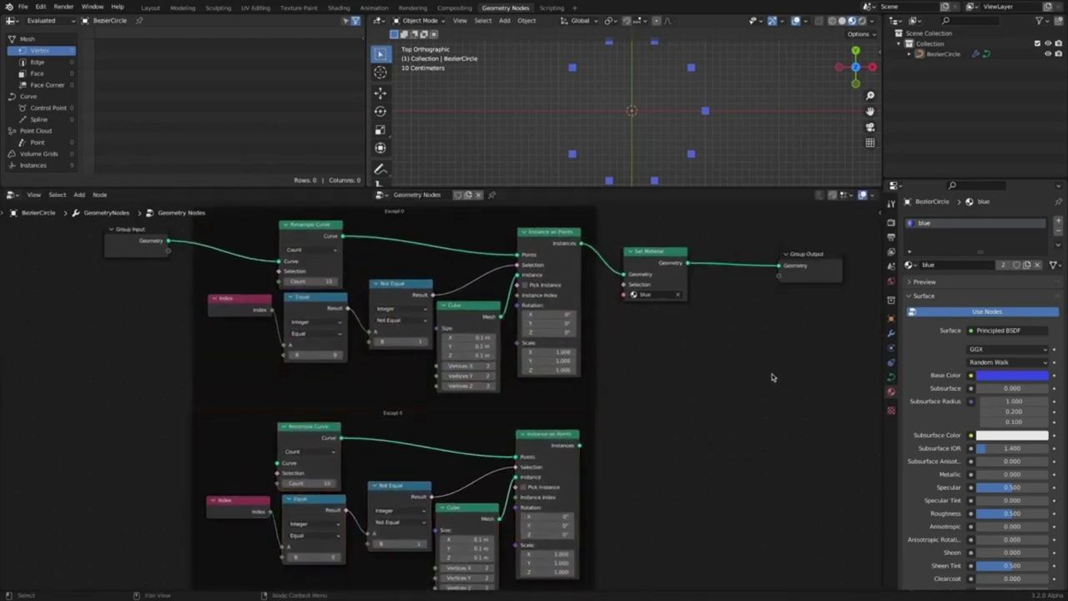
pyautogui.hotkey('shift', 'a')
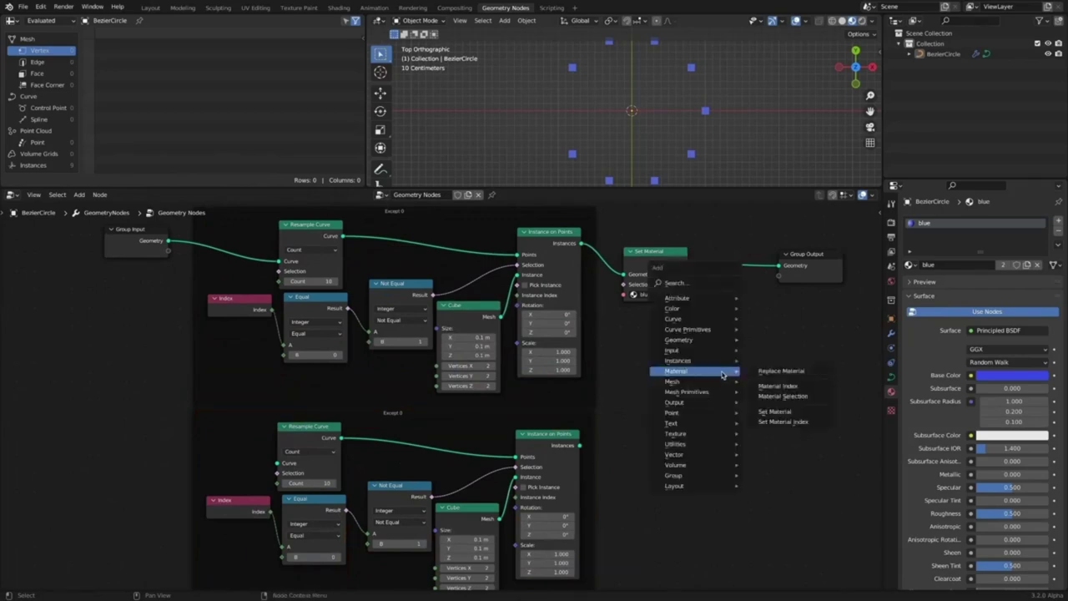
pyautogui.moveTo(726, 343)
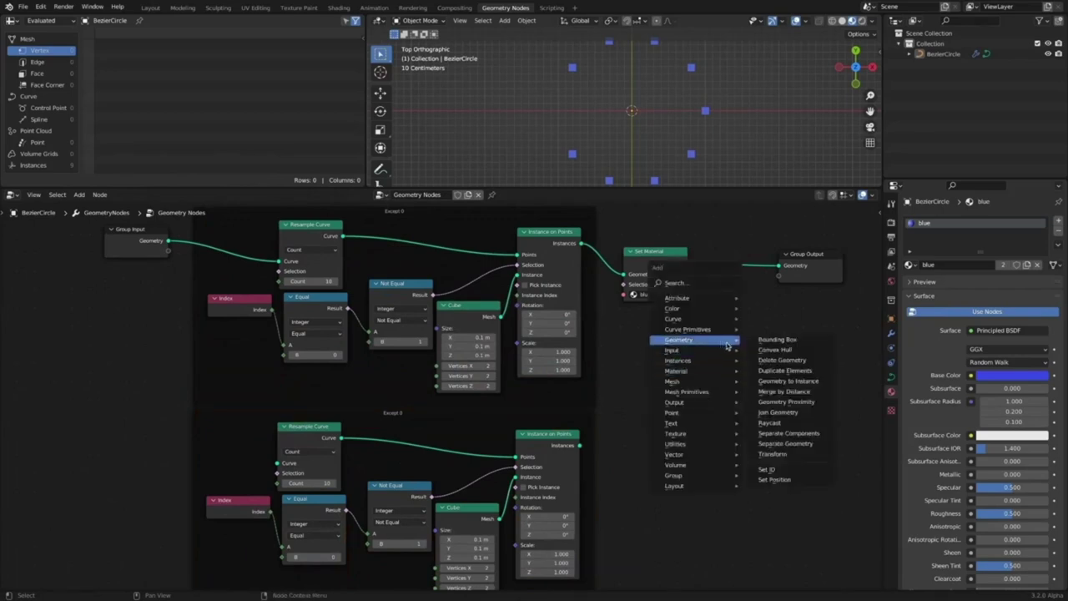
pyautogui.click(777, 412)
pyautogui.click(825, 279)
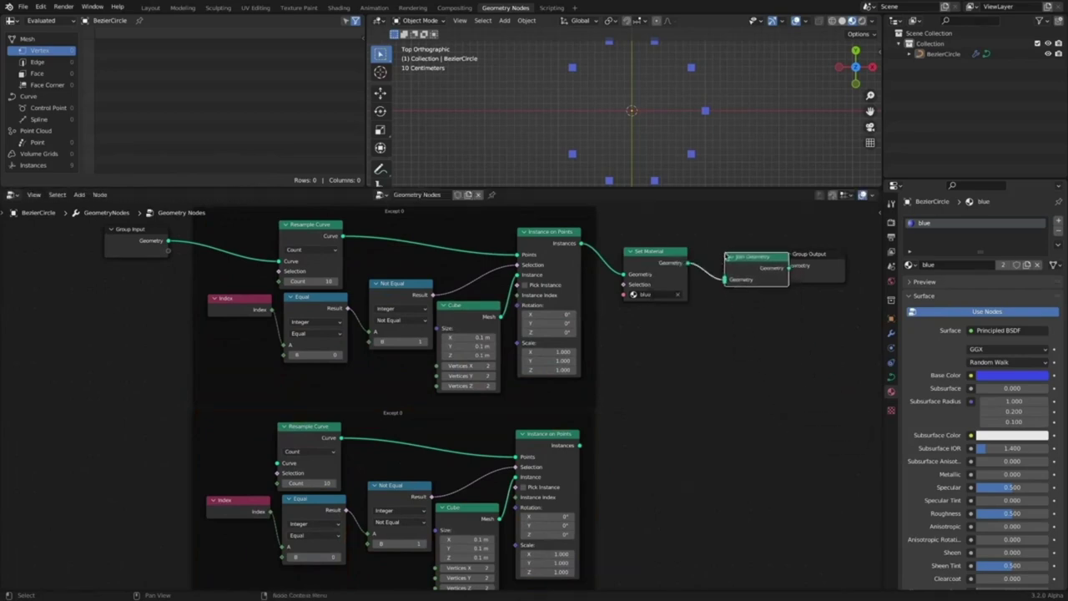
pyautogui.moveTo(834, 260); pyautogui.dragTo(813, 265)
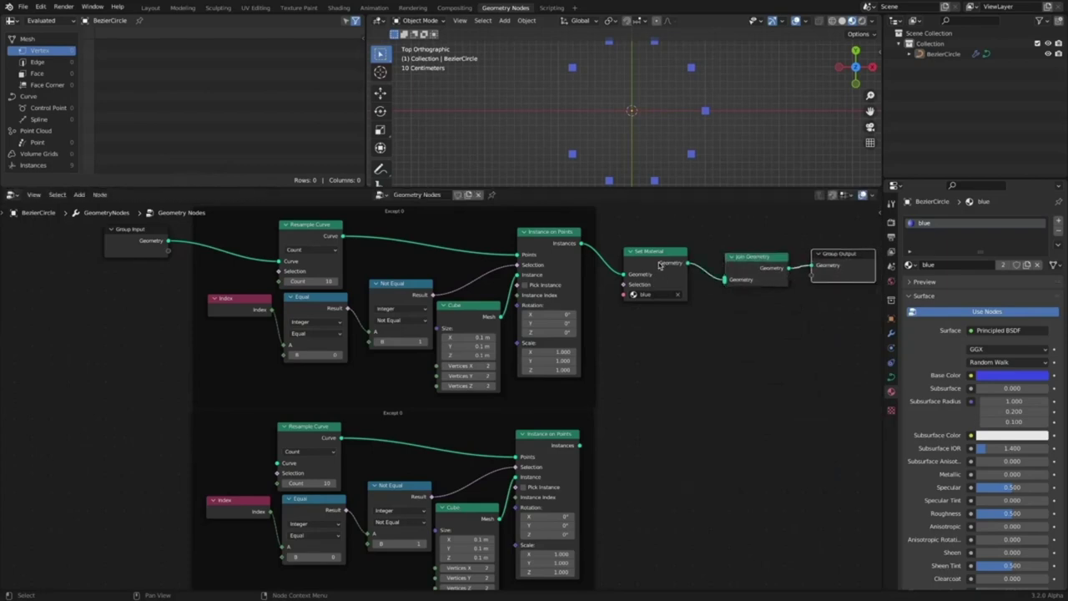
# Duplicate the Set Material node and place the copy beside the lower frame's Instance on Points node.
pyautogui.click(659, 262)
pyautogui.hotkey('shift', 'd')
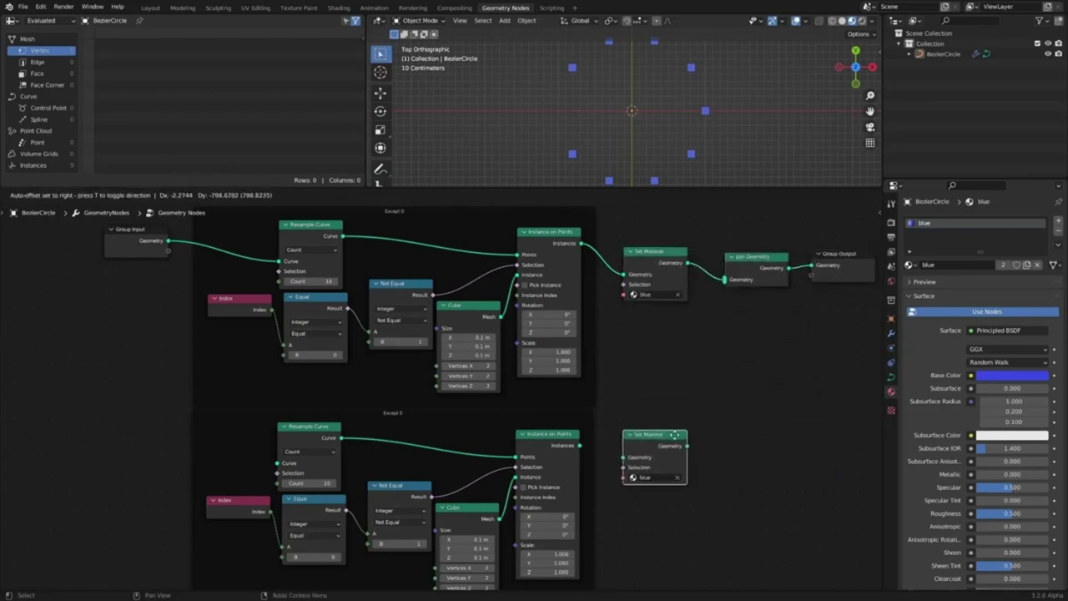
pyautogui.click(750, 430)
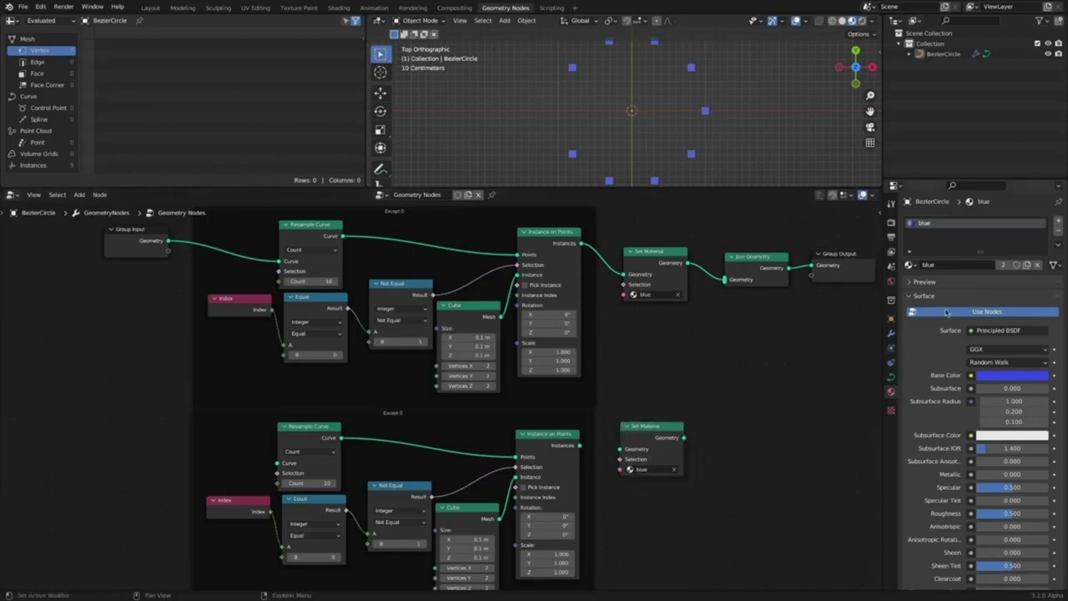
# Add a second material named Orange with an orange base color and assign it in the duplicated Set Material node.
pyautogui.click(1058, 220)
pyautogui.click(981, 286)
pyautogui.doubleClick(960, 234)
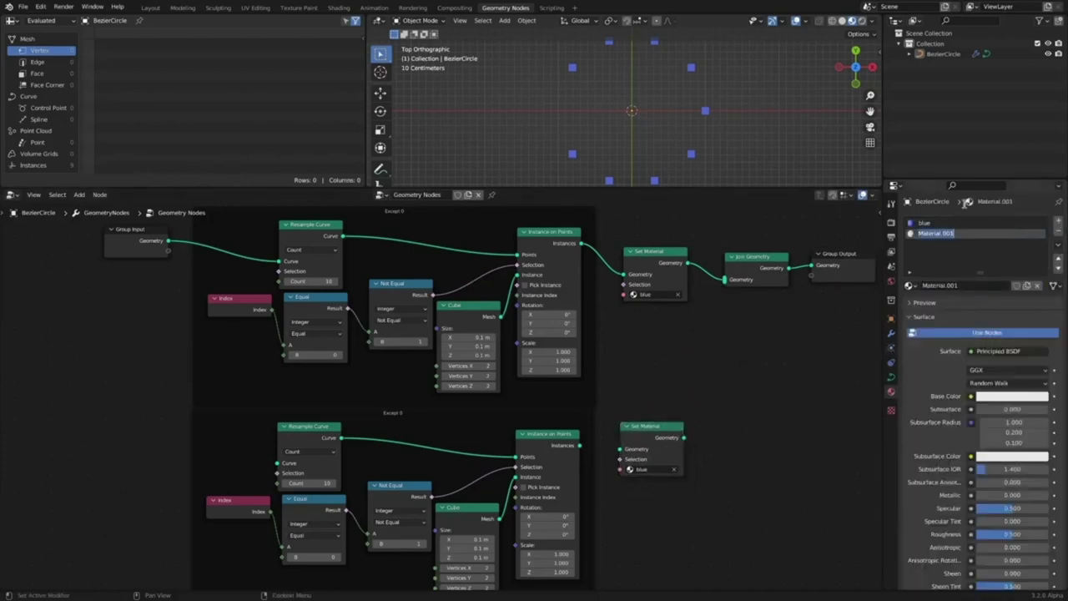
pyautogui.write('Orange')
pyautogui.press('Return')
pyautogui.click(1006, 399)
pyautogui.moveTo(987, 303); pyautogui.dragTo(985, 320)
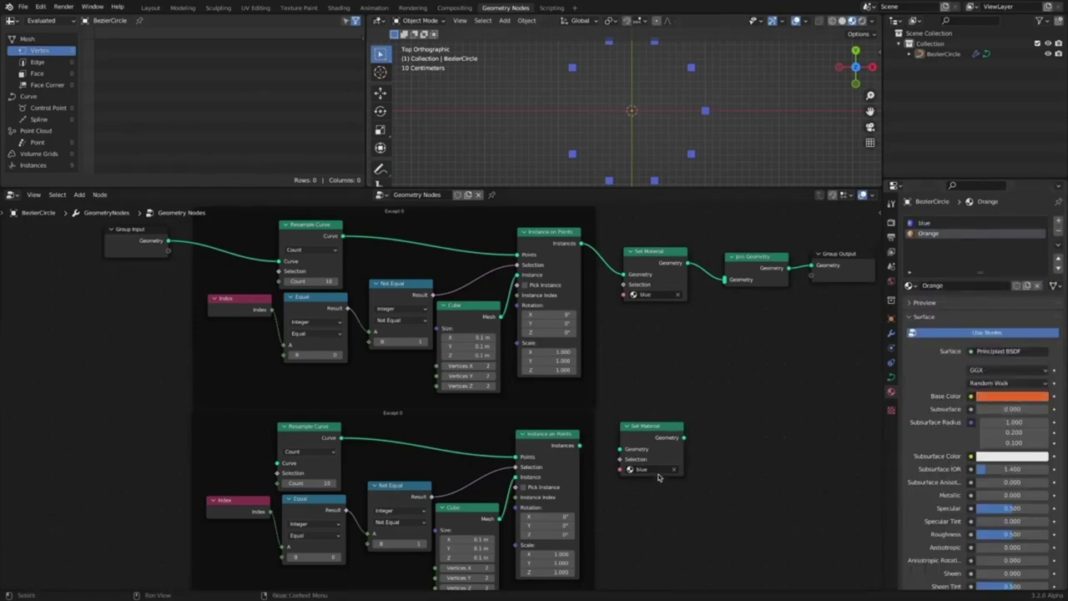
pyautogui.click(658, 470)
pyautogui.click(658, 500)
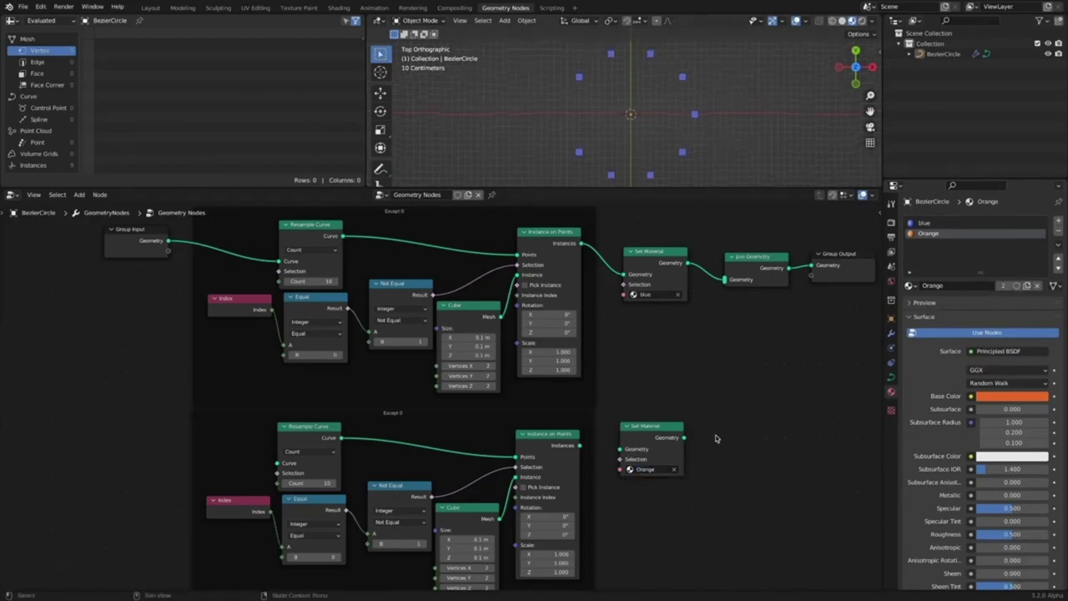
# Link Group Input to the lower Resample Curve, and the lower Instance on Points through the Orange Set Material node to Join Geometry.
pyautogui.click(588, 444)
pyautogui.moveTo(573, 451); pyautogui.dragTo(620, 448)
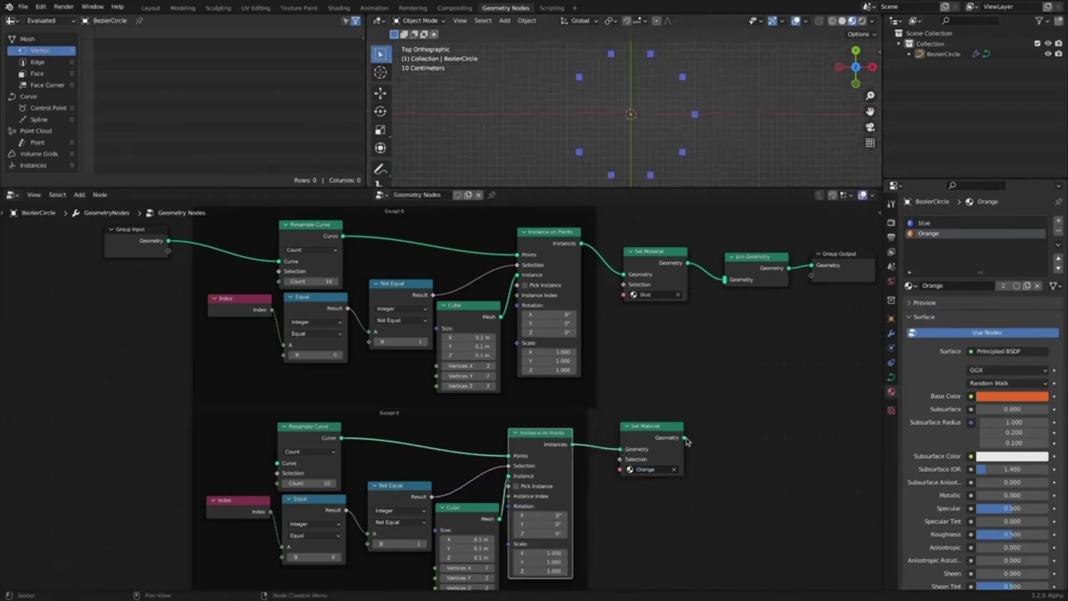
pyautogui.moveTo(684, 438); pyautogui.dragTo(724, 280)
pyautogui.click(680, 378)
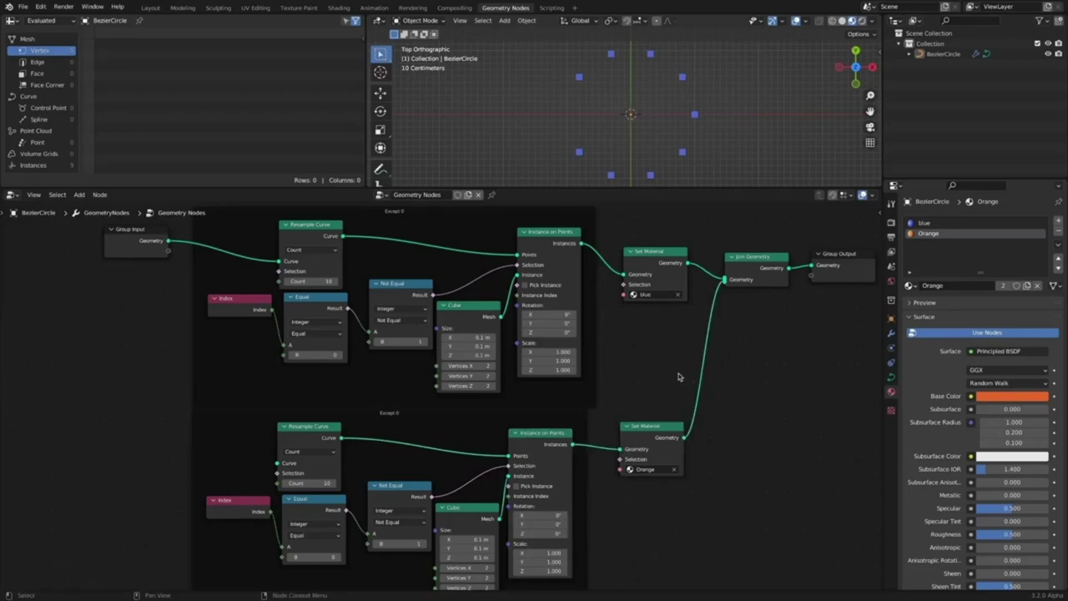
pyautogui.moveTo(150, 240); pyautogui.dragTo(279, 462)
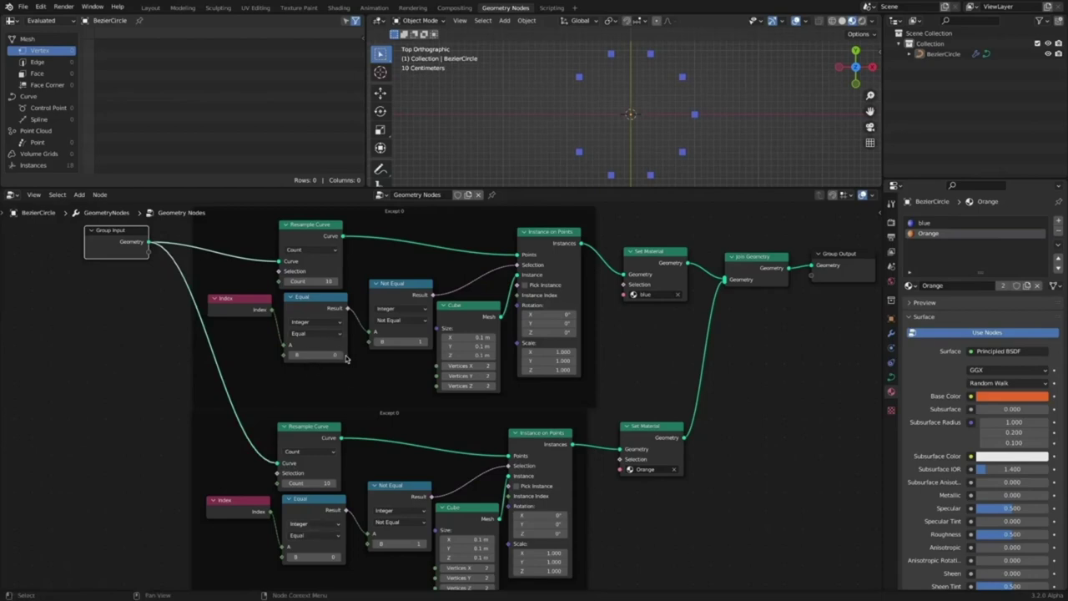
pyautogui.click(656, 257)
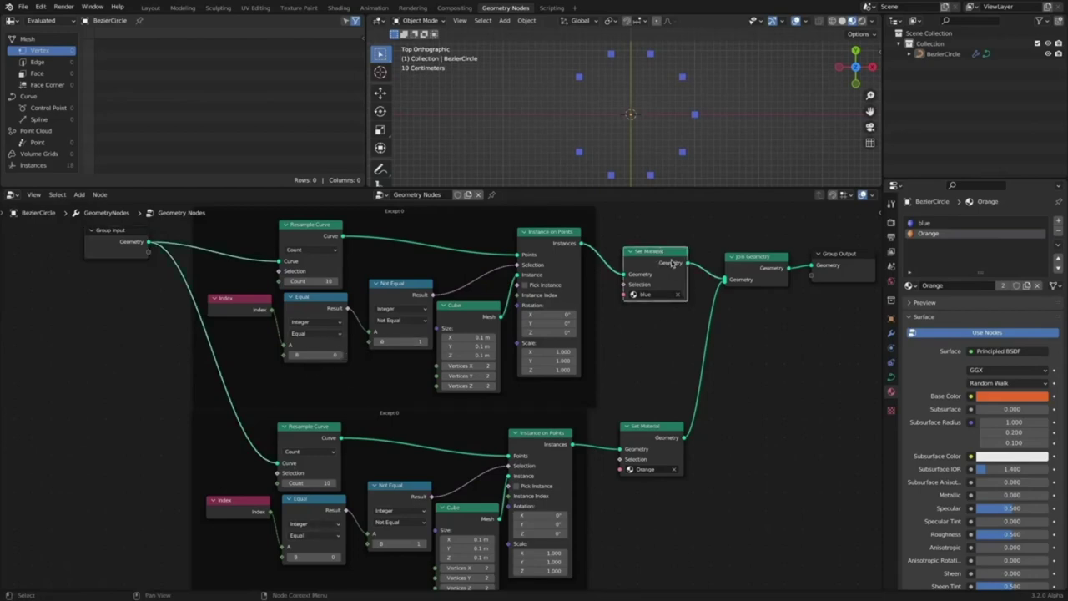
# Mute and unmute the blue Set Material node to compare the colors, and relabel the lower frame as 0.
pyautogui.press('m')
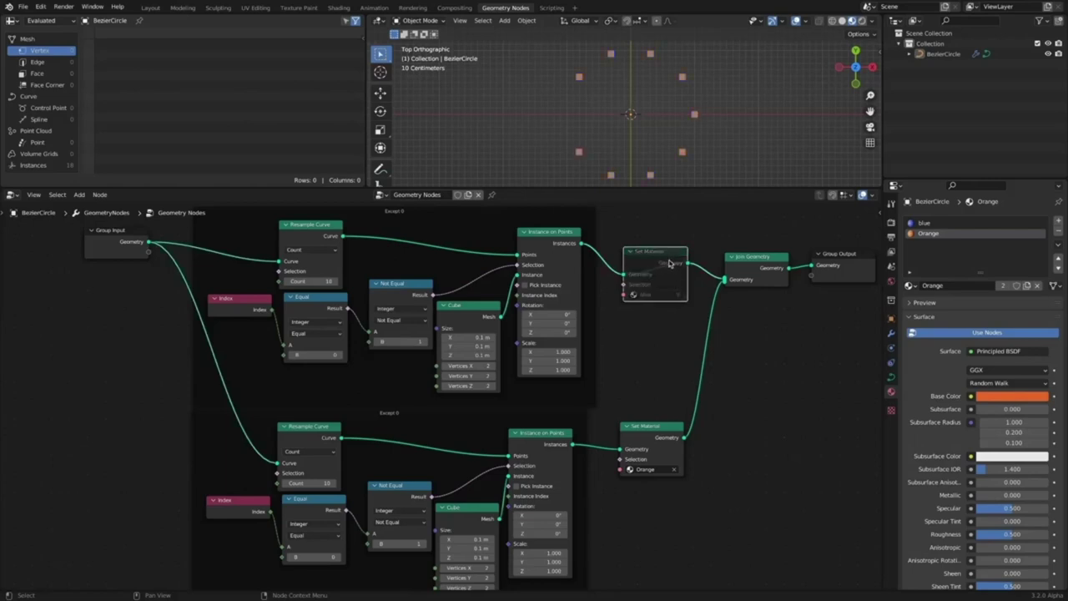
pyautogui.press('m')
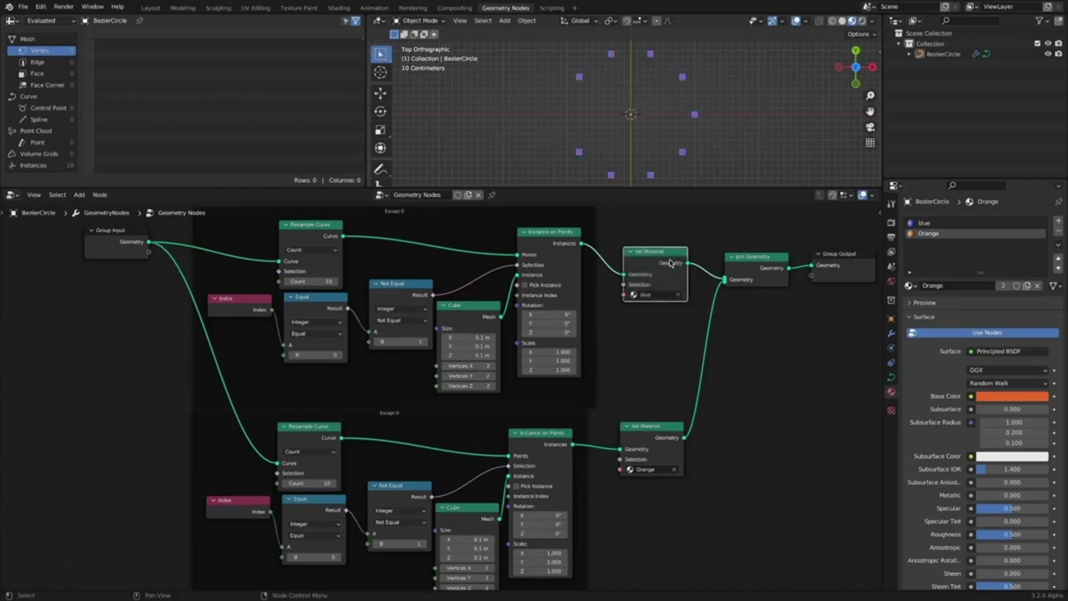
pyautogui.click(393, 423)
pyautogui.rightClick(394, 422)
pyautogui.press('Escape')
pyautogui.press('F2')
pyautogui.write('0')
pyautogui.press('Return')
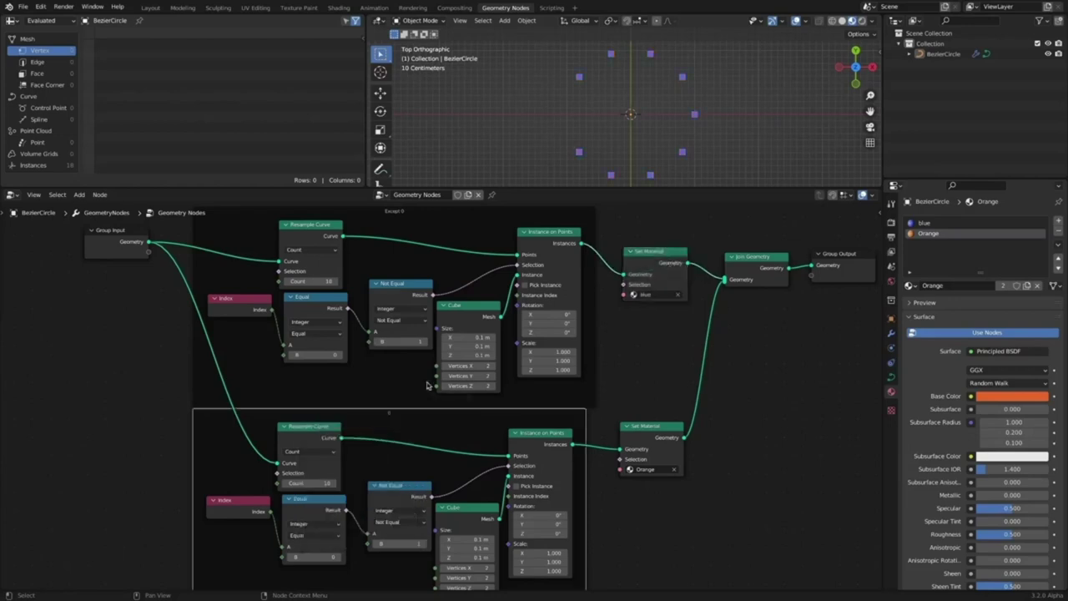
# Detach the Not Equal node from the lower frame's links and delete it, leaving Equal connected straight to Selection.
pyautogui.click(659, 491)
pyautogui.click(400, 488)
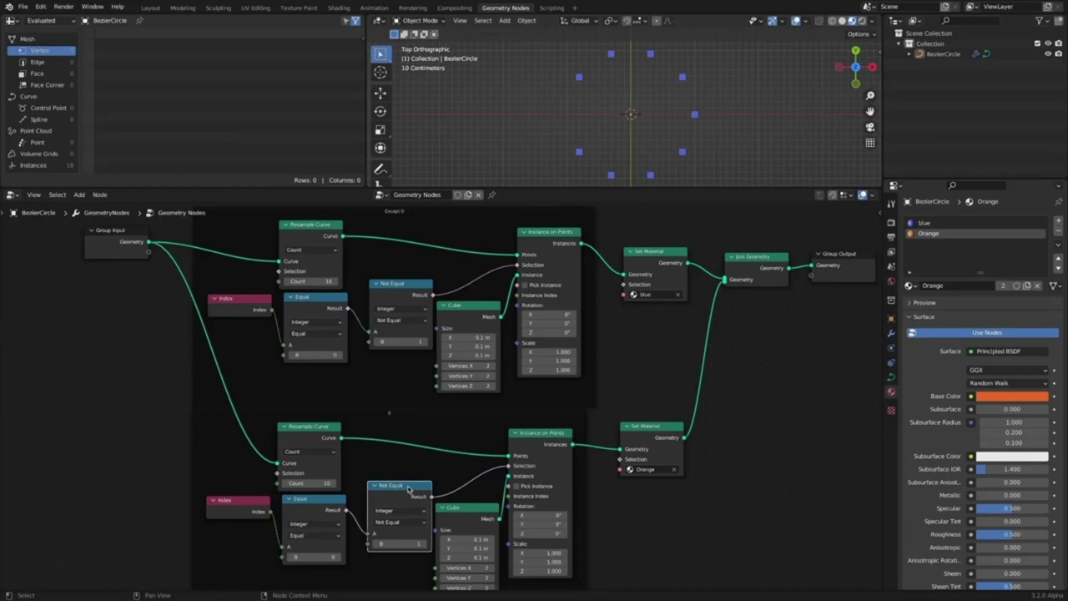
pyautogui.press('m')
pyautogui.press('m')
pyautogui.keyDown('alt'); pyautogui.moveTo(404, 492); pyautogui.dragTo(656, 516); pyautogui.keyUp('alt')
pyautogui.press('x')
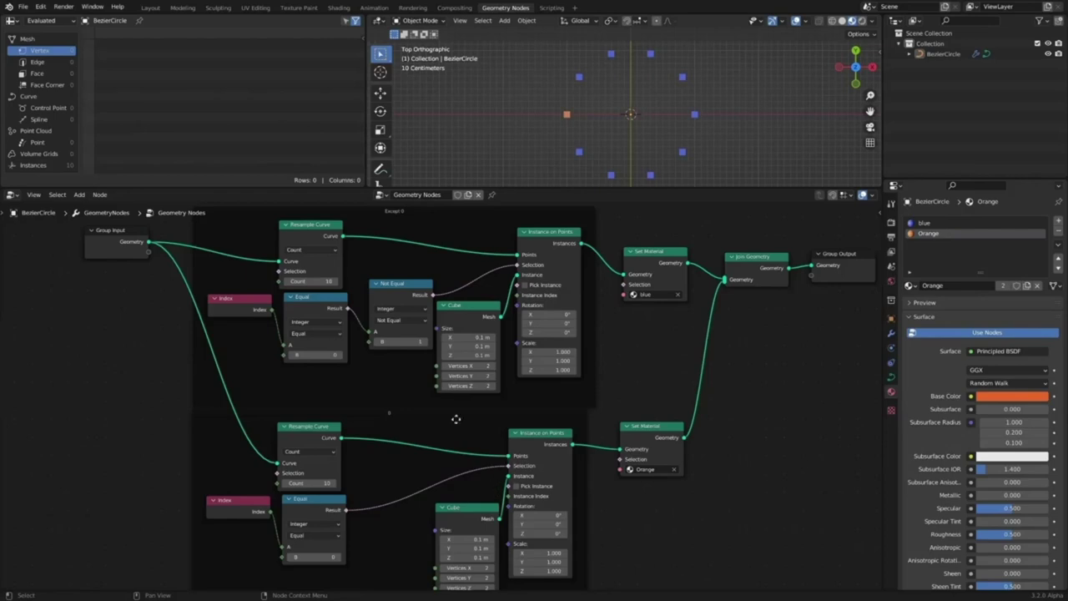
# Delete the lower Index and Equal nodes and link the upper Equal's Result to the lower Instance on Points Selection.
pyautogui.click(241, 507)
pyautogui.press('x')
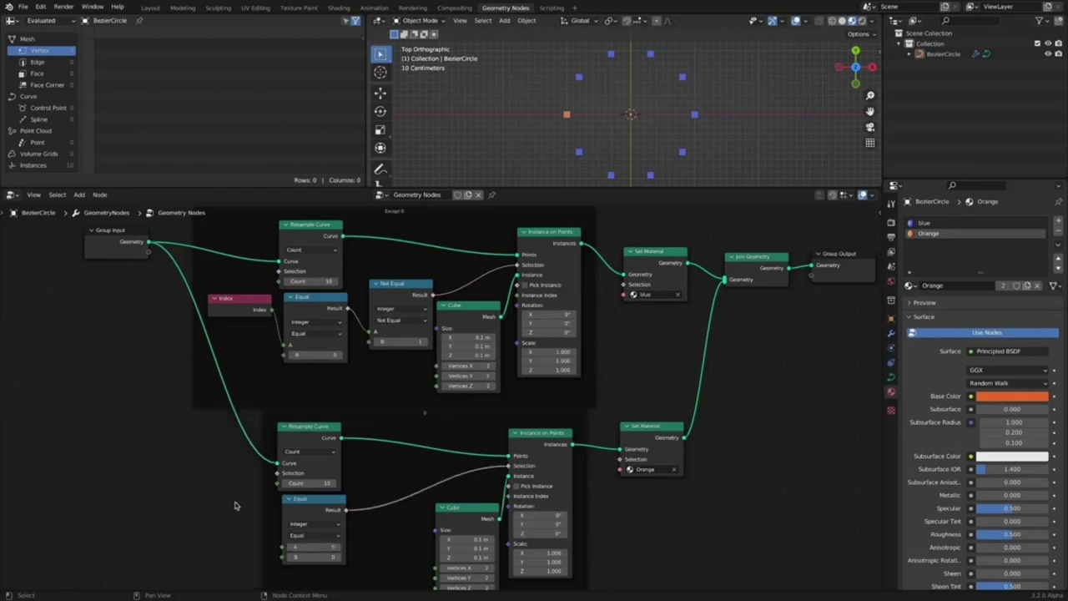
pyautogui.moveTo(251, 301); pyautogui.dragTo(240, 301)
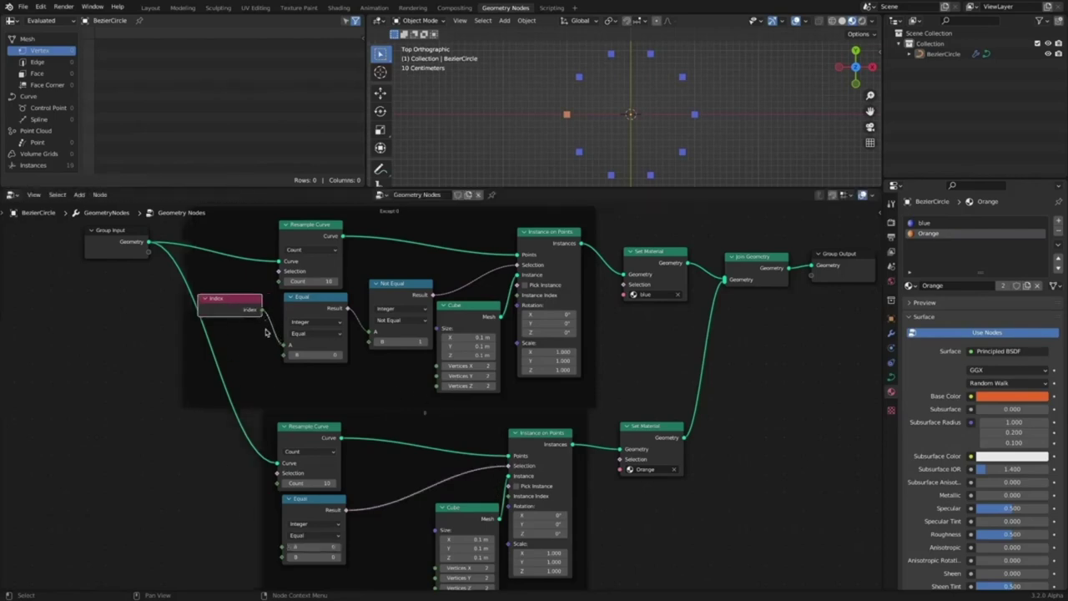
pyautogui.click(321, 506)
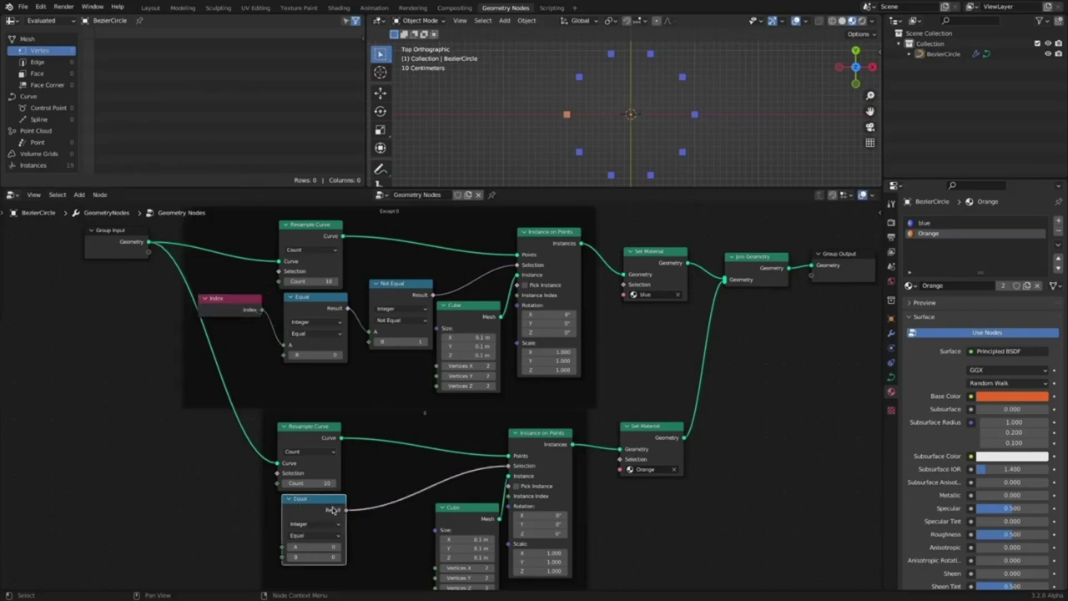
pyautogui.press('x')
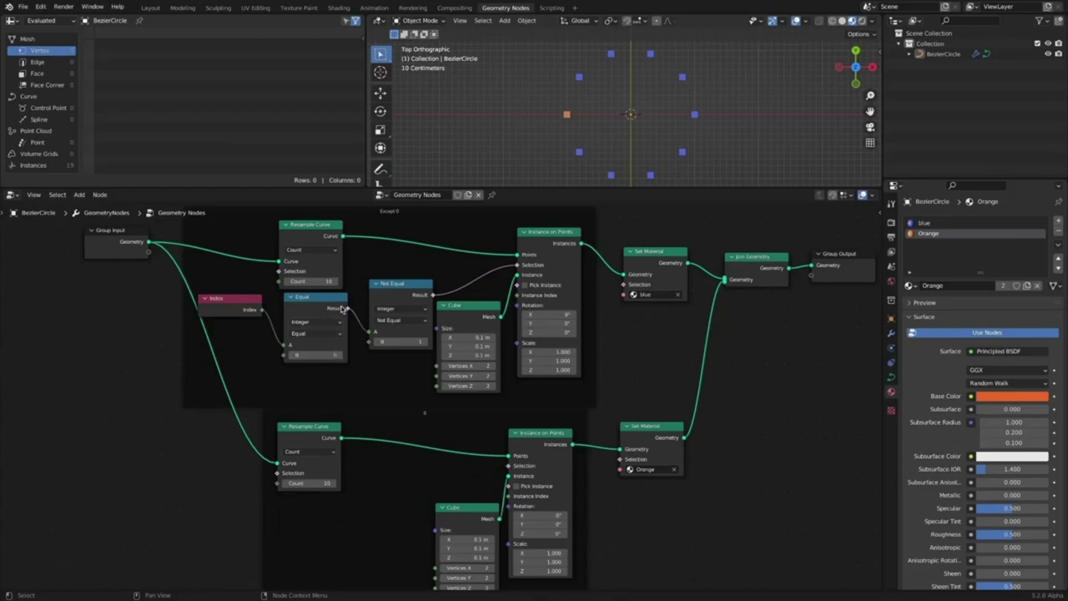
pyautogui.moveTo(345, 308); pyautogui.dragTo(518, 467)
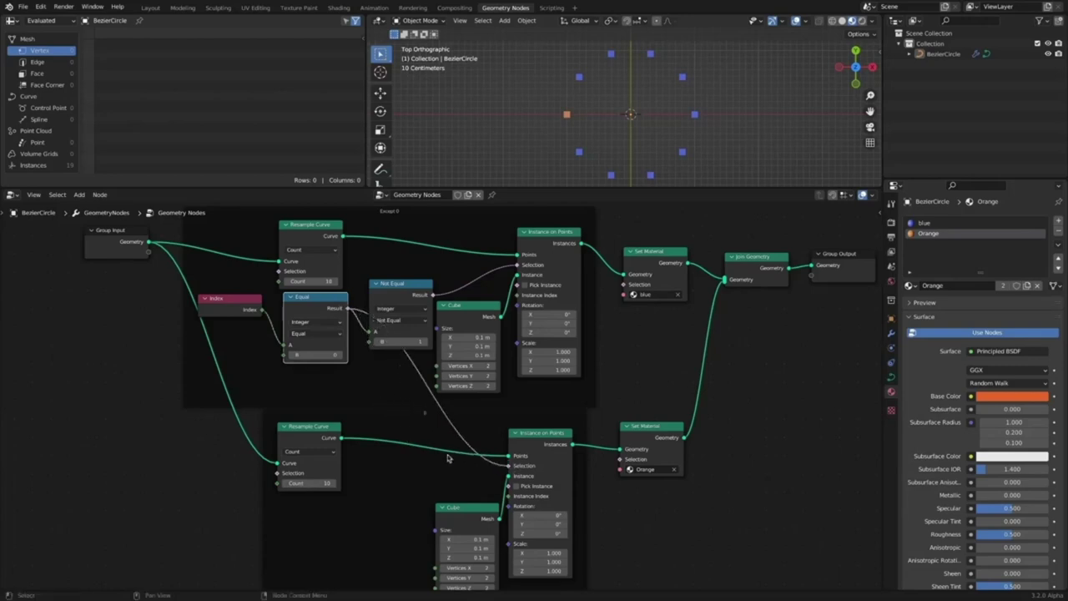
# Step the Equal node's B value up through the indices and back down to 1.
pyautogui.click(341, 356)
pyautogui.click(341, 355)
pyautogui.click(340, 355)
pyautogui.click(340, 356)
pyautogui.click(340, 356)
pyautogui.click(288, 357)
pyautogui.click(288, 357)
pyautogui.click(288, 357)
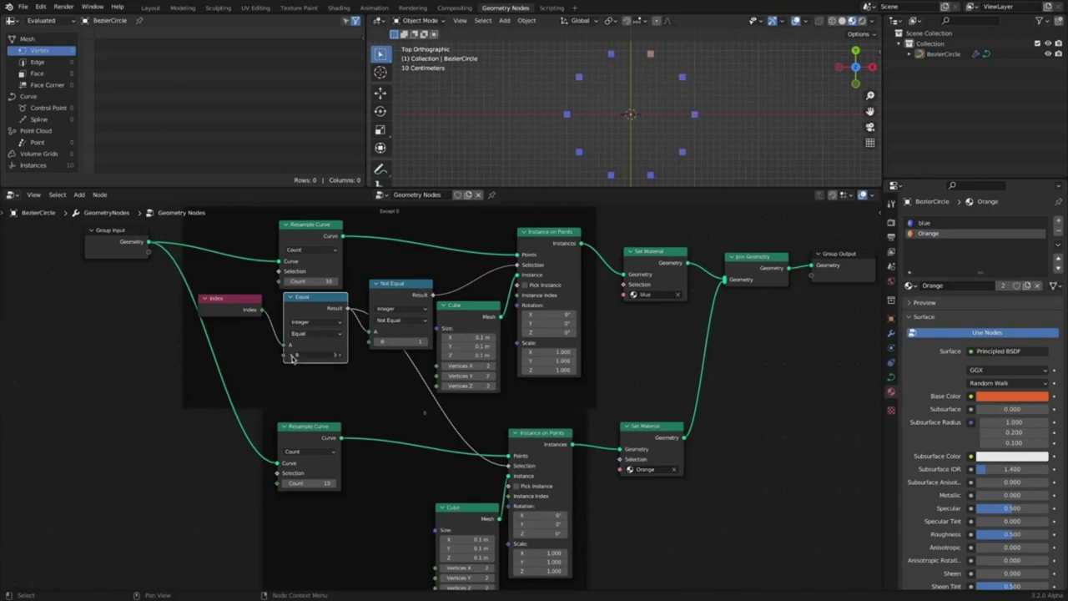
pyautogui.click(288, 357)
pyautogui.click(288, 357)
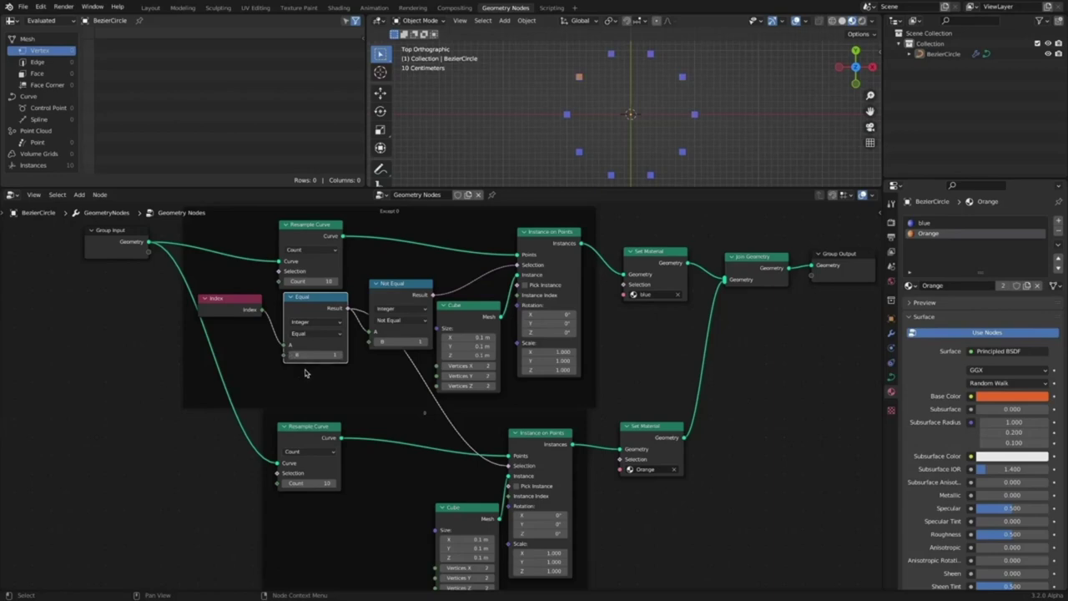
# Change the Equal node's comparison to Less Than and set its B value to 5.
pyautogui.click(333, 333)
pyautogui.click(330, 342)
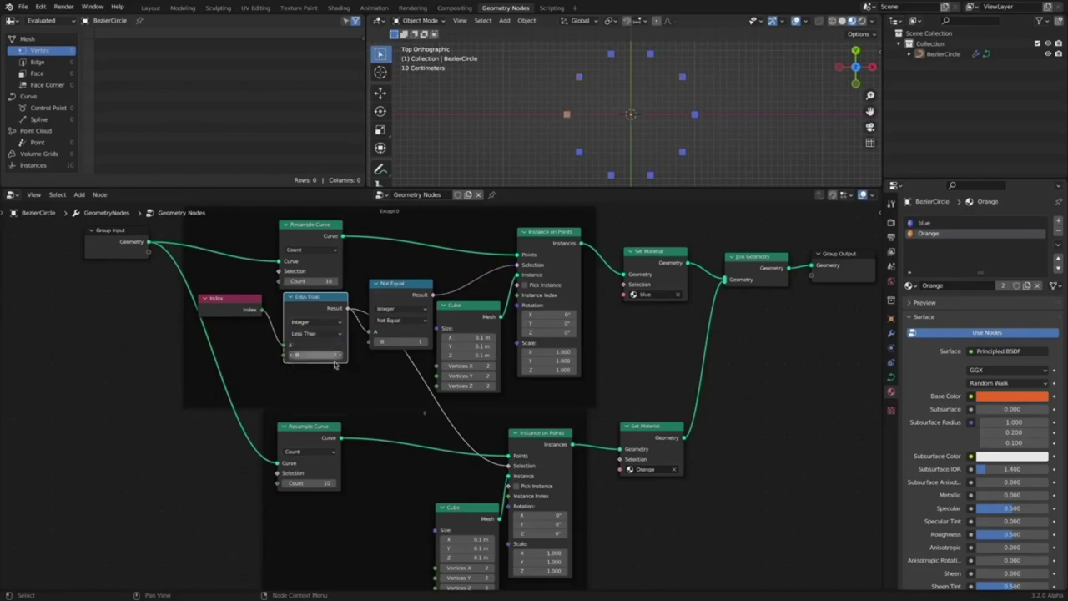
pyautogui.moveTo(318, 355); pyautogui.dragTo(322, 356)
pyautogui.keyDown('ctrl'); pyautogui.scroll(-5, 322, 356); pyautogui.keyUp('ctrl')
pyautogui.keyDown('ctrl'); pyautogui.scroll(9, 322, 356); pyautogui.keyUp('ctrl')
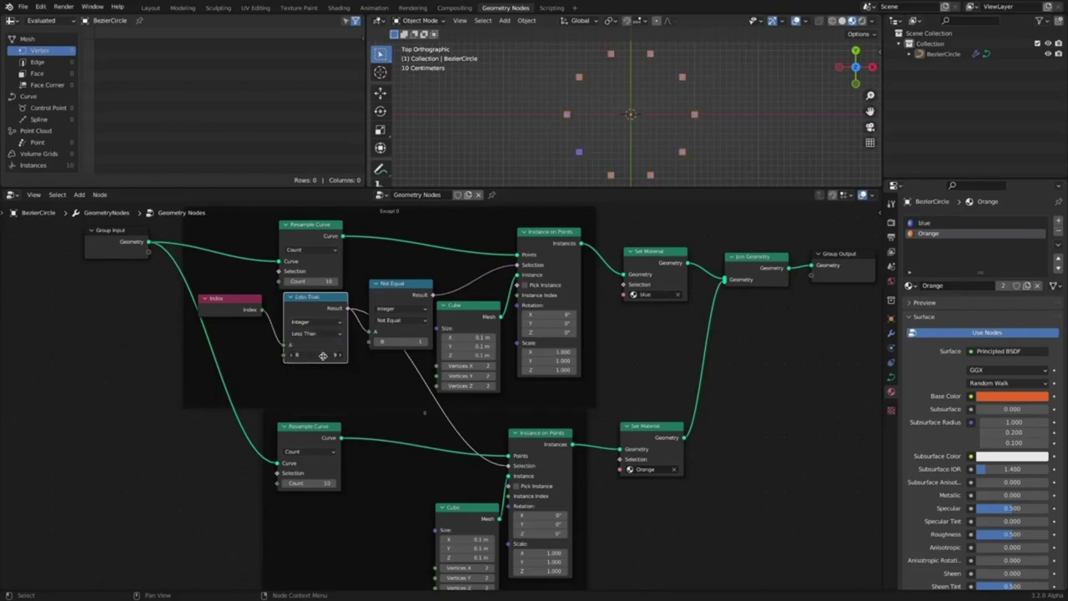
pyautogui.keyDown('ctrl'); pyautogui.scroll(-4, 322, 355); pyautogui.keyUp('ctrl')
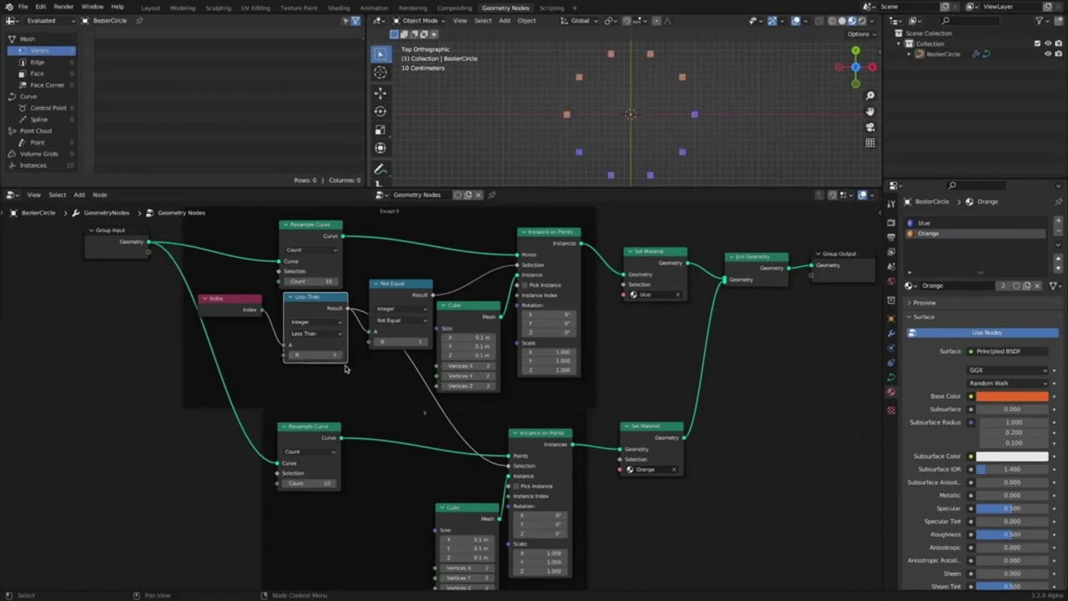
# Set the upper Resample Curve count to 128 and raise the Less Than node's B value.
pyautogui.keyDown('ctrl'); pyautogui.scroll(20, 333, 282); pyautogui.keyUp('ctrl')
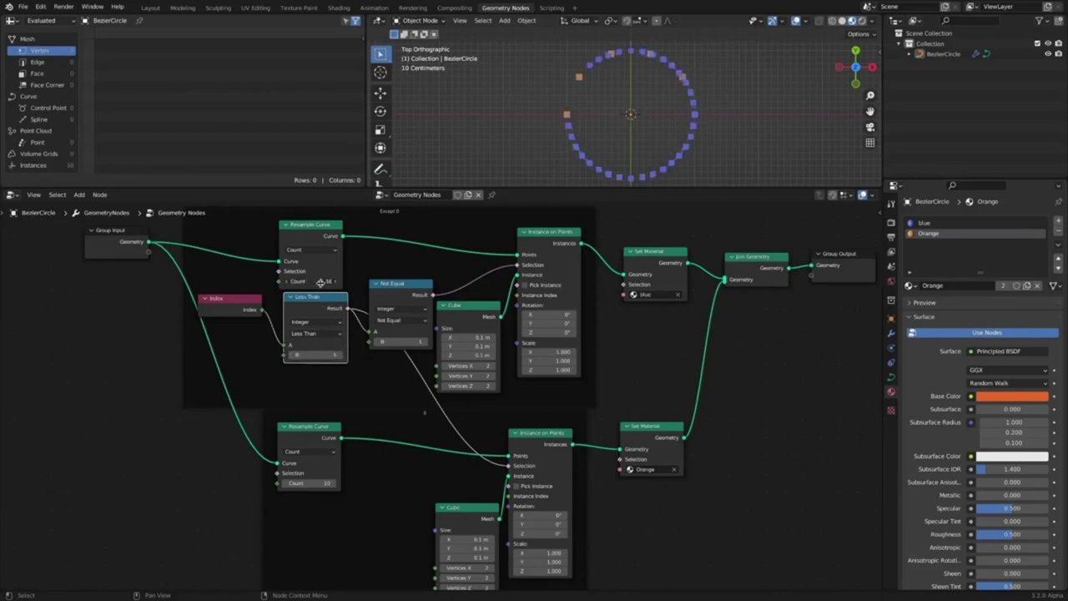
pyautogui.keyDown('ctrl'); pyautogui.scroll(20, 337, 281); pyautogui.keyUp('ctrl')
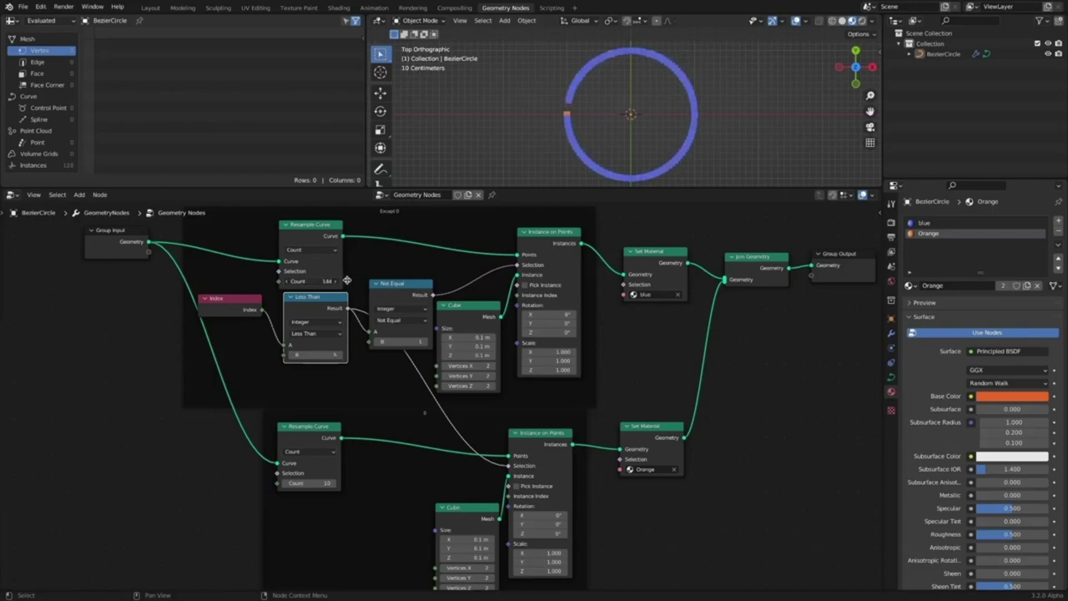
pyautogui.keyDown('ctrl'); pyautogui.scroll(-16, 345, 280); pyautogui.keyUp('ctrl')
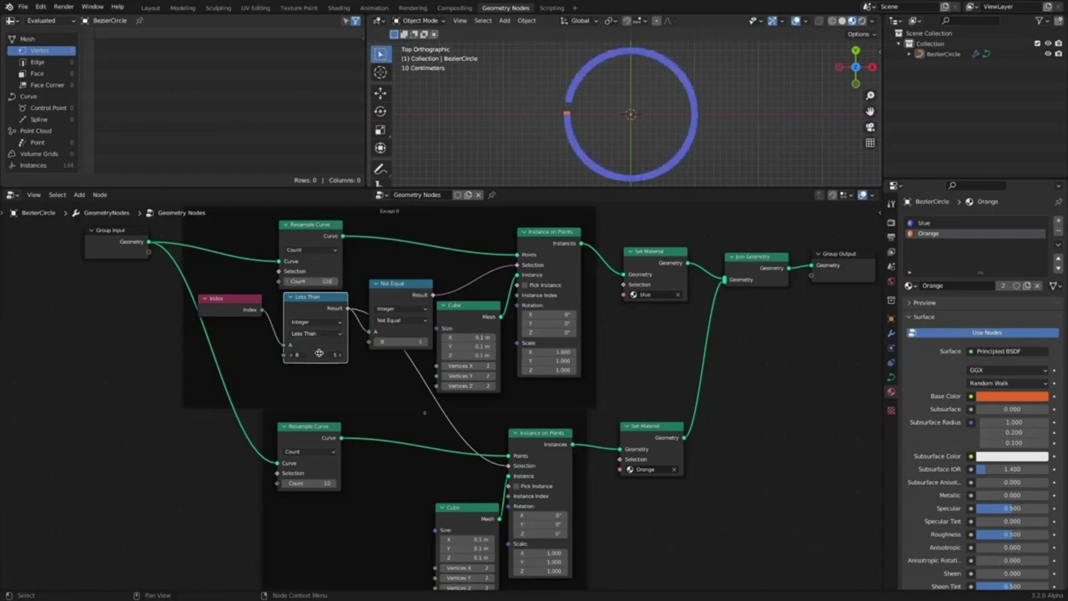
pyautogui.keyDown('ctrl'); pyautogui.scroll(3, 330, 354); pyautogui.keyUp('ctrl')
pyautogui.moveTo(330, 352)
pyautogui.mouseDown()
pyautogui.moveTo(341, 354)
pyautogui.moveTo(322, 349)
pyautogui.mouseUp()
pyautogui.keyDown('ctrl'); pyautogui.scroll(8, 320, 349); pyautogui.keyUp('ctrl')
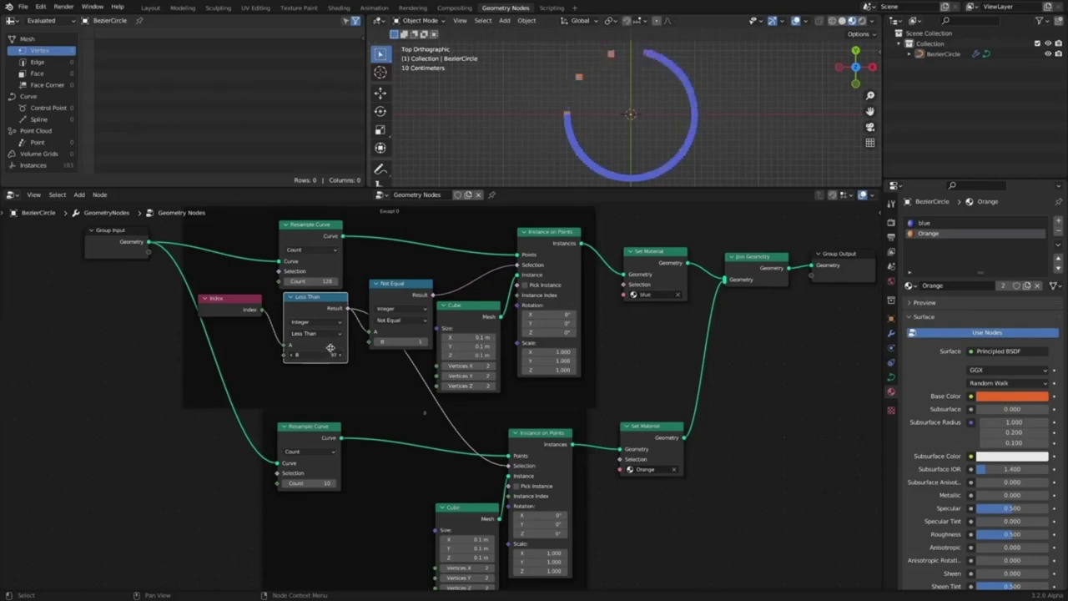
# Delete the lower Resample Curve and link the upper one's Curve output to the lower Instance on Points' Points input.
pyautogui.click(326, 440)
pyautogui.press('x')
pyautogui.moveTo(341, 241); pyautogui.dragTo(507, 461)
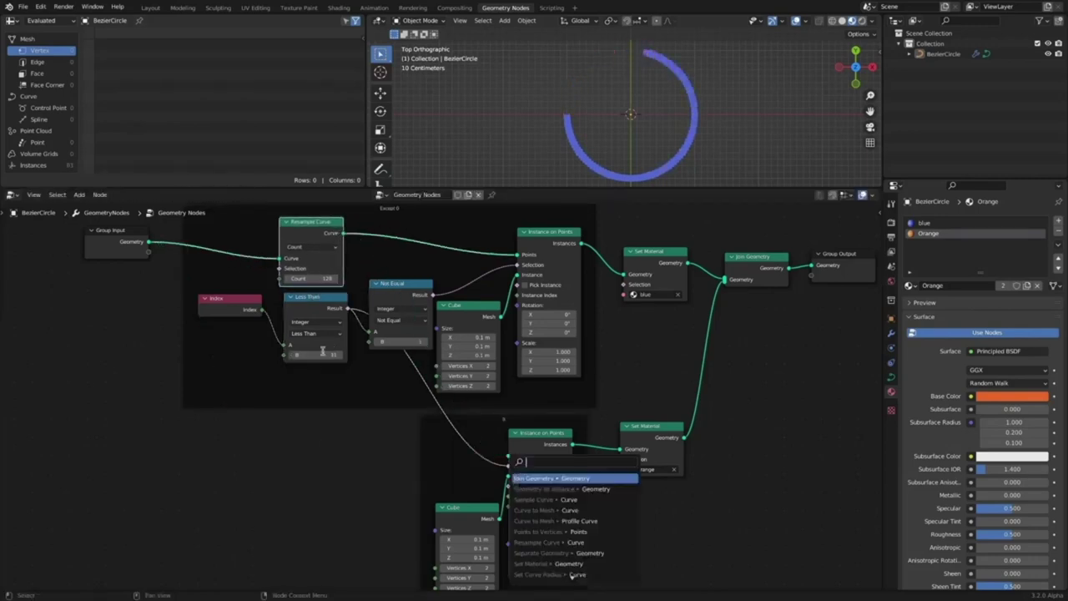
pyautogui.moveTo(324, 353); pyautogui.dragTo(319, 354)
pyautogui.keyDown('ctrl'); pyautogui.scroll(-20, 319, 354); pyautogui.keyUp('ctrl')
pyautogui.moveTo(342, 233); pyautogui.dragTo(509, 456)
# Sweep the Less Than node's B value up and down, leaving slightly more than half the circle orange.
pyautogui.keyDown('ctrl'); pyautogui.scroll(20, 349, 355); pyautogui.keyUp('ctrl')
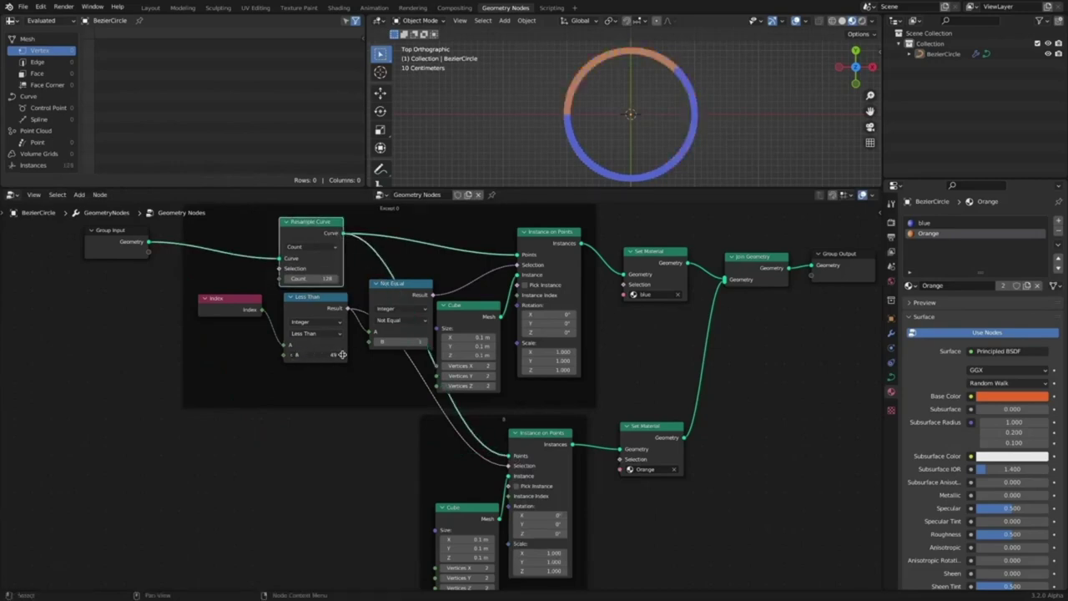
pyautogui.keyDown('ctrl'); pyautogui.scroll(20, 350, 354); pyautogui.keyUp('ctrl')
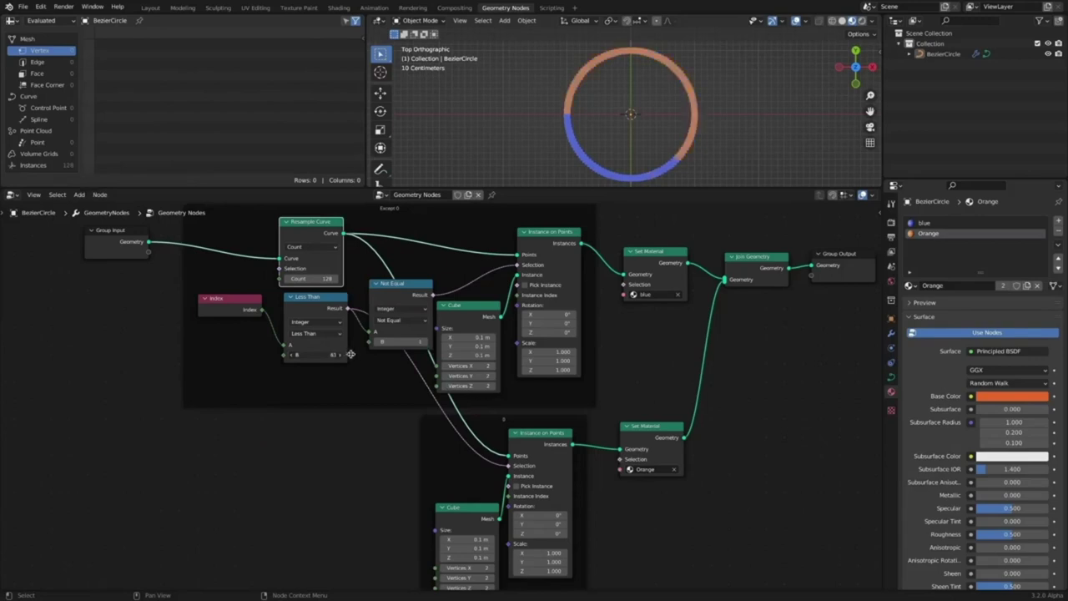
pyautogui.keyDown('ctrl'); pyautogui.scroll(-20, 355, 354); pyautogui.keyUp('ctrl')
pyautogui.keyDown('ctrl'); pyautogui.scroll(-18, 350, 354); pyautogui.keyUp('ctrl')
pyautogui.keyDown('ctrl'); pyautogui.scroll(-2, 349, 353); pyautogui.keyUp('ctrl')
pyautogui.moveTo(348, 353); pyautogui.dragTo(338, 354)
pyautogui.click(338, 473)
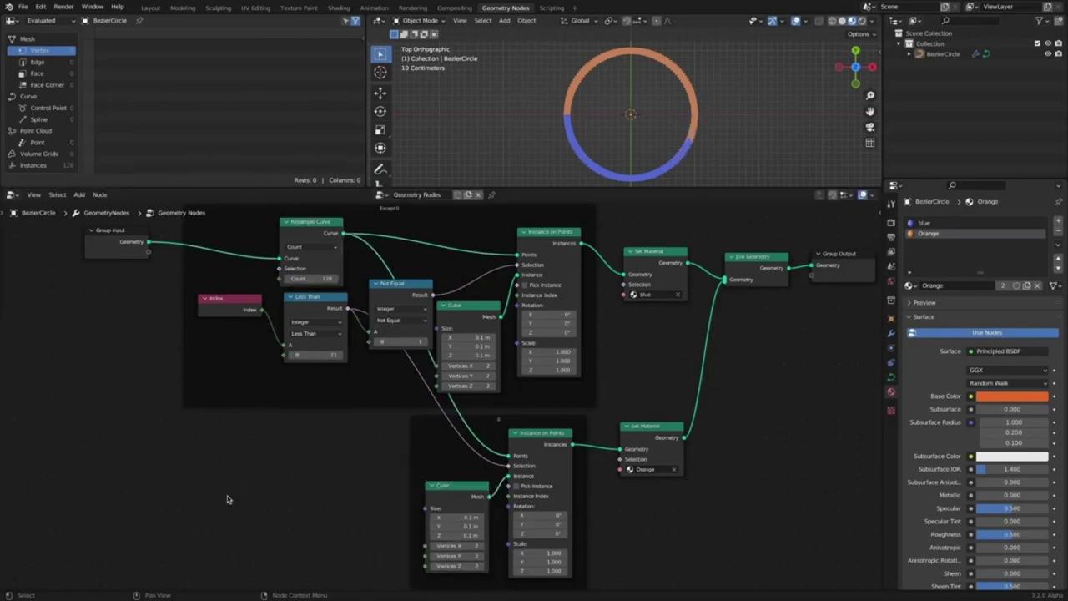
# Add a Curve Tangent node in the empty space below the upper frame.
pyautogui.hotkey('shift', 'a')
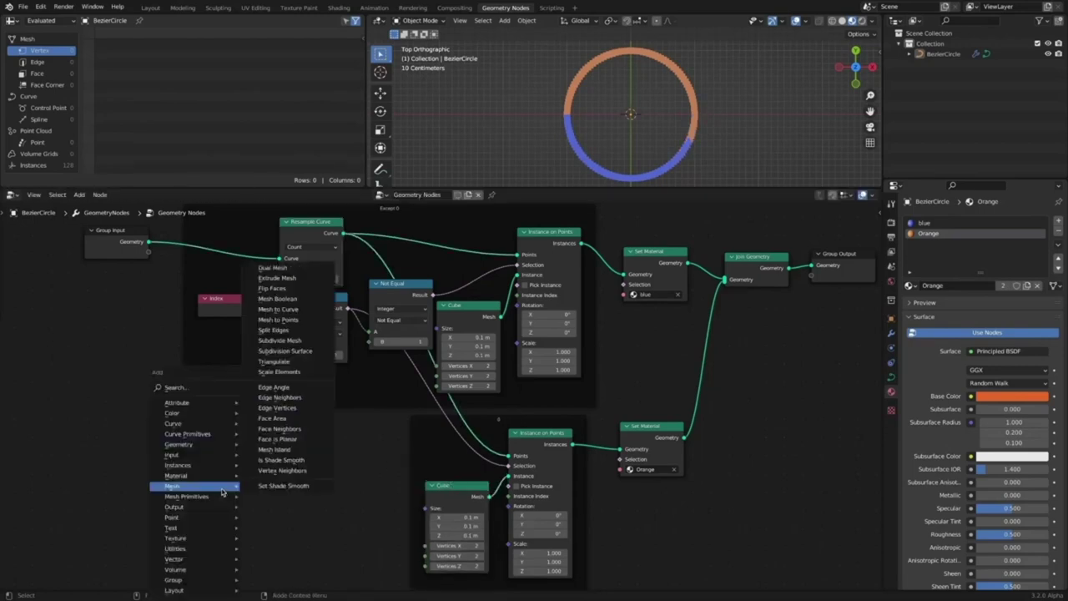
pyautogui.moveTo(221, 425)
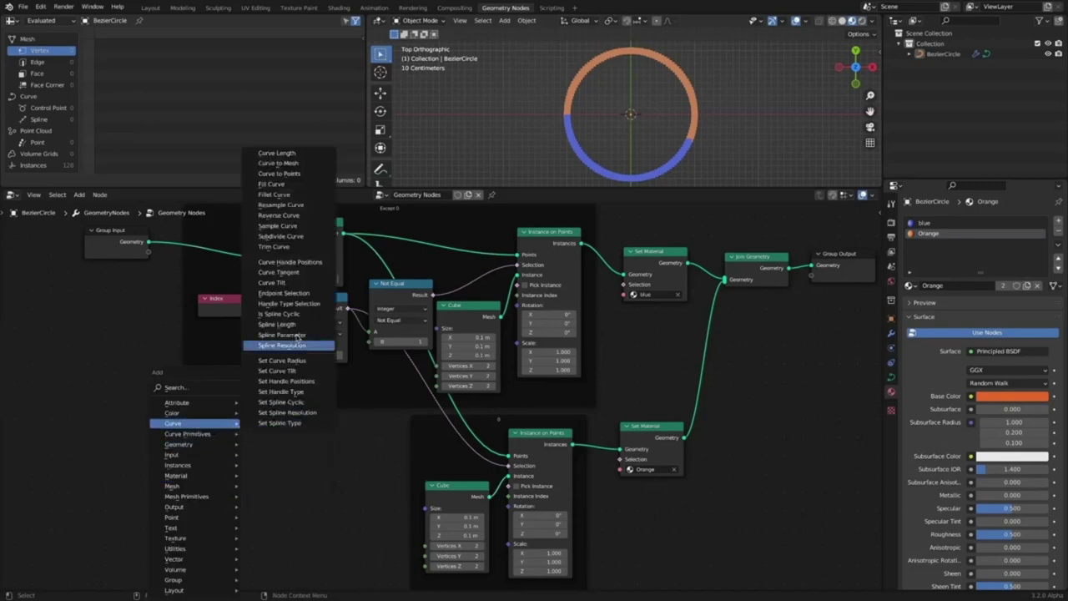
pyautogui.click(284, 272)
pyautogui.click(153, 488)
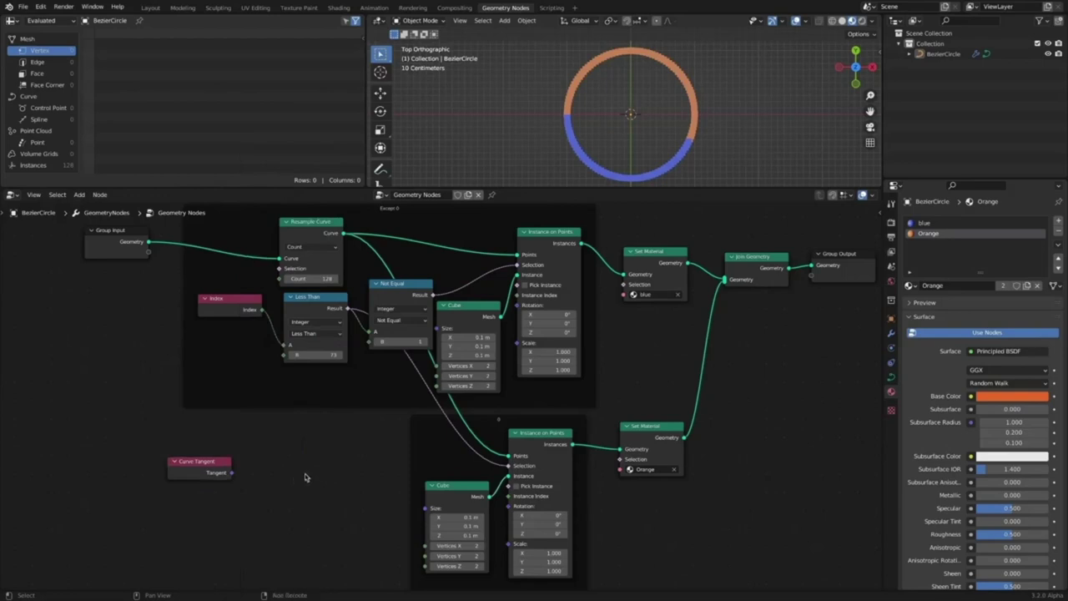
# Add an Align Euler to Vector node, feed Tangent into its Vector, and link its Rotation to both Instance on Points nodes.
pyautogui.hotkey('shift', 'a')
pyautogui.moveTo(305, 475)
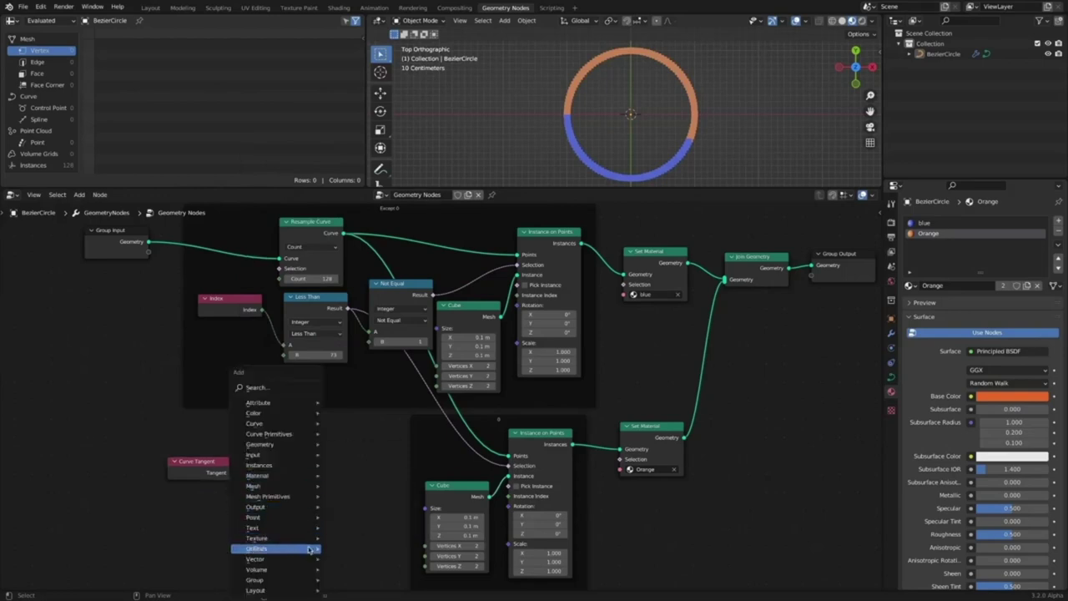
pyautogui.moveTo(313, 549)
pyautogui.click(378, 434)
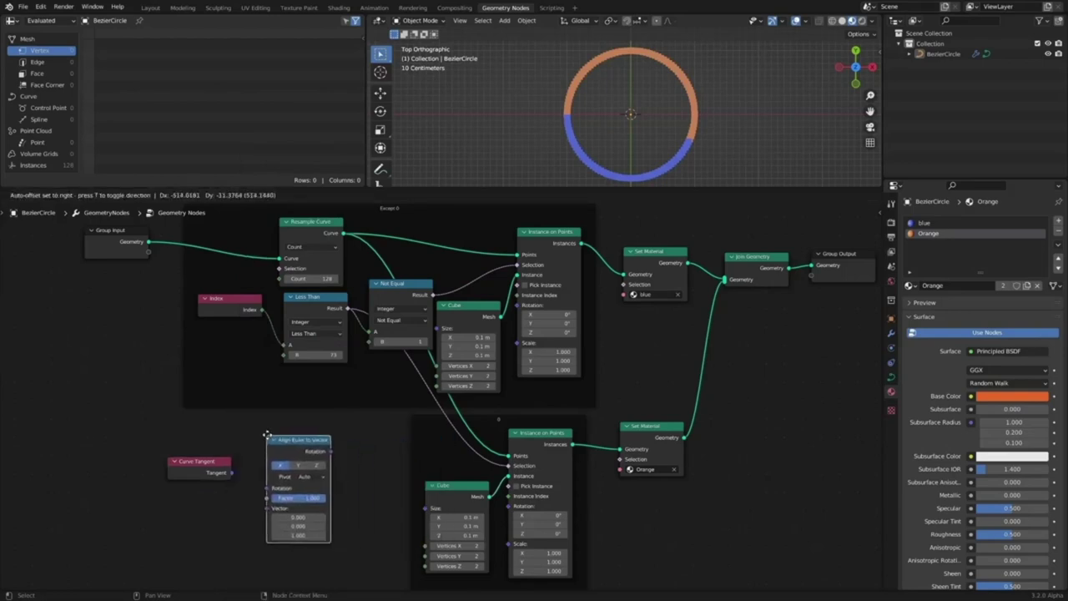
pyautogui.click(277, 442)
pyautogui.moveTo(231, 473); pyautogui.dragTo(268, 507)
pyautogui.moveTo(331, 450); pyautogui.dragTo(518, 305)
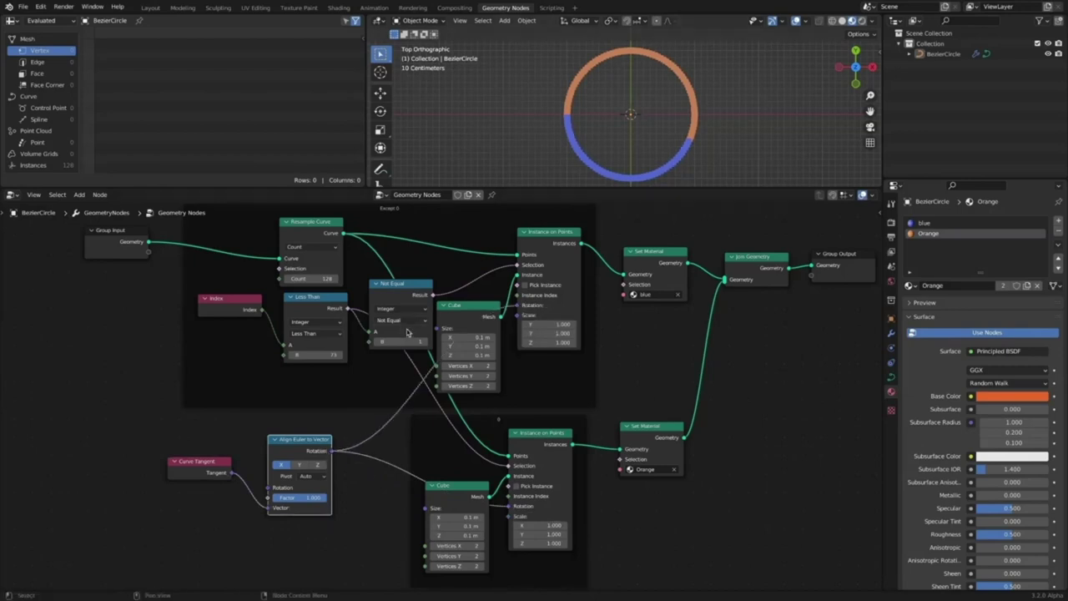
# Set the Less Than node's B value to 67 and rearrange the Less Than, Not Equal, Align Euler to Vector and Curve Tangent nodes.
pyautogui.moveTo(318, 356); pyautogui.dragTo(408, 382)
pyautogui.moveTo(415, 286)
pyautogui.mouseDown()
pyautogui.moveTo(406, 261)
pyautogui.moveTo(411, 269)
pyautogui.mouseUp()
pyautogui.moveTo(321, 298); pyautogui.dragTo(312, 300)
pyautogui.moveTo(302, 439); pyautogui.dragTo(299, 470)
pyautogui.moveTo(202, 462); pyautogui.dragTo(201, 498)
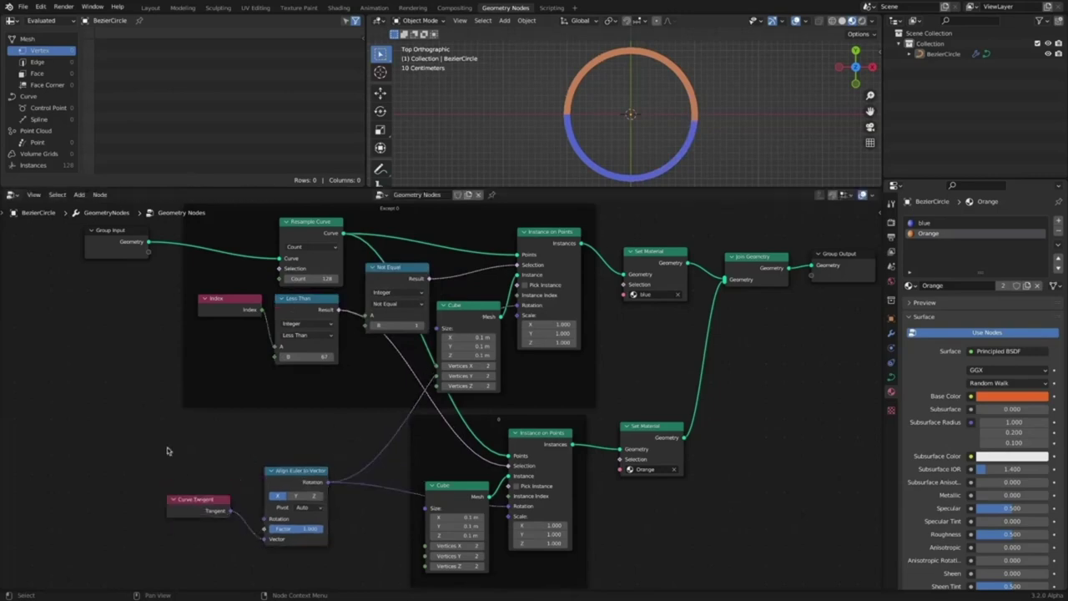
# Add a Value node set to 0.4 and link it to the Size inputs of both Cube nodes.
pyautogui.hotkey('shift', 'a')
pyautogui.moveTo(162, 349)
pyautogui.click(197, 431)
pyautogui.click(148, 422)
pyautogui.moveTo(209, 435)
pyautogui.mouseDown()
pyautogui.moveTo(435, 328)
pyautogui.moveTo(220, 435)
pyautogui.moveTo(224, 426)
pyautogui.mouseUp()
pyautogui.moveTo(227, 423); pyautogui.dragTo(425, 508)
pyautogui.moveTo(195, 436); pyautogui.dragTo(219, 436)
# Try the Y axis on the Align Euler to Vector node and settle on the Z axis.
pyautogui.click(295, 496)
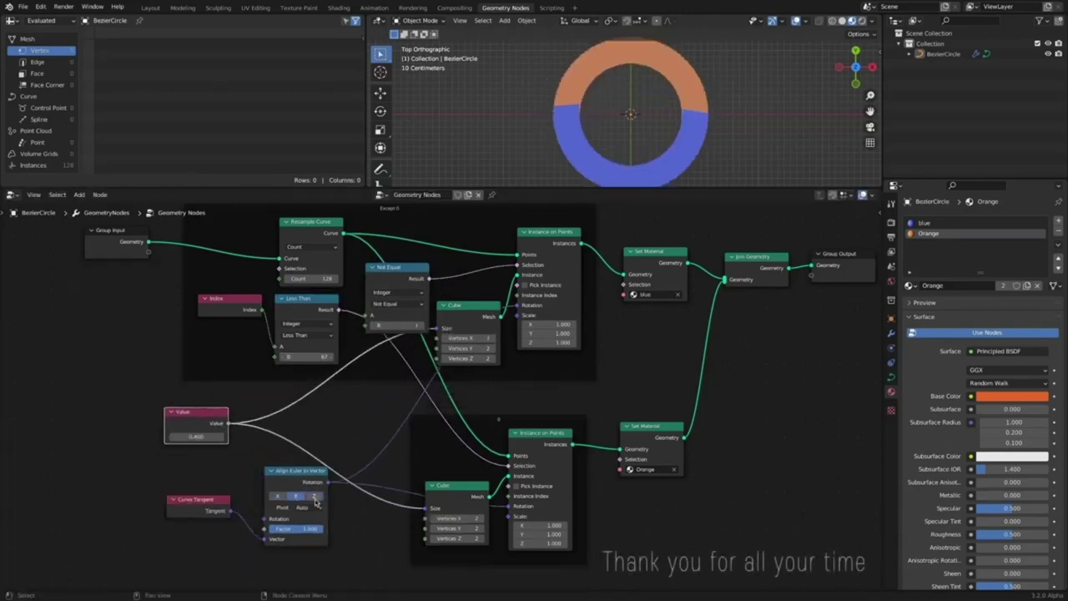
pyautogui.click(314, 497)
pyautogui.moveTo(307, 356)
pyautogui.mouseDown()
pyautogui.moveTo(324, 357)
pyautogui.moveTo(313, 357)
pyautogui.mouseUp()
pyautogui.moveTo(327, 279)
pyautogui.mouseDown()
pyautogui.moveTo(316, 279)
pyautogui.moveTo(326, 278)
pyautogui.mouseUp()
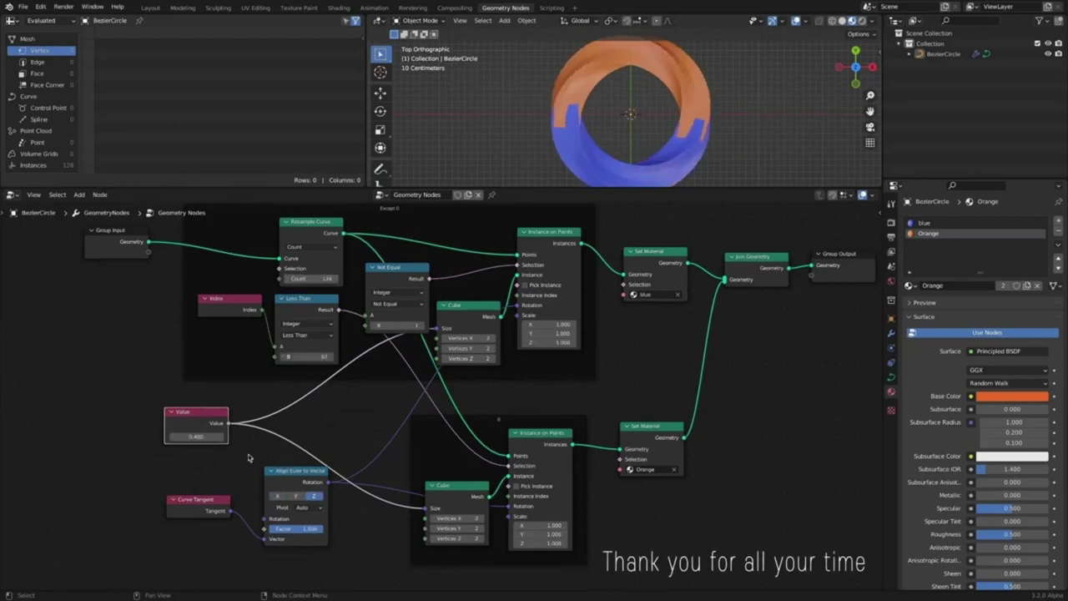
# Adjust the Value node to resize the cubes while inspecting the ring from an angled view.
pyautogui.moveTo(200, 436); pyautogui.dragTo(179, 436)
pyautogui.moveTo(667, 137); pyautogui.dragTo(716, 120, button='middle')
pyautogui.moveTo(198, 436)
pyautogui.mouseDown()
pyautogui.moveTo(250, 436)
pyautogui.moveTo(200, 436)
pyautogui.mouseUp()
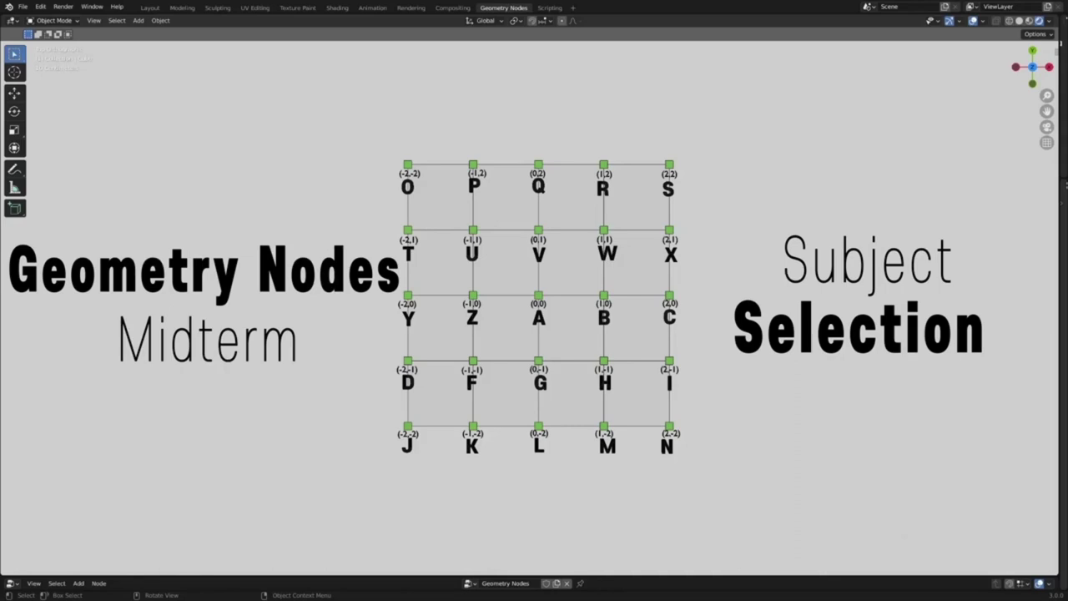
# Enlarge the node editor area and add an Index node and a Compare Floats node beside the Grid and Cube nodes.
pyautogui.moveTo(555, 577); pyautogui.dragTo(604, 359)
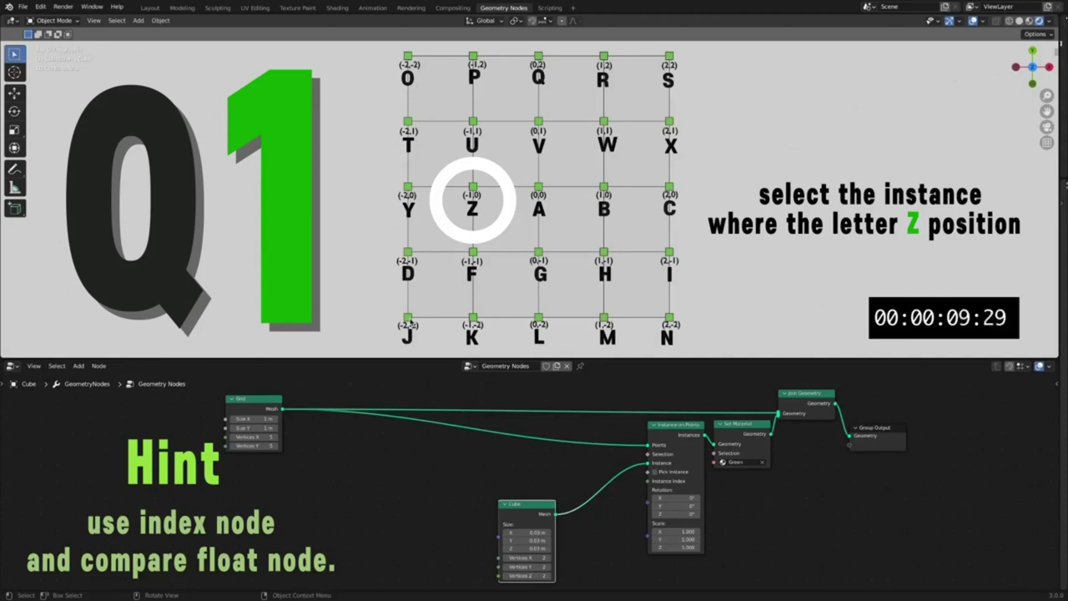
pyautogui.hotkey('shift', 'a')
pyautogui.moveTo(334, 388)
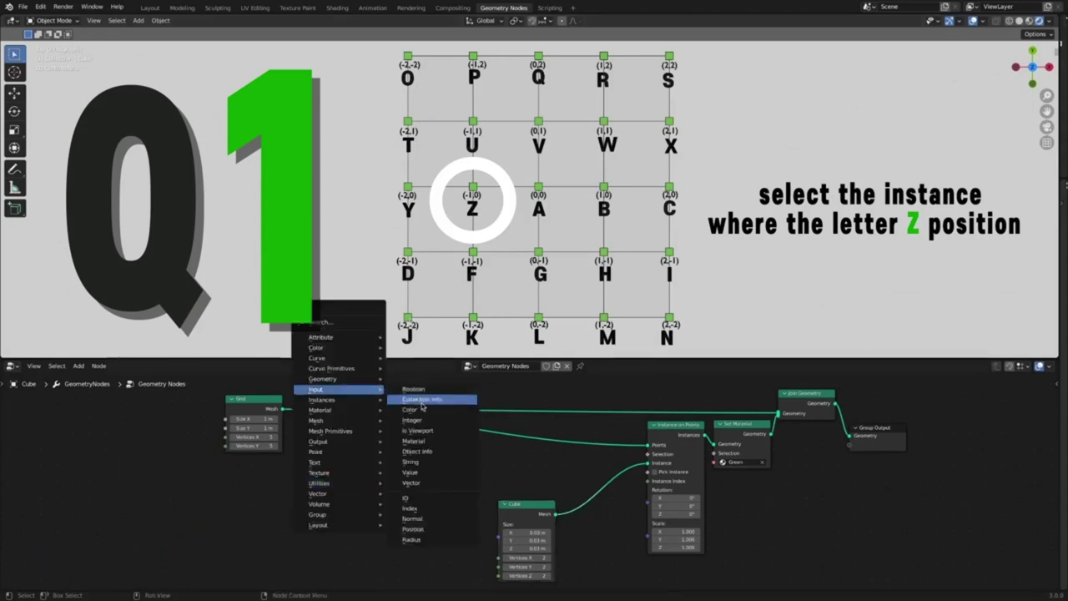
pyautogui.click(411, 507)
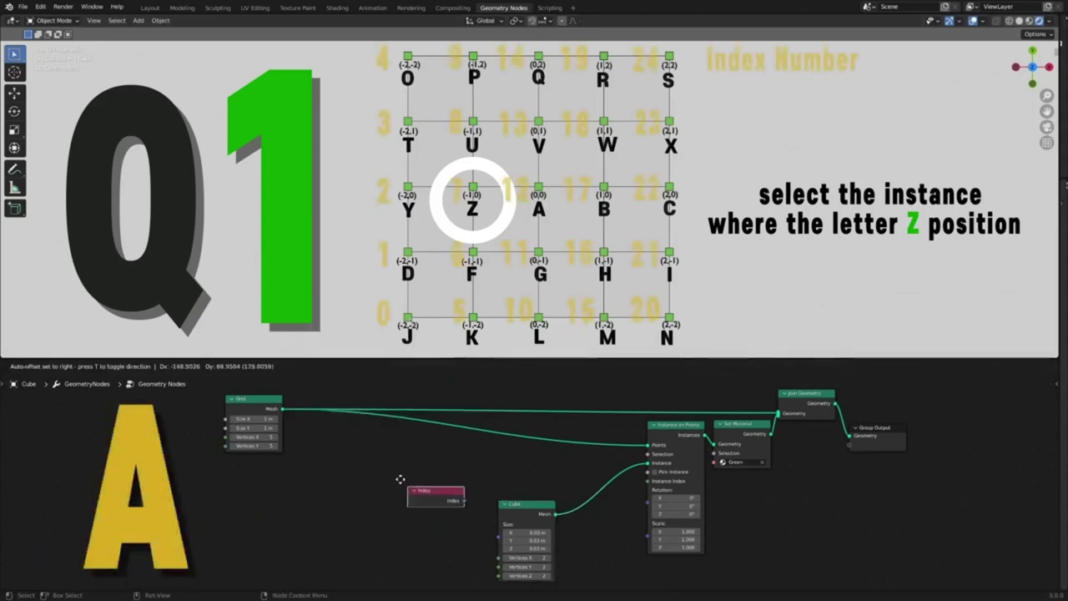
pyautogui.click(332, 449)
pyautogui.hotkey('shift', 'a')
pyautogui.moveTo(431, 494)
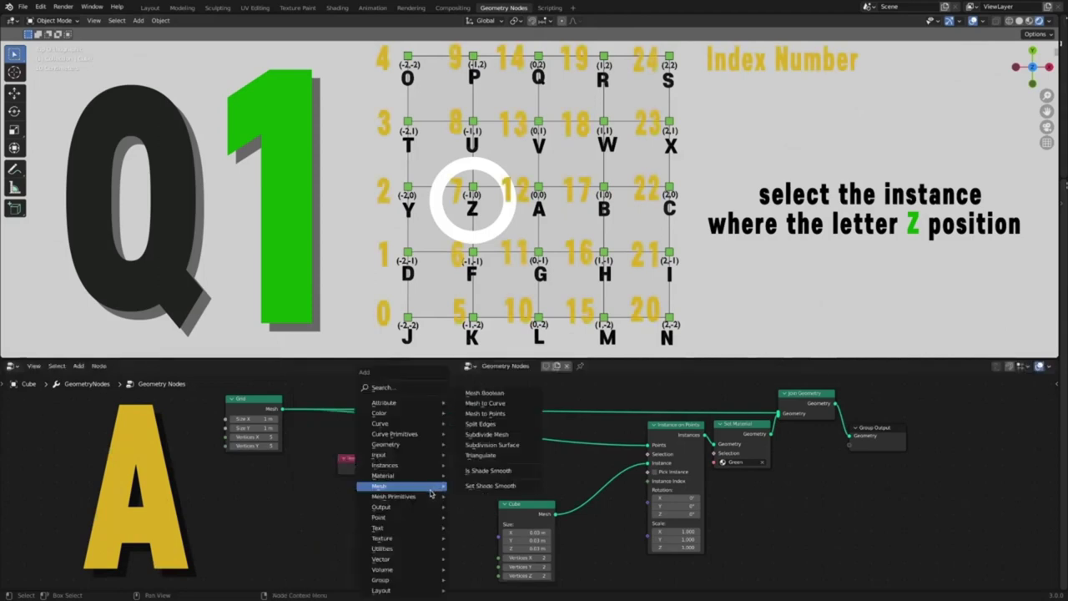
pyautogui.moveTo(432, 550)
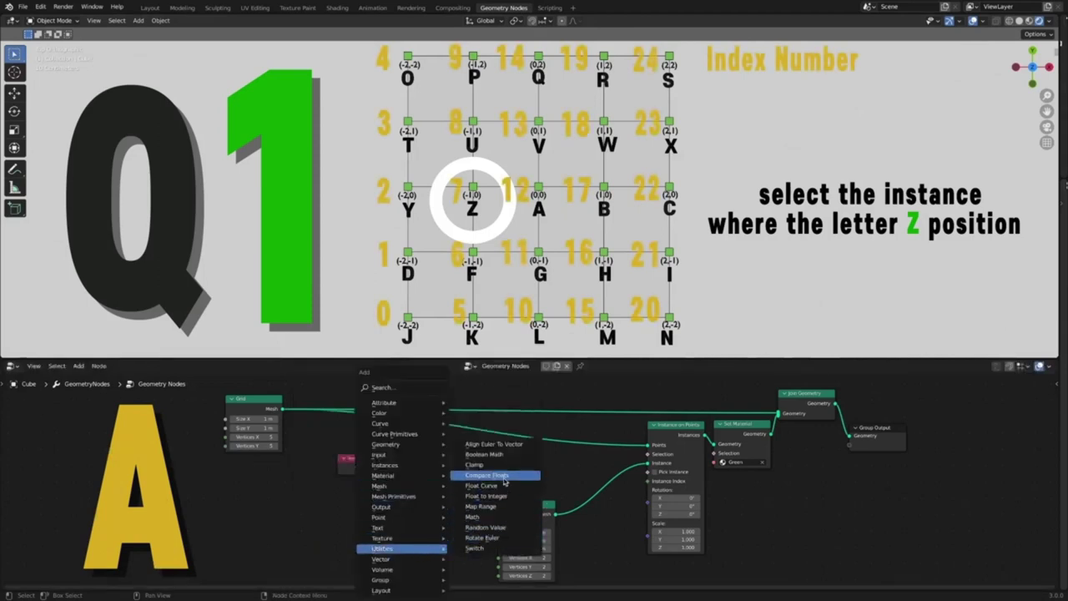
pyautogui.click(504, 482)
pyautogui.click(425, 445)
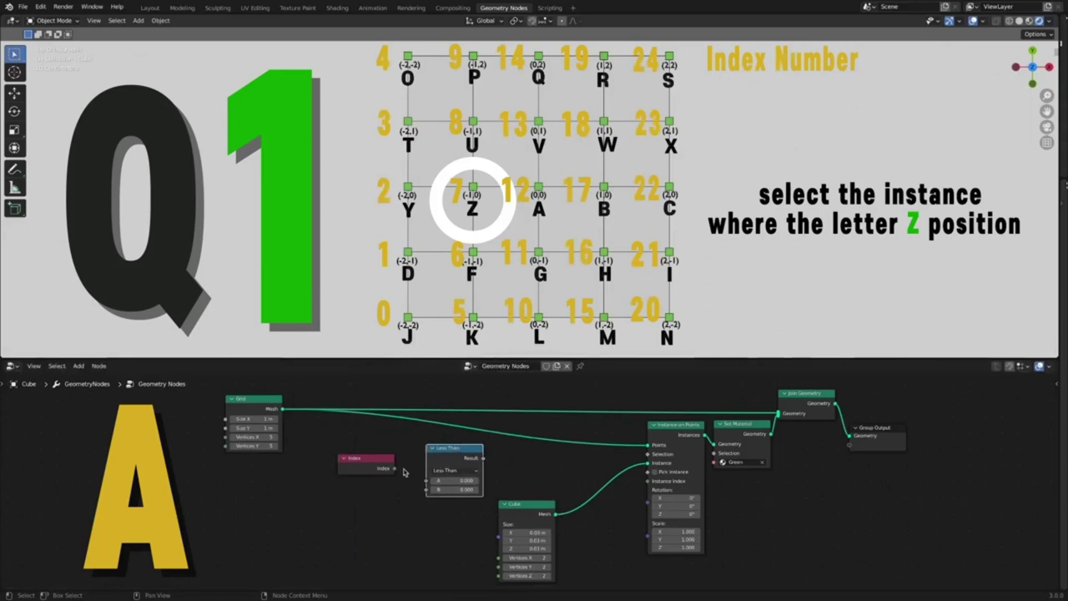
# Compare the Index for Equal with a B value of 7 and link the Result to the Instance on Points Selection.
pyautogui.moveTo(394, 468); pyautogui.dragTo(427, 482)
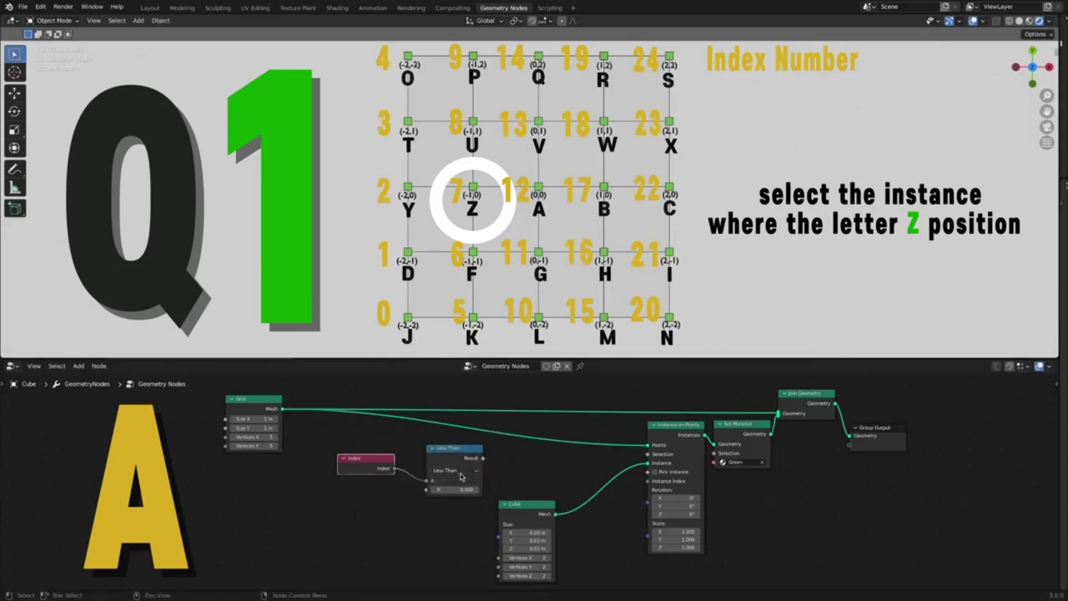
pyautogui.click(469, 470)
pyautogui.click(480, 515)
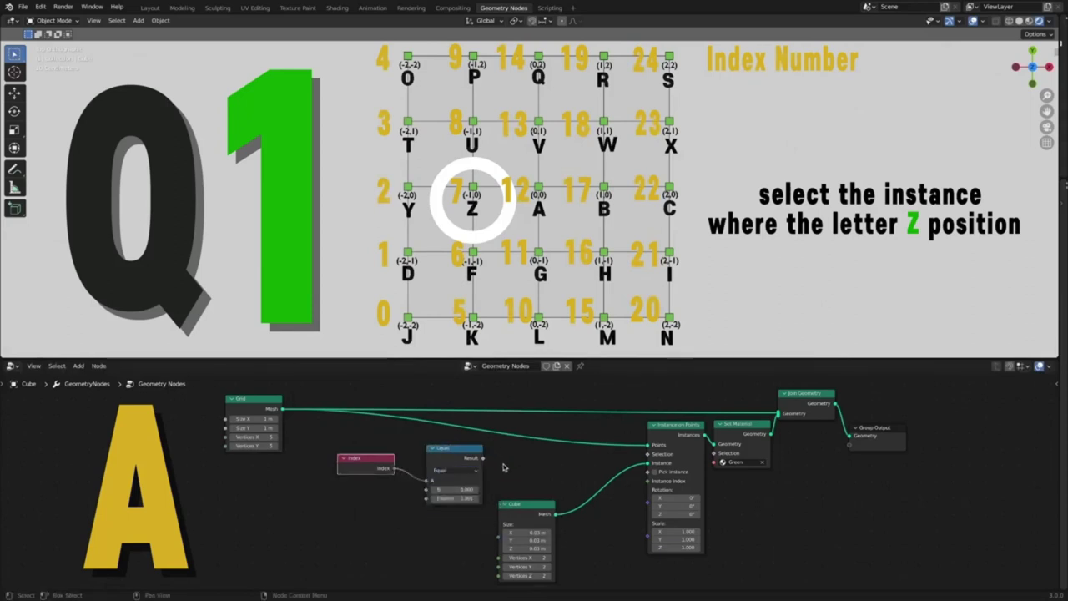
pyautogui.moveTo(484, 459); pyautogui.dragTo(643, 459)
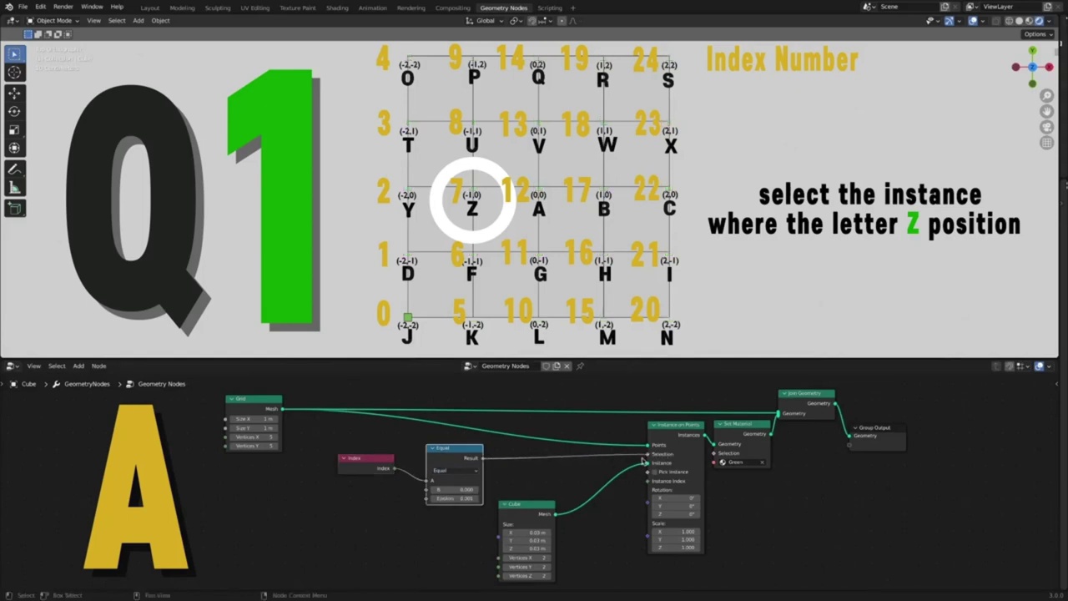
pyautogui.click(470, 490)
pyautogui.write('7')
pyautogui.press('Return')
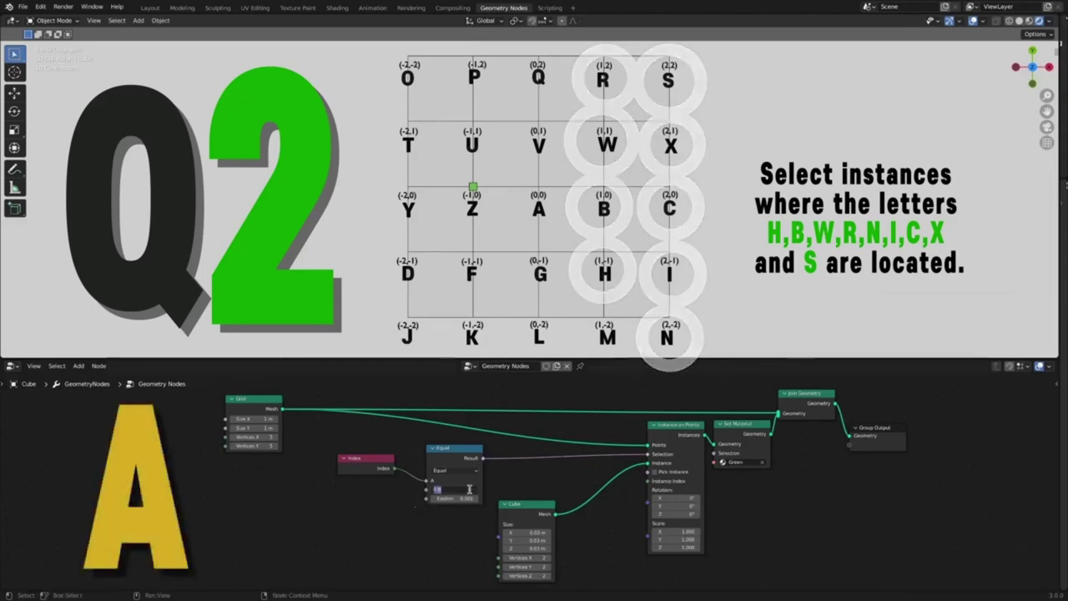
# Set the index comparison's B value to 15 and switch its operation to Greater Than.
pyautogui.click(467, 489)
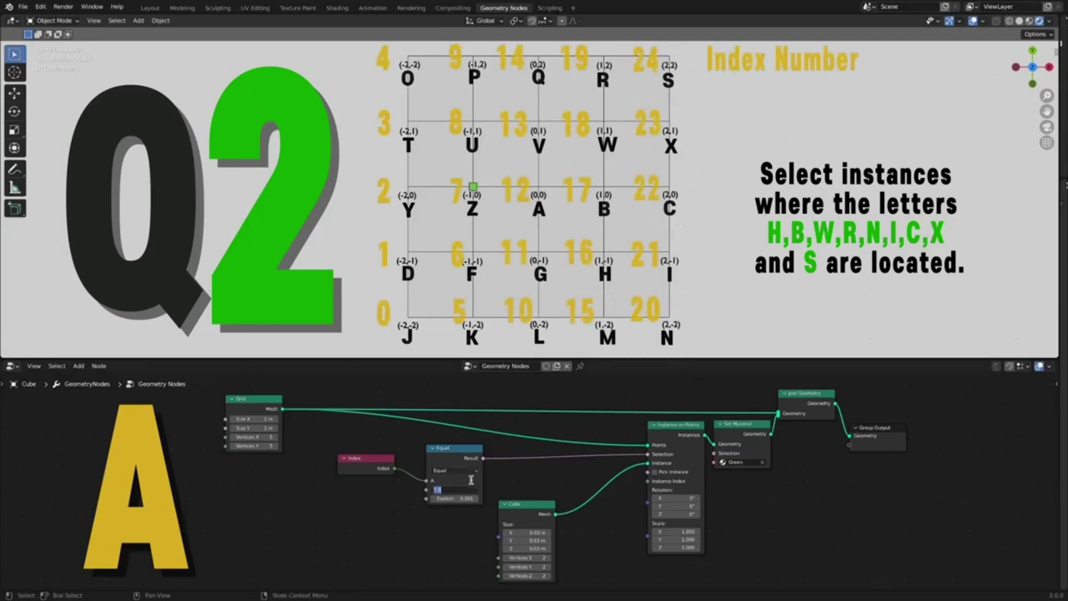
pyautogui.press('Return')
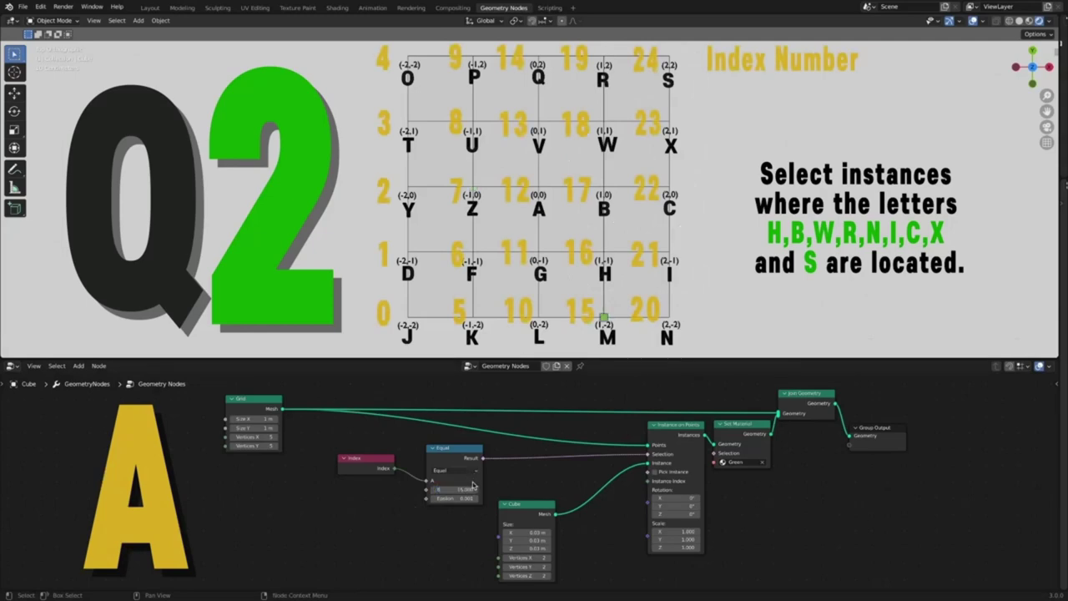
pyautogui.click(473, 472)
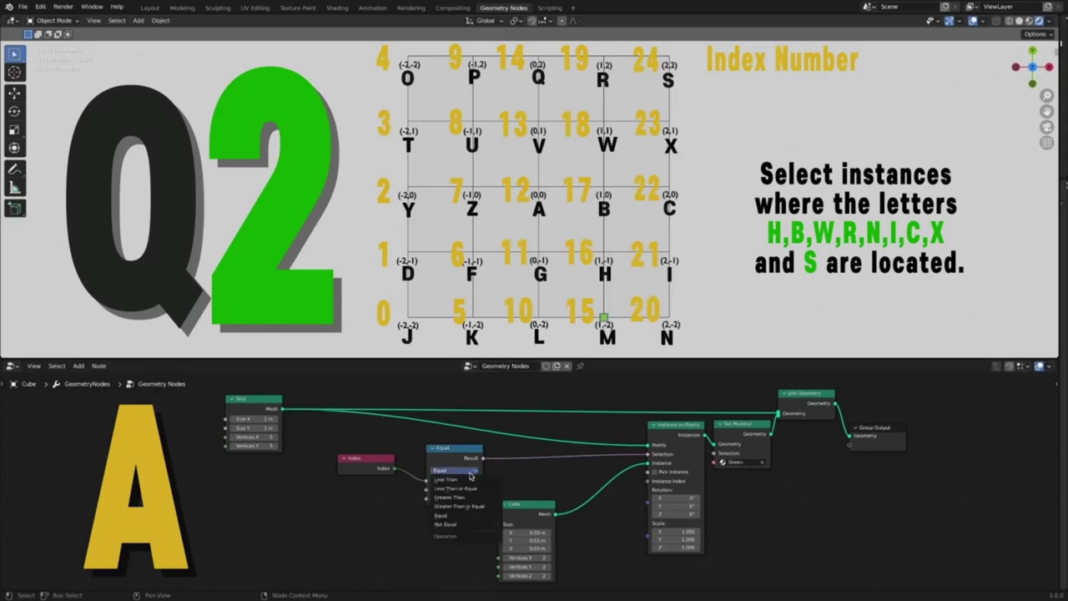
pyautogui.click(482, 498)
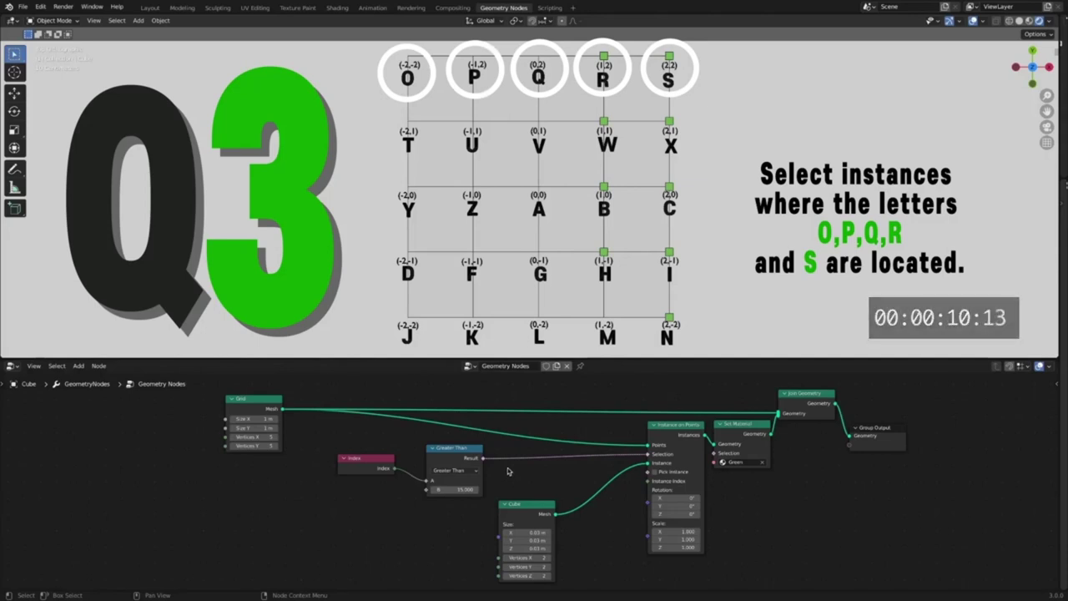
# Delete the Index and Greater Than nodes and add a Position node below the Grid node.
pyautogui.moveTo(357, 441); pyautogui.dragTo(472, 498)
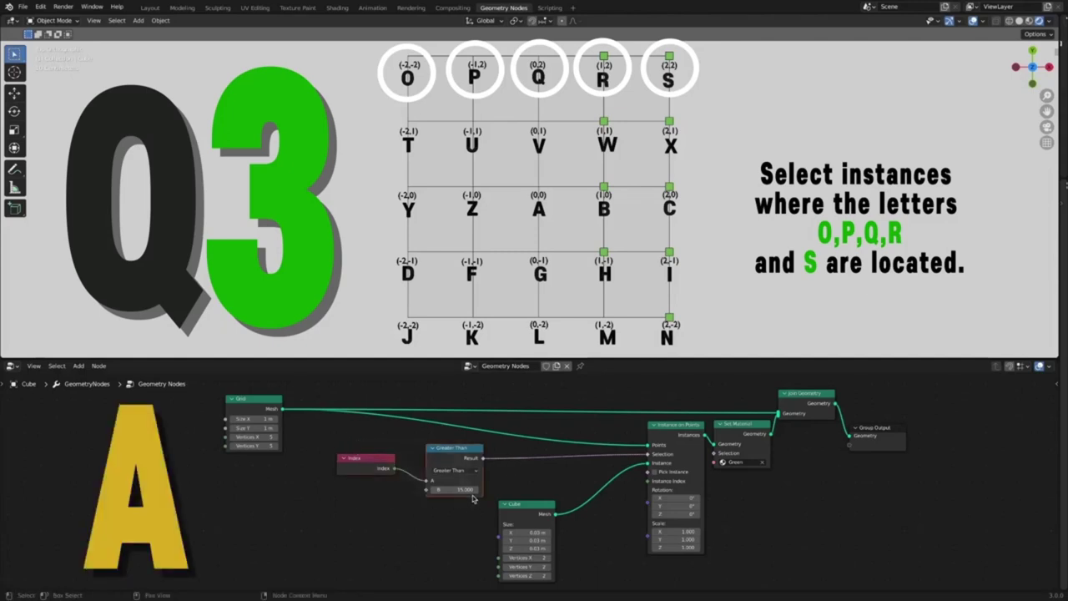
pyautogui.press('Delete')
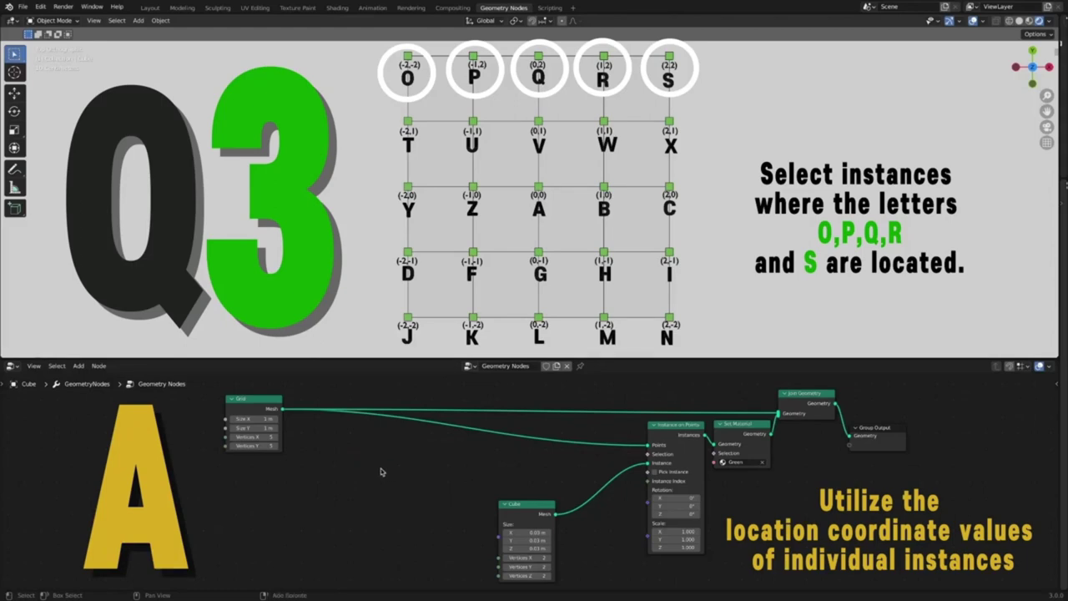
pyautogui.hotkey('shift', 'a')
pyautogui.moveTo(370, 468)
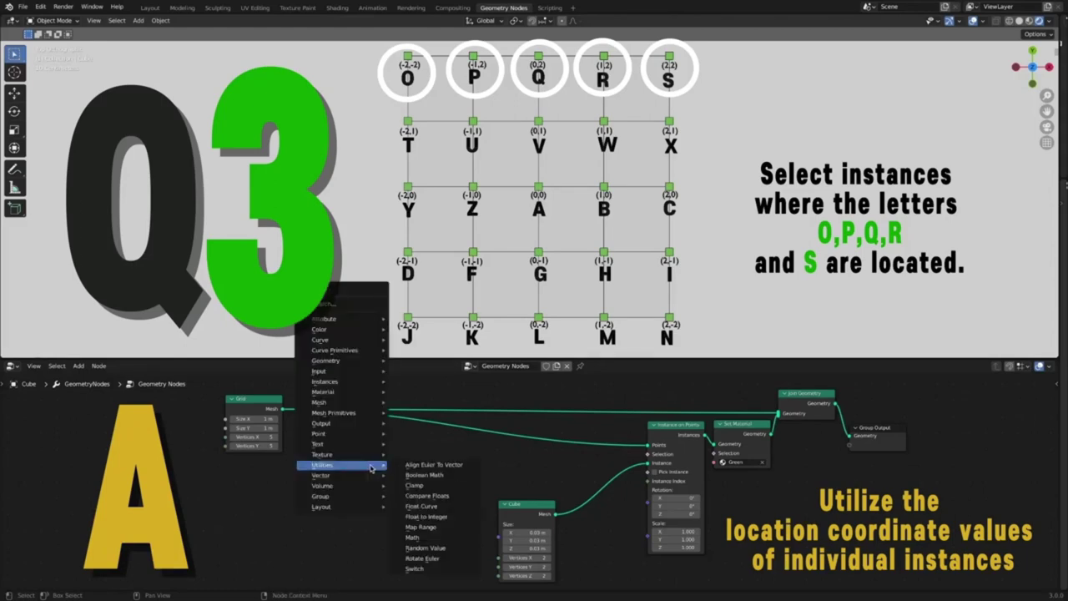
pyautogui.moveTo(354, 371)
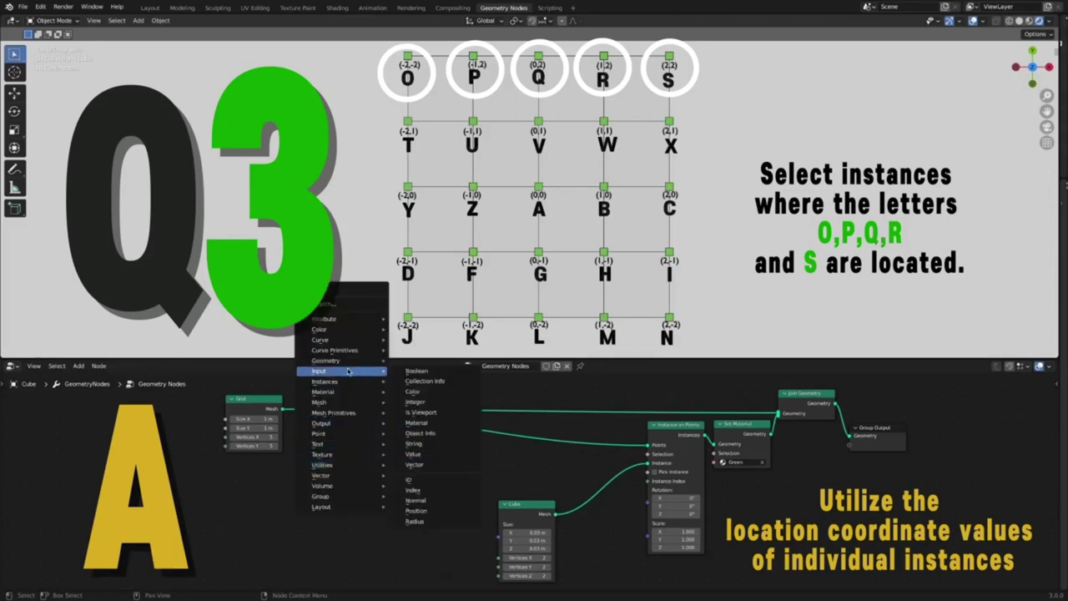
pyautogui.click(458, 511)
pyautogui.moveTo(458, 511); pyautogui.dragTo(310, 499)
pyautogui.click(310, 498)
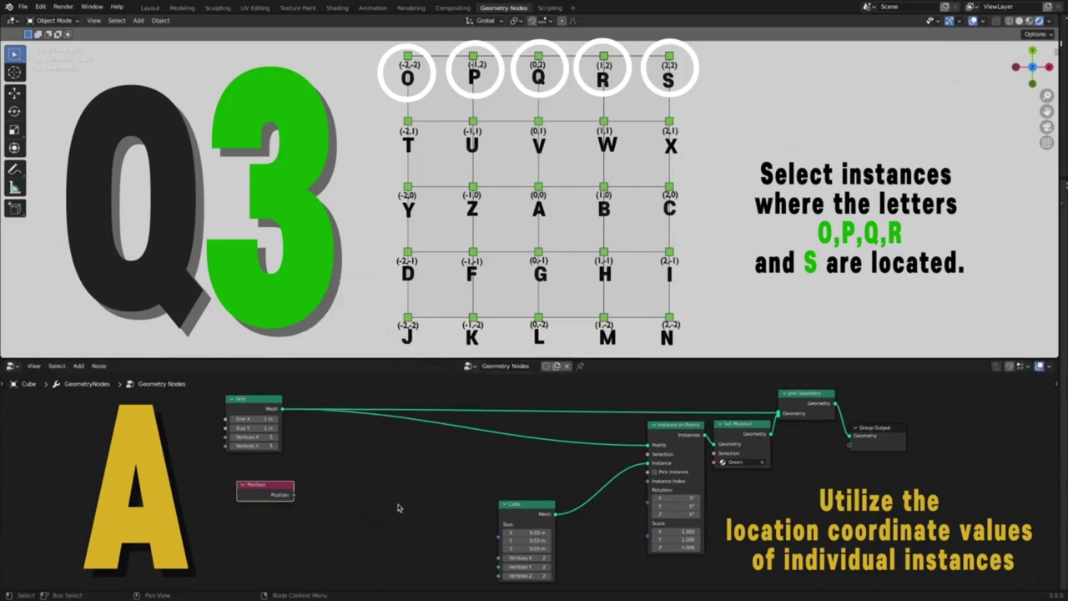
# Add Separate XYZ and Combine XYZ nodes, leaving a gap between them and moving the Position and Separate XYZ nodes aside.
pyautogui.hotkey('shift', 'a')
pyautogui.moveTo(376, 559)
pyautogui.click(417, 528)
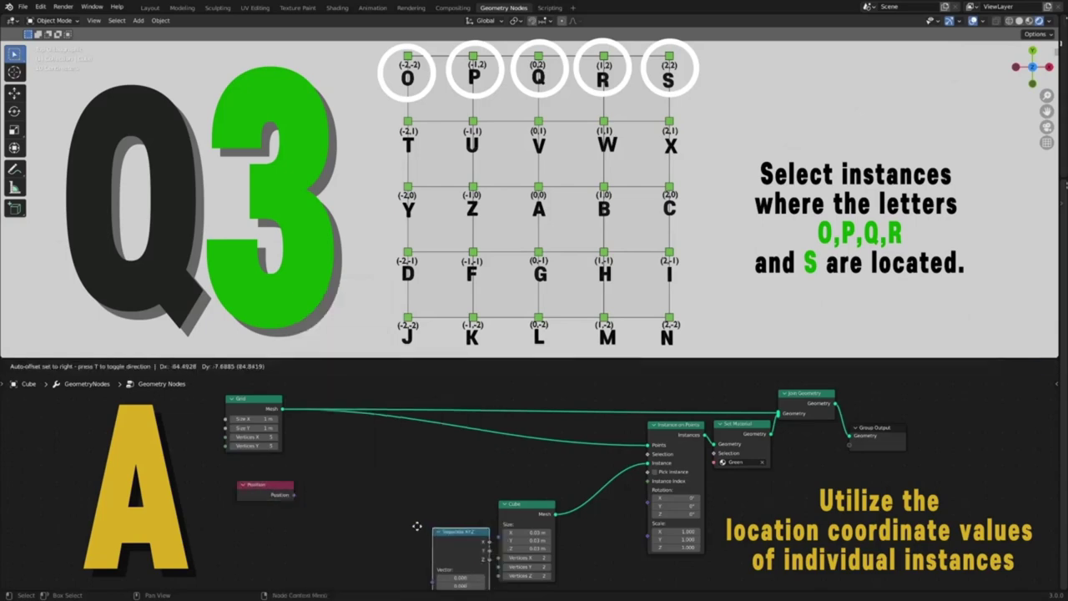
pyautogui.click(313, 479)
pyautogui.hotkey('shift', 'a')
pyautogui.moveTo(351, 490)
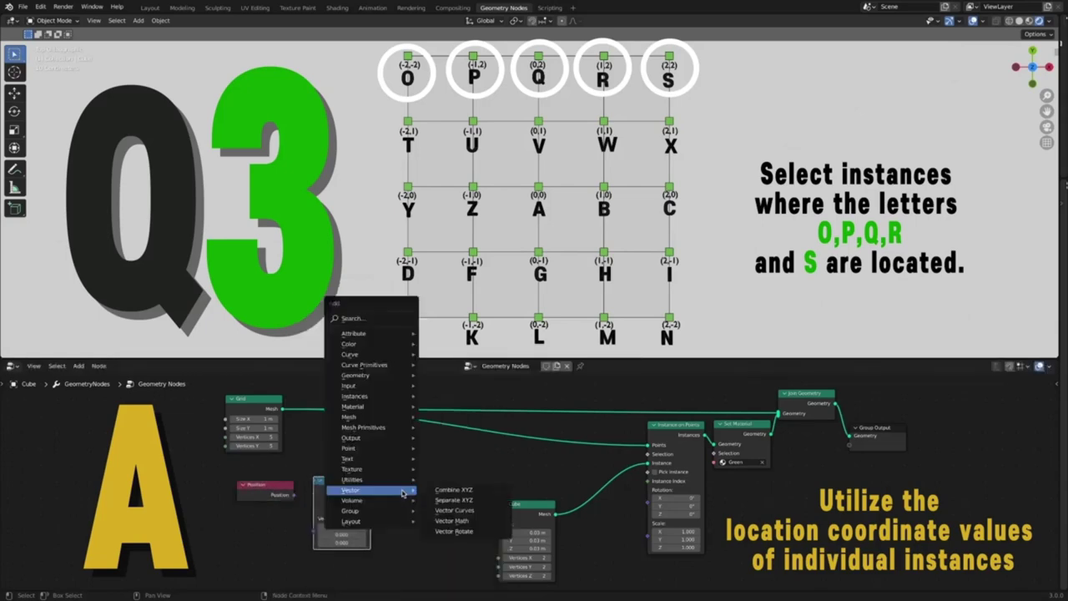
pyautogui.click(459, 493)
pyautogui.click(432, 484)
pyautogui.moveTo(276, 488); pyautogui.dragTo(252, 488)
pyautogui.moveTo(346, 492); pyautogui.dragTo(316, 493)
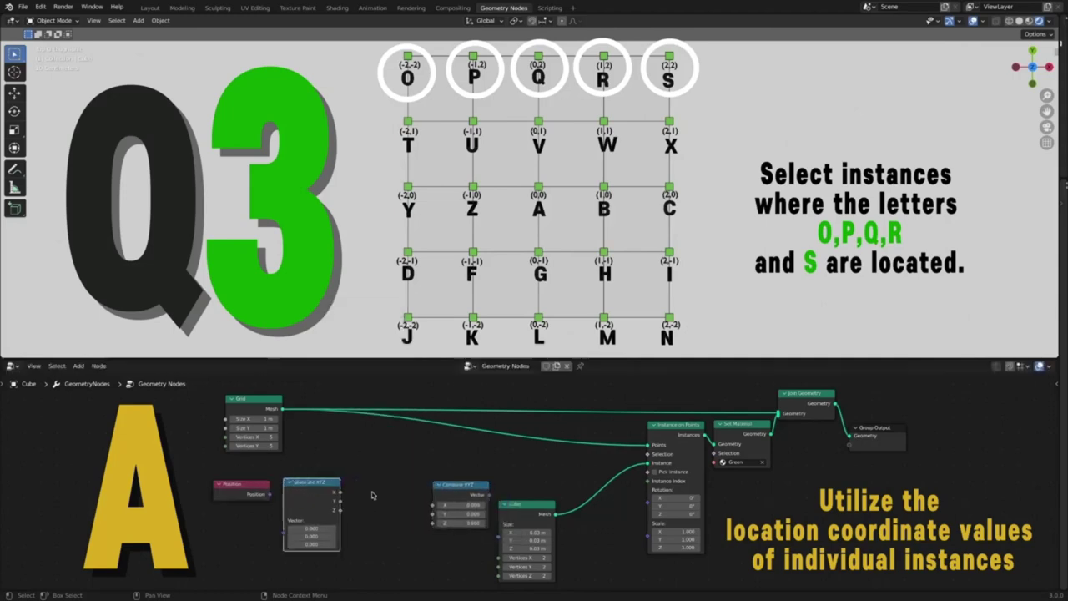
# Add a Compare Floats node and chain Position through Separate XYZ's Y, the comparison and Combine XYZ's Y into the Selection input.
pyautogui.hotkey('shift', 'a')
pyautogui.moveTo(378, 495)
pyautogui.moveTo(330, 483)
pyautogui.click(445, 409)
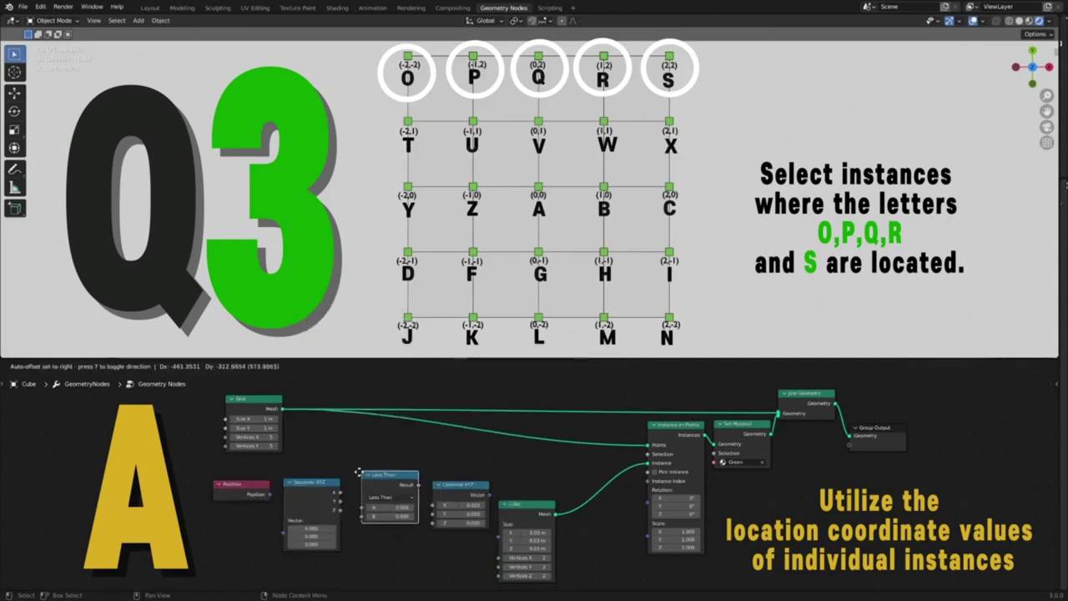
pyautogui.click(384, 480)
pyautogui.moveTo(270, 495); pyautogui.dragTo(284, 519)
pyautogui.moveTo(339, 500); pyautogui.dragTo(359, 510)
pyautogui.moveTo(411, 488); pyautogui.dragTo(644, 451)
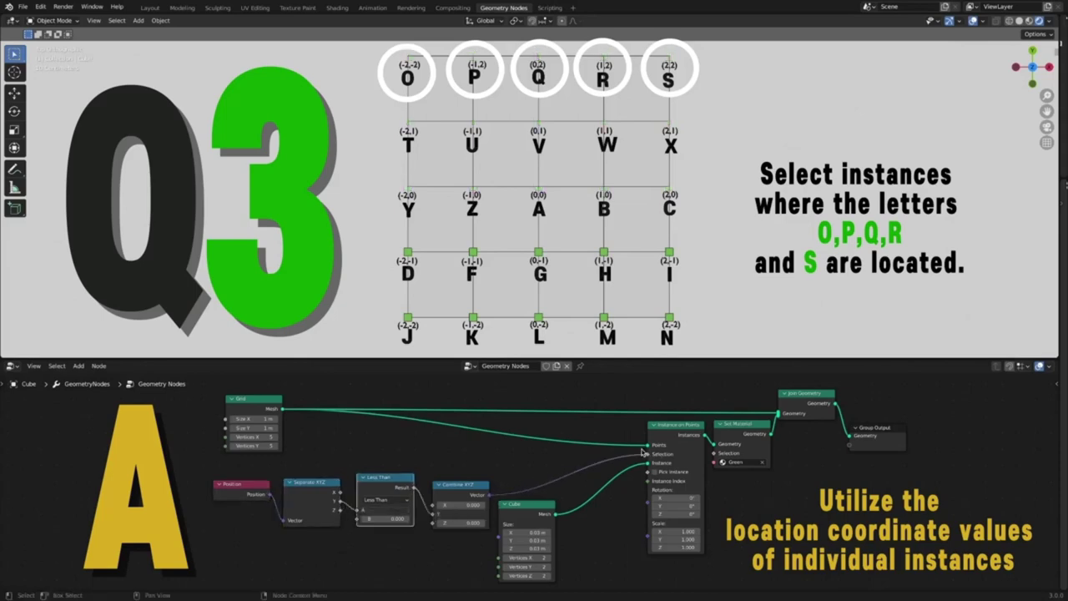
# Set the Y comparison to Greater Than with a B value of 0.3.
pyautogui.click(383, 499)
pyautogui.click(404, 527)
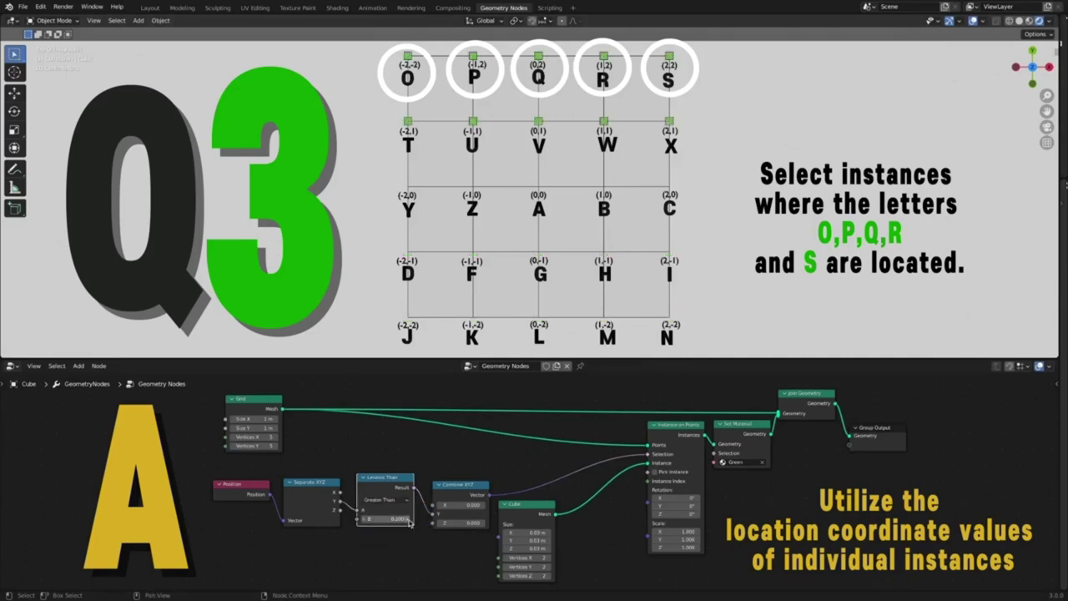
pyautogui.click(408, 519)
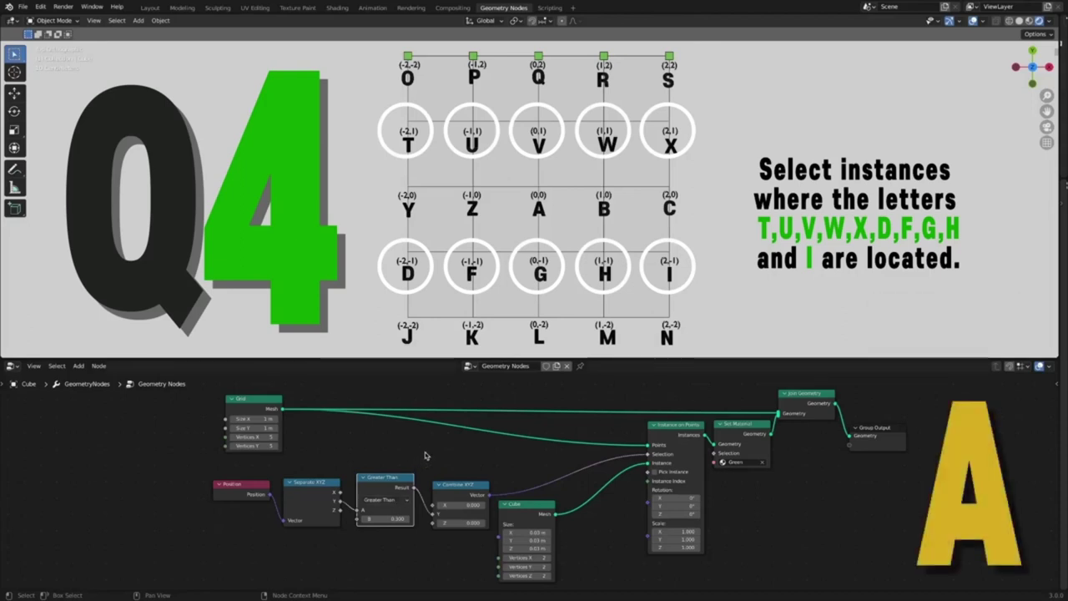
# Move the Position-to-Combine XYZ node chain away from the Cube node and set its comparison to Equal with Epsilon 0.101.
pyautogui.click(329, 473)
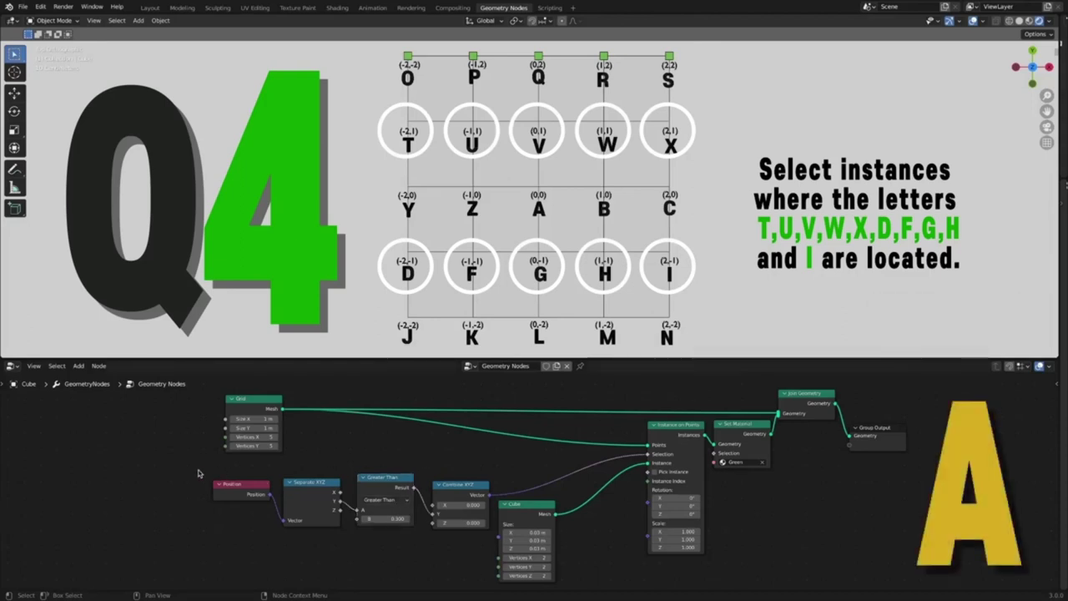
pyautogui.moveTo(197, 473); pyautogui.dragTo(331, 487)
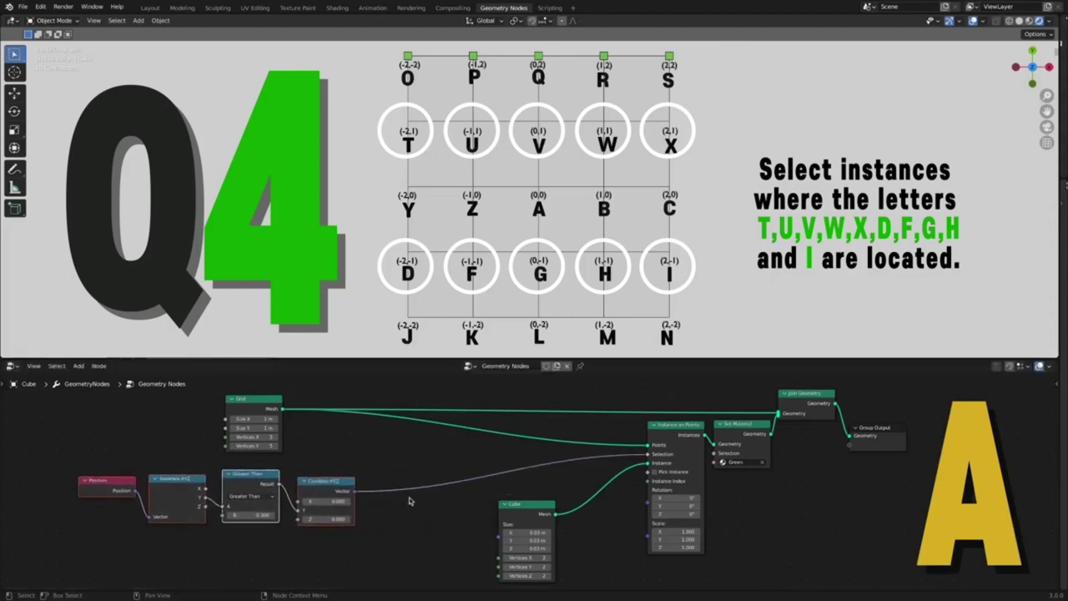
pyautogui.click(267, 498)
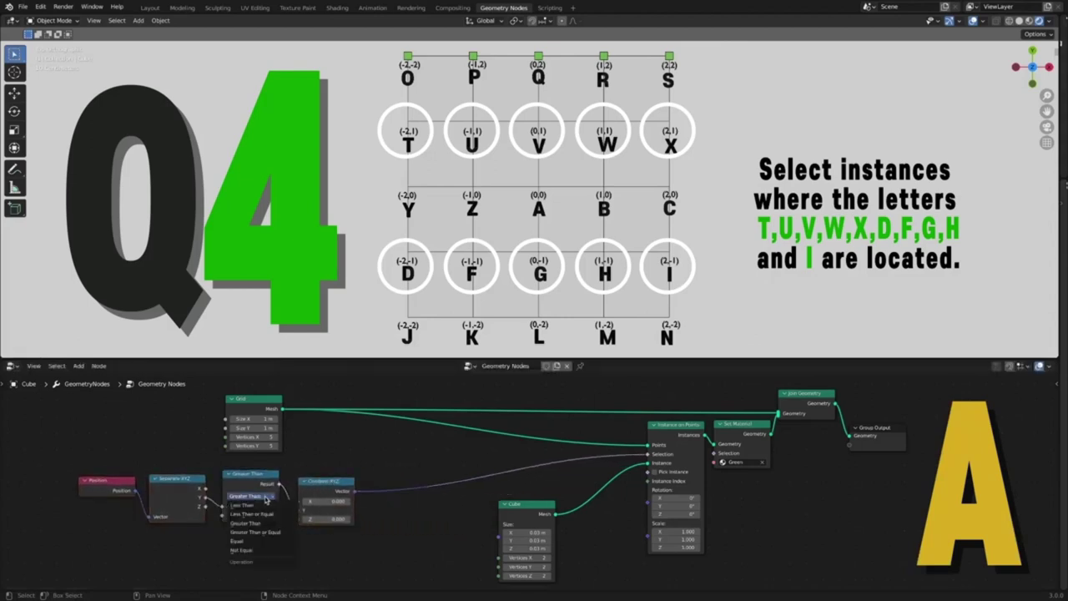
pyautogui.click(267, 540)
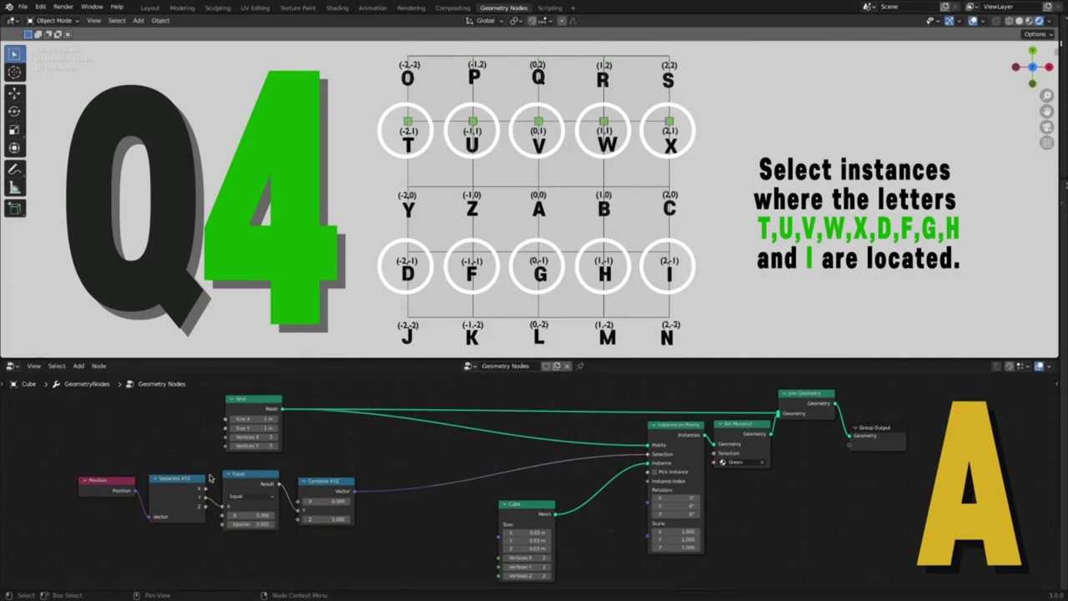
# Duplicate the Separate XYZ, Equal and Combine XYZ nodes below the originals and link the copied Combine XYZ to the Selection input.
pyautogui.moveTo(83, 464); pyautogui.dragTo(391, 551)
pyautogui.moveTo(335, 484); pyautogui.dragTo(335, 473)
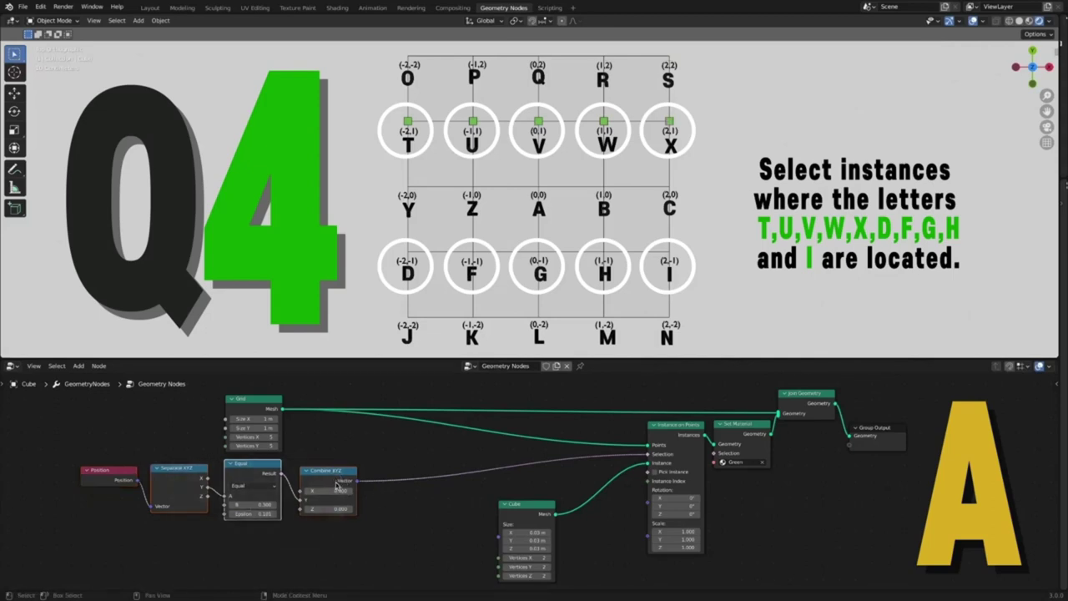
pyautogui.hotkey('shift', 'd')
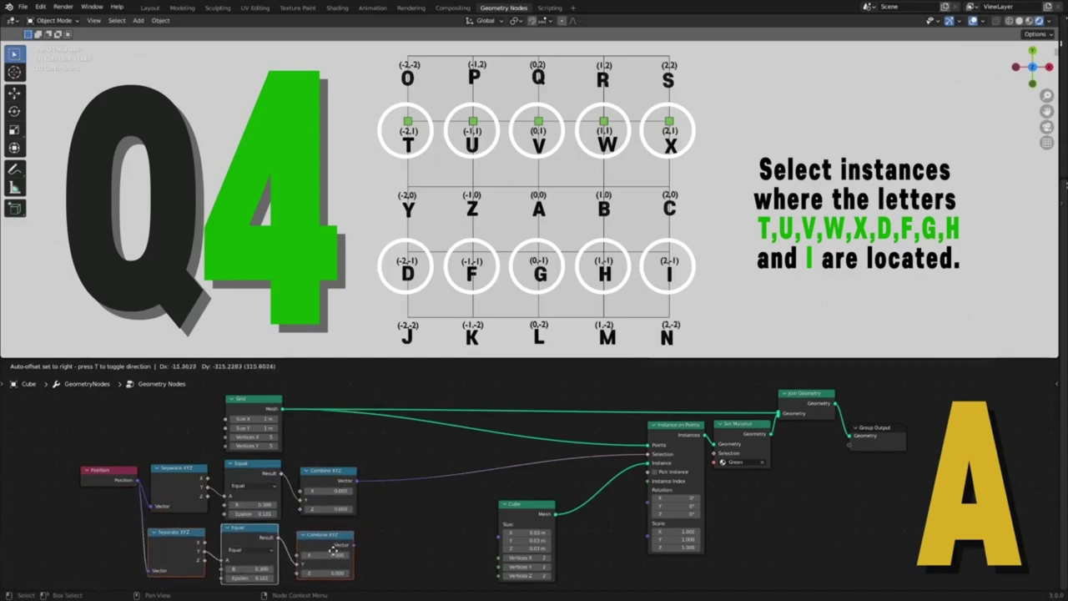
pyautogui.click(335, 552)
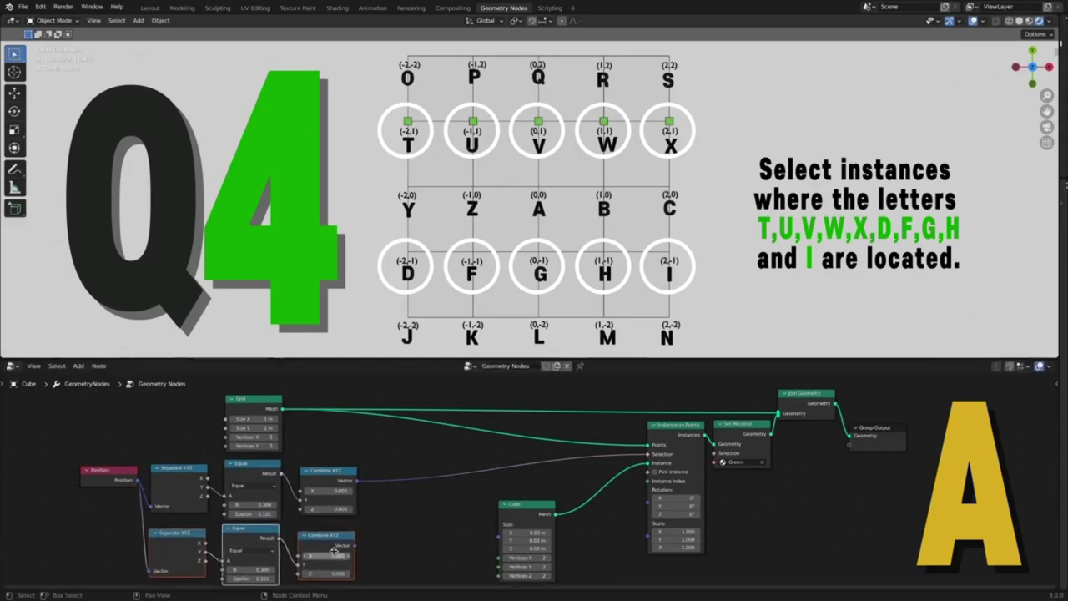
pyautogui.click(386, 543)
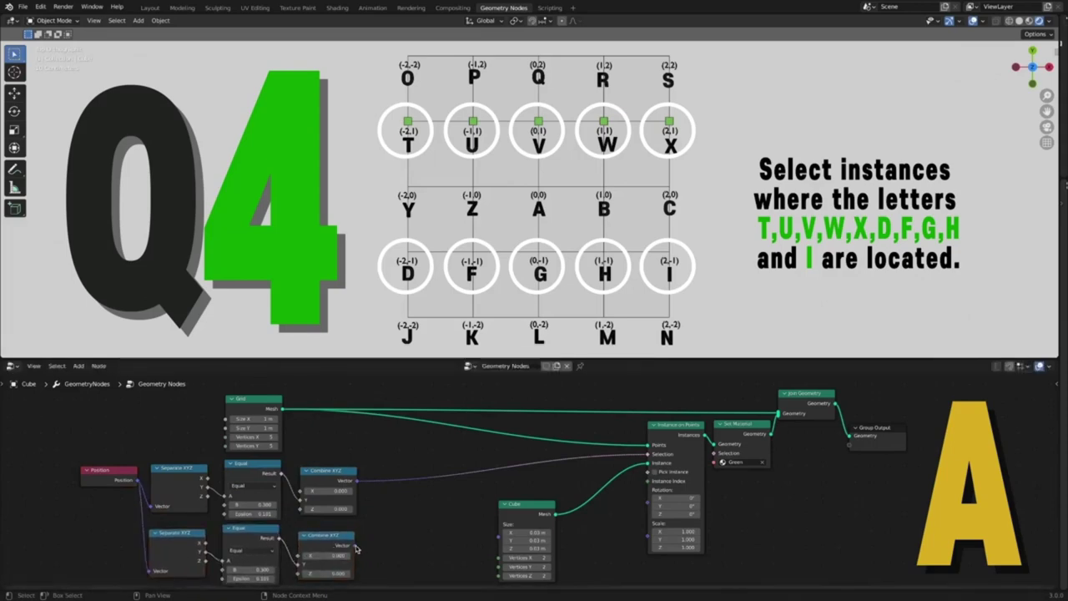
pyautogui.moveTo(355, 546); pyautogui.dragTo(648, 454)
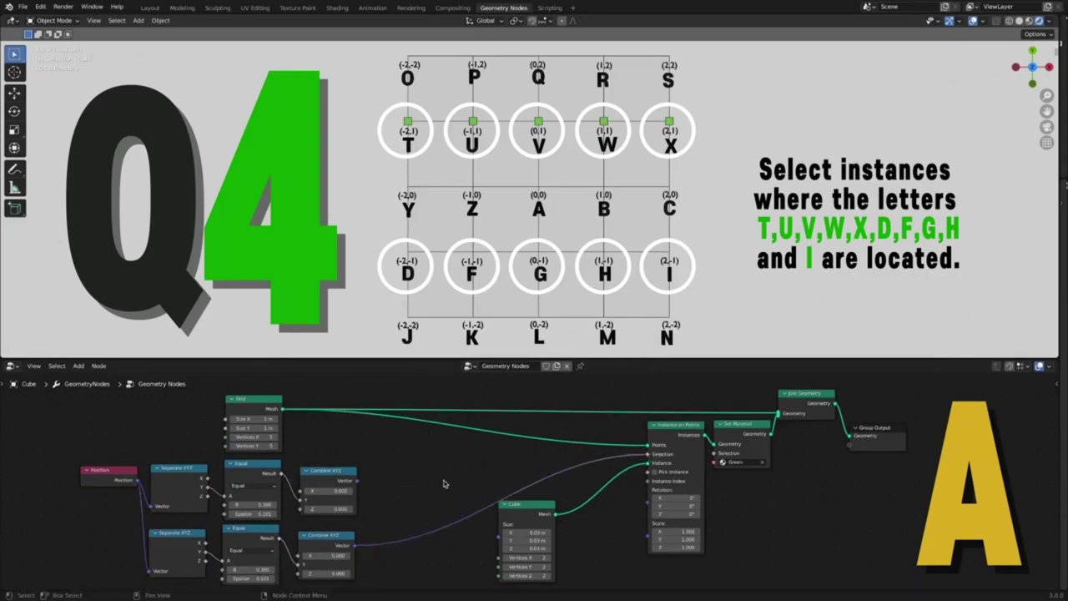
# Set the B value of the copied Equal comparison to -0.3.
pyautogui.click(230, 572)
pyautogui.click(230, 572)
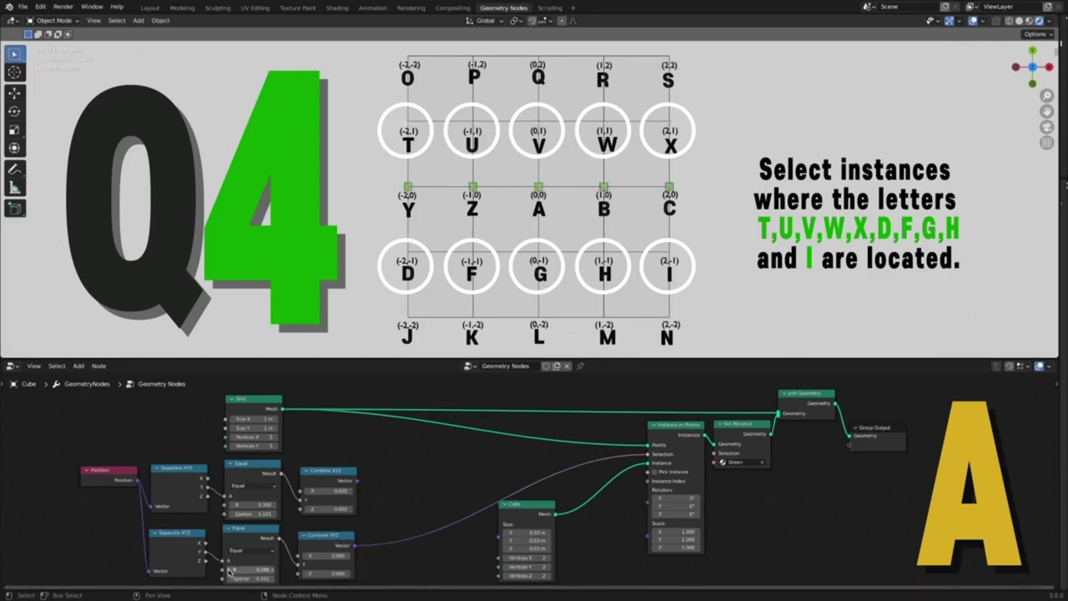
pyautogui.click(229, 572)
pyautogui.click(227, 572)
pyautogui.click(228, 572)
pyautogui.click(228, 572)
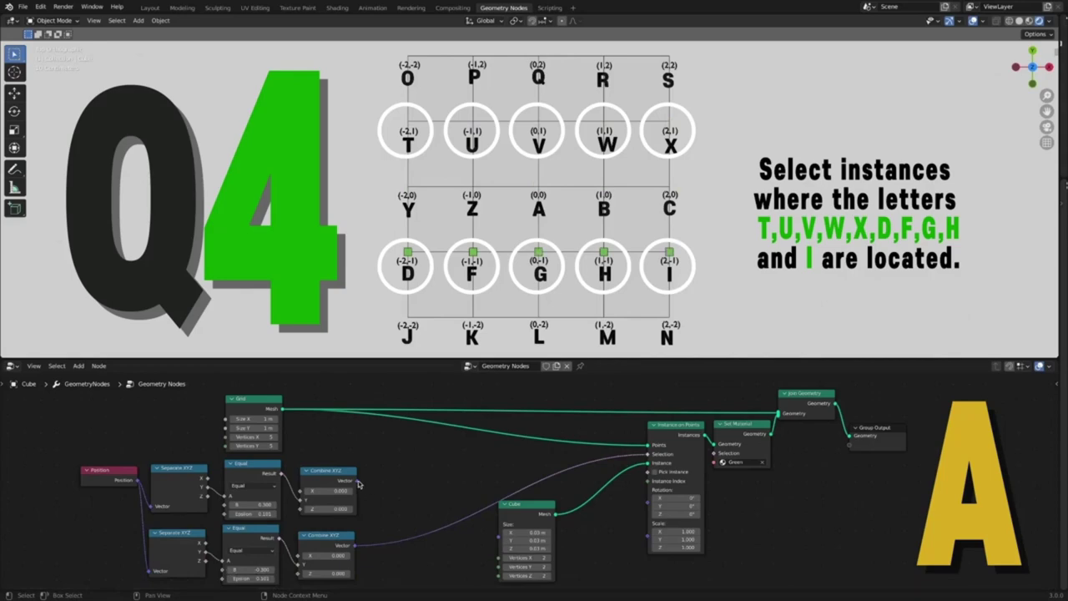
# Insert a Math Add node before the Selection input, summing the vectors of the upper and lower Combine XYZ nodes.
pyautogui.moveTo(358, 484); pyautogui.dragTo(653, 455)
pyautogui.hotkey('shift', 'a')
pyautogui.moveTo(432, 498)
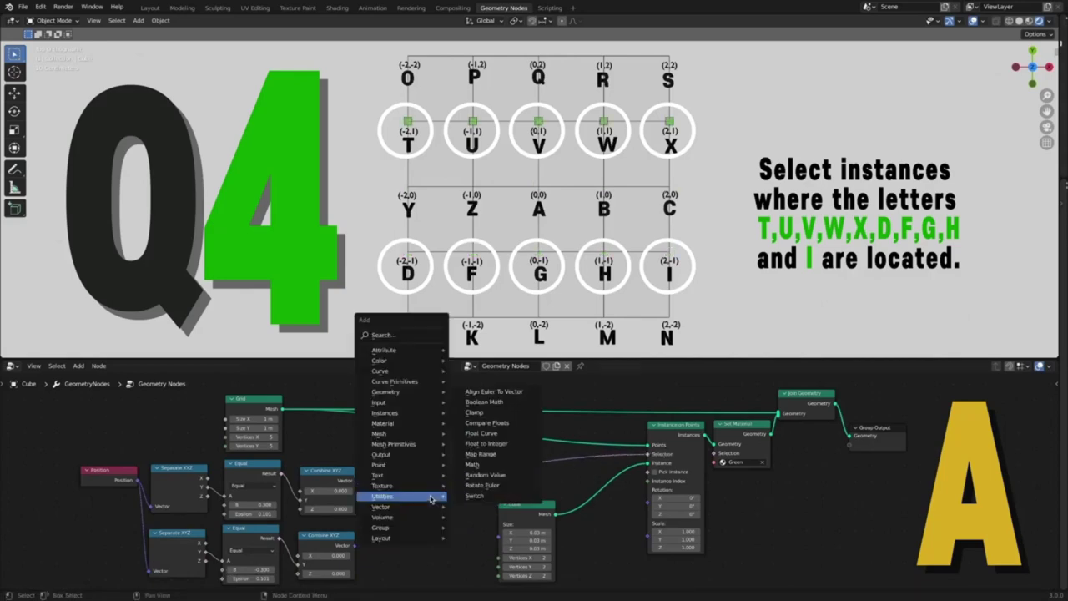
pyautogui.click(472, 464)
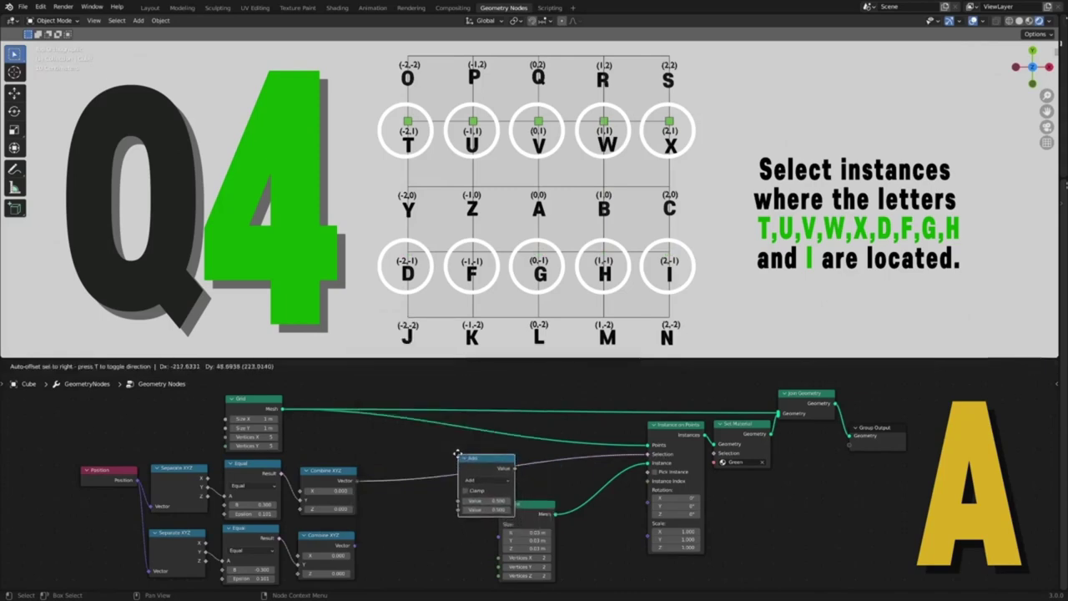
pyautogui.click(468, 467)
pyautogui.moveTo(356, 546); pyautogui.dragTo(465, 507)
pyautogui.moveTo(500, 453); pyautogui.dragTo(469, 454)
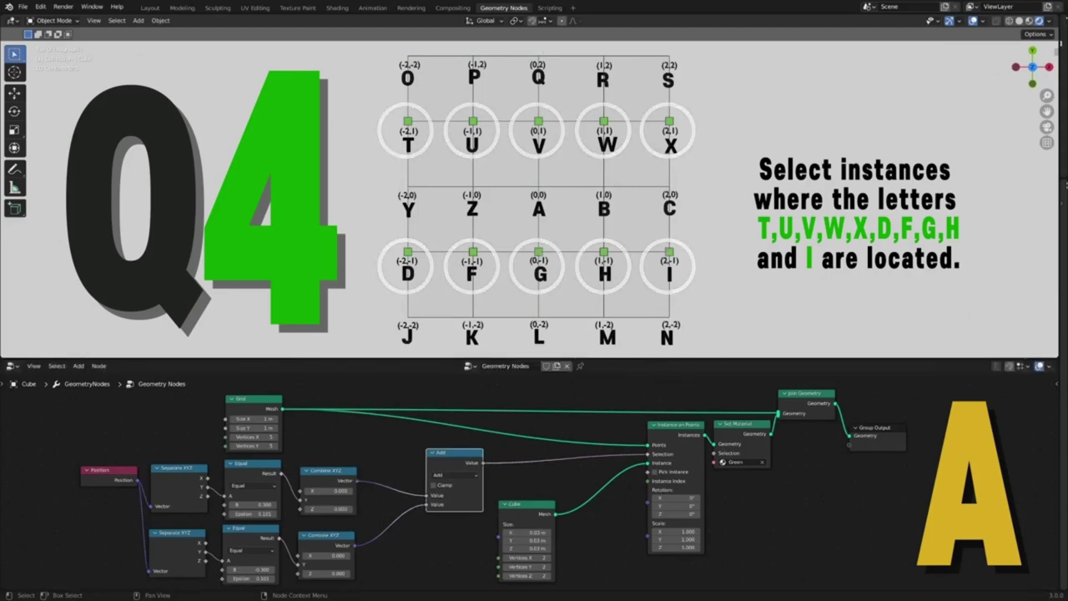
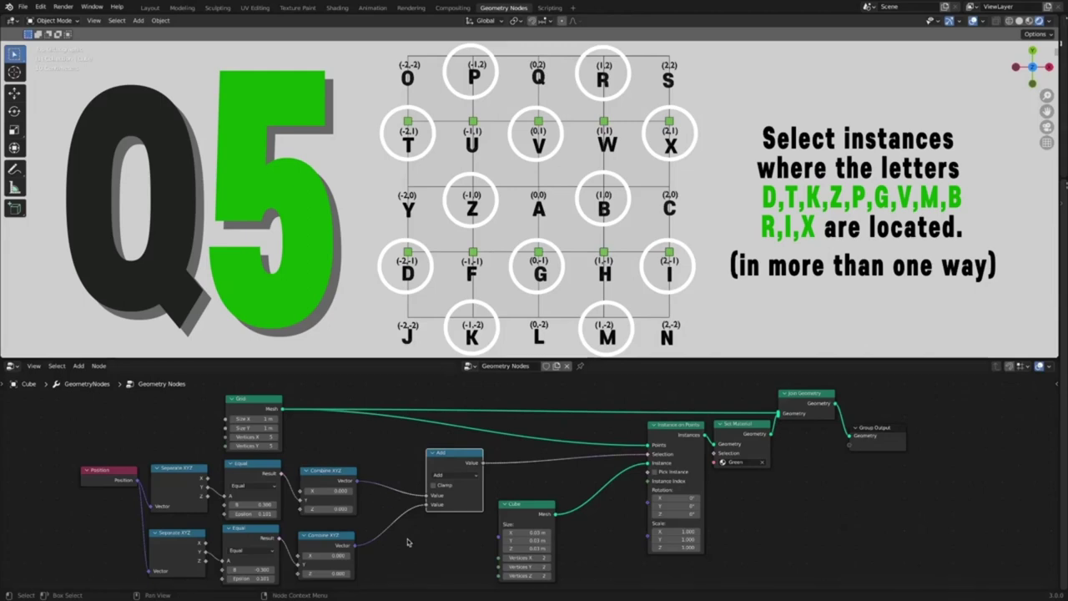
# Delete the Position, Separate XYZ, Equal and Combine XYZ nodes and add an Index node linked to the Add node's first value.
pyautogui.moveTo(112, 463); pyautogui.dragTo(382, 584)
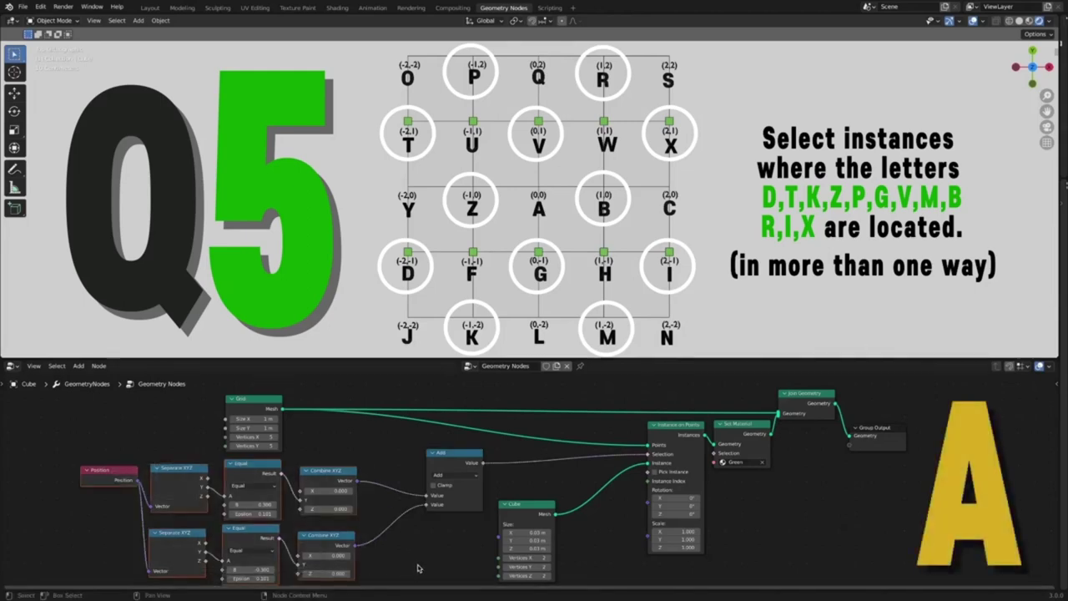
pyautogui.press('x')
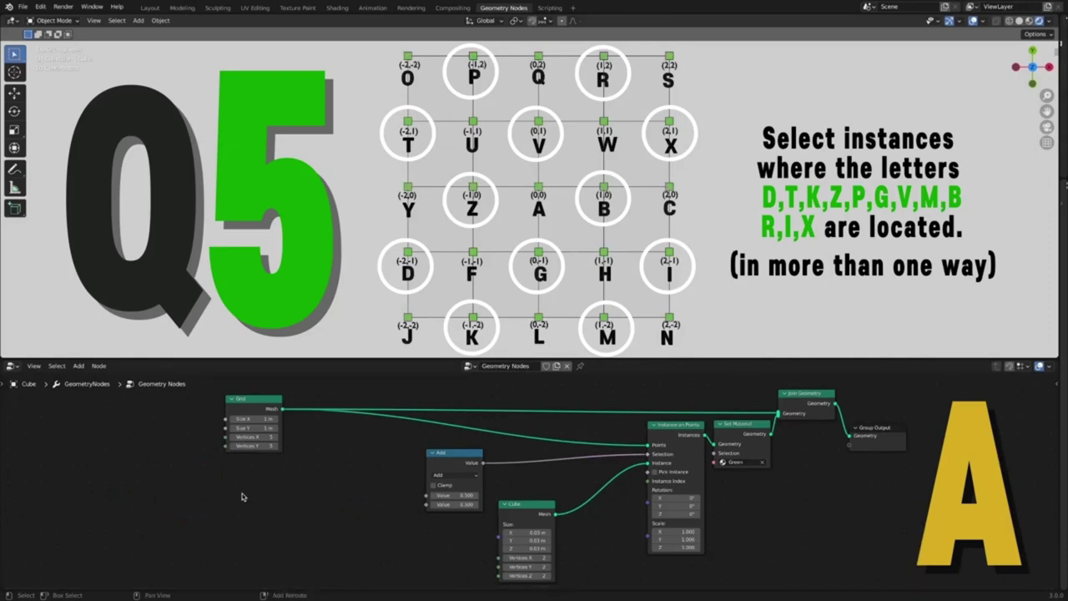
pyautogui.hotkey('shift', 'a')
pyautogui.moveTo(240, 455)
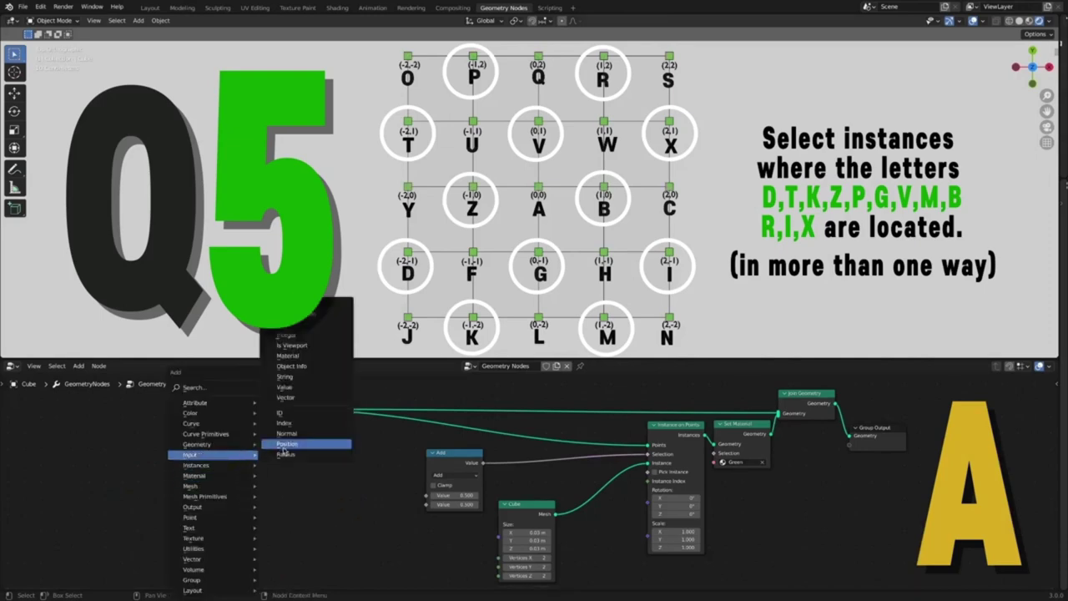
pyautogui.click(321, 426)
pyautogui.click(265, 473)
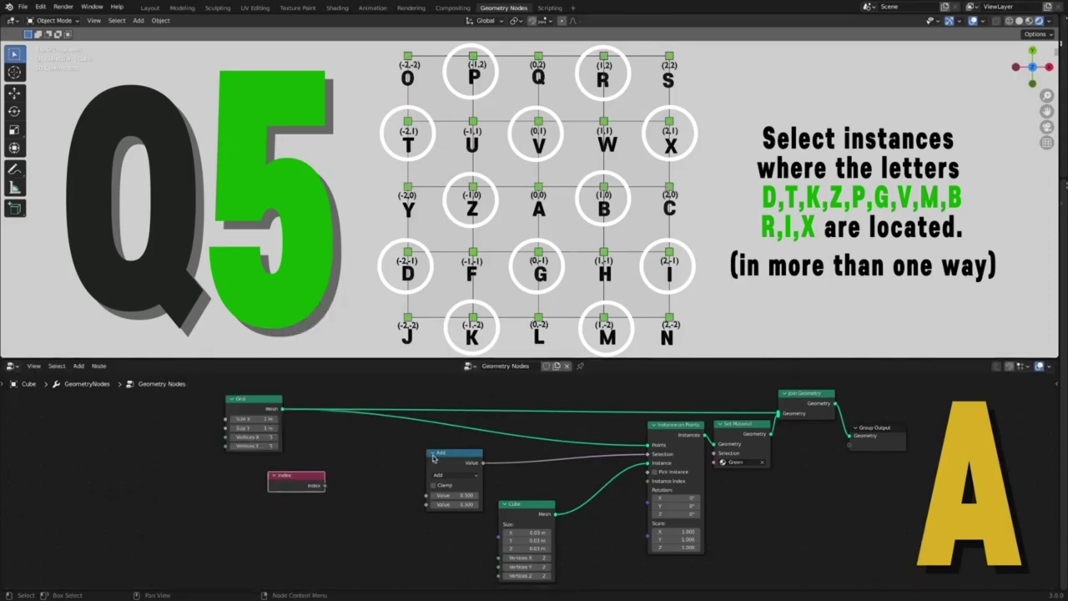
pyautogui.moveTo(434, 461); pyautogui.dragTo(388, 451)
pyautogui.moveTo(292, 474); pyautogui.dragTo(396, 490)
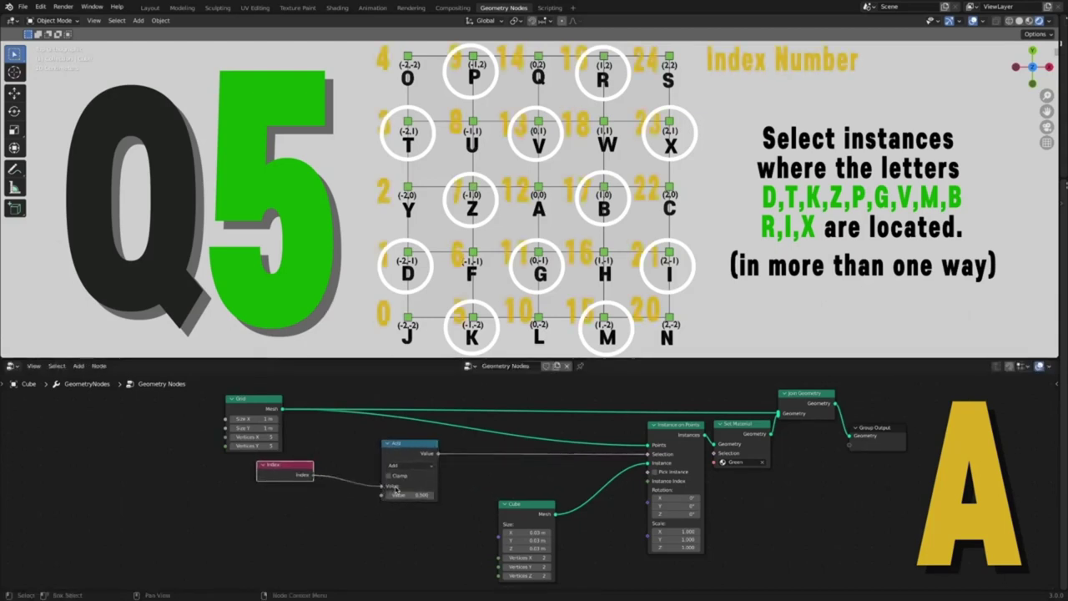
# Change the Math node's operation to Modulo with a second value of 2.
pyautogui.click(409, 465)
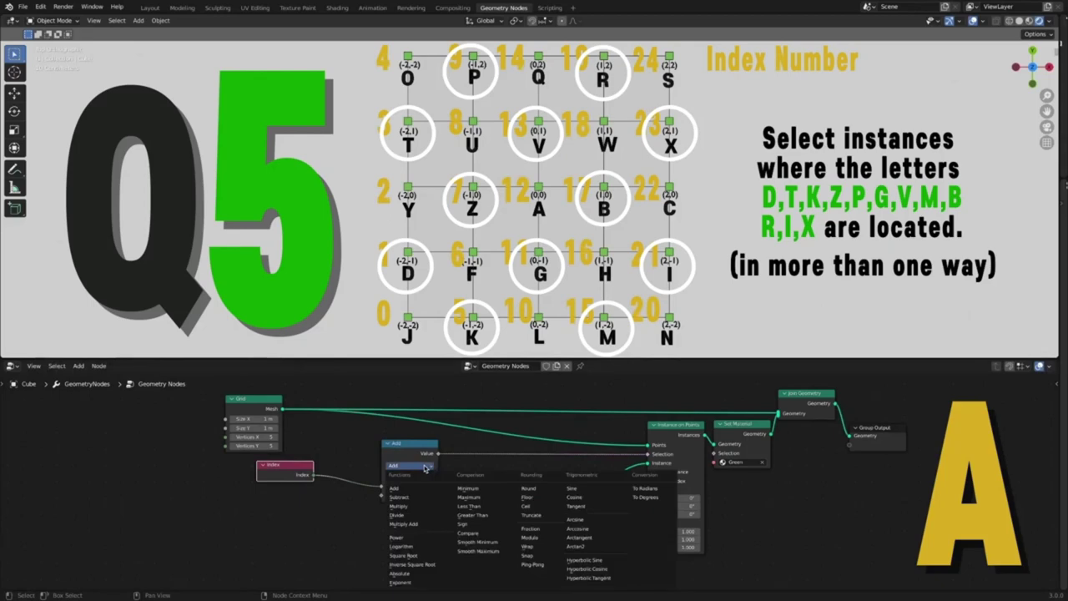
pyautogui.click(539, 538)
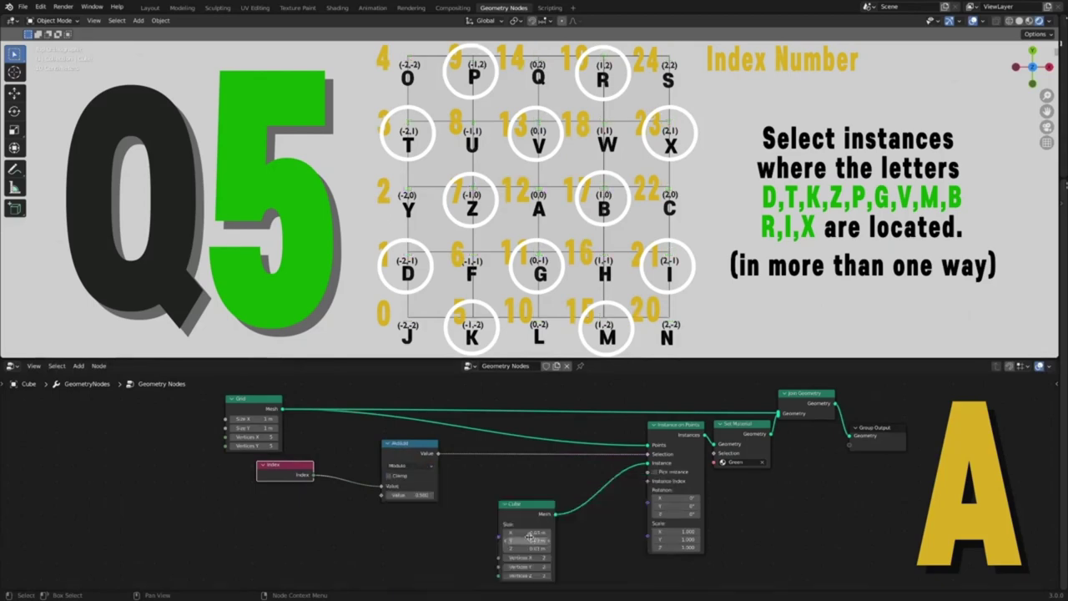
pyautogui.click(431, 499)
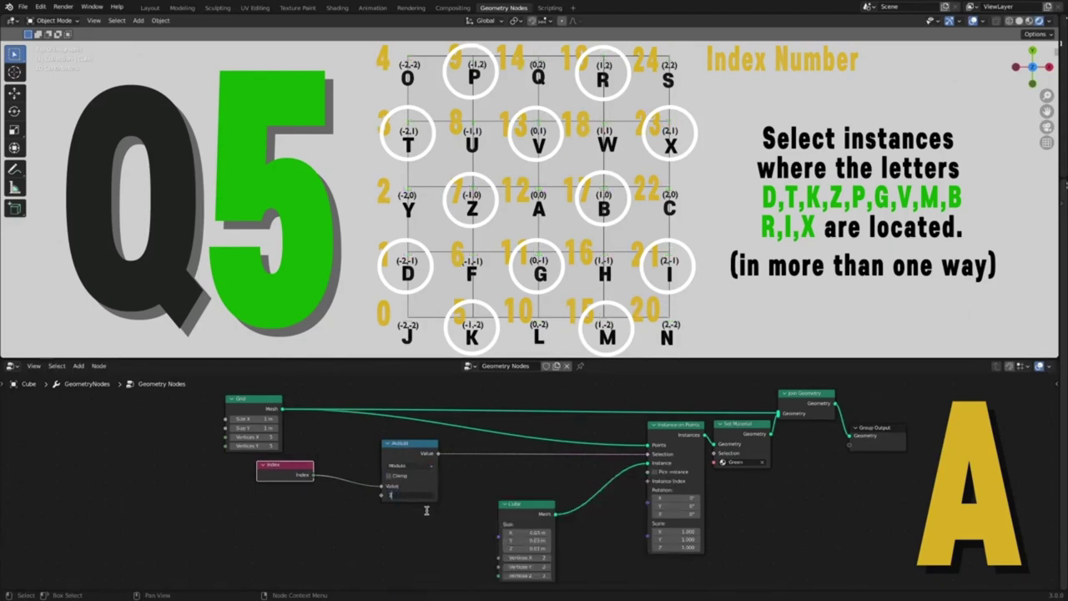
pyautogui.press('Return')
pyautogui.click(412, 531)
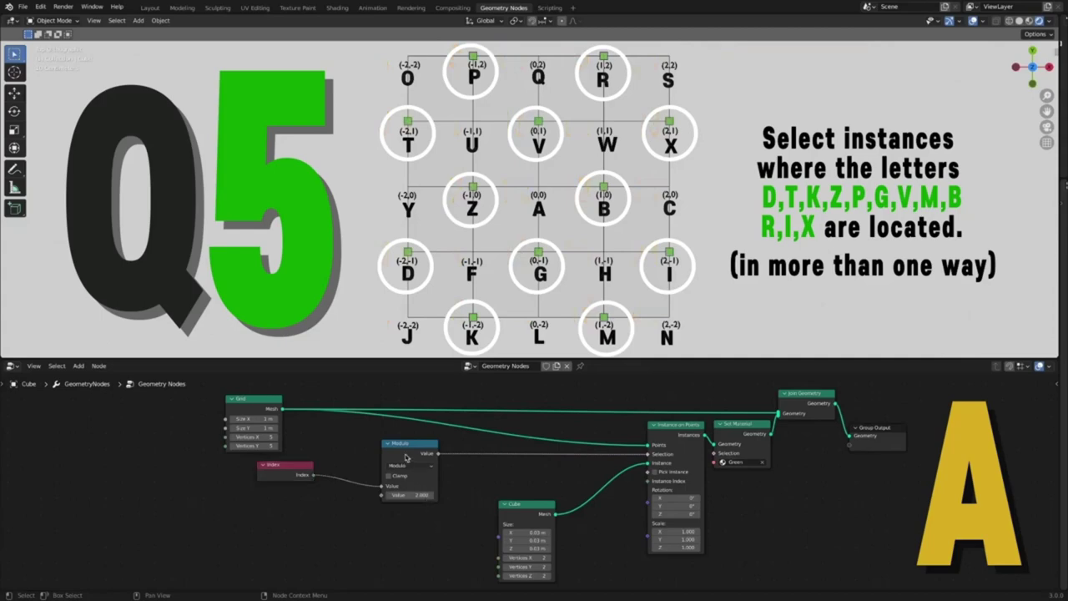
# Duplicate the Modulo node below the original and change the copy's operation to Ping-Pong.
pyautogui.hotkey('shift', 'd')
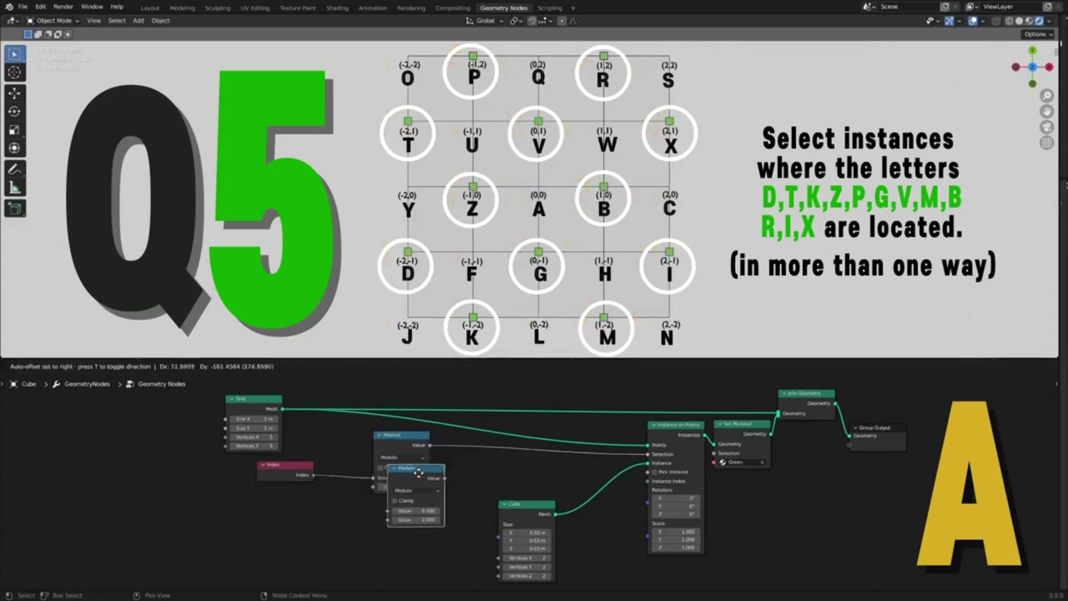
pyautogui.click(425, 511)
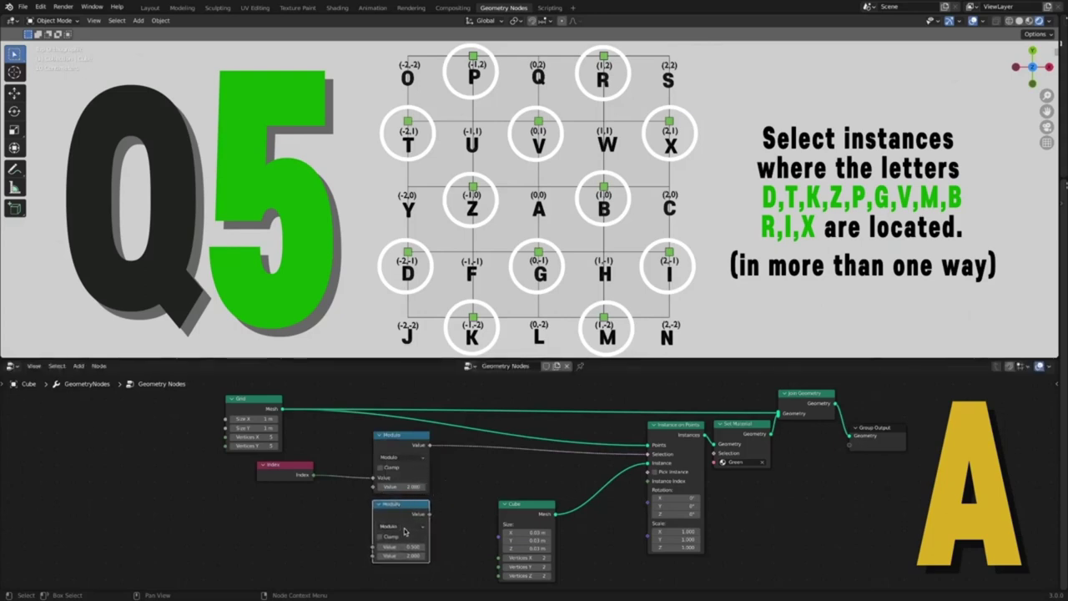
pyautogui.click(409, 529)
pyautogui.click(519, 507)
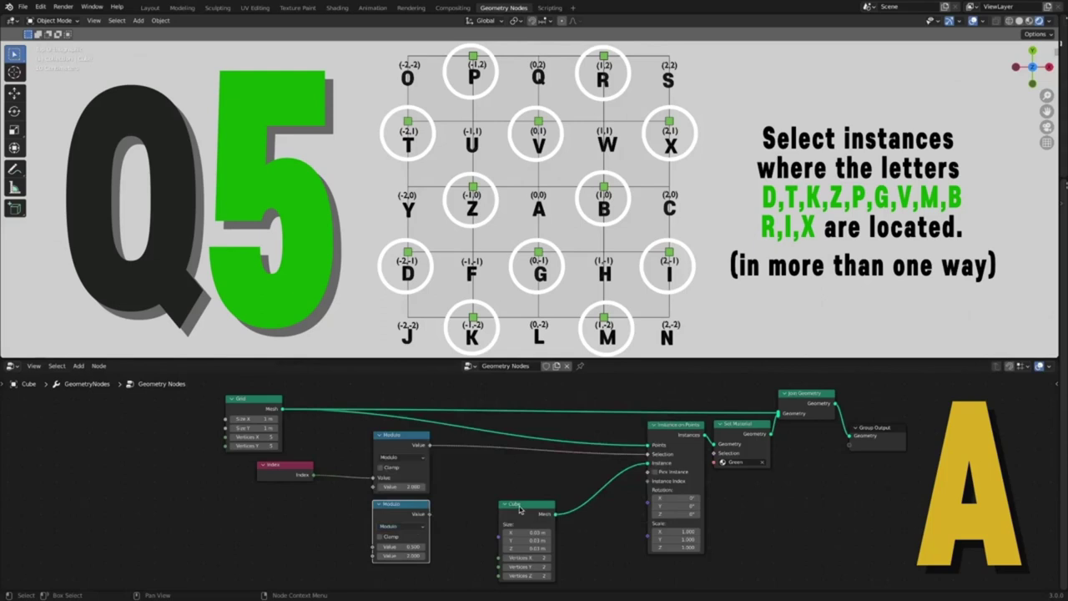
pyautogui.click(407, 529)
pyautogui.click(524, 506)
# Reroute Index through the Ping-Pong node into the Selection input and set its Scale to 1.
pyautogui.moveTo(372, 477); pyautogui.dragTo(373, 547)
pyautogui.moveTo(430, 514); pyautogui.dragTo(649, 454)
pyautogui.click(411, 554)
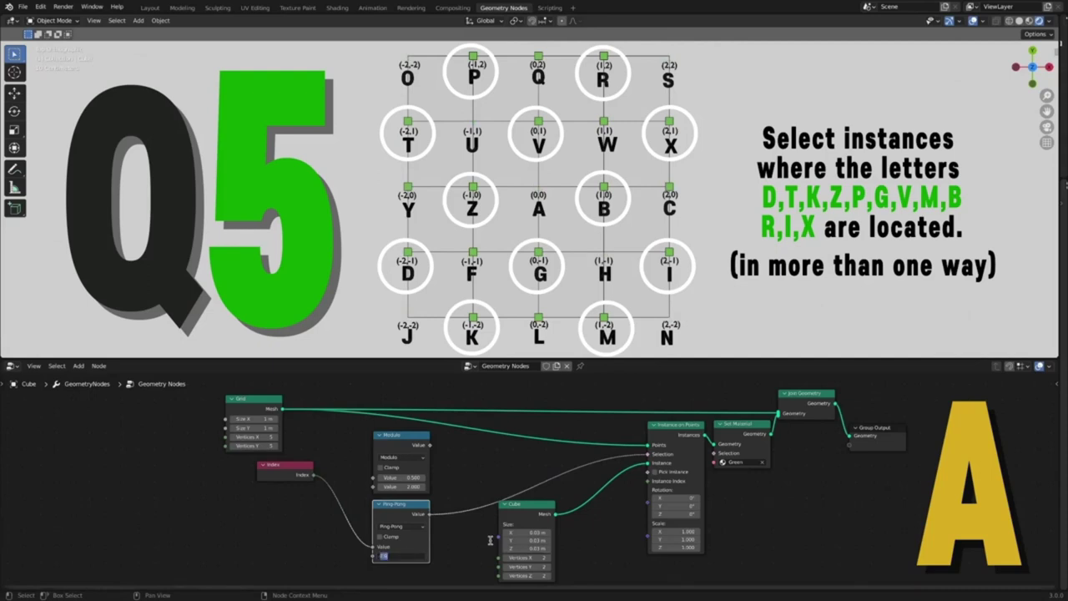
pyautogui.write('1')
pyautogui.press('Return')
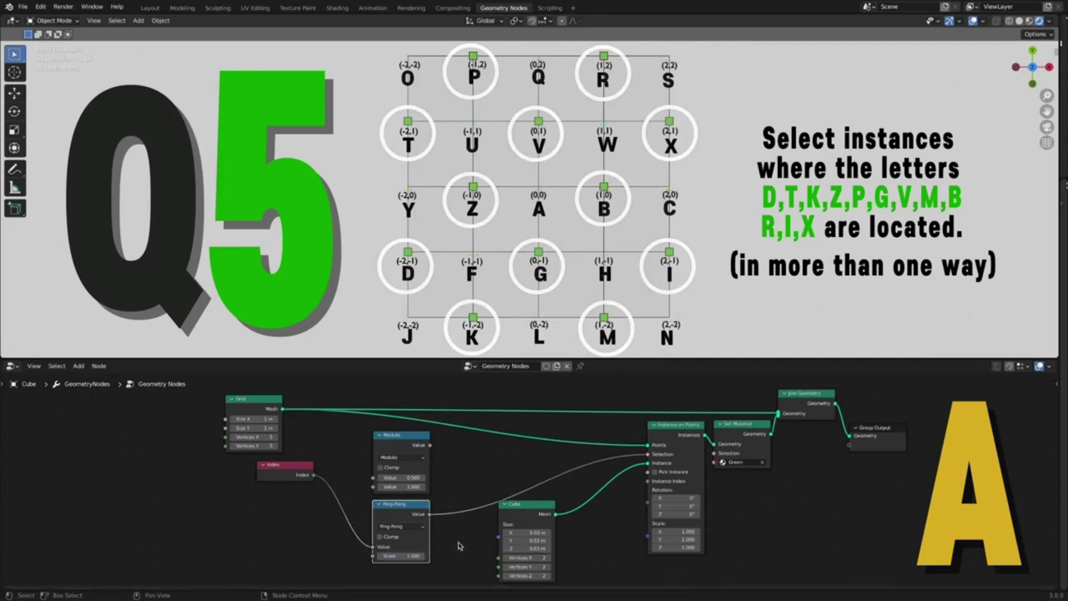
pyautogui.click(459, 545)
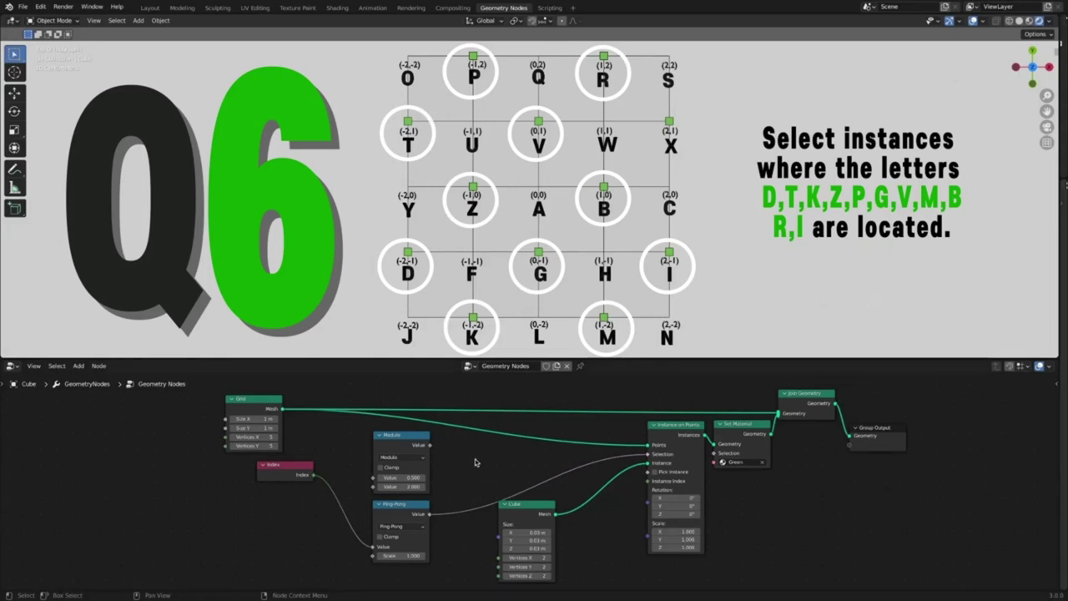
# Delete the unused Modulo node and move the Ping-Pong node up beside the Index node.
pyautogui.click(410, 442)
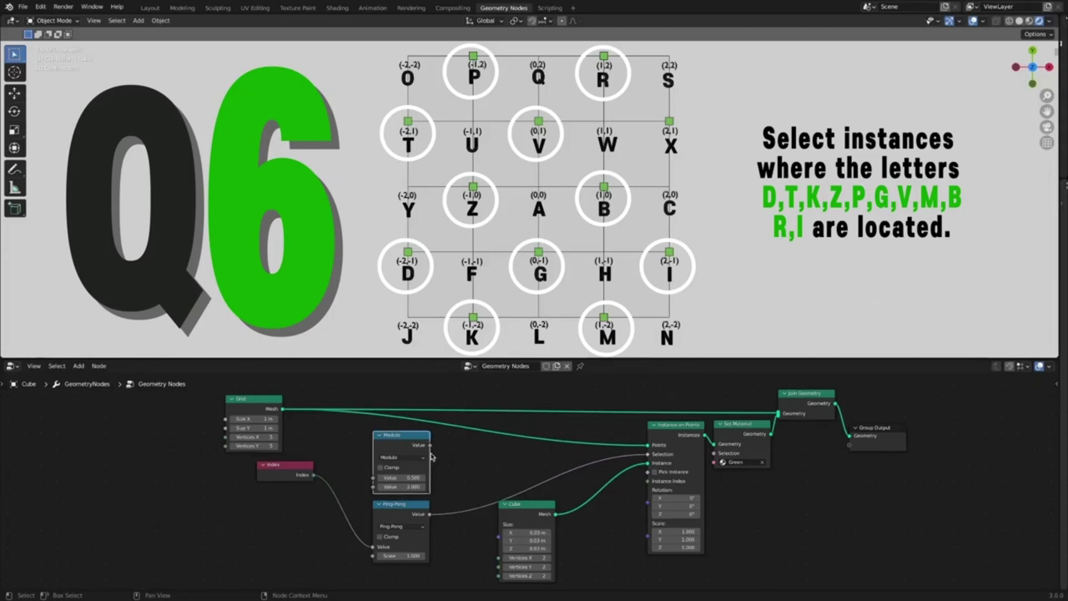
pyautogui.press('x')
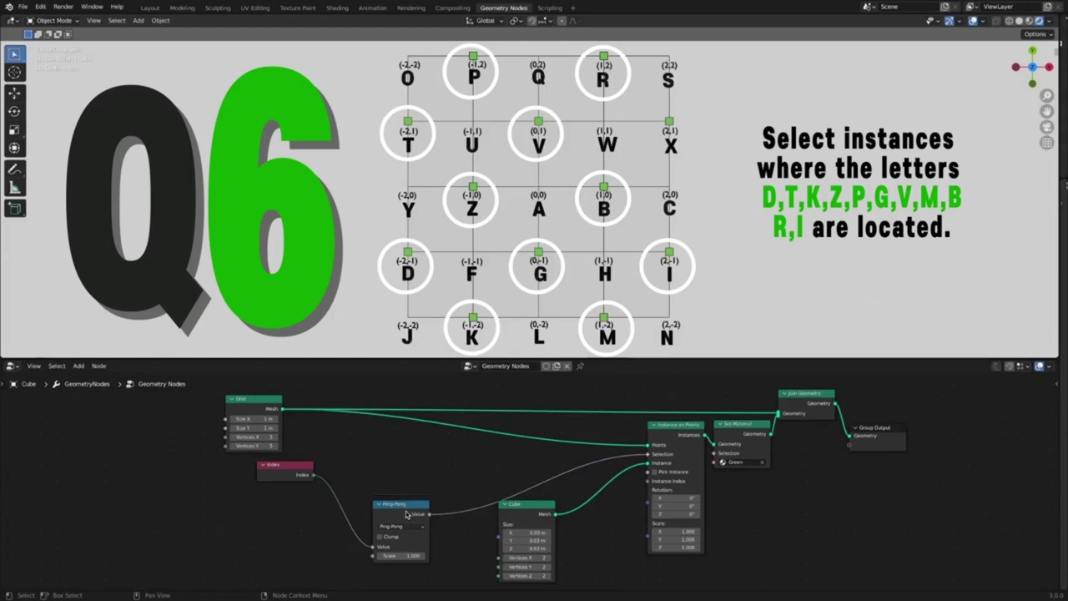
pyautogui.moveTo(406, 513); pyautogui.dragTo(411, 443)
# Add a Compare Floats node below the Ping-Pong node and set its operation to Equal.
pyautogui.hotkey('shift', 'a')
pyautogui.moveTo(313, 528)
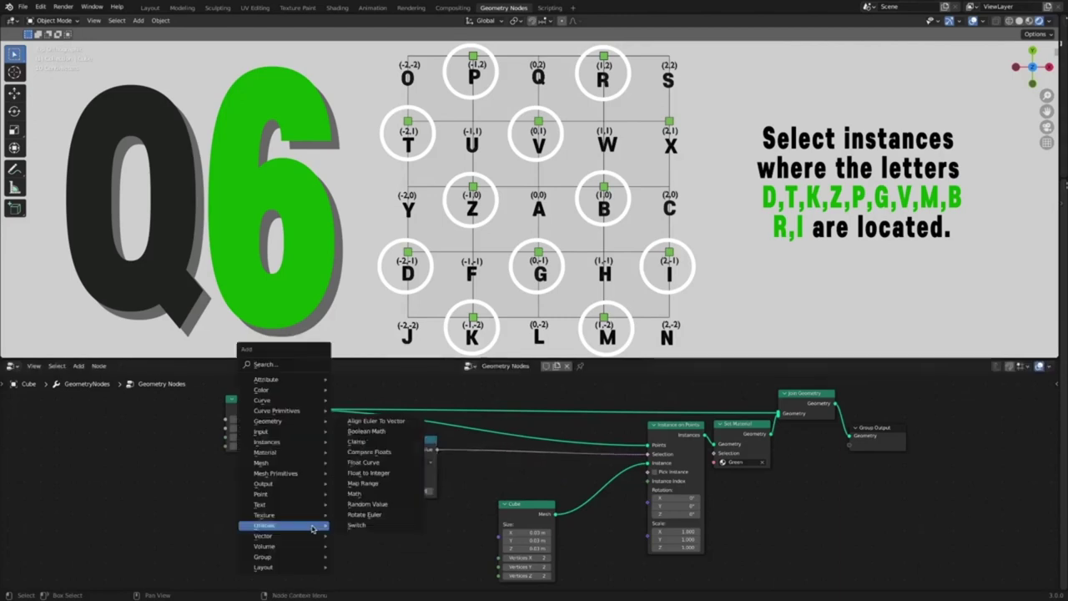
pyautogui.click(405, 452)
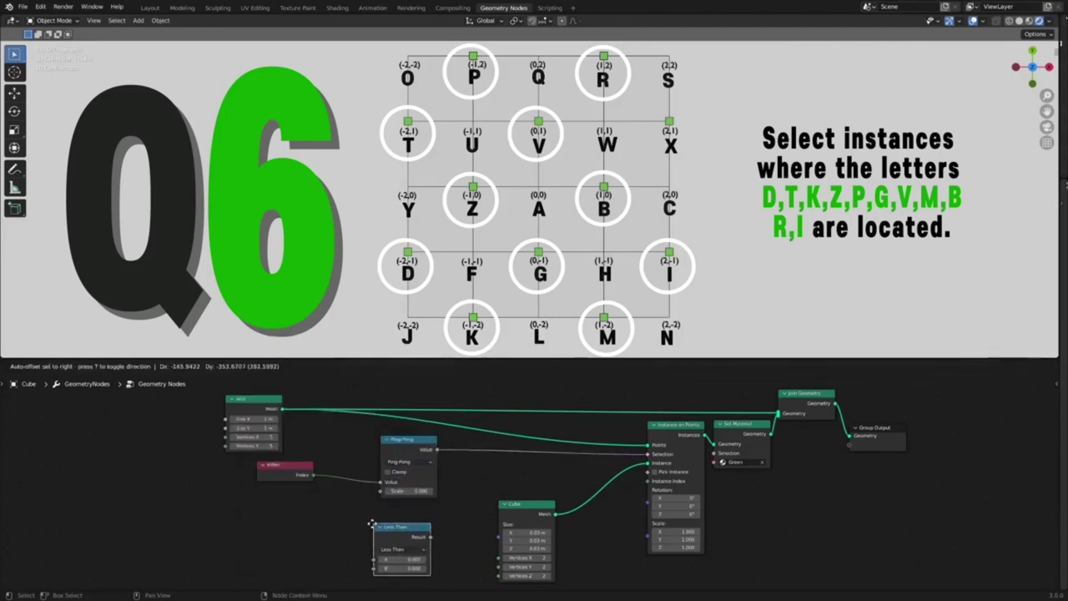
pyautogui.click(379, 506)
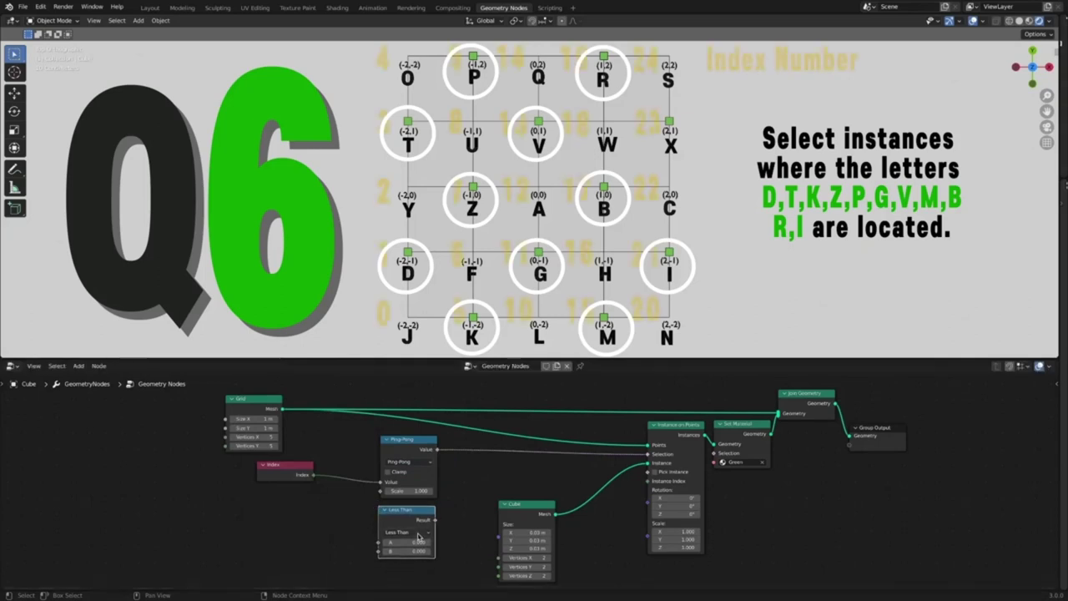
pyautogui.click(419, 536)
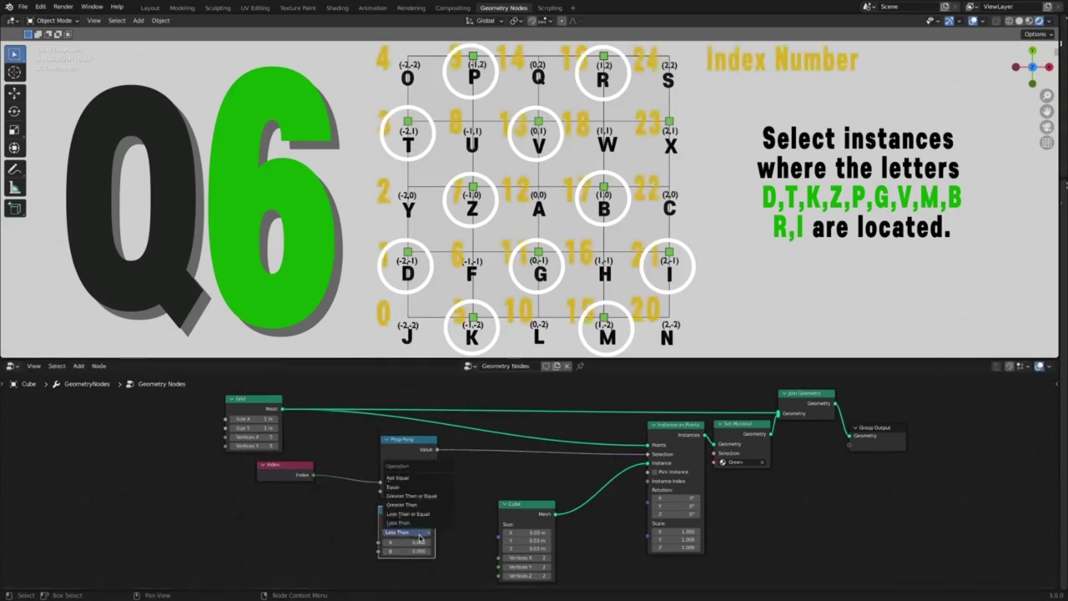
pyautogui.click(430, 489)
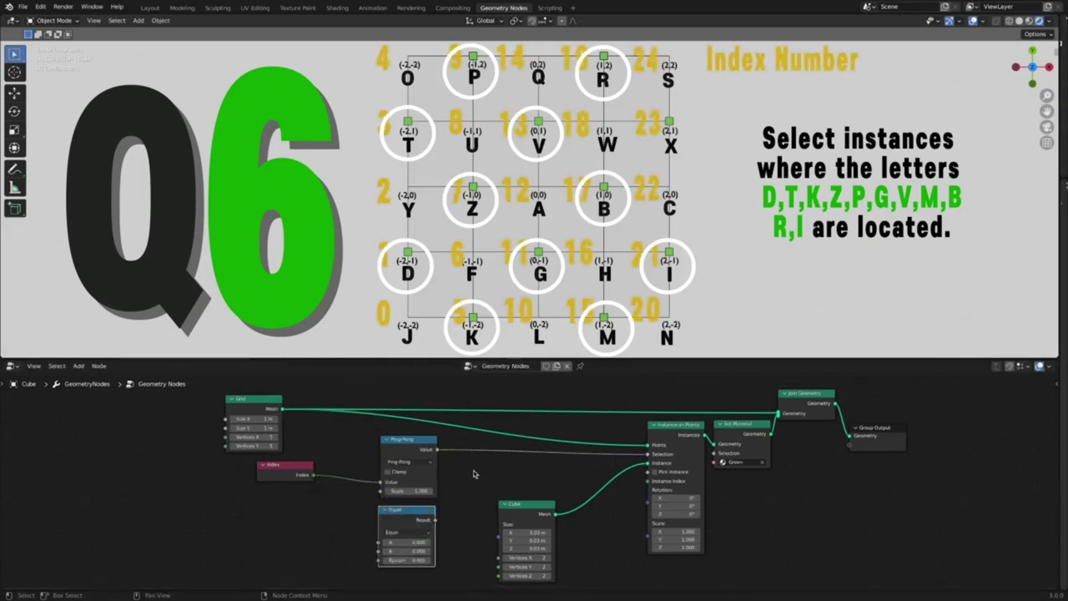
# Link Index to the Equal node's A, connect its Result to Selection, and set B to 23.
pyautogui.moveTo(313, 476); pyautogui.dragTo(380, 543)
pyautogui.moveTo(435, 519); pyautogui.dragTo(647, 454)
pyautogui.doubleClick(426, 549)
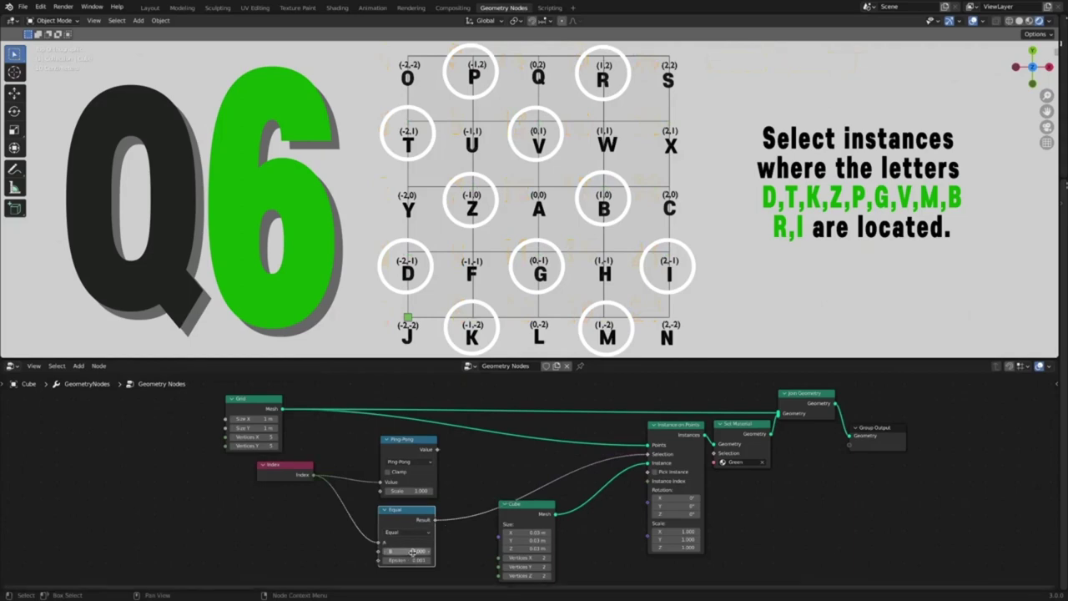
pyautogui.press('Return')
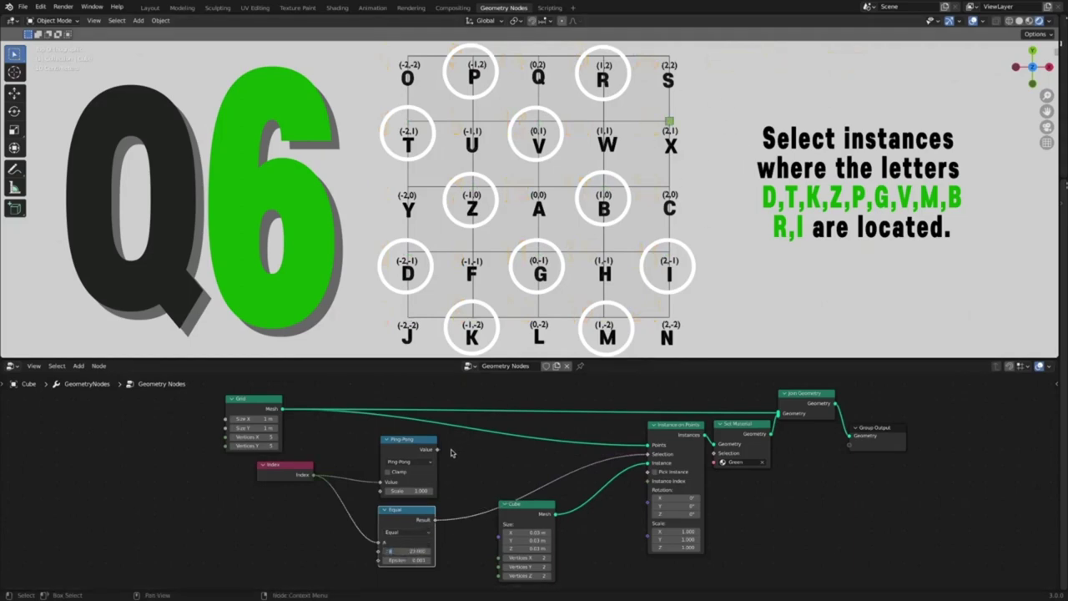
# Insert a duplicate of the Ping-Pong node after Equal, change it to Subtract, and feed the Equal result into its second value.
pyautogui.click(423, 448)
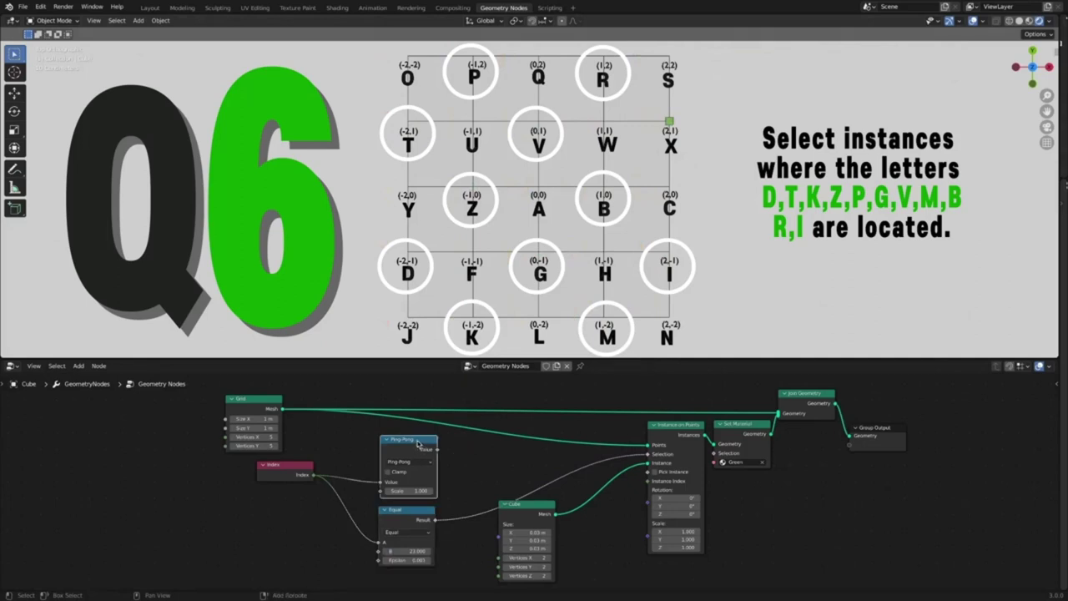
pyautogui.hotkey('shift', 'd')
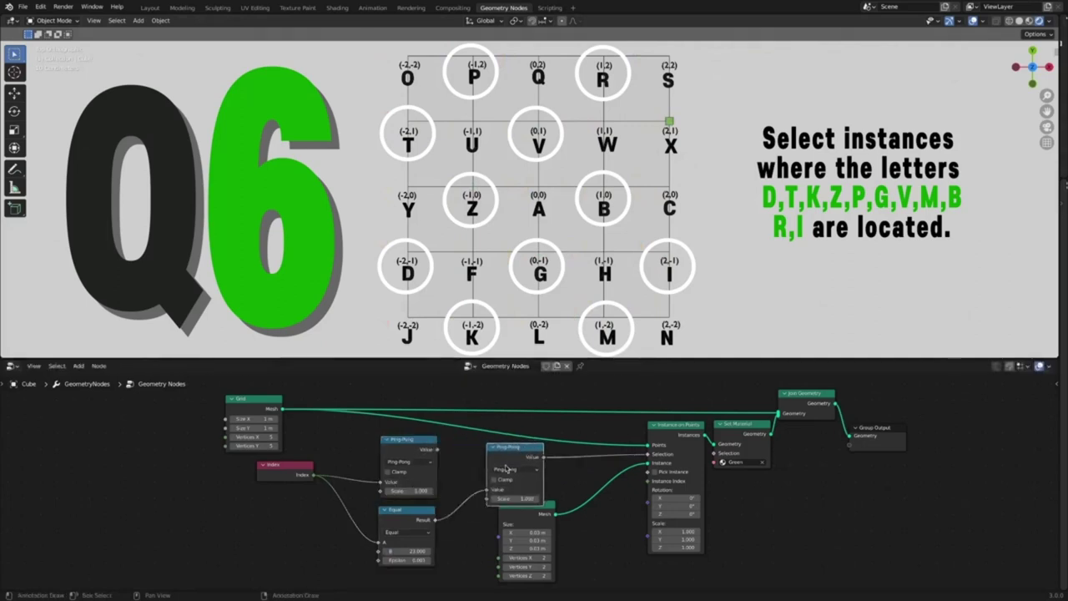
pyautogui.click(515, 470)
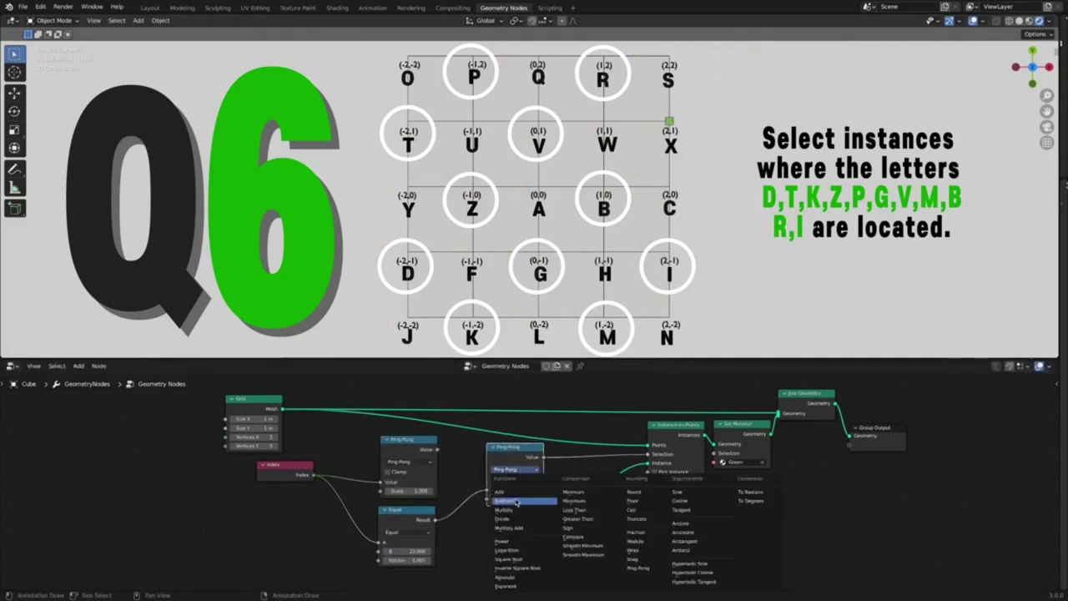
pyautogui.click(504, 500)
pyautogui.moveTo(515, 448)
pyautogui.mouseDown()
pyautogui.moveTo(516, 432)
pyautogui.moveTo(510, 439)
pyautogui.mouseUp()
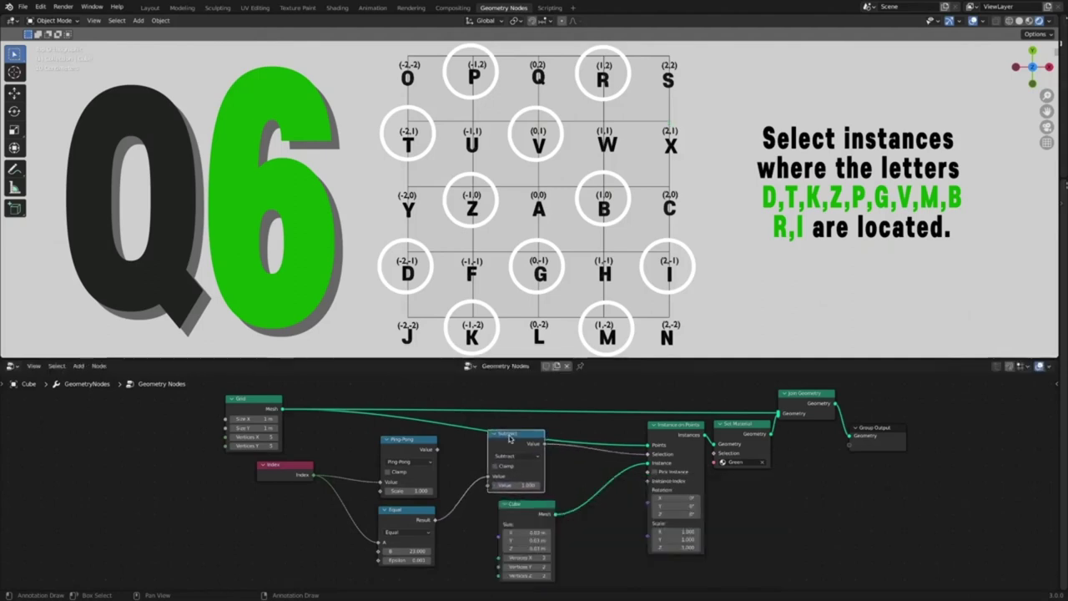
pyautogui.moveTo(488, 482)
pyautogui.mouseDown()
pyautogui.moveTo(482, 494)
pyautogui.moveTo(488, 485)
pyautogui.mouseUp()
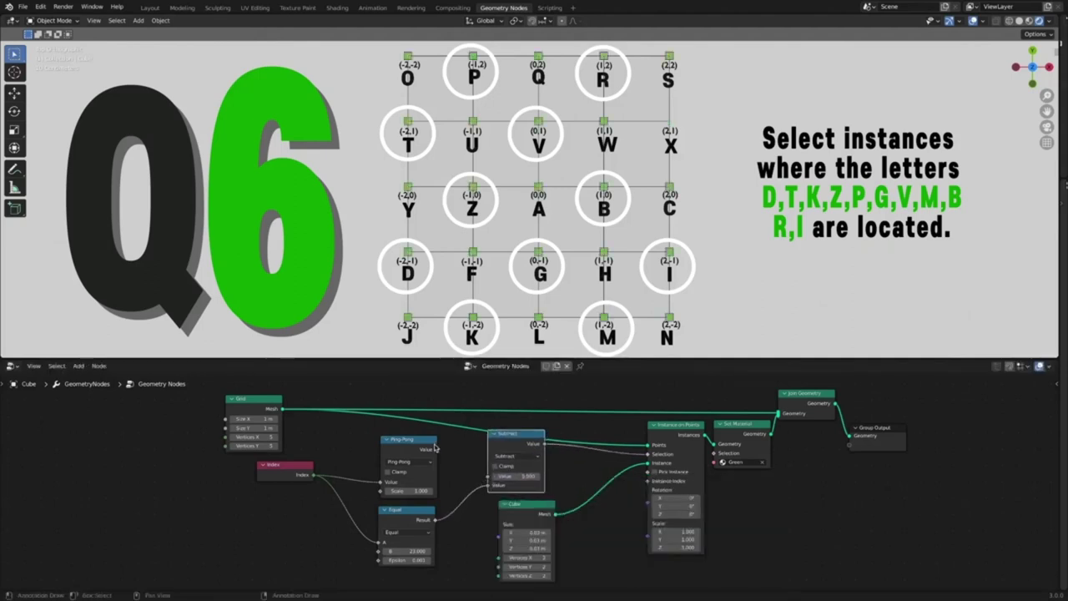
# Link Ping-Pong's value to Subtract's first value, then move the Grid, Index, Ping-Pong, Equal and Subtract nodes farther away from Instance on Points.
pyautogui.moveTo(437, 449); pyautogui.dragTo(489, 476)
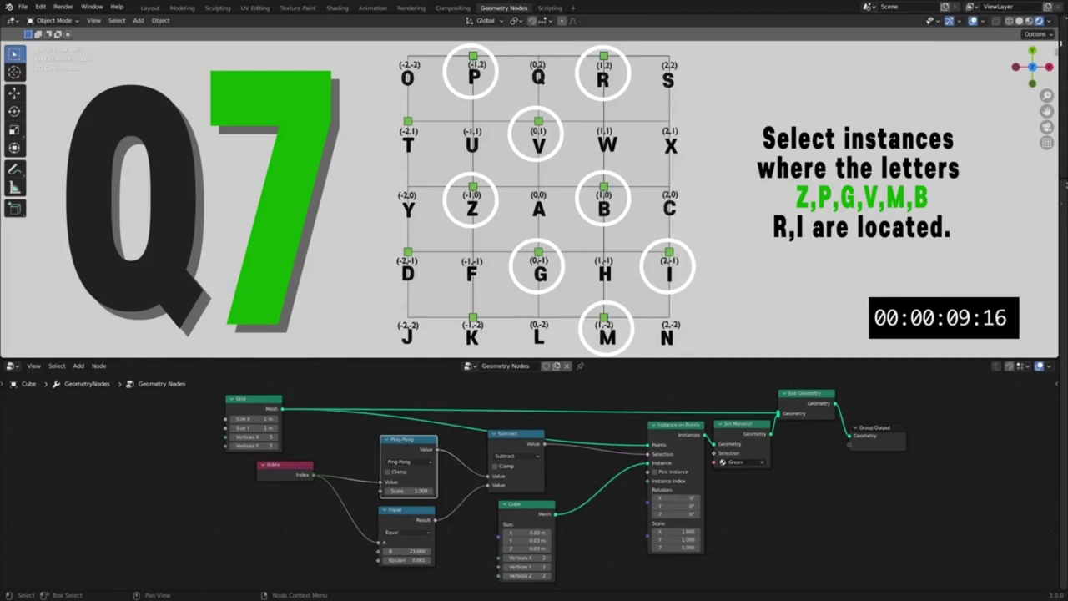
pyautogui.click(469, 512)
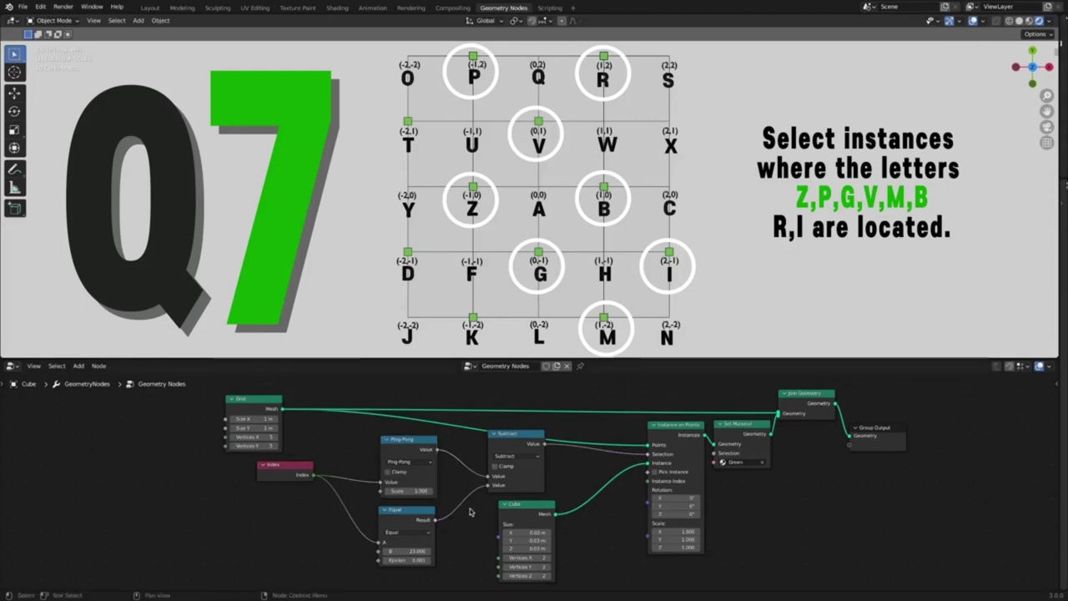
pyautogui.scroll(-1, 470, 512)
pyautogui.moveTo(271, 406); pyautogui.dragTo(119, 399)
pyautogui.moveTo(310, 466); pyautogui.dragTo(179, 457)
pyautogui.click(414, 510)
pyautogui.keyDown('shift'); pyautogui.moveTo(422, 443); pyautogui.dragTo(290, 441); pyautogui.keyUp('shift')
pyautogui.moveTo(517, 438); pyautogui.dragTo(390, 433)
pyautogui.moveTo(289, 439); pyautogui.dragTo(289, 421)
pyautogui.moveTo(286, 504); pyautogui.dragTo(286, 480)
pyautogui.click(365, 519)
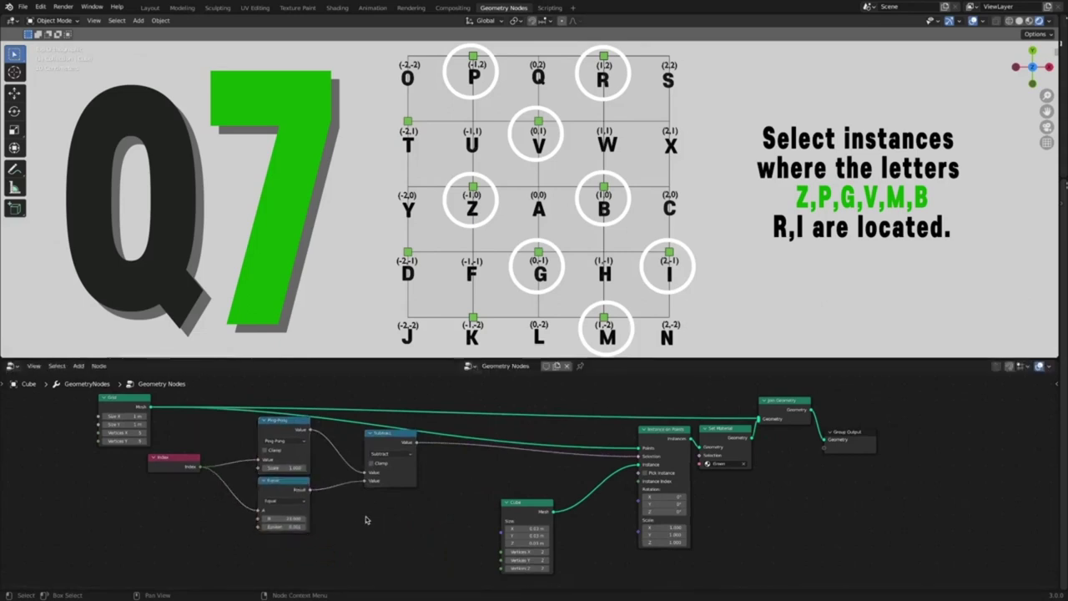
# Add a Compare Floats node in the free space below the Subtract node.
pyautogui.hotkey('shift', 'a')
pyautogui.moveTo(367, 518)
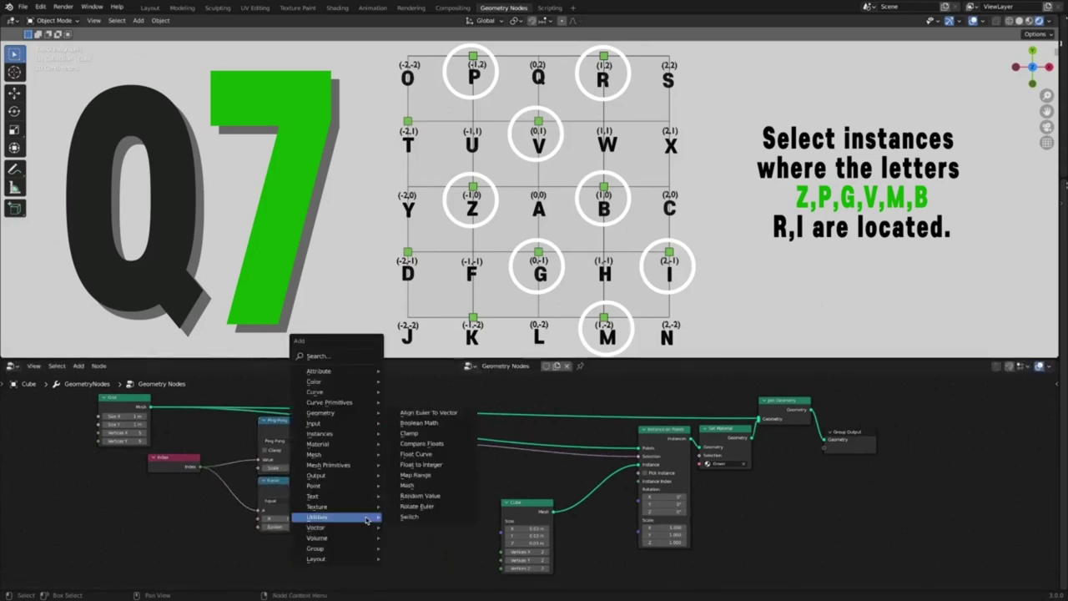
pyautogui.click(440, 443)
pyautogui.click(344, 519)
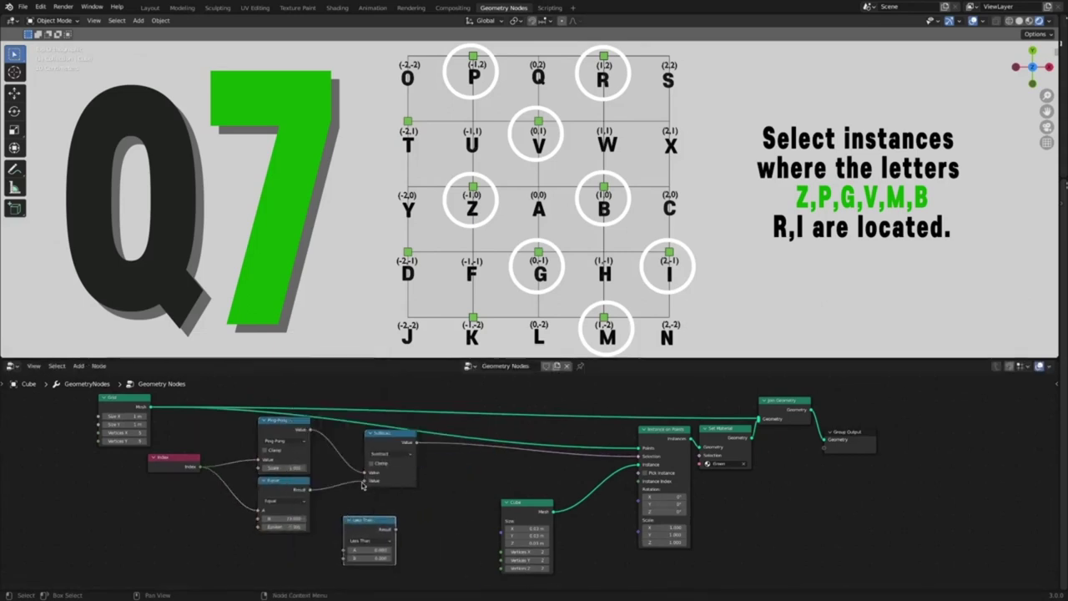
# Drive Selection with the Less Than node instead of Subtract, comparing Index as A against a B value of 7.
pyautogui.click(453, 446)
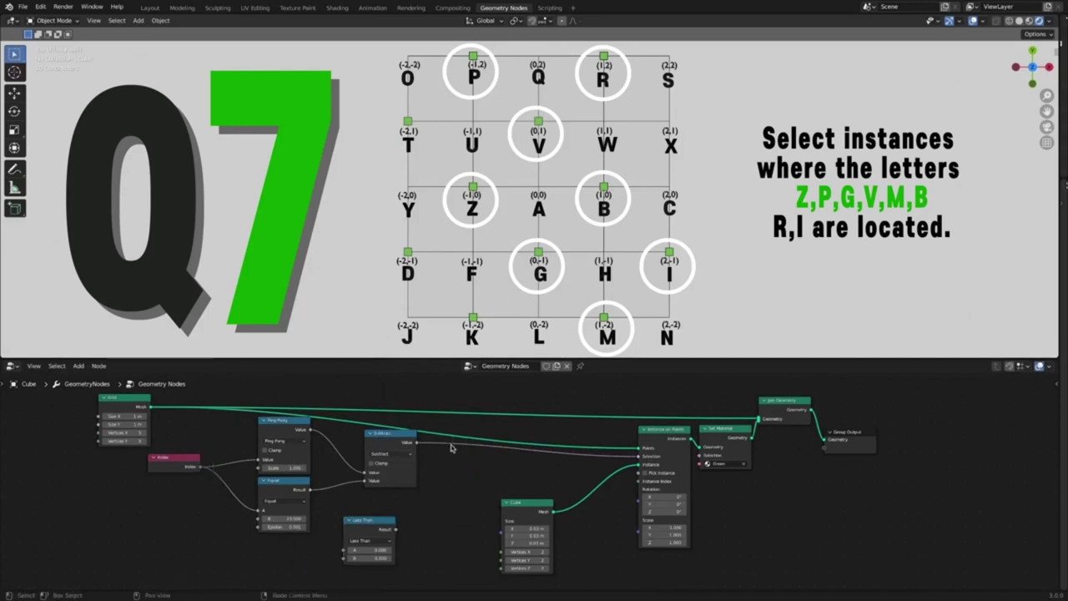
pyautogui.keyDown('ctrl'); pyautogui.moveTo(459, 442); pyautogui.dragTo(434, 476, button='right'); pyautogui.keyUp('ctrl')
pyautogui.moveTo(196, 469); pyautogui.dragTo(639, 456)
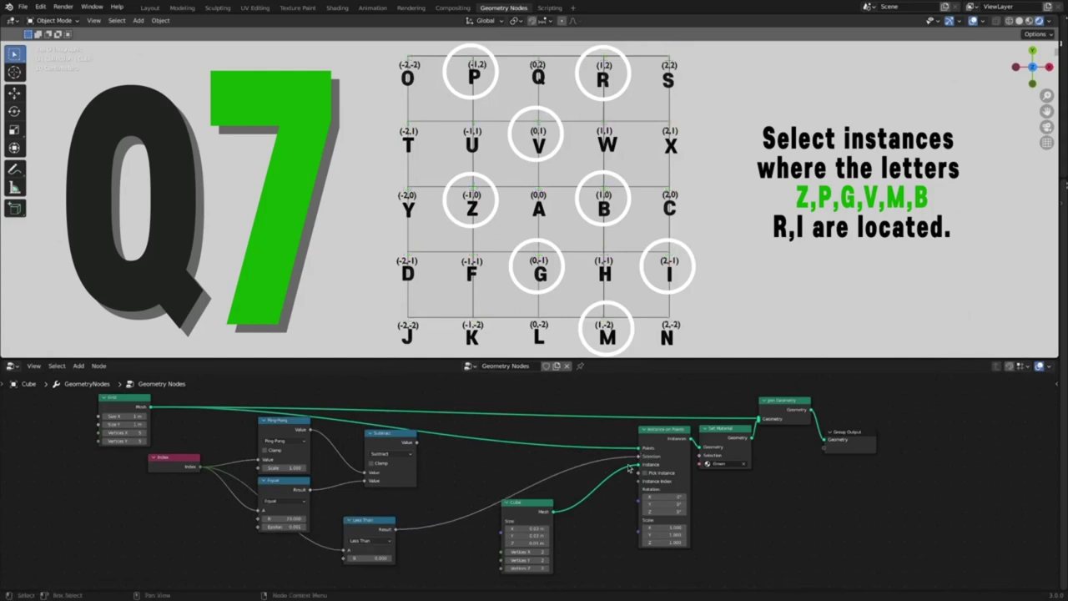
pyautogui.click(387, 555)
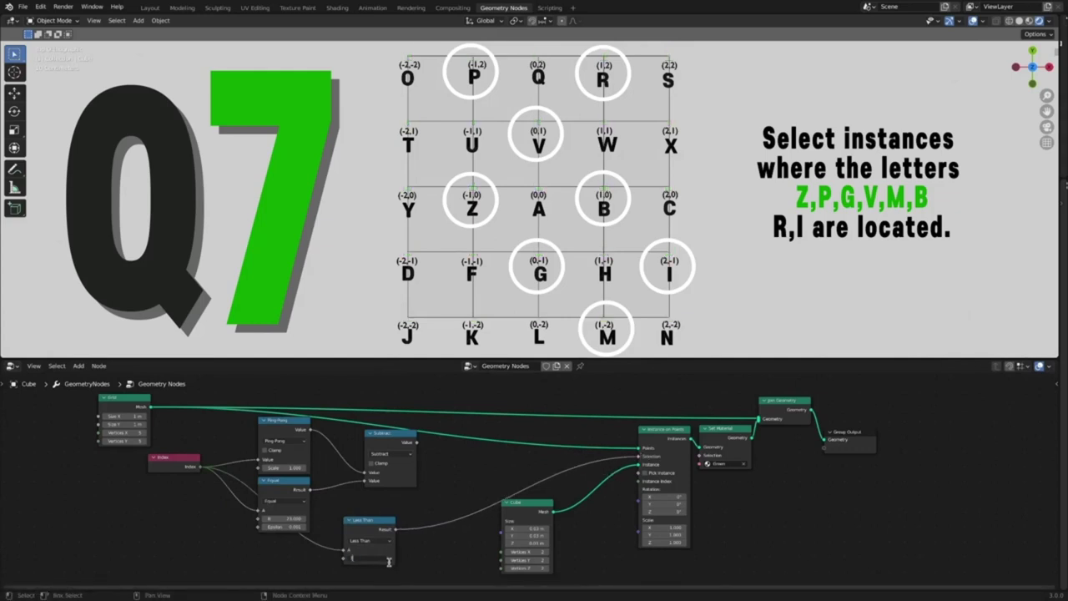
pyautogui.write('7')
pyautogui.press('Return')
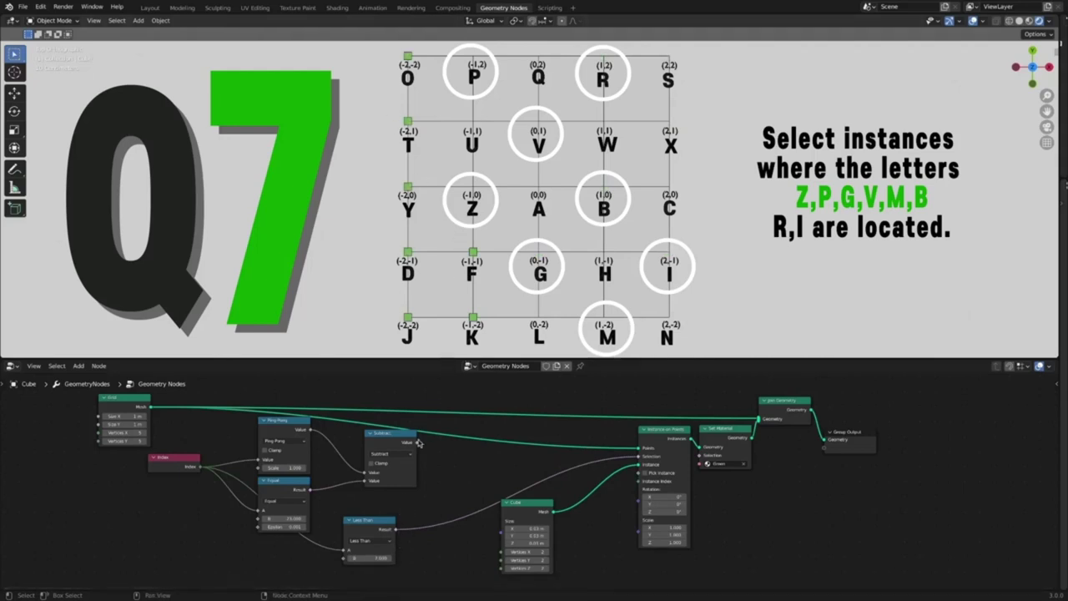
# Spread out the Index, Less Than and Subtract nodes to tidy the layout.
pyautogui.moveTo(178, 460); pyautogui.dragTo(131, 463)
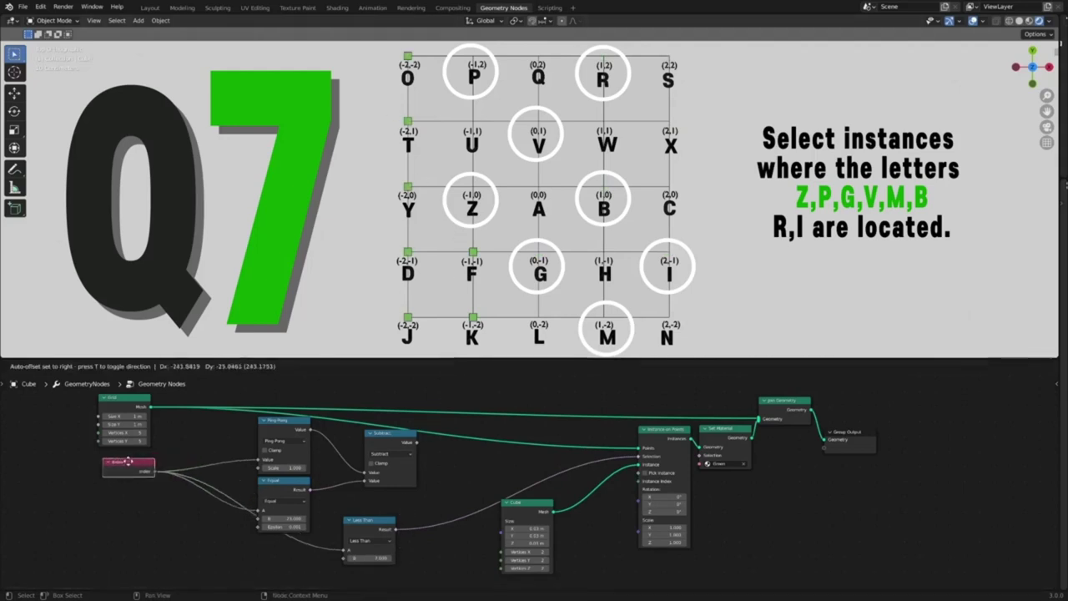
pyautogui.moveTo(367, 521); pyautogui.dragTo(339, 536)
pyautogui.moveTo(391, 432); pyautogui.dragTo(388, 443)
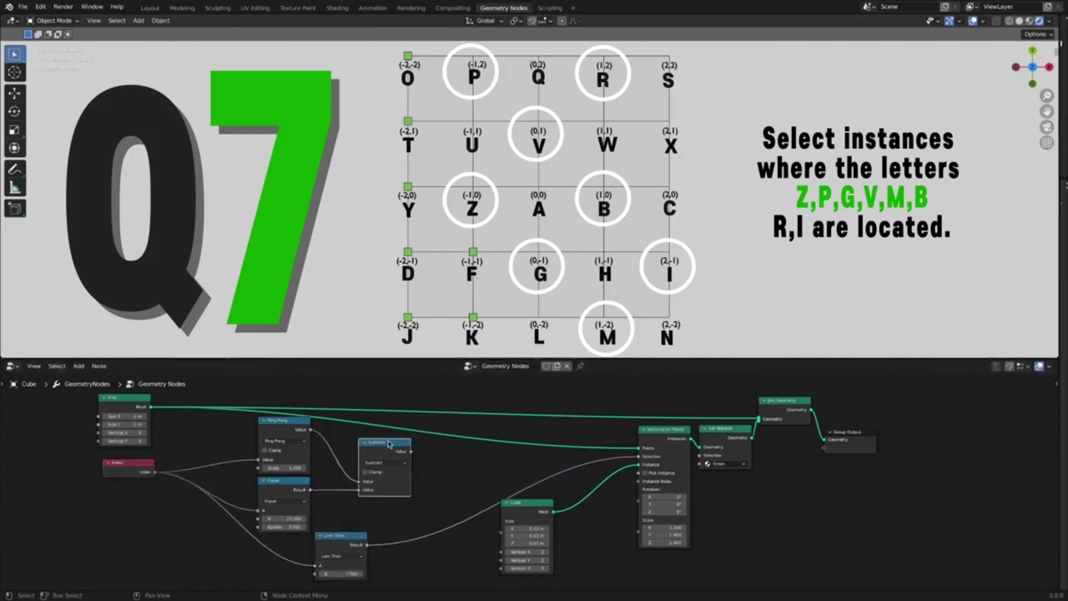
# Duplicate Subtract to take the Less Than result from the first Subtract's value, and make the copy the only input to Selection.
pyautogui.hotkey('shift', 'd')
pyautogui.click(439, 470)
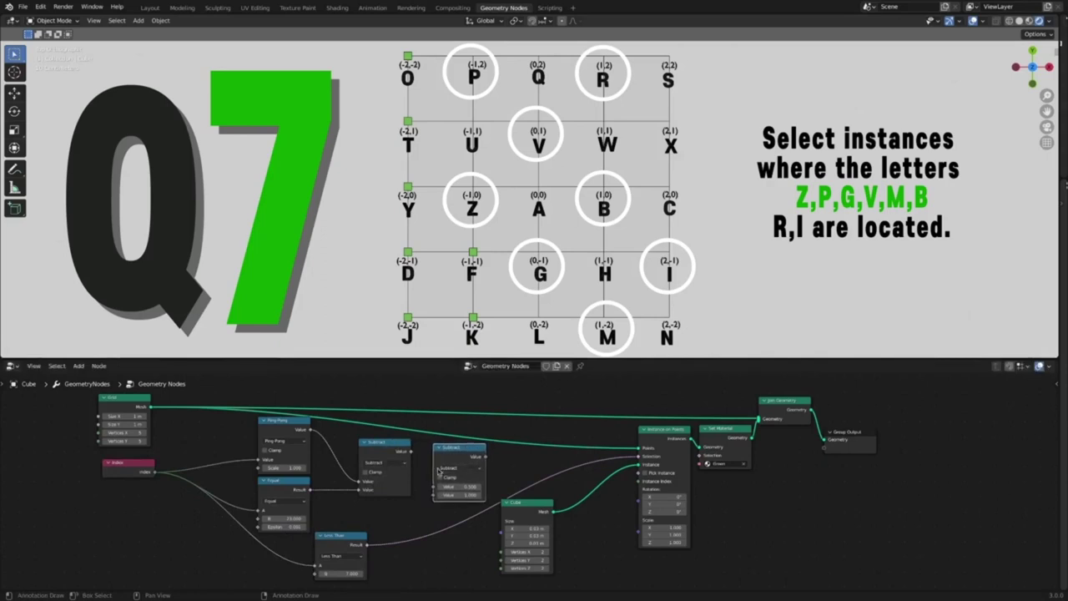
pyautogui.moveTo(413, 457); pyautogui.dragTo(439, 488)
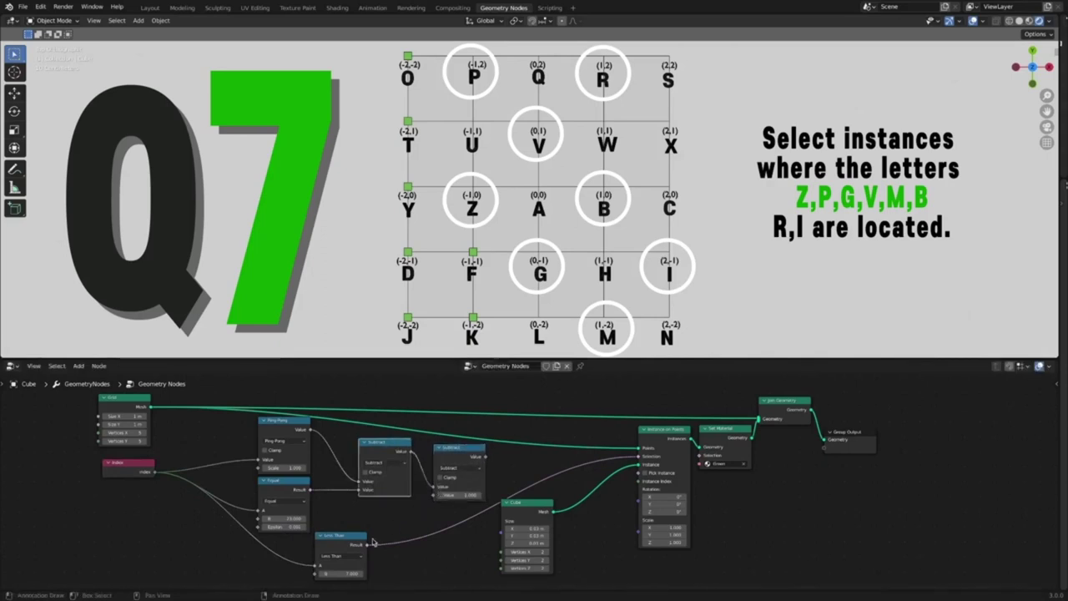
pyautogui.moveTo(366, 545); pyautogui.dragTo(434, 495)
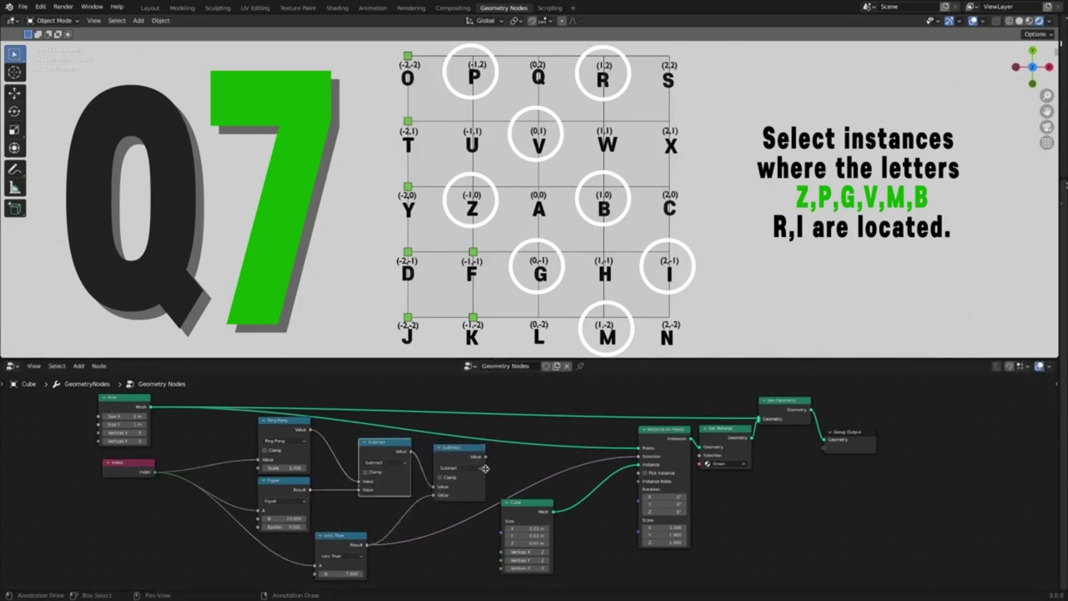
pyautogui.keyDown('ctrl'); pyautogui.moveTo(547, 466); pyautogui.dragTo(557, 489, button='right'); pyautogui.keyUp('ctrl')
pyautogui.click(492, 460)
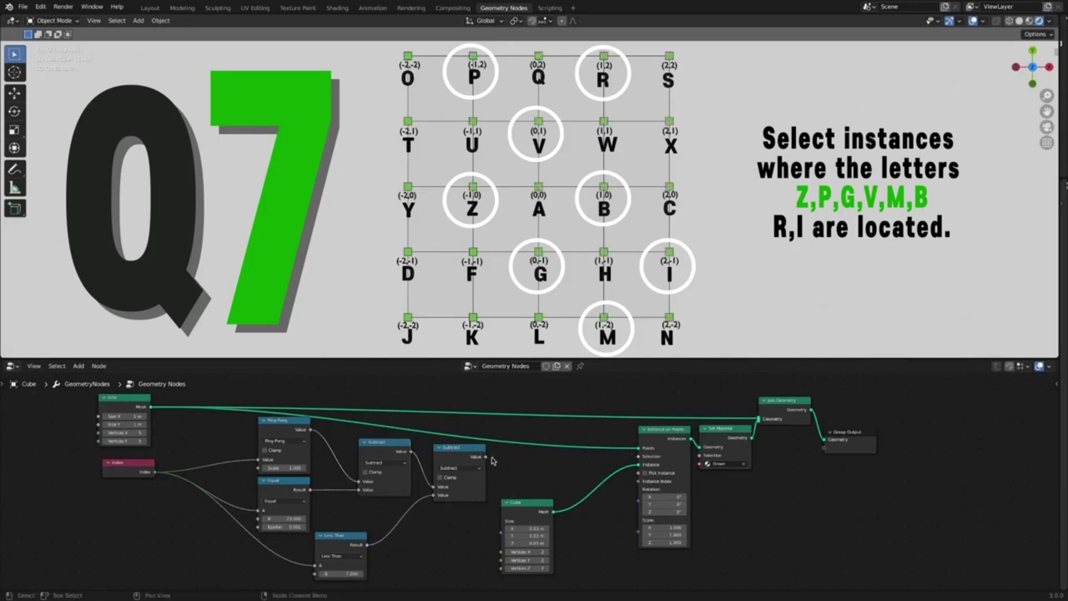
pyautogui.moveTo(487, 457); pyautogui.dragTo(640, 457)
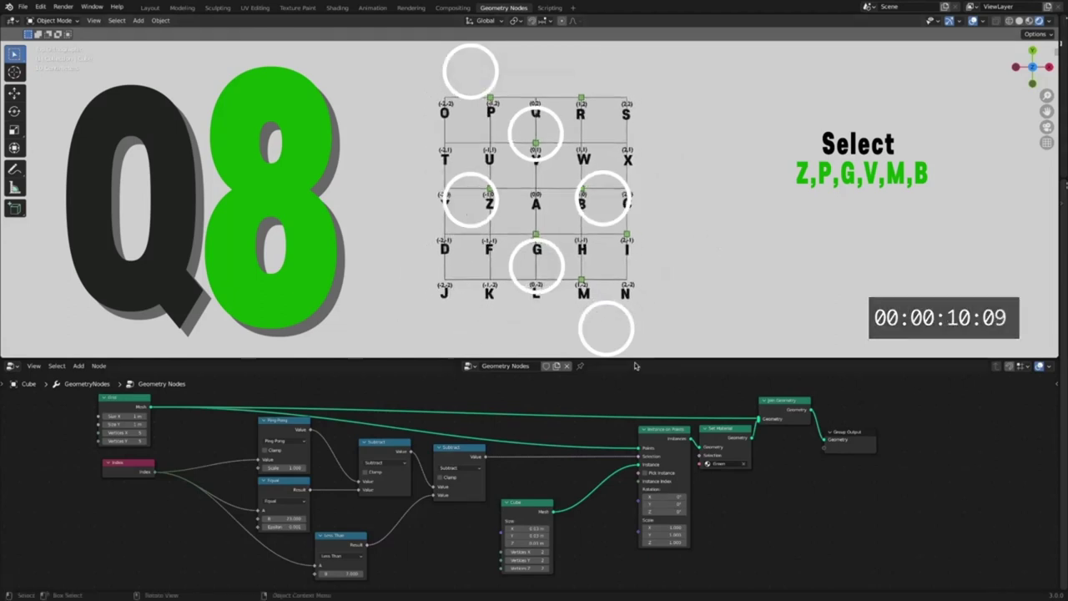
# Enlarge the node editor area and shift Index and the connected math nodes farther away from the Cube node.
pyautogui.moveTo(717, 359); pyautogui.dragTo(718, 265)
pyautogui.scroll(3, 584, 375)
pyautogui.moveTo(624, 378); pyautogui.dragTo(625, 391, button='middle')
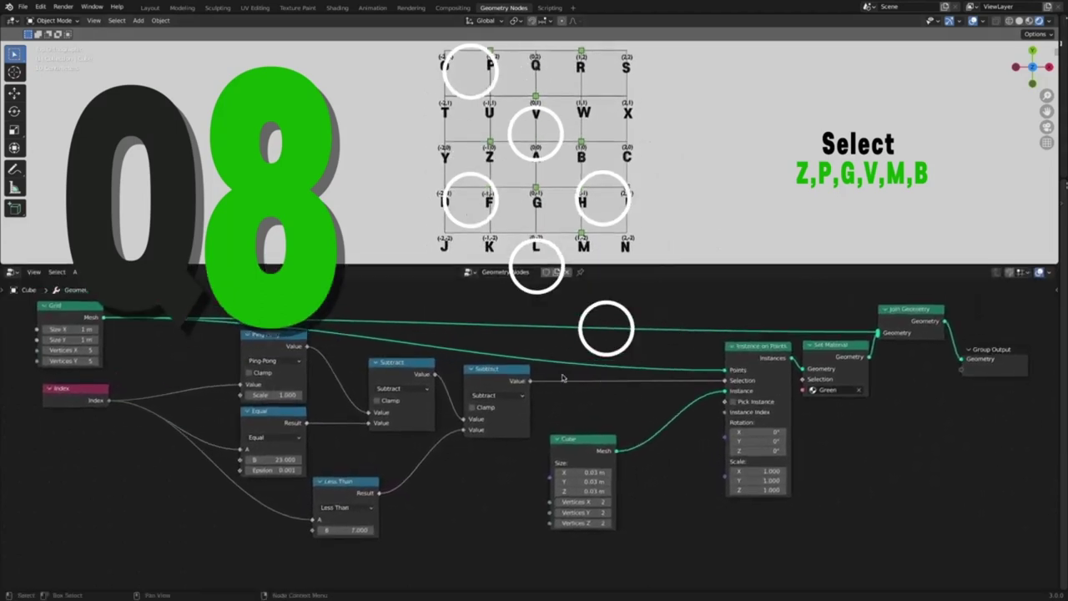
pyautogui.moveTo(75, 387); pyautogui.dragTo(58, 388)
pyautogui.moveTo(220, 343); pyautogui.dragTo(504, 549)
pyautogui.moveTo(494, 371); pyautogui.dragTo(419, 371)
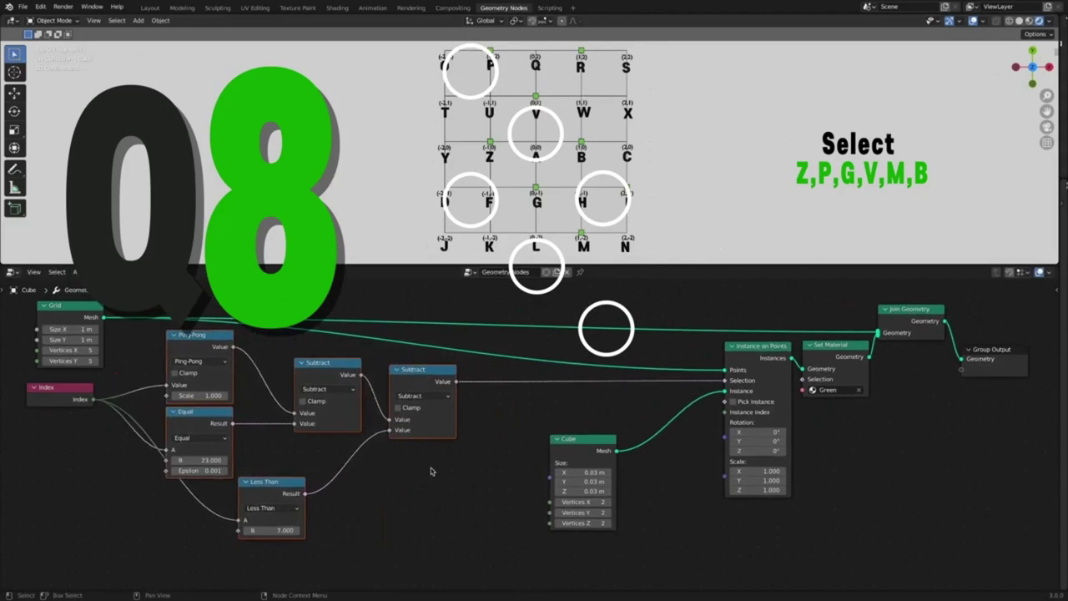
# Duplicate the Less Than node beside the original and change the copy's operation to Greater Than or Equal.
pyautogui.click(284, 485)
pyautogui.hotkey('shift', 'd')
pyautogui.click(393, 521)
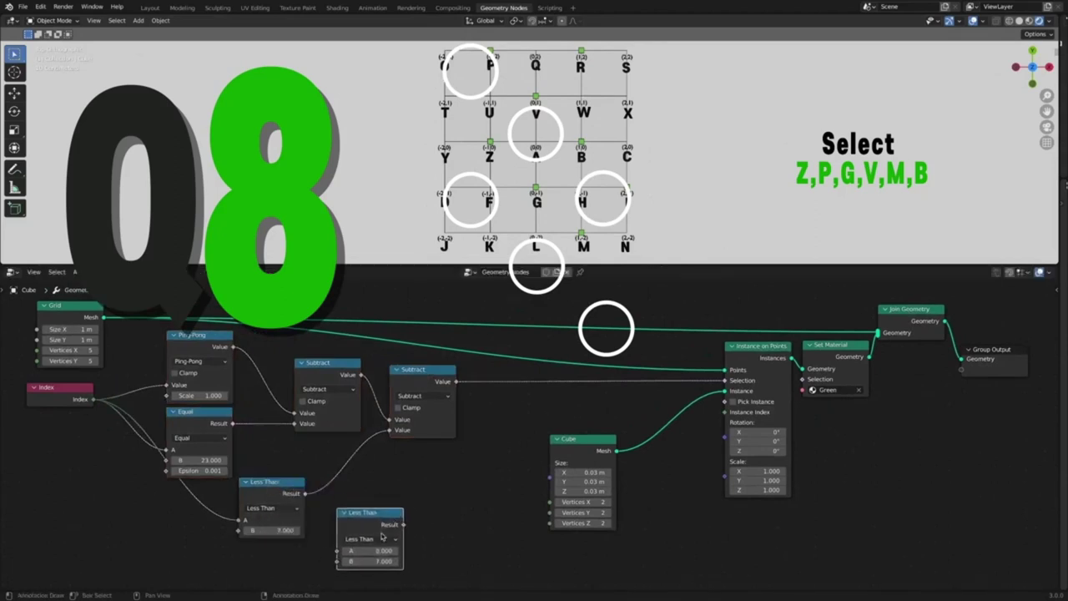
pyautogui.click(378, 539)
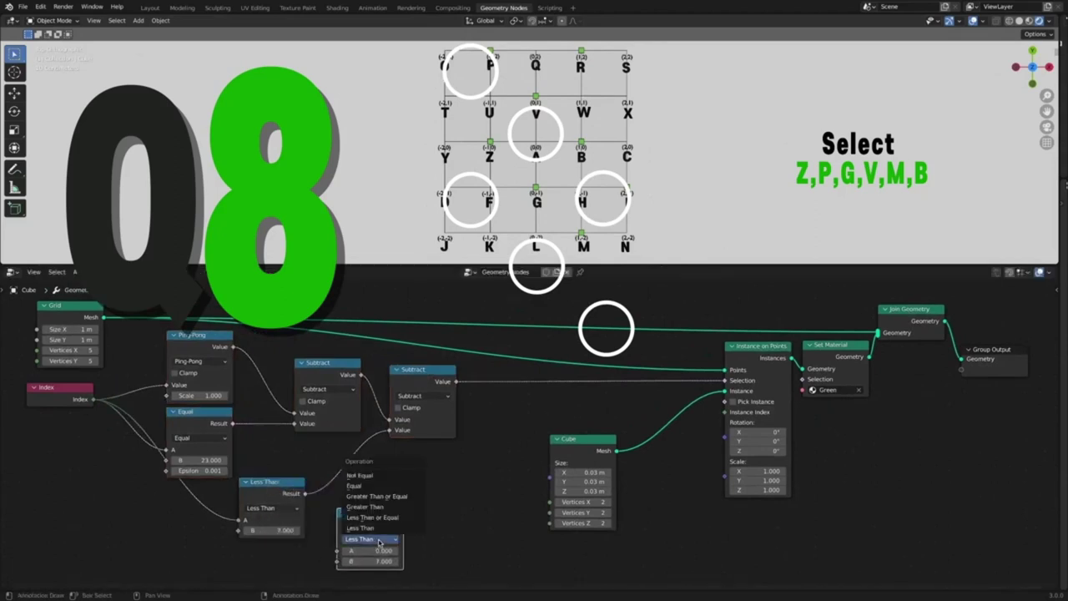
pyautogui.click(399, 496)
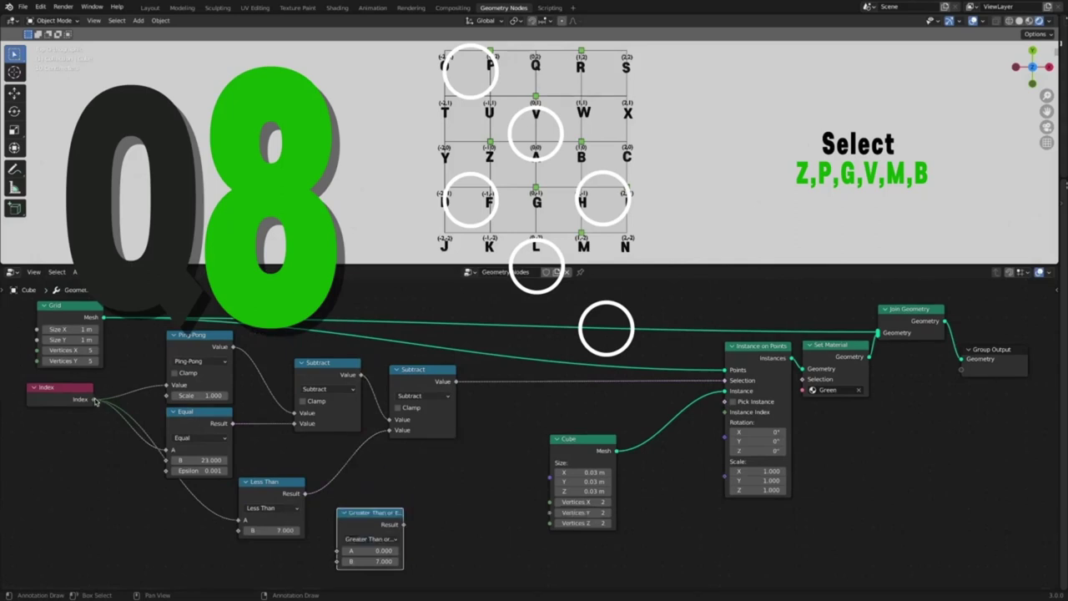
# Link Index to the Greater Than or Equal node's A, set B to 19, and connect its Result to Selection.
pyautogui.moveTo(94, 401); pyautogui.dragTo(307, 551)
pyautogui.moveTo(343, 557); pyautogui.dragTo(339, 551)
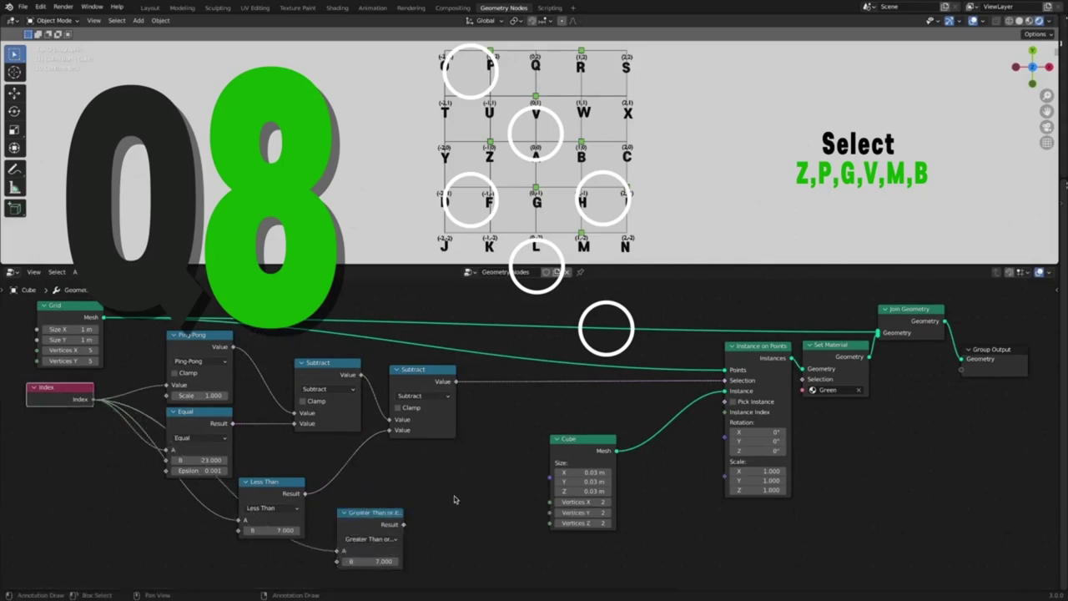
pyautogui.click(367, 561)
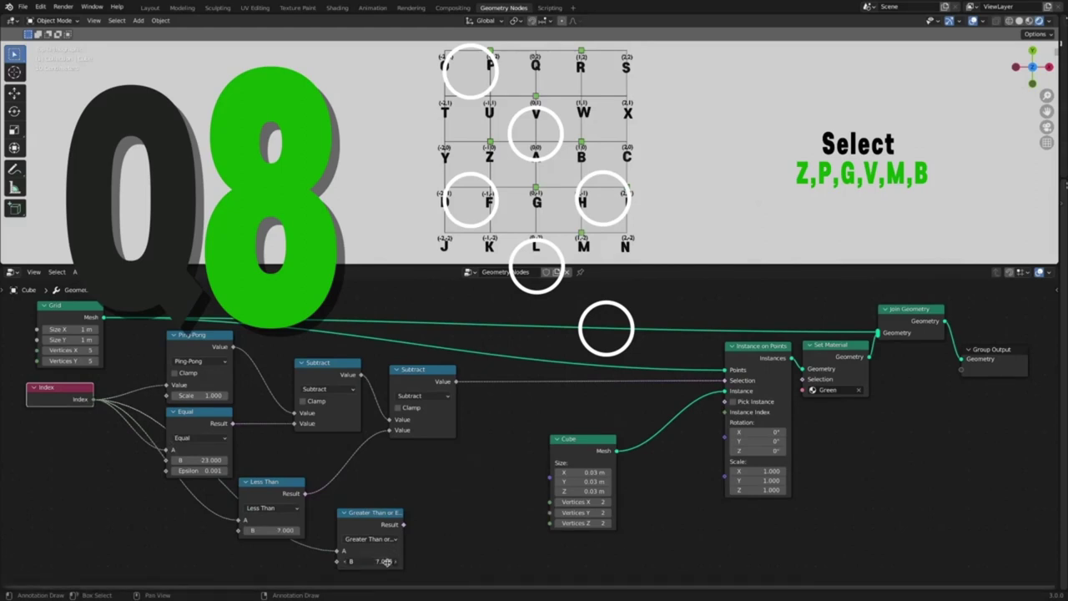
pyautogui.write('19')
pyautogui.press('Return')
pyautogui.moveTo(404, 524); pyautogui.dragTo(724, 380)
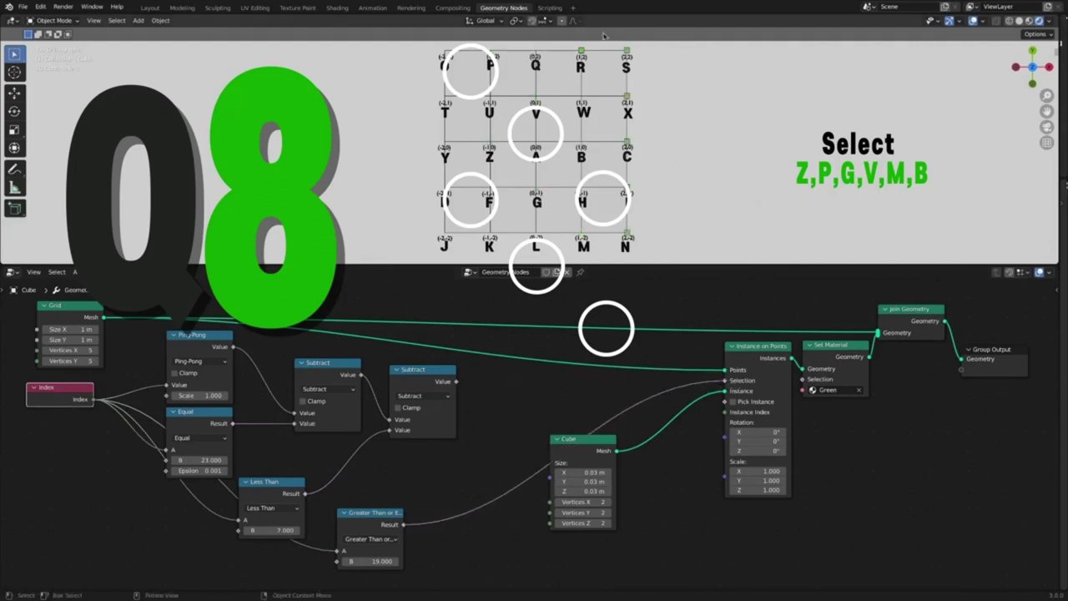
# Duplicate the second Subtract to take the Greater Than or Equal result from its value, and drive Selection with only the copy.
pyautogui.click(541, 420)
pyautogui.click(428, 374)
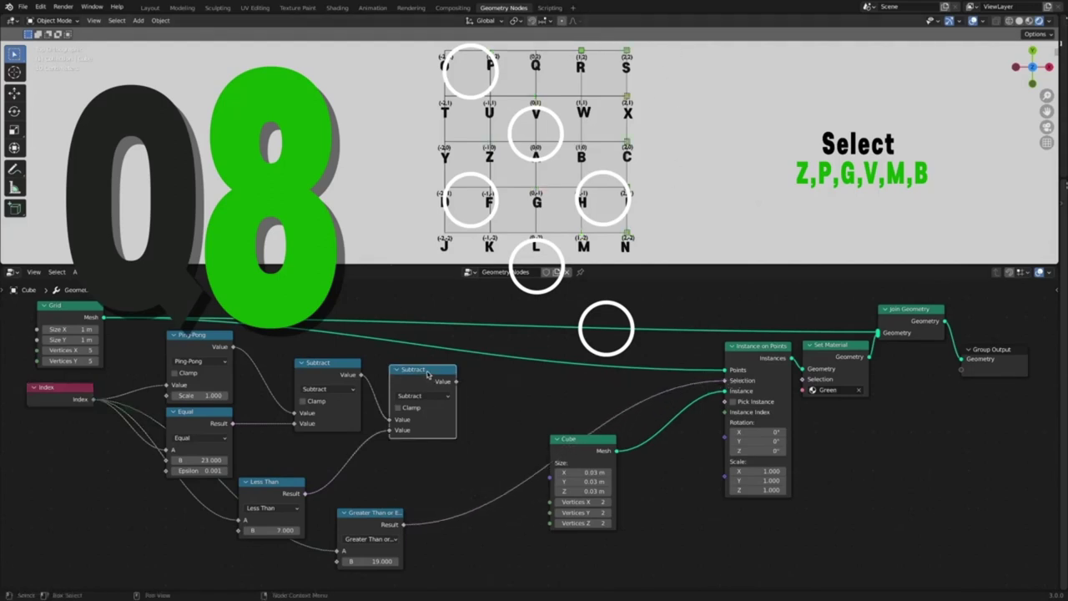
pyautogui.hotkey('shift', 'd')
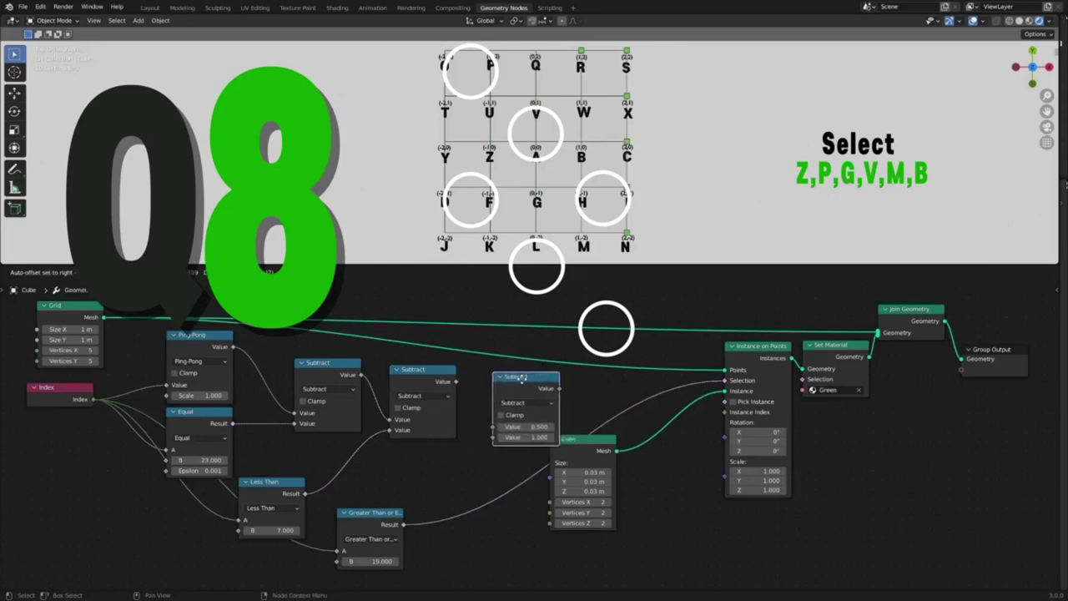
pyautogui.keyDown('ctrl'); pyautogui.moveTo(531, 503); pyautogui.dragTo(532, 504, button='right'); pyautogui.keyUp('ctrl')
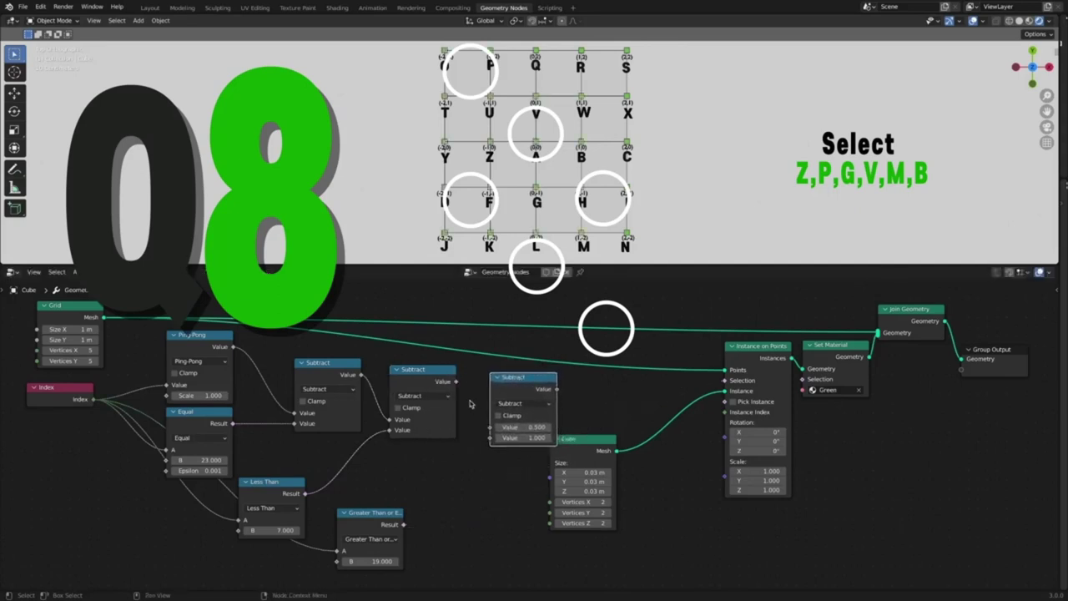
pyautogui.moveTo(457, 382); pyautogui.dragTo(491, 426)
pyautogui.moveTo(404, 526); pyautogui.dragTo(492, 437)
pyautogui.moveTo(557, 390); pyautogui.dragTo(724, 380)
pyautogui.click(878, 469)
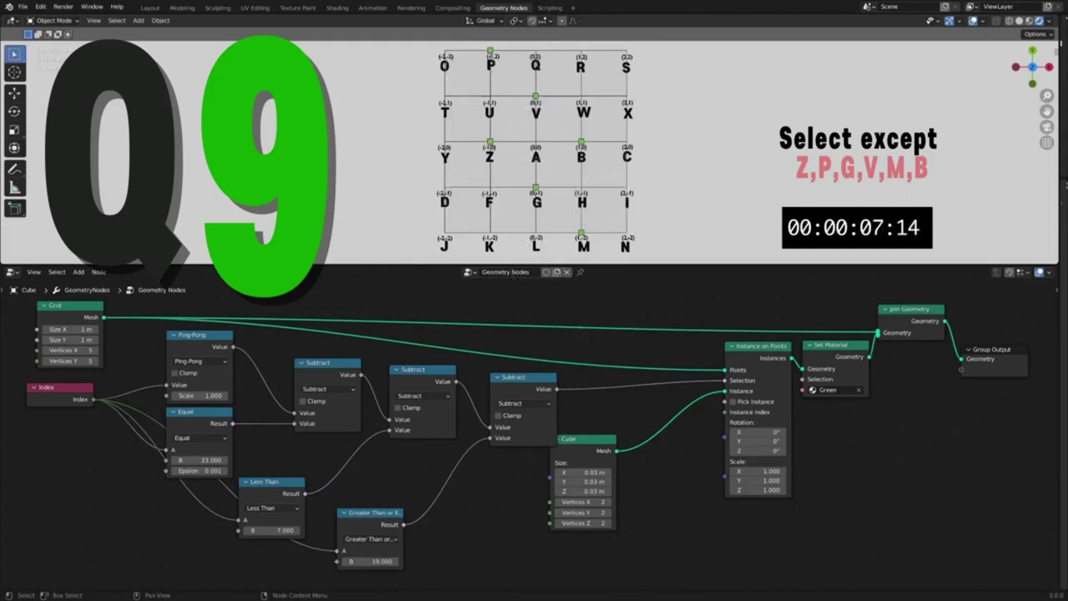
# Move the Cube node clear of the math nodes and add a Compare Floats node below the third Subtract.
pyautogui.moveTo(599, 437); pyautogui.dragTo(672, 508)
pyautogui.hotkey('shift', 'a')
pyautogui.moveTo(478, 499)
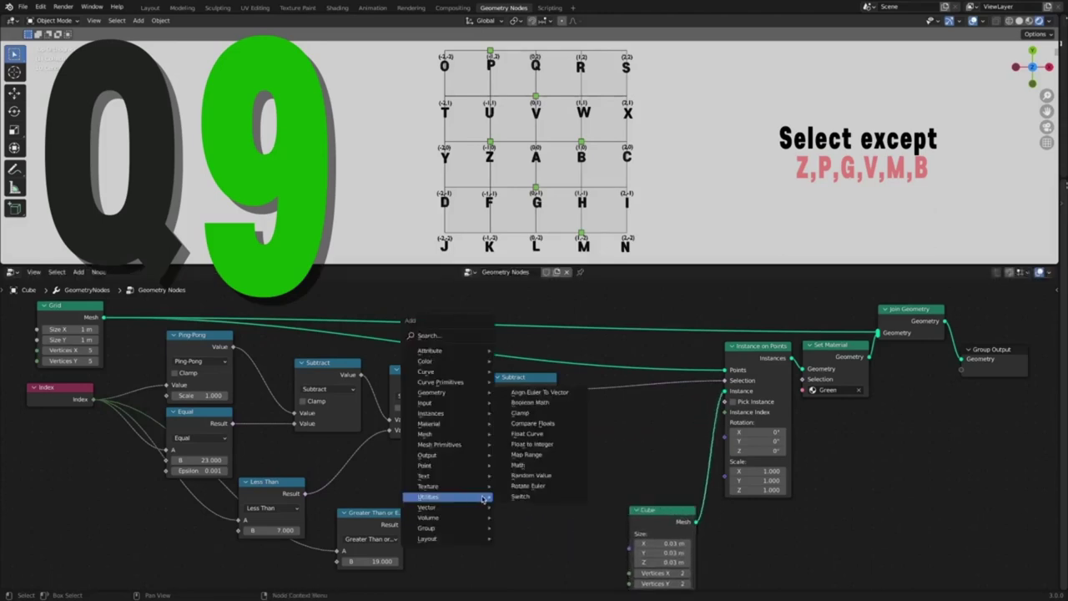
pyautogui.click(566, 423)
pyautogui.click(473, 497)
# Set the new comparison to Greater Than or Equal, with Index feeding its A and its Result driving Selection.
pyautogui.click(516, 527)
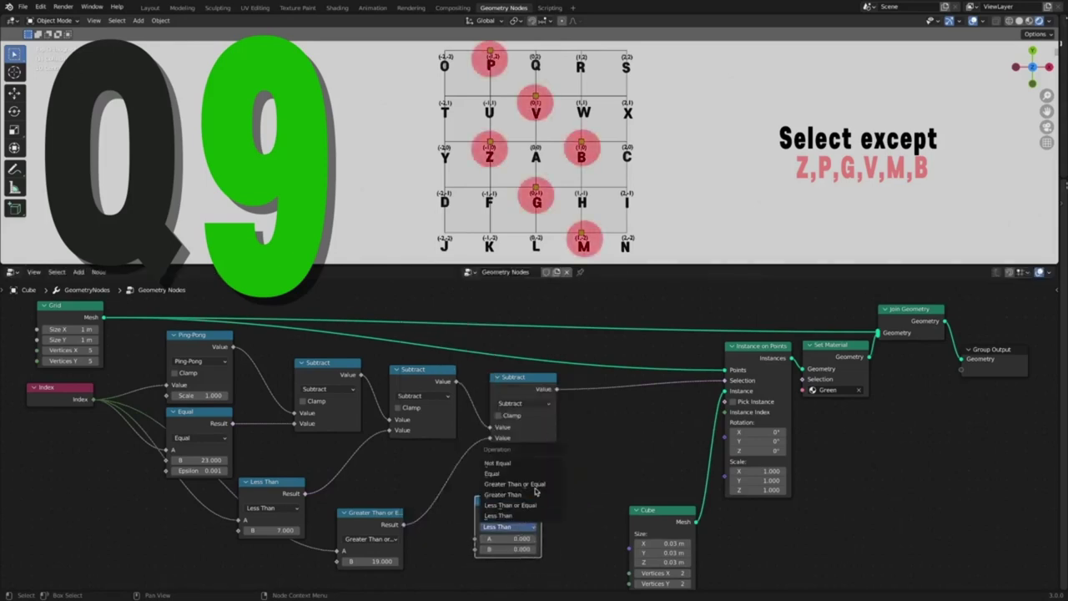
pyautogui.click(525, 484)
pyautogui.moveTo(92, 402); pyautogui.dragTo(475, 539)
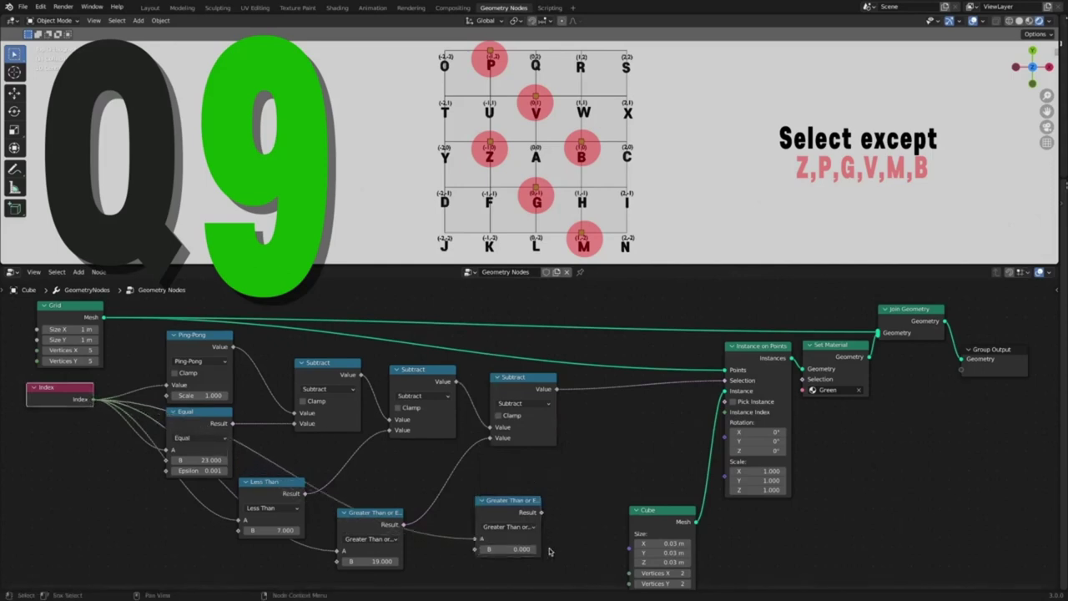
pyautogui.moveTo(524, 500); pyautogui.dragTo(715, 381)
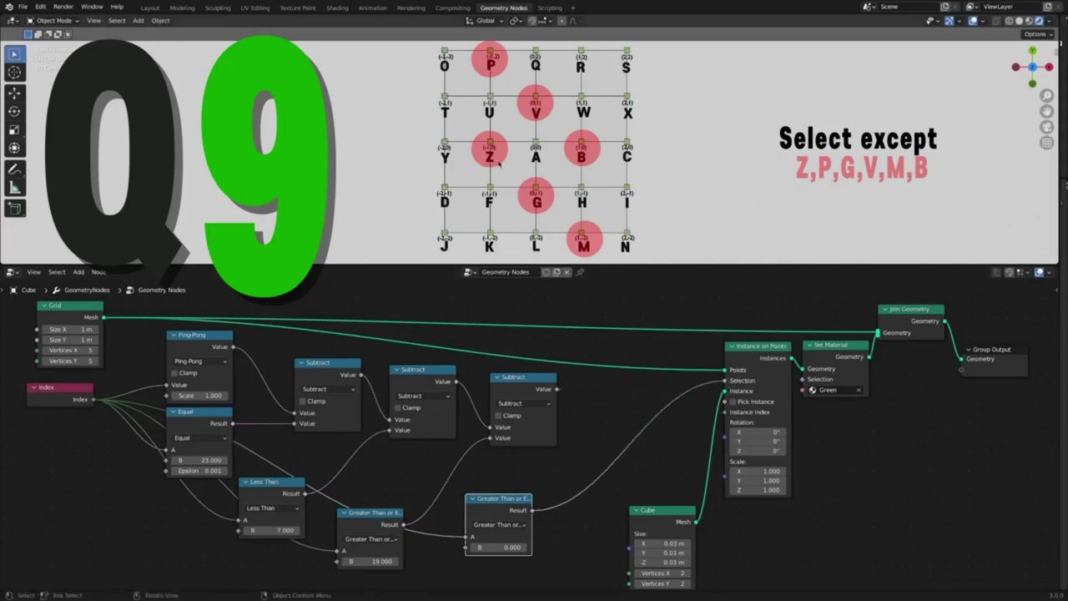
# Insert a duplicate Subtract between the newest Greater Than or Equal node and Selection, feeding the third Subtract into its second value.
pyautogui.click(598, 423)
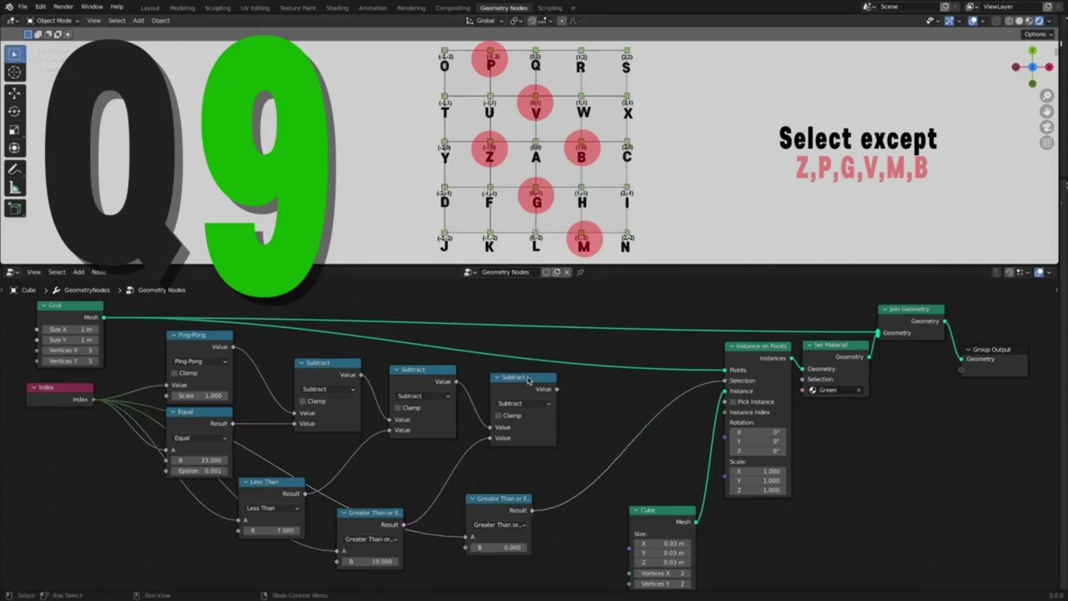
pyautogui.click(528, 380)
pyautogui.hotkey('shift', 'd')
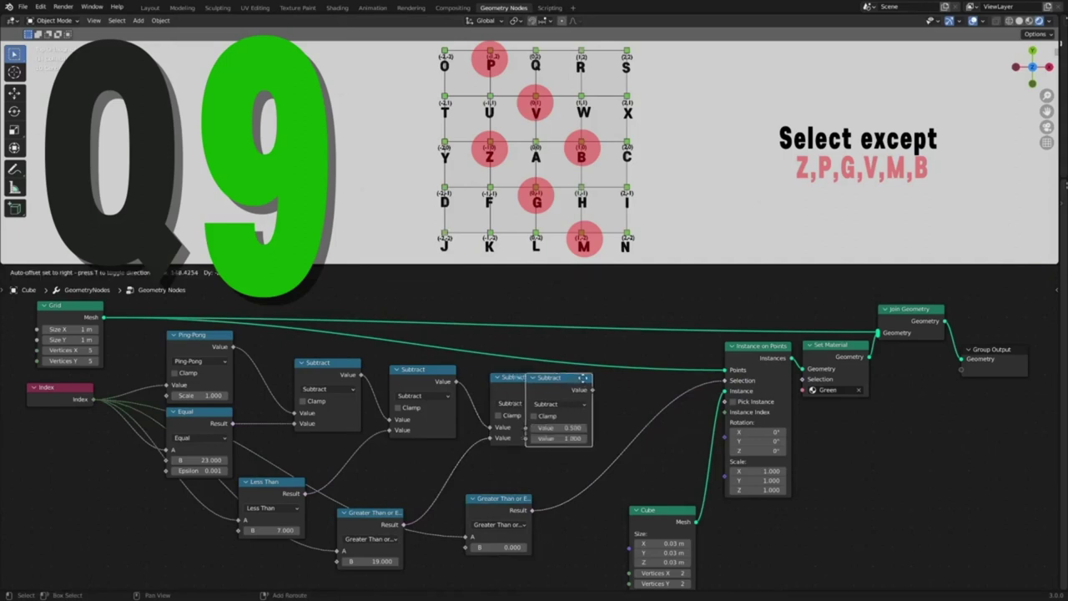
pyautogui.click(635, 381)
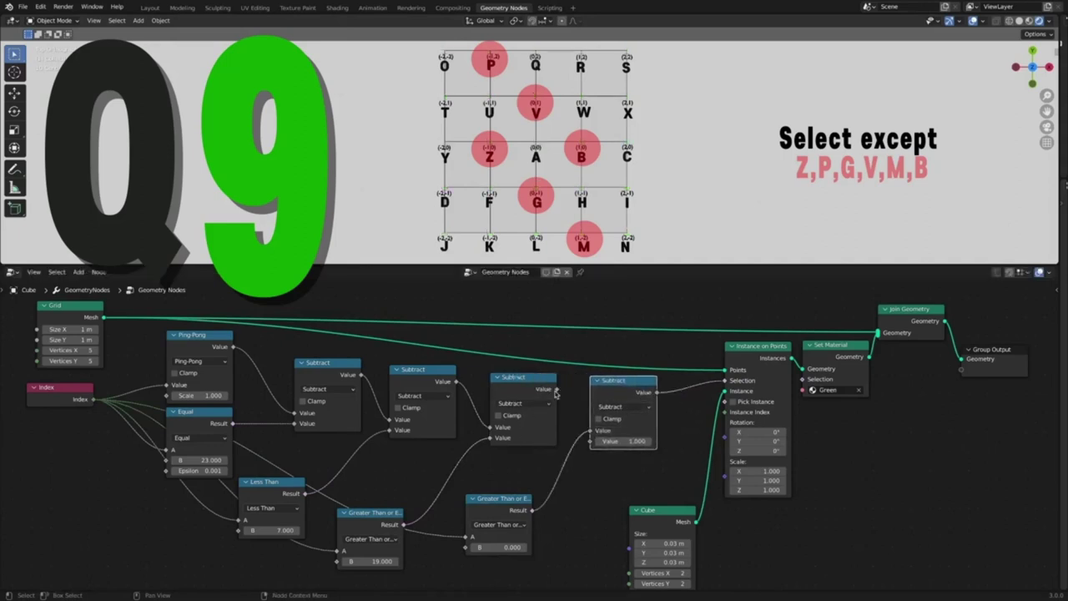
pyautogui.moveTo(556, 390); pyautogui.dragTo(591, 443)
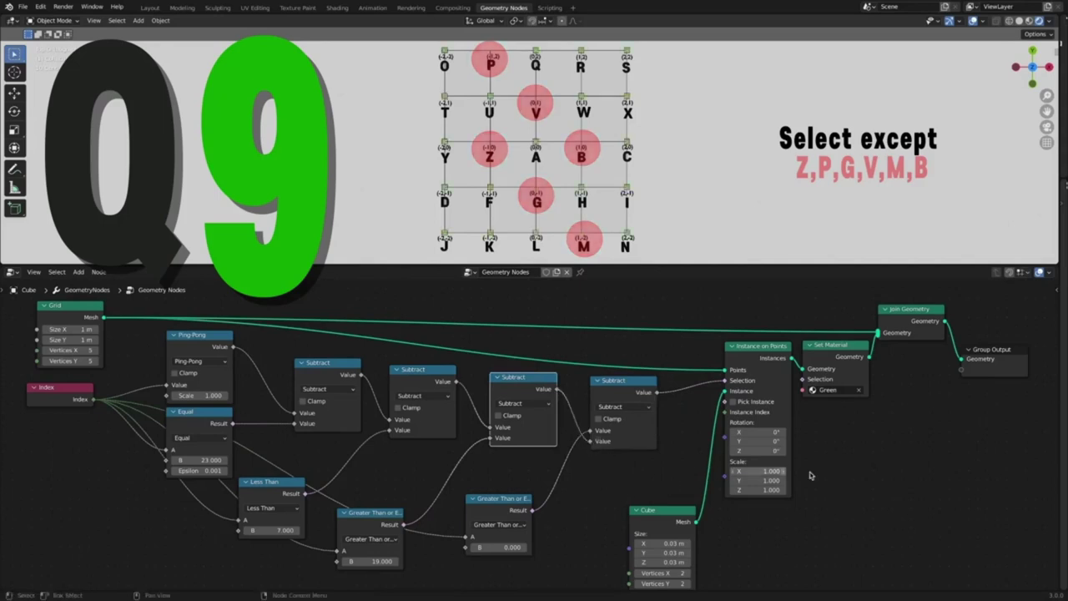